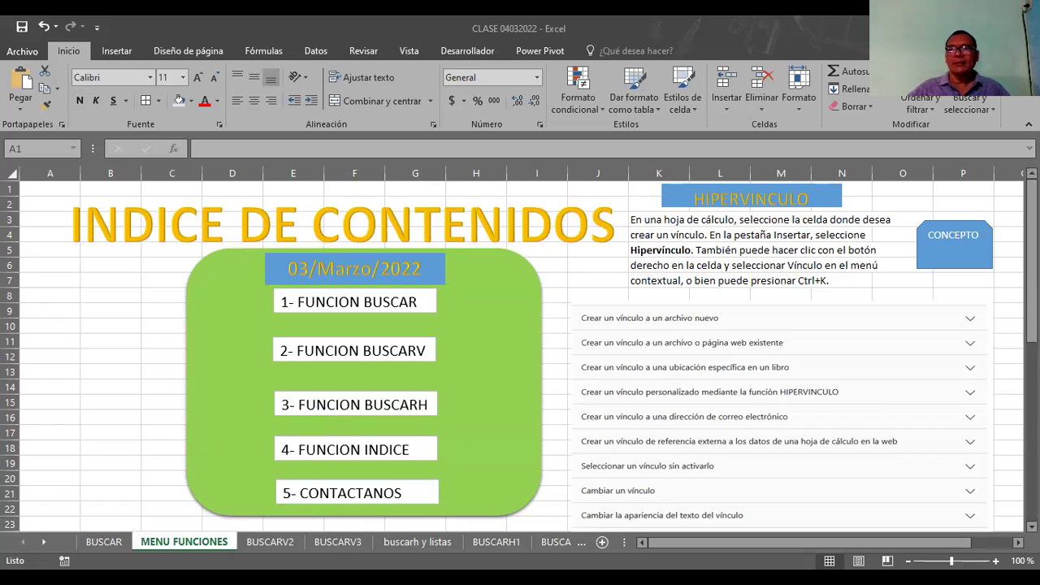
Scroll through the MENU FUNCIONES index sheet and bring up the Insertar ribbon
scroll(985, 360, down, 3)
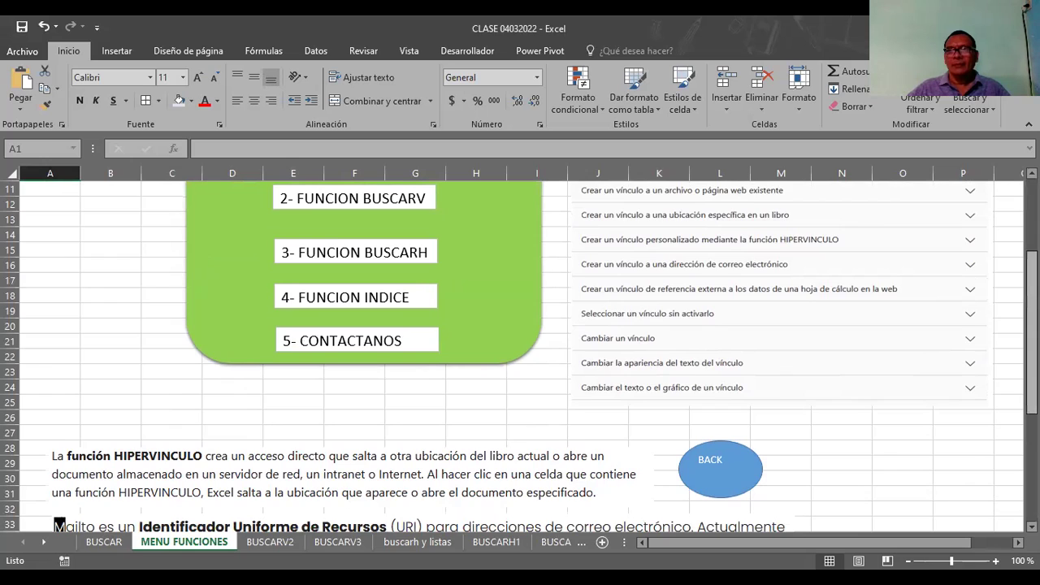
scroll(520, 349, up, 3)
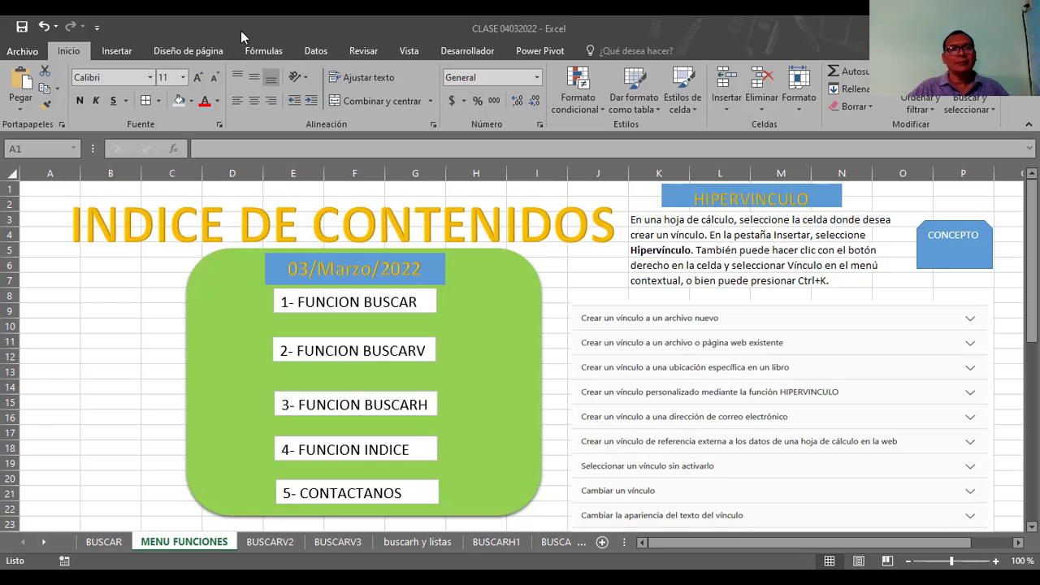
click(116, 51)
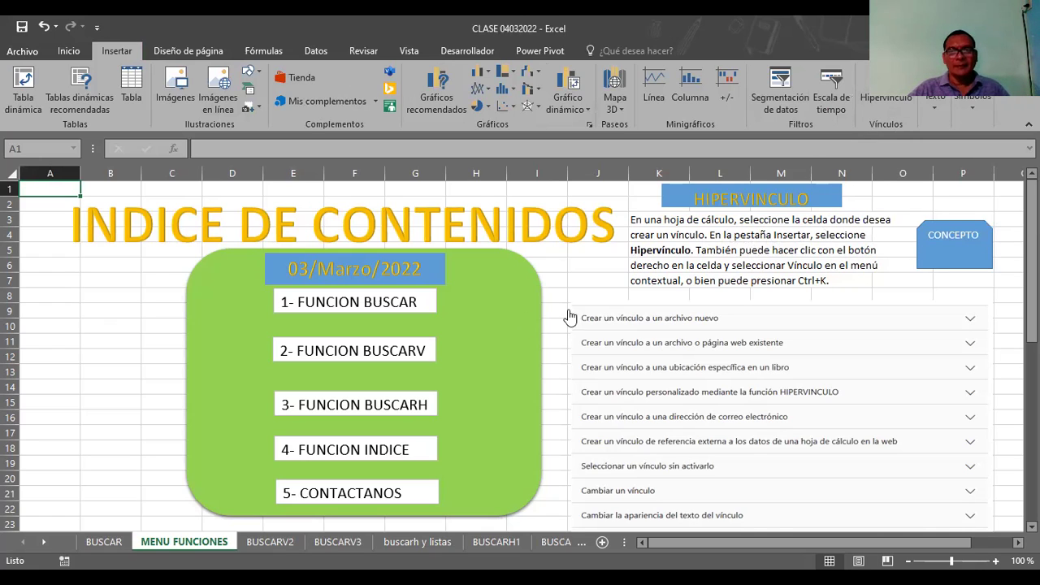
Enter the text GO TO in cell J6 beside the HIPERVINCULO explanation
click(94, 356)
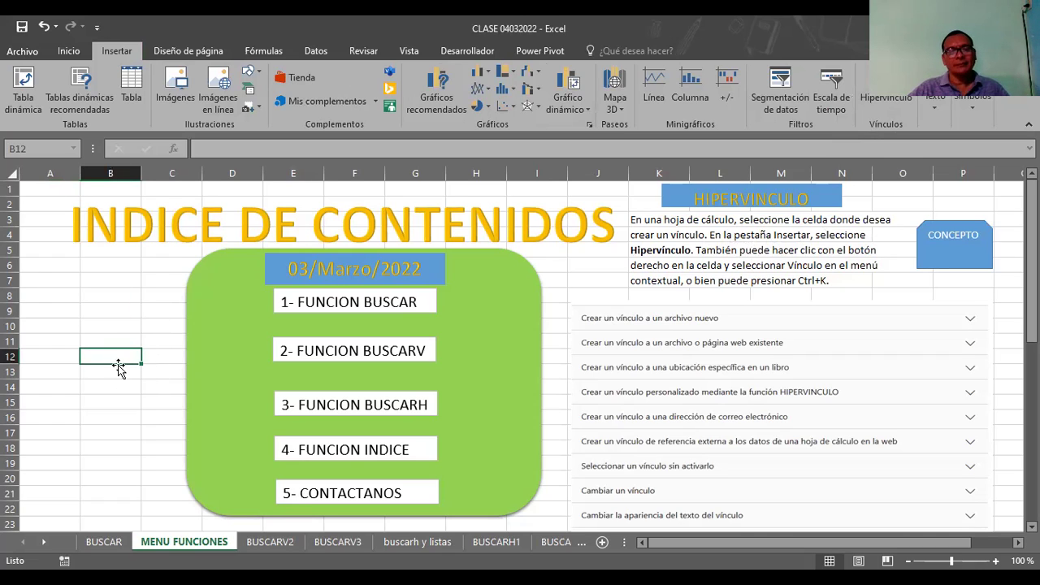
key(Up)
key(Up)
click(115, 343)
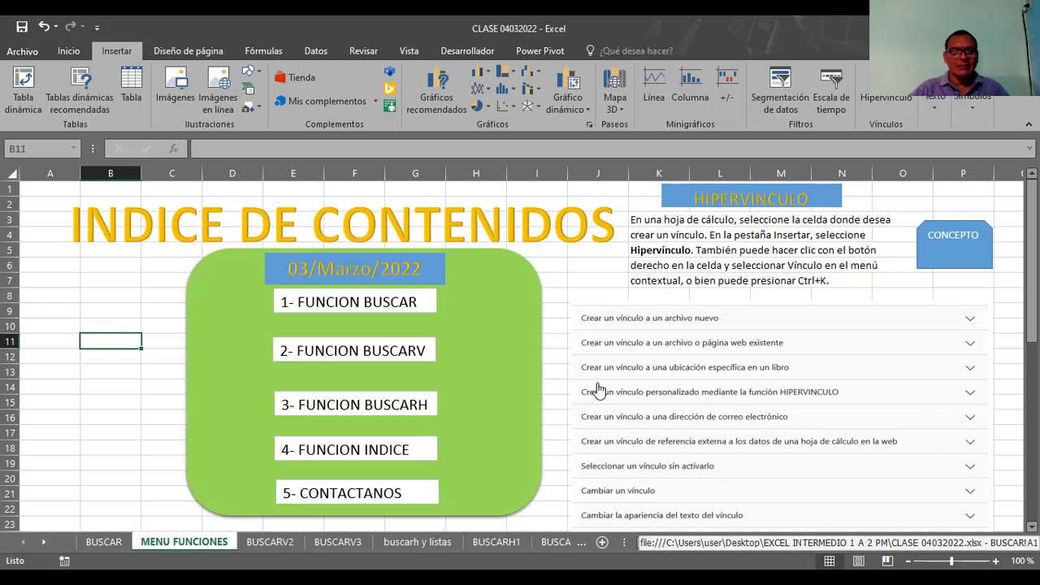
click(599, 280)
drag(156, 325, 154, 315)
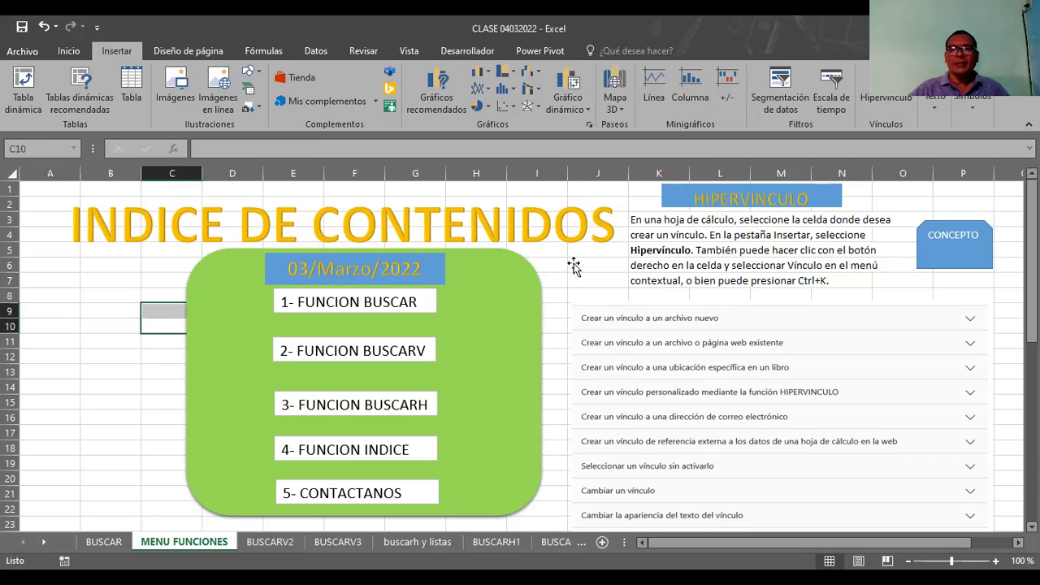
click(598, 268)
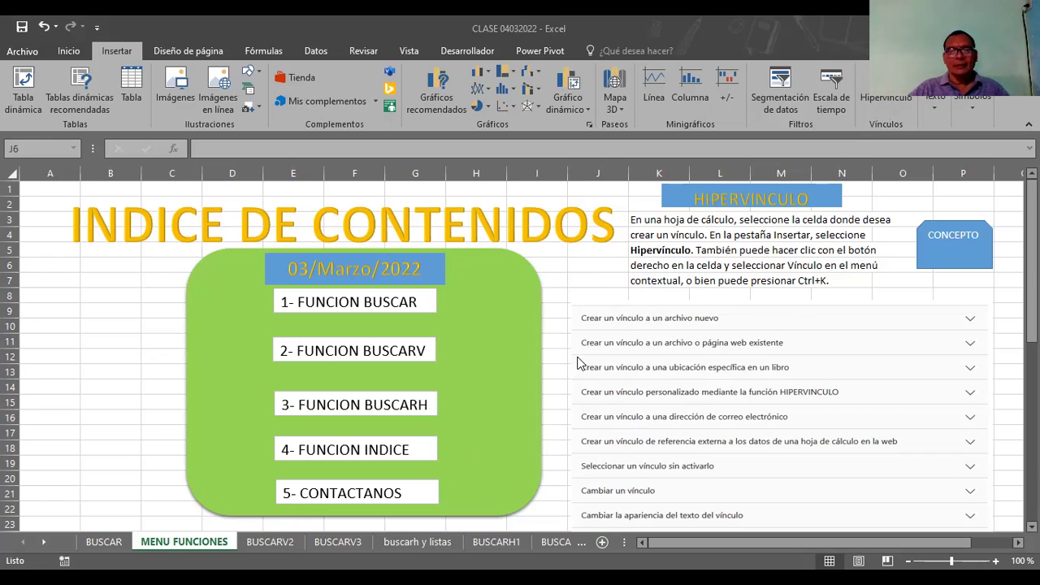
click(576, 266)
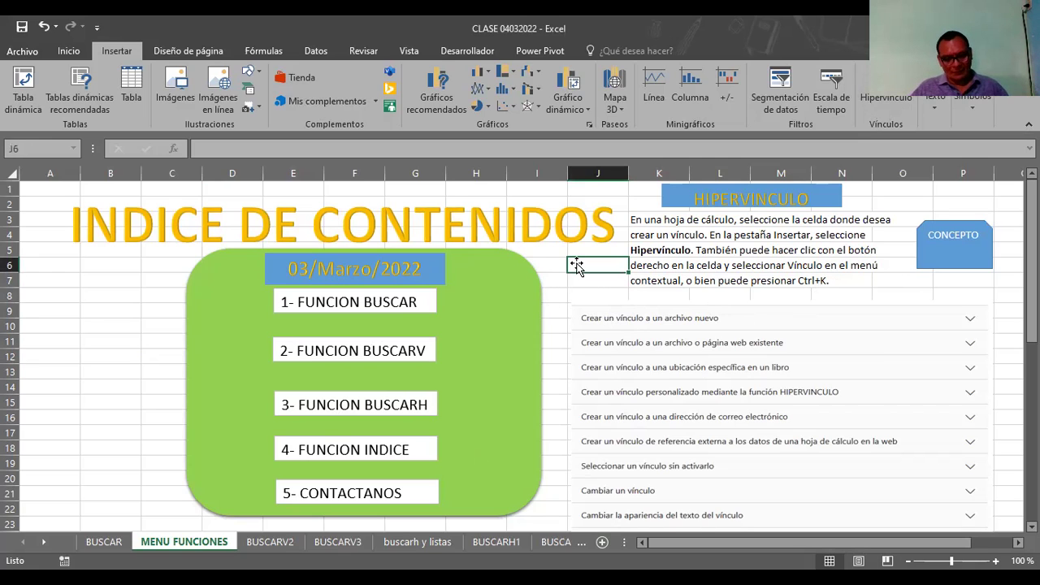
text(g)
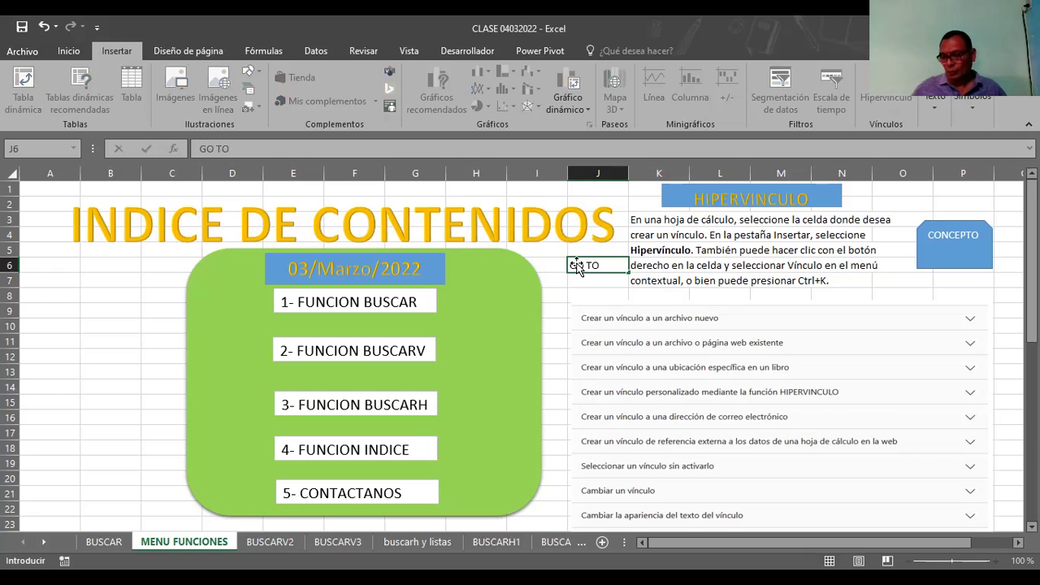
key(Return)
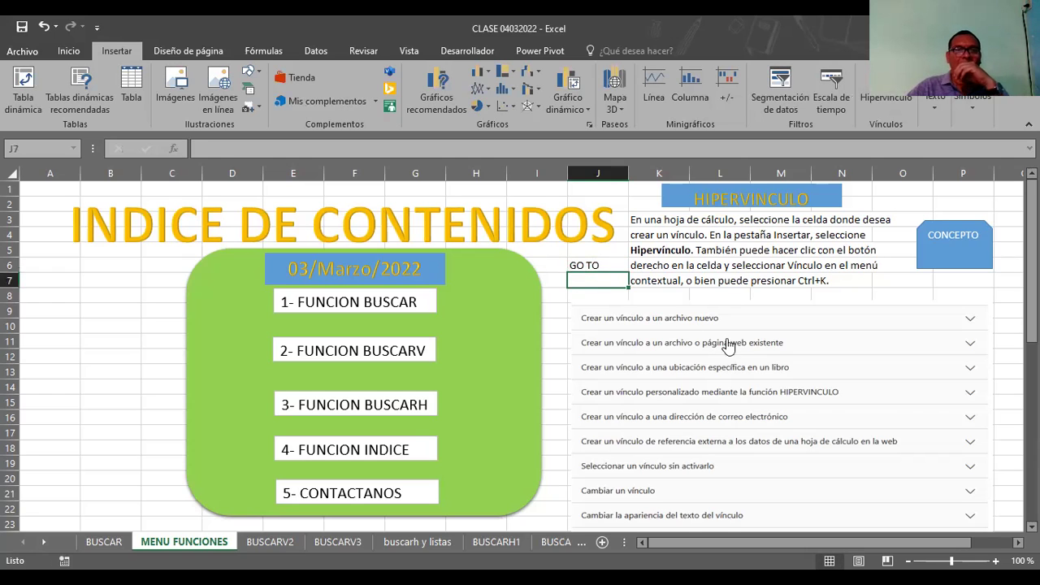
click(596, 263)
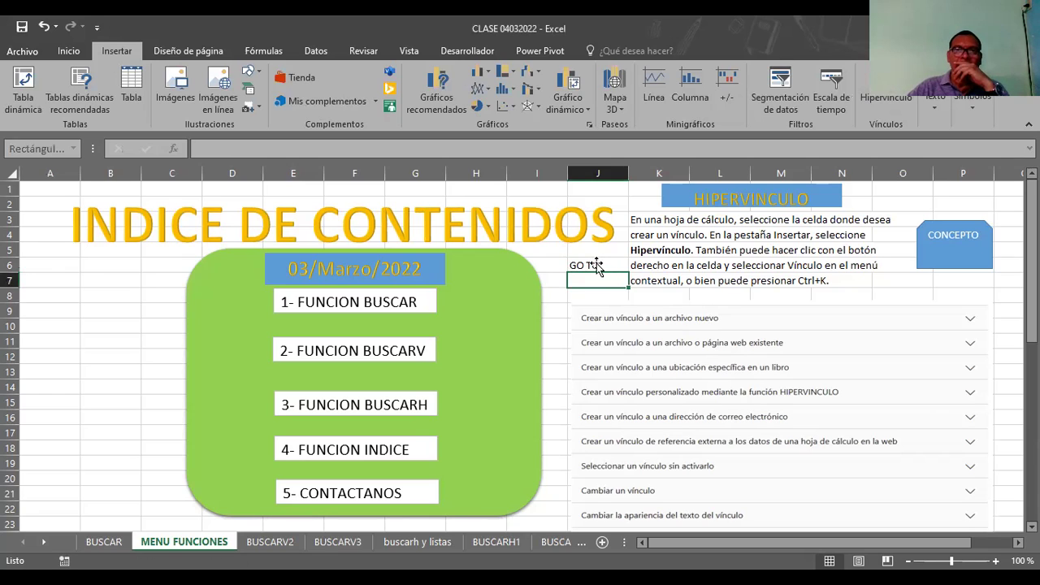
click(594, 266)
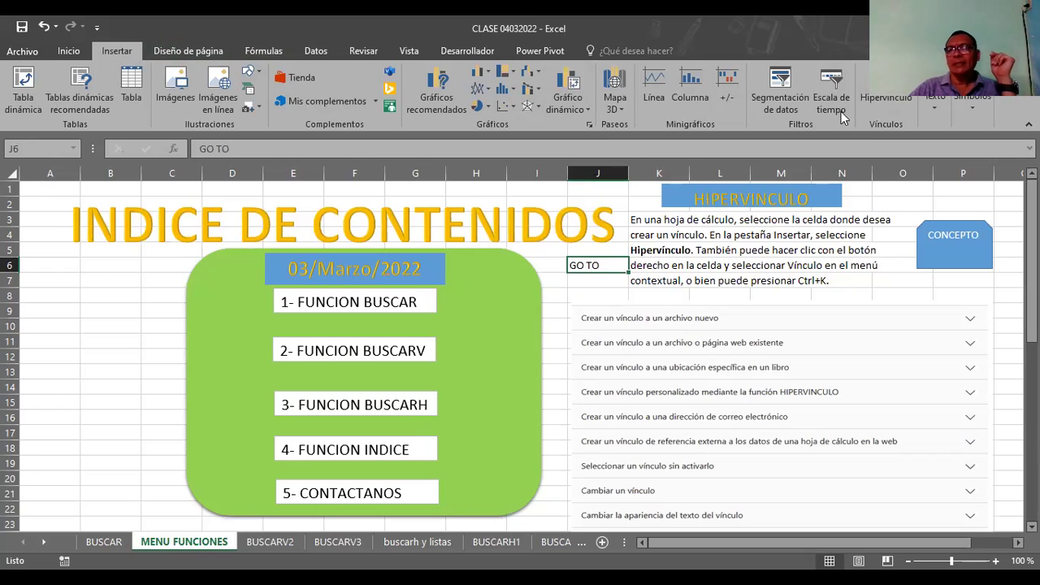
Hyperlink J6's GO TO to the desktop file Proteger una hoja de cálculo.pdf
click(896, 92)
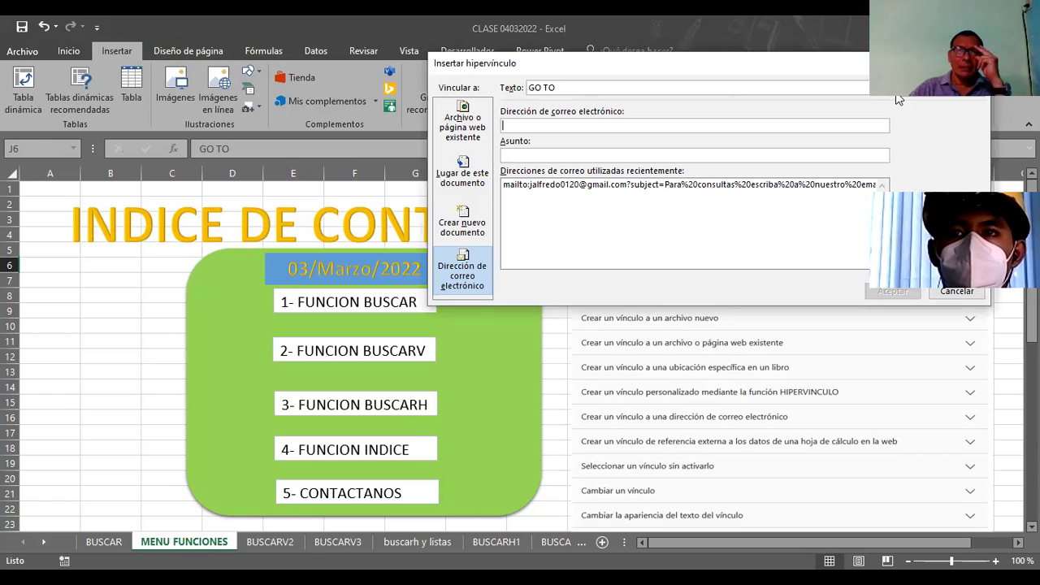
click(473, 126)
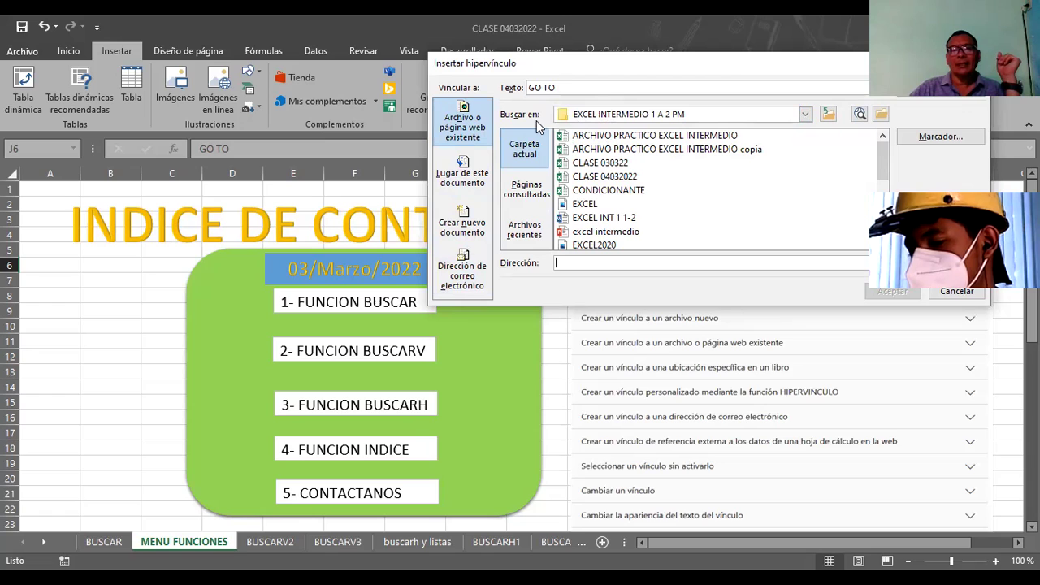
click(806, 116)
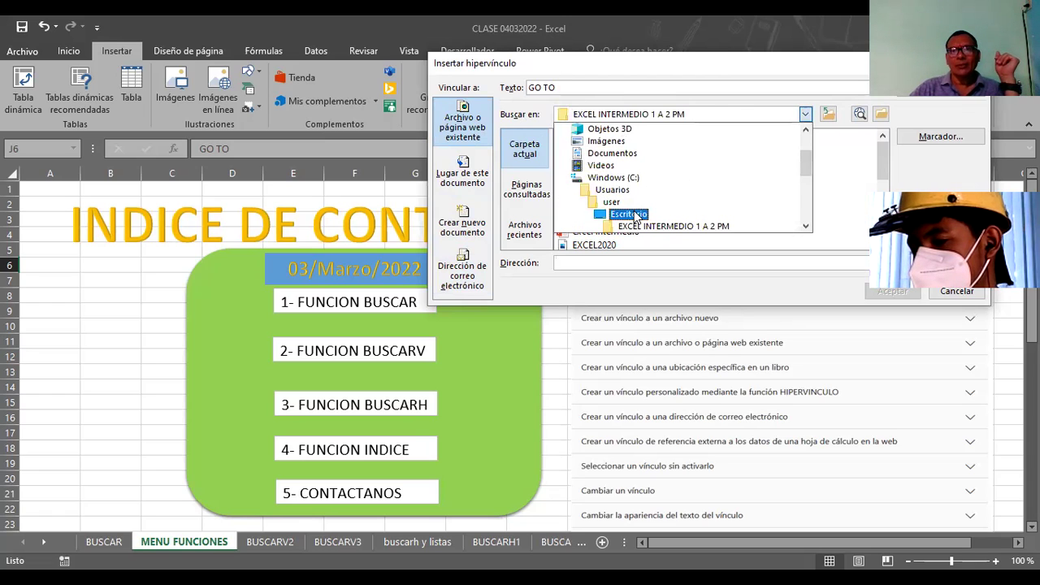
click(630, 214)
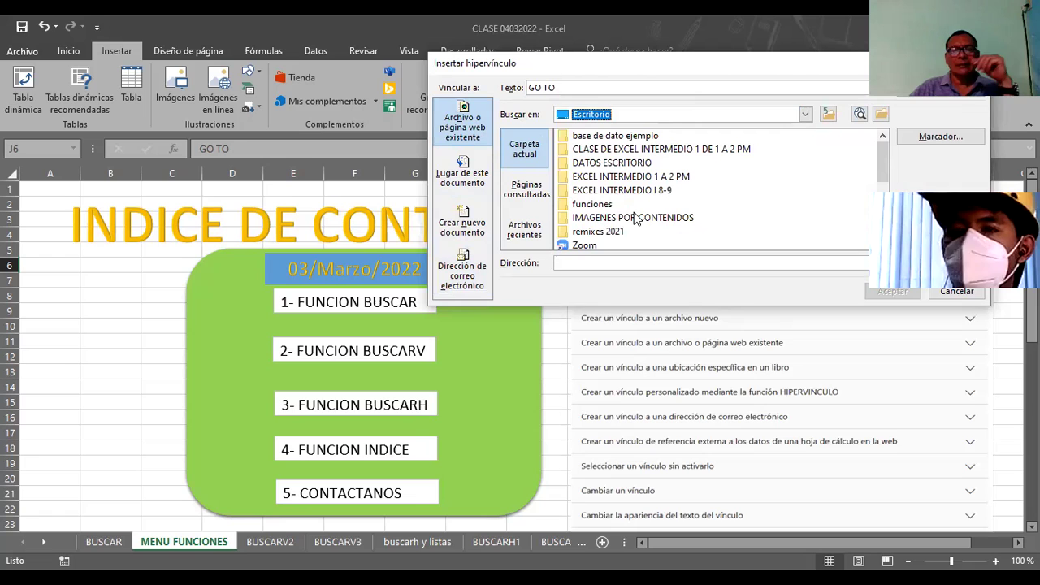
drag(880, 152, 883, 213)
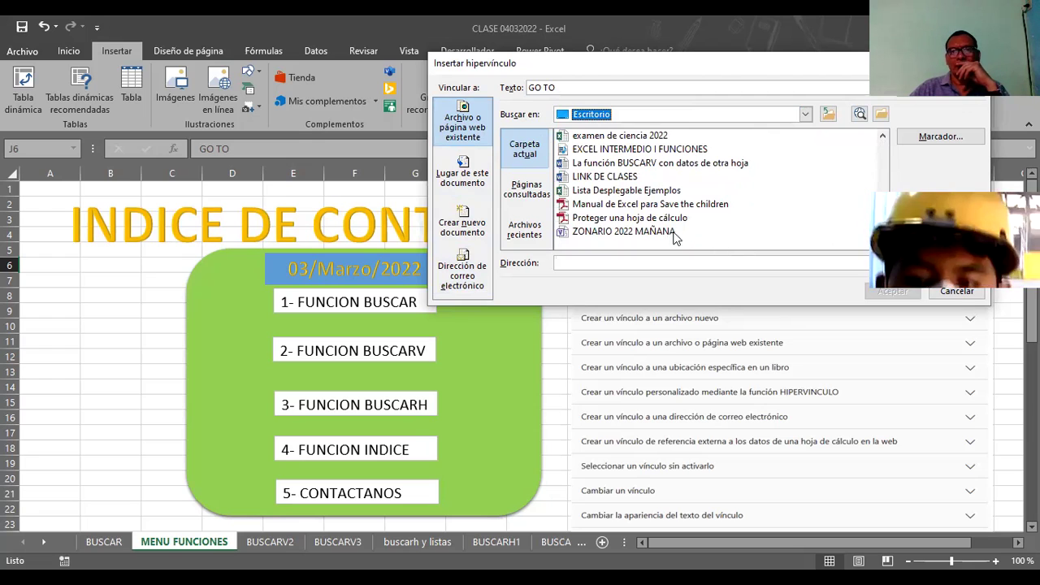
click(651, 218)
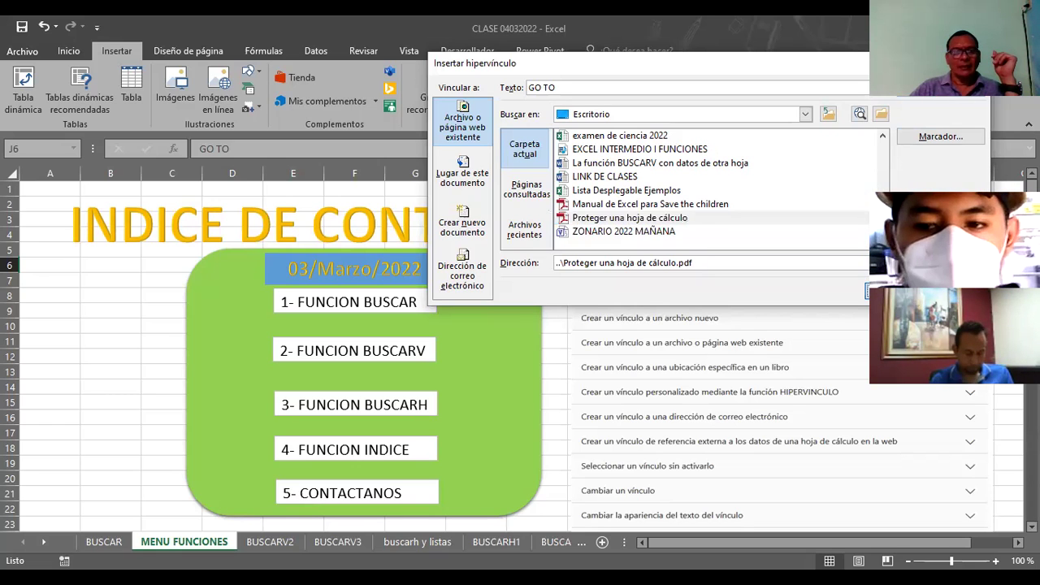
key(Return)
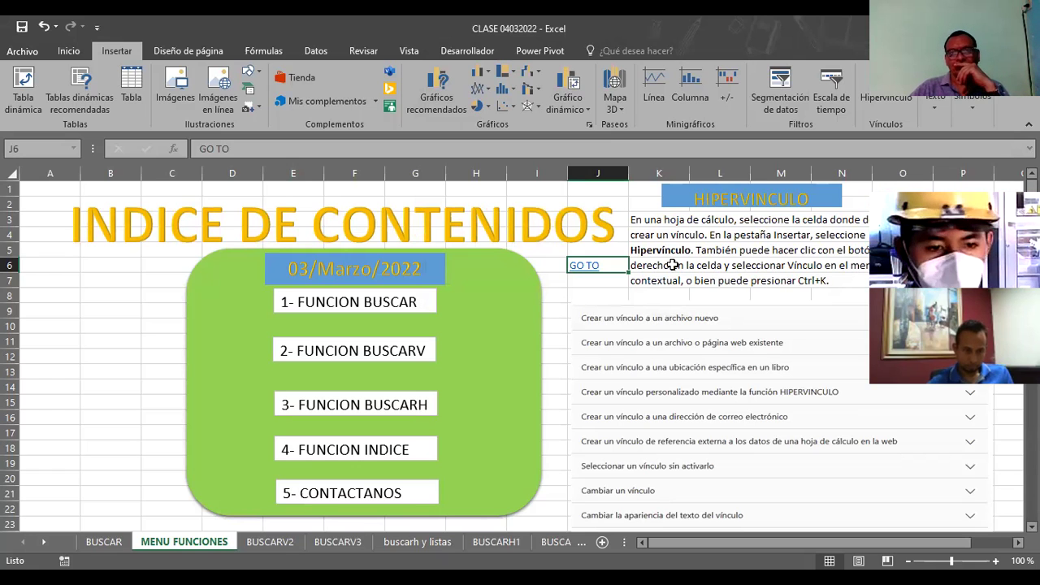
Follow the GO TO link in J6 to open the Proteger una hoja de cálculo PDF
click(552, 268)
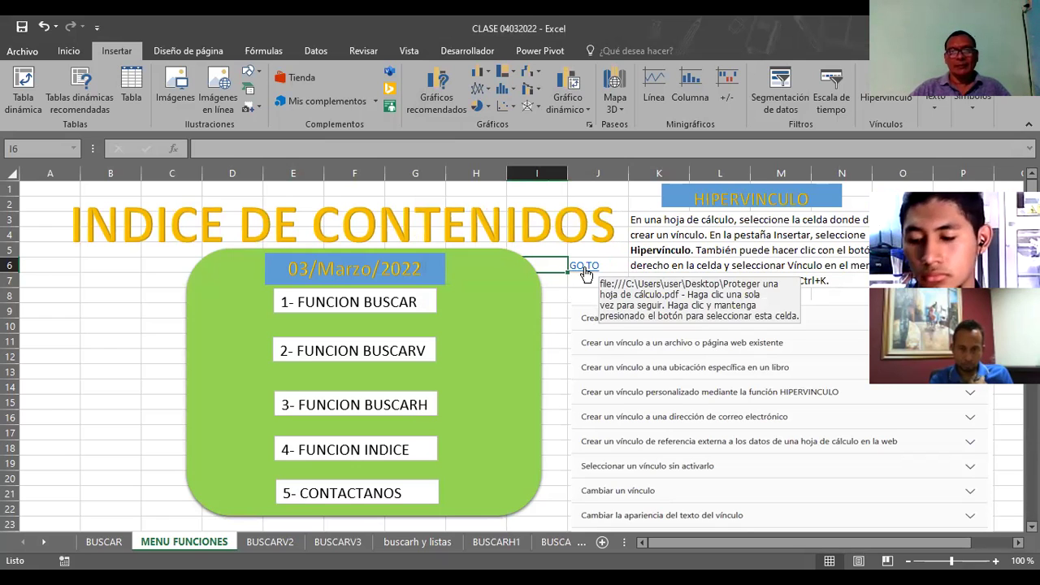
click(584, 267)
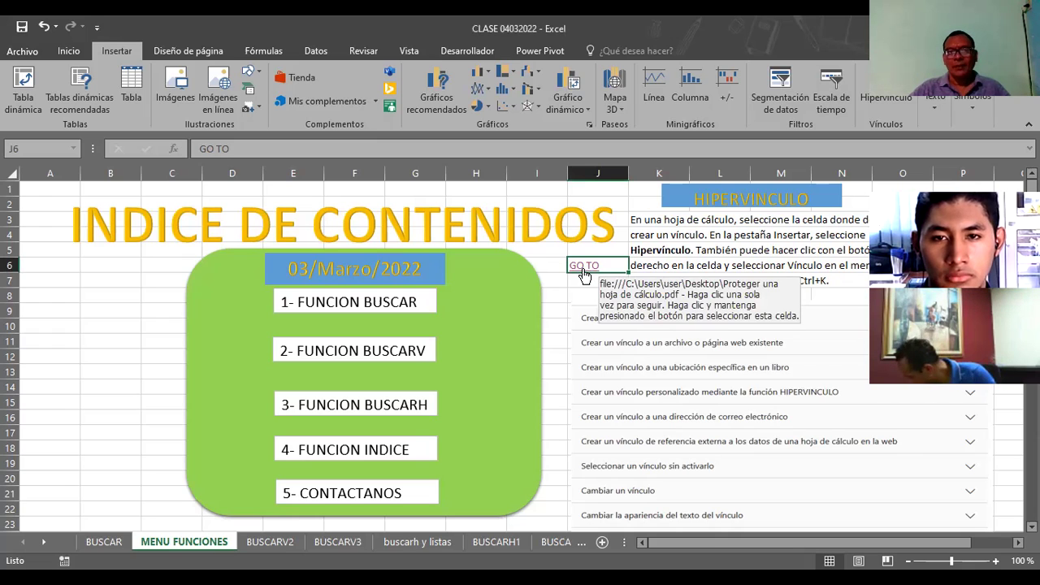
click(584, 275)
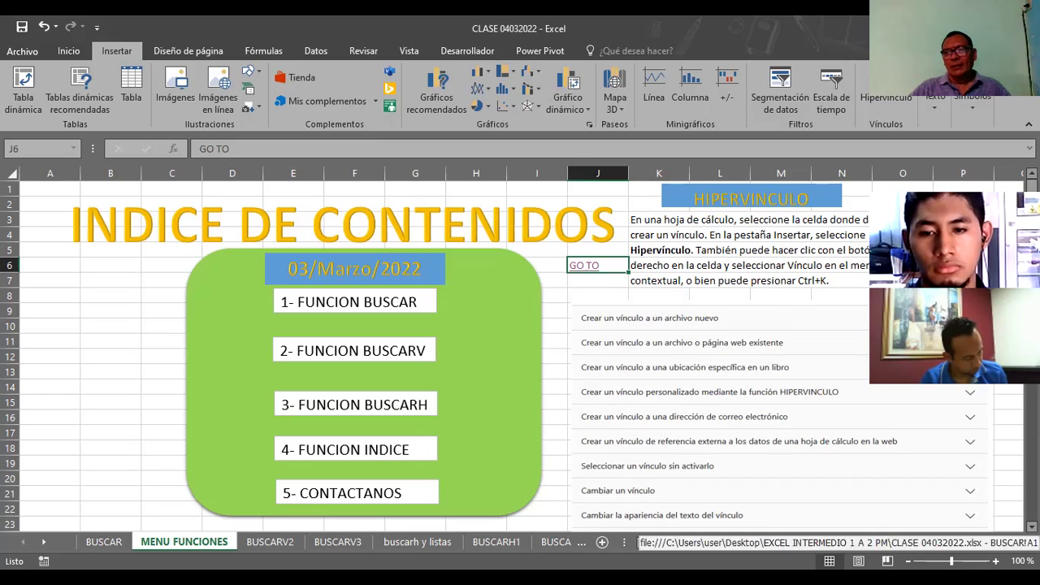
click(935, 341)
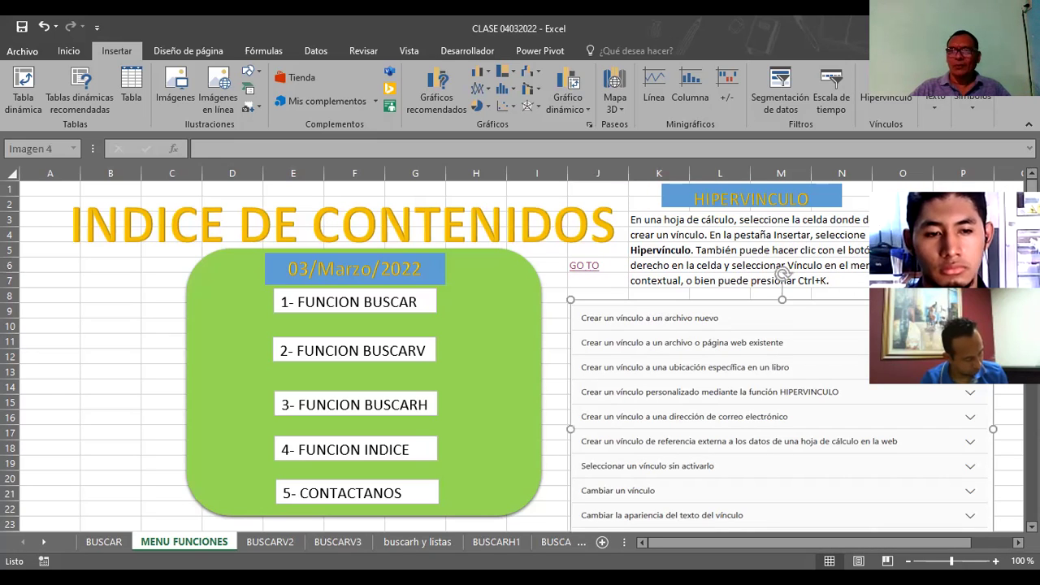
click(902, 280)
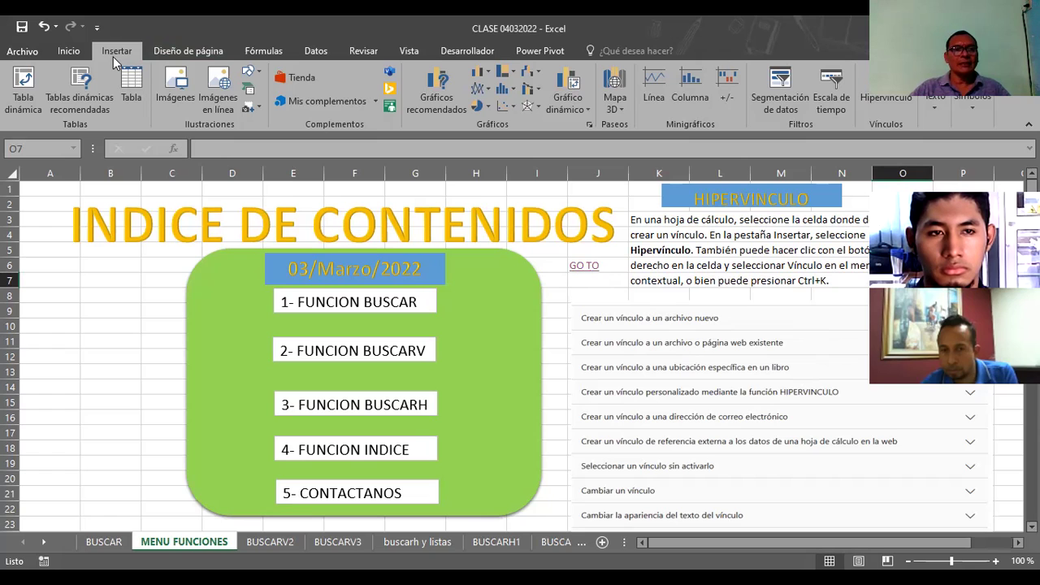
Insert the EXCEL image from the Descargas folder onto the sheet
click(178, 96)
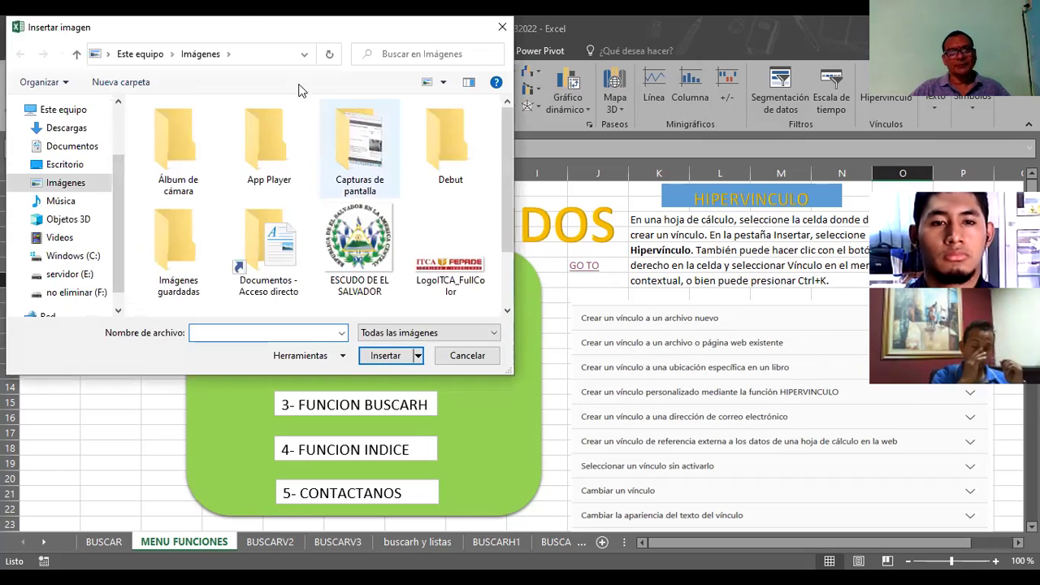
drag(251, 28, 399, 49)
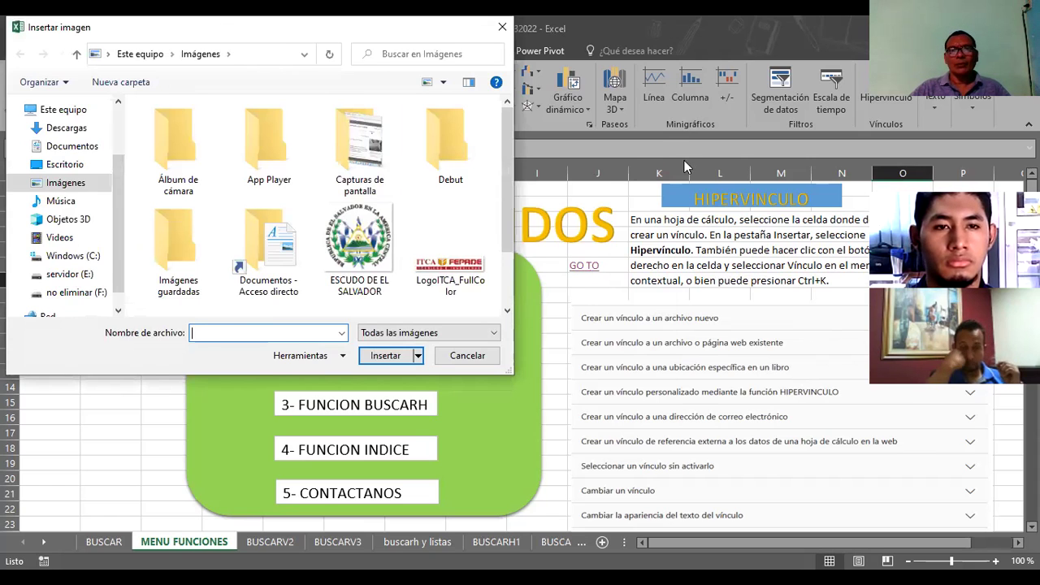
drag(660, 176, 673, 243)
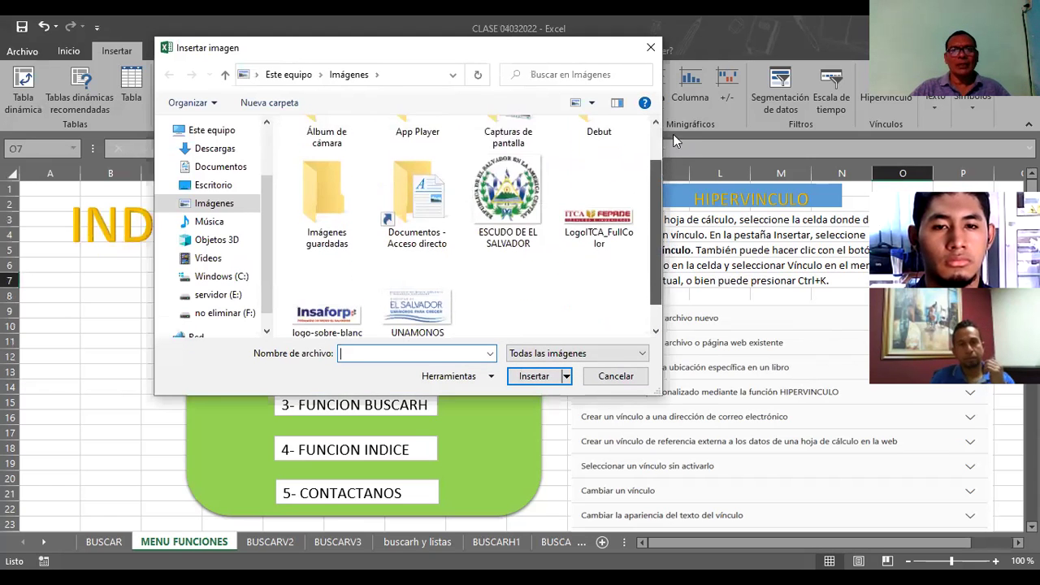
click(216, 150)
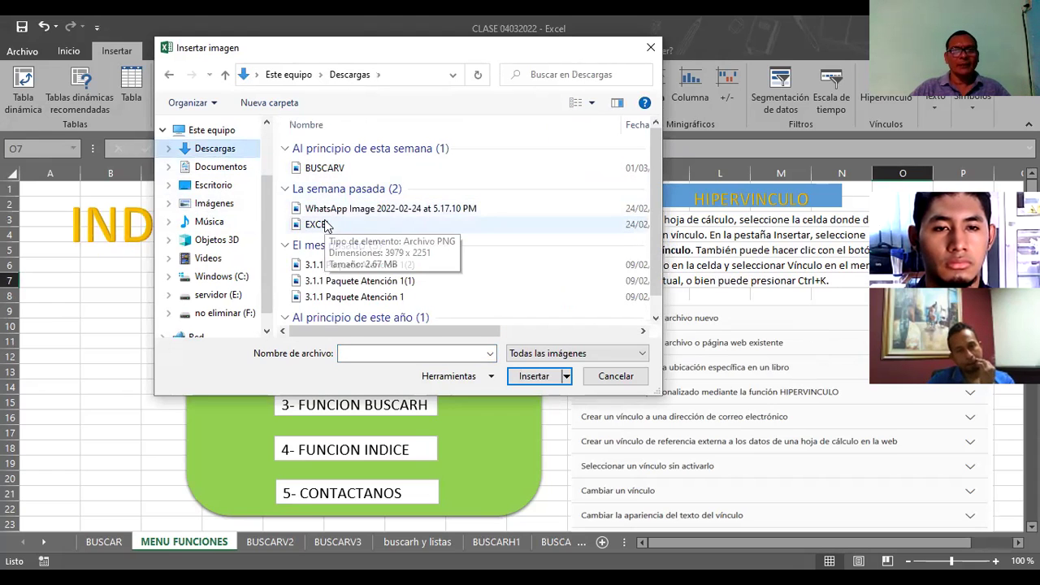
click(325, 225)
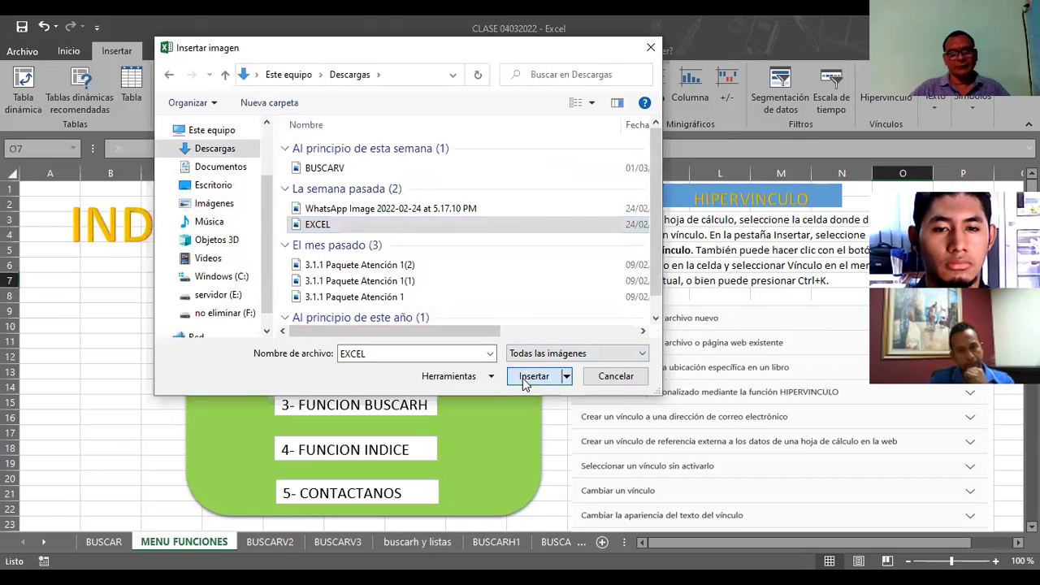
click(533, 376)
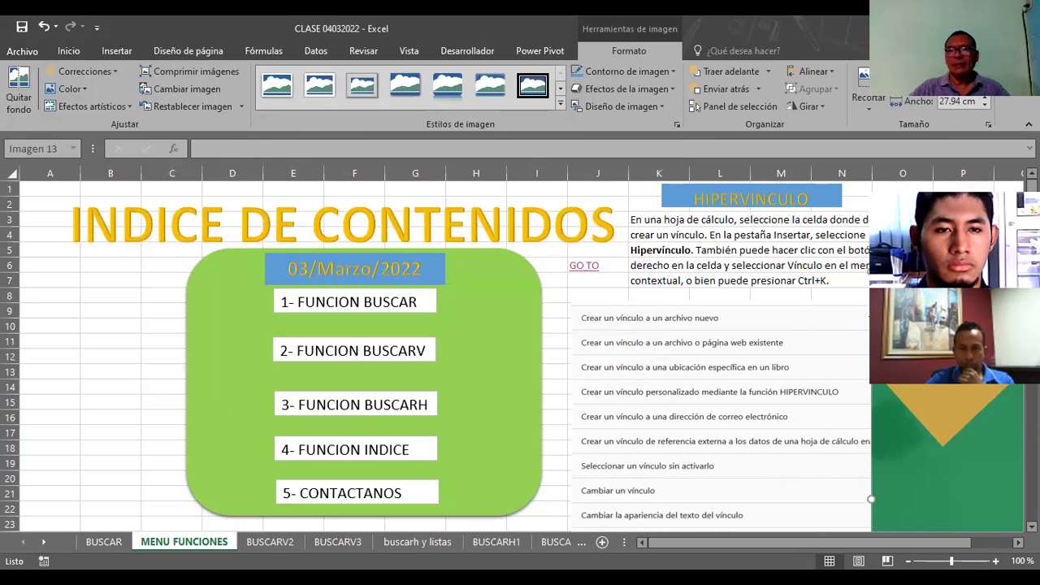
Resize the Curso de Excel picture down to 2.7 cm wide with matching height
mouse_move(871, 362)
mouse_down()
mouse_move(573, 295)
mouse_move(727, 379)
mouse_up()
drag(815, 395, 385, 249)
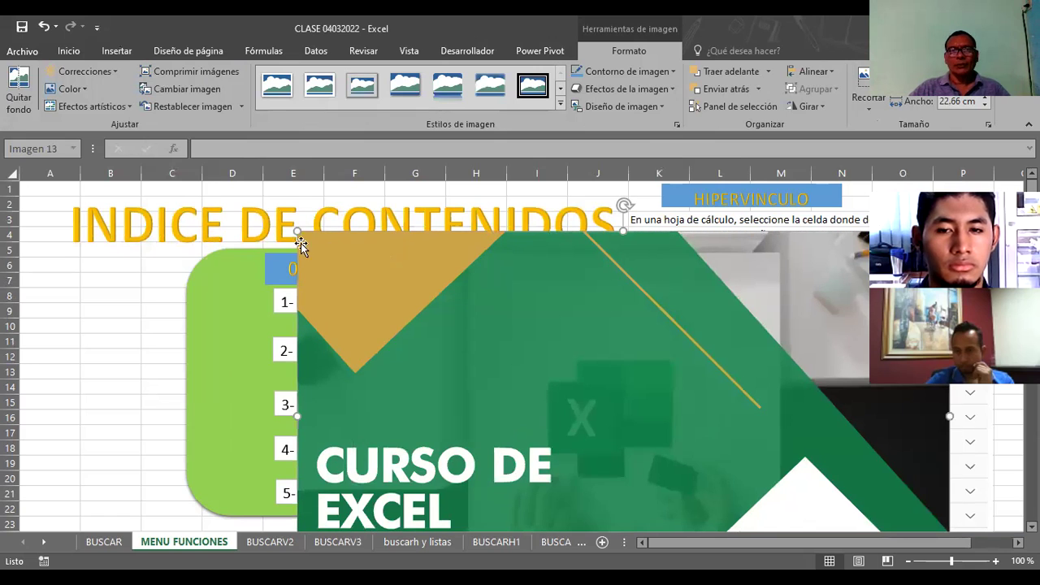
drag(297, 232, 656, 434)
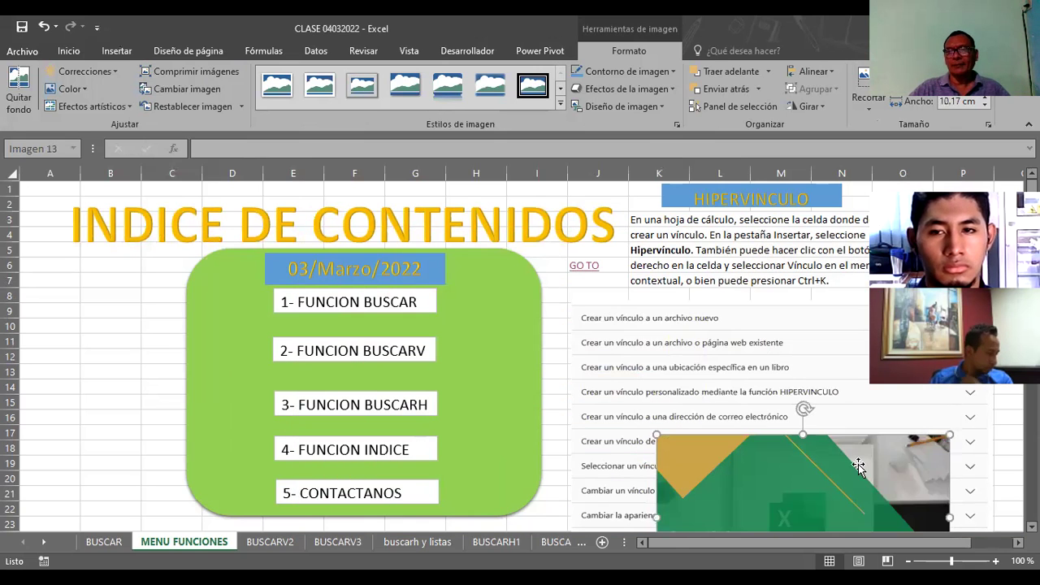
mouse_move(843, 458)
mouse_down()
mouse_move(722, 289)
mouse_move(569, 407)
mouse_move(768, 378)
mouse_move(529, 351)
mouse_move(584, 360)
mouse_up()
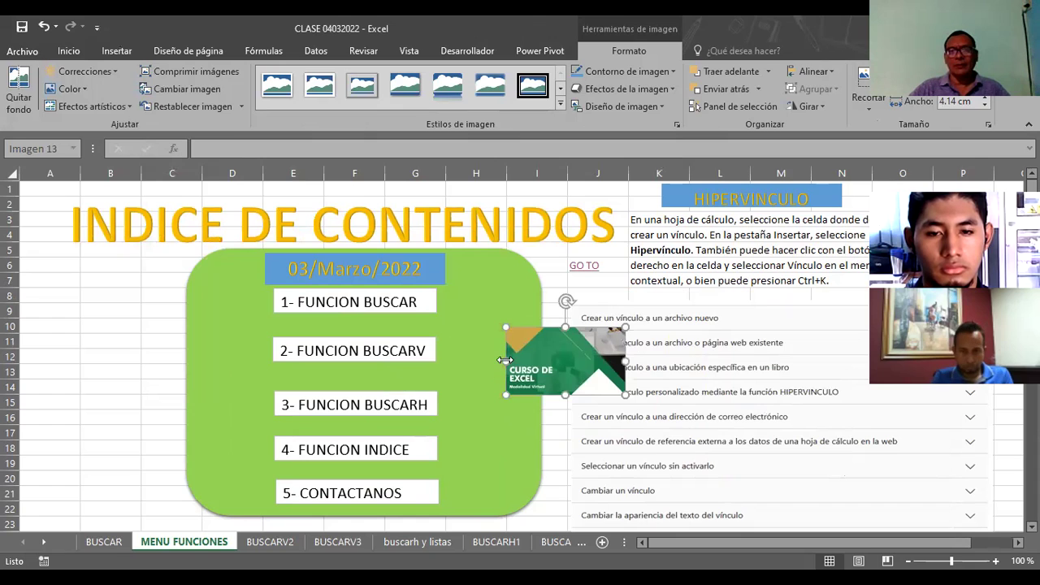
drag(505, 361, 547, 361)
mouse_move(584, 393)
mouse_down()
mouse_move(583, 360)
mouse_move(513, 362)
mouse_up()
Position the logo at the top-left of the green menu panel
drag(175, 298, 206, 270)
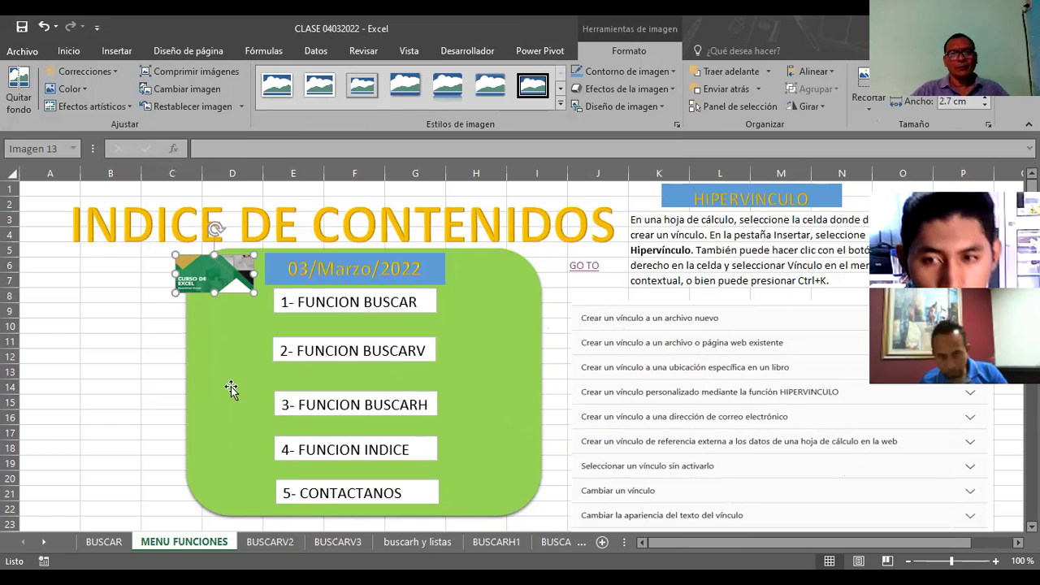
click(170, 321)
click(207, 276)
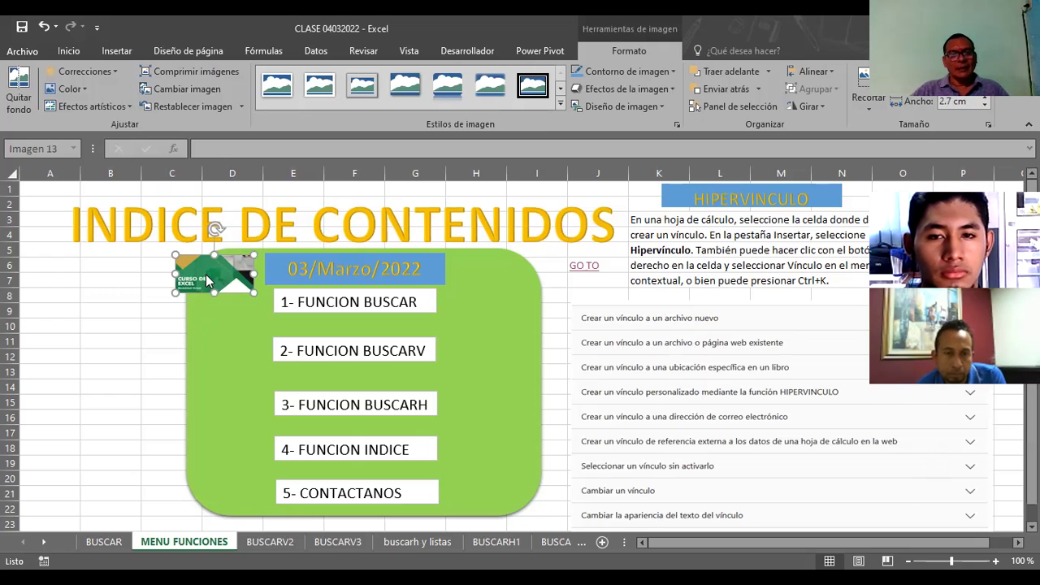
right_click(206, 274)
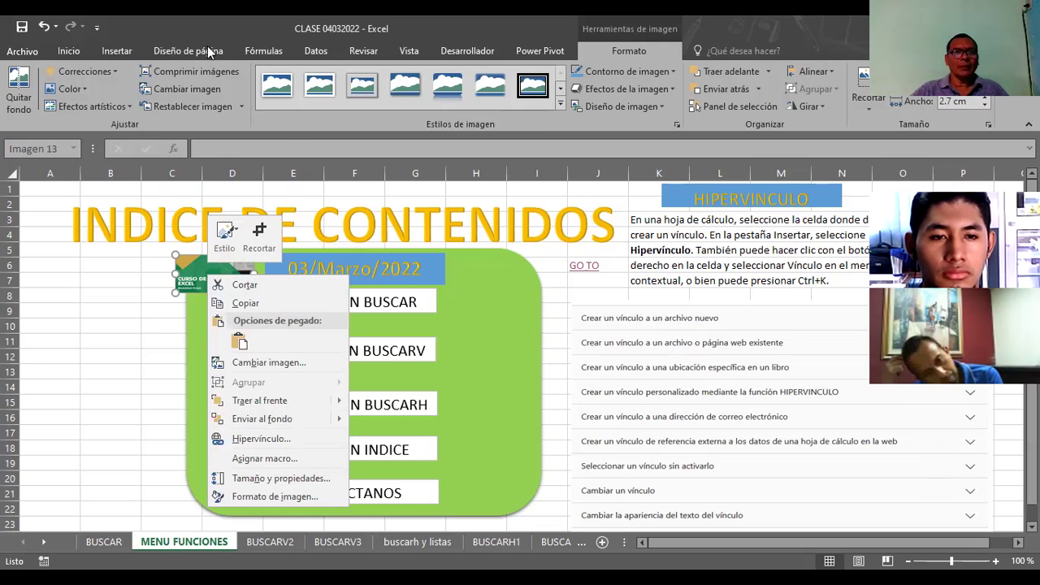
Hyperlink the logo to cell A1 of the PROTEGER sheet in this workbook
click(116, 52)
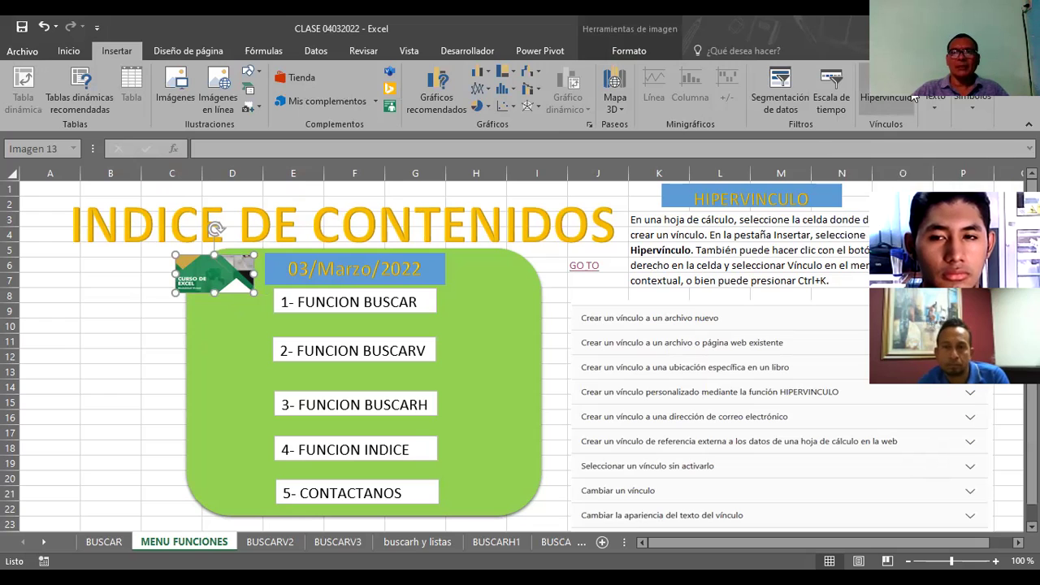
click(914, 96)
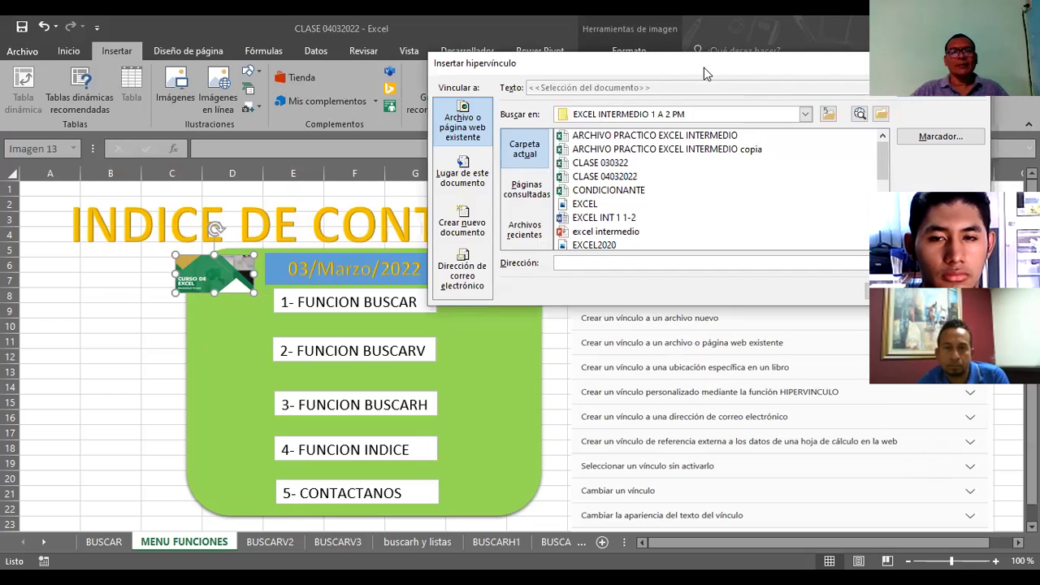
drag(704, 68, 442, 68)
click(199, 178)
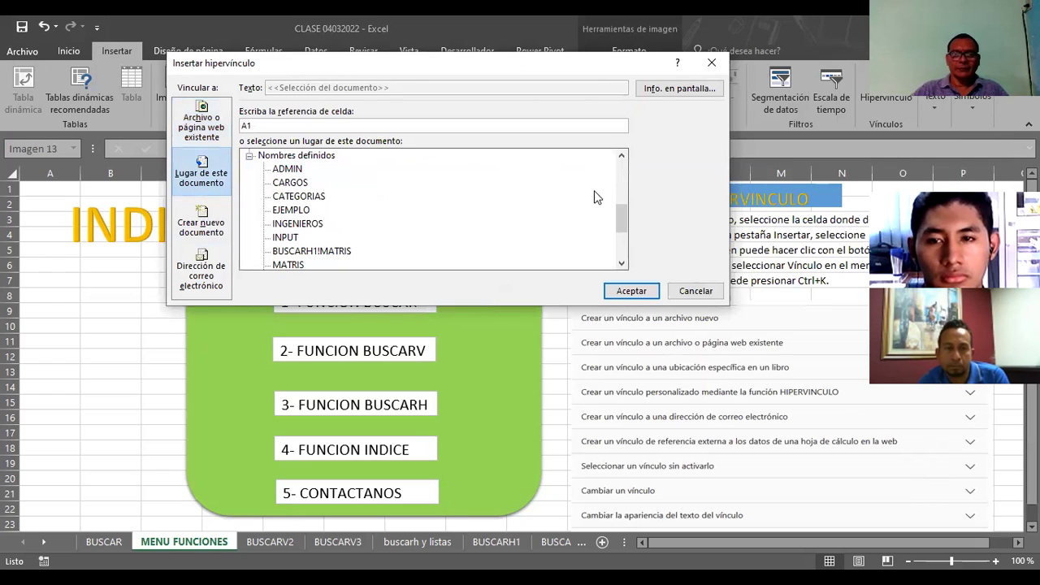
drag(625, 224, 624, 179)
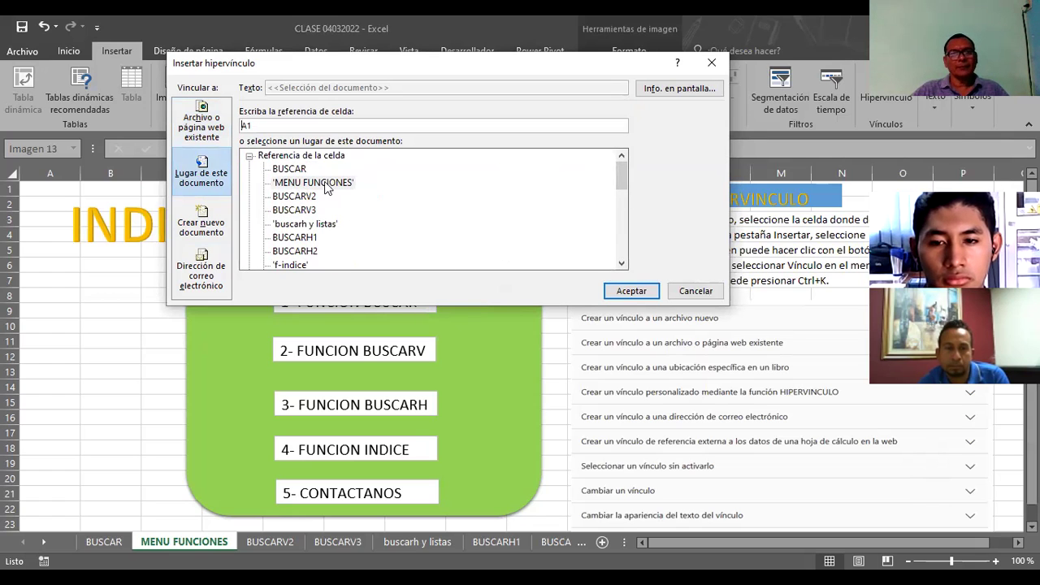
drag(622, 175, 628, 193)
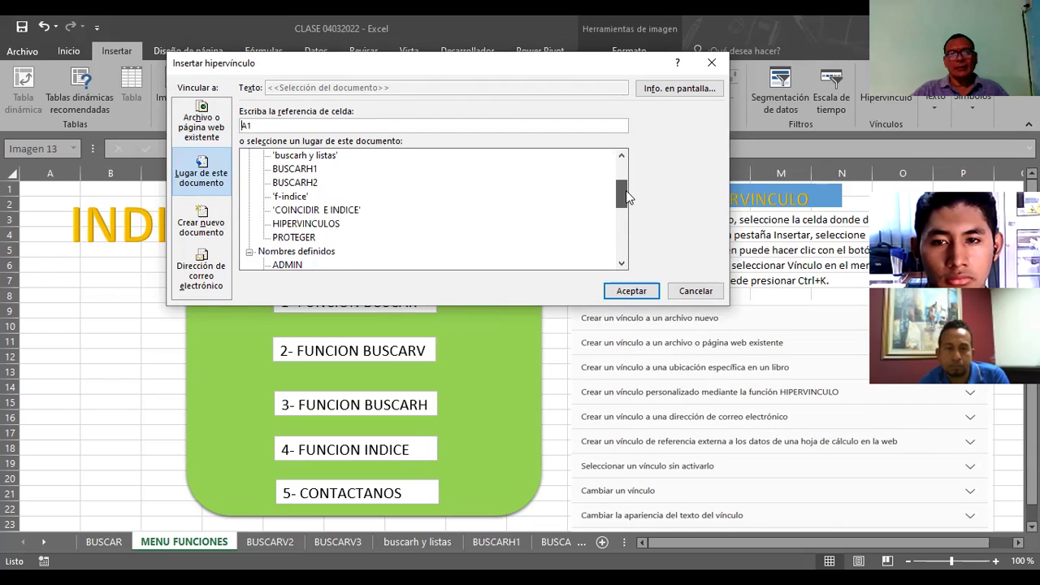
click(312, 224)
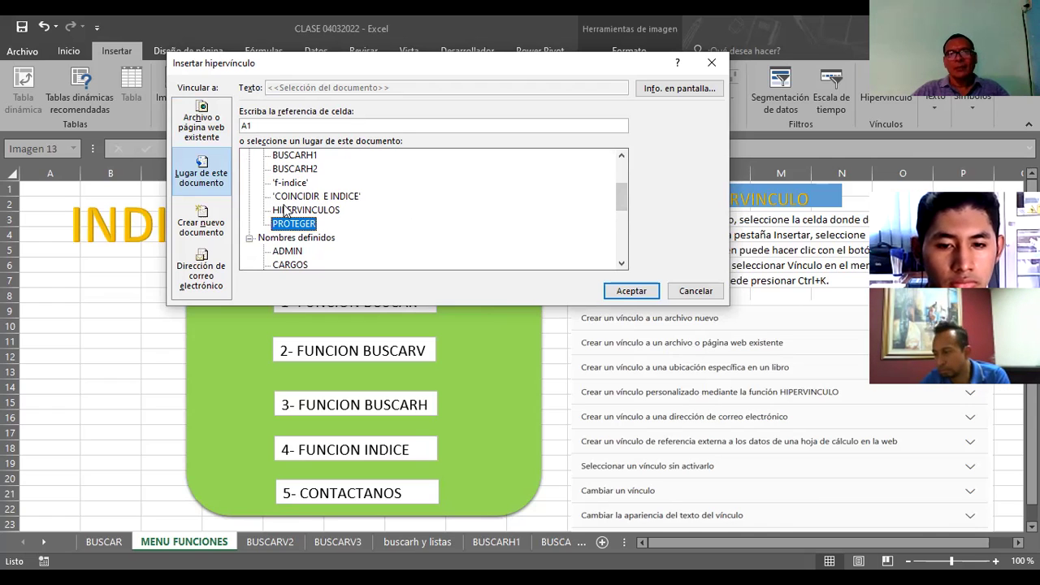
click(632, 293)
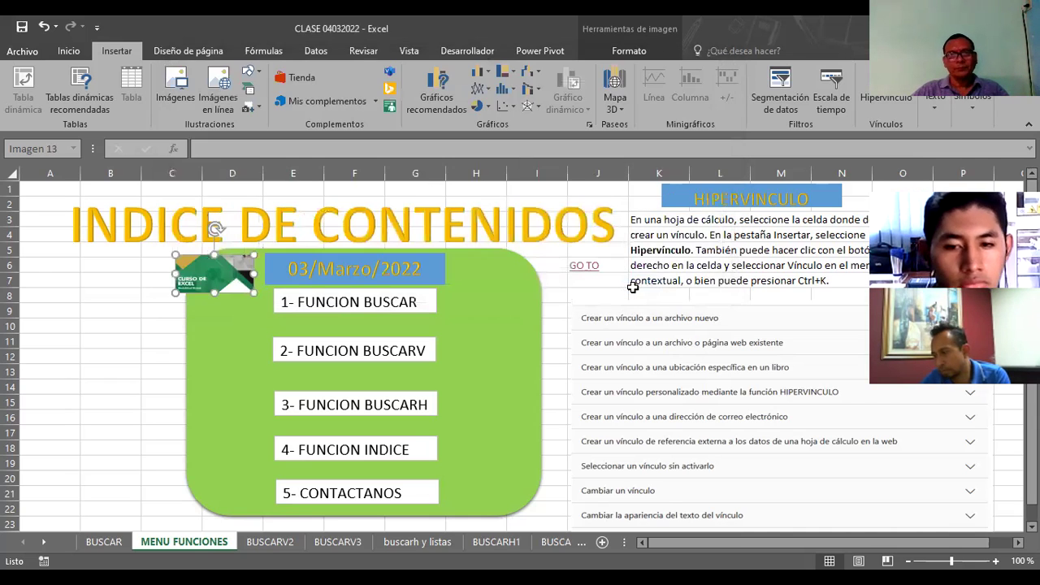
Use the logo's hyperlink to jump to the PROTEGER sheet
click(173, 324)
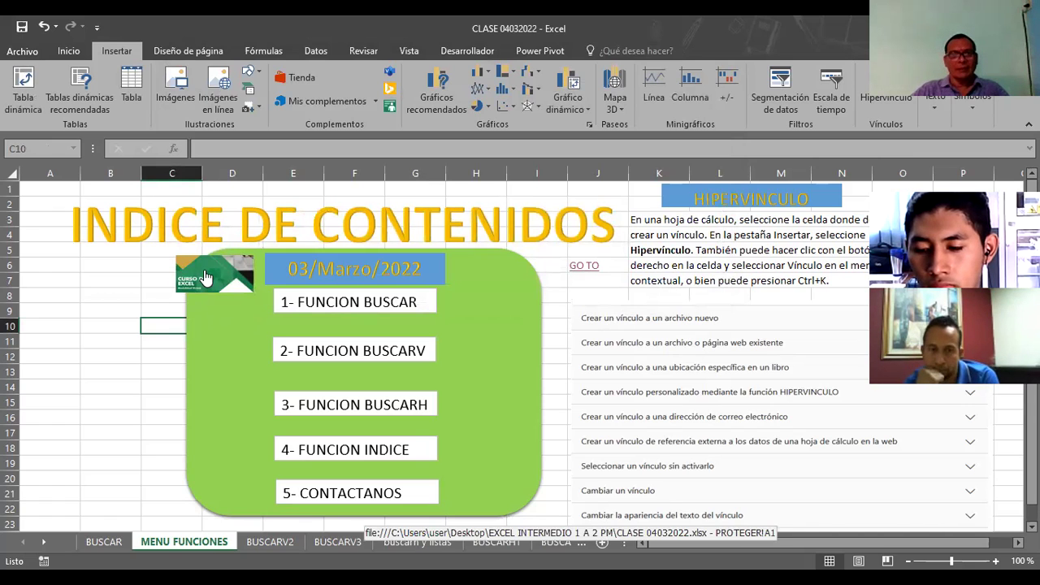
click(204, 277)
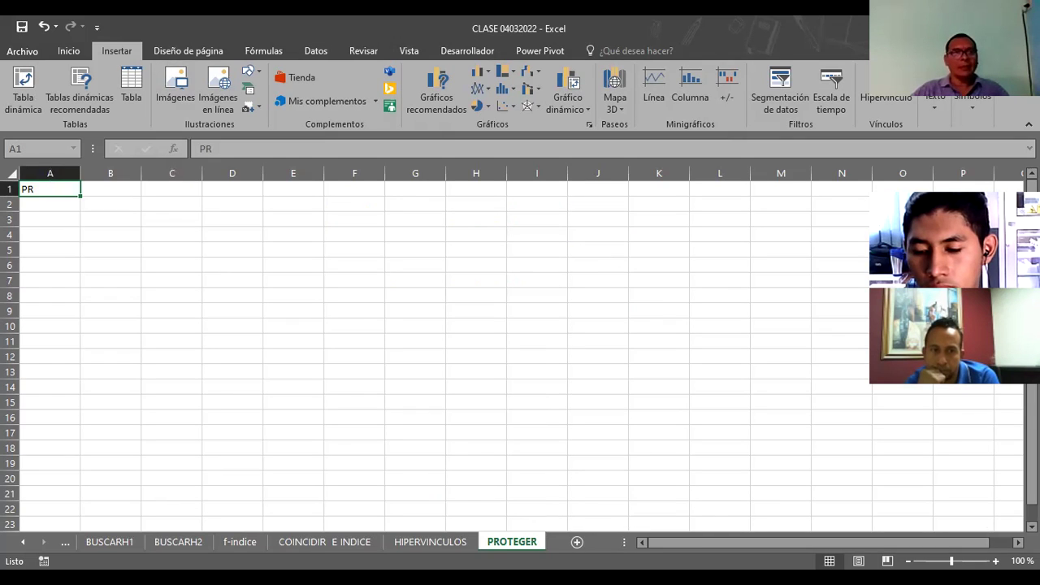
click(244, 264)
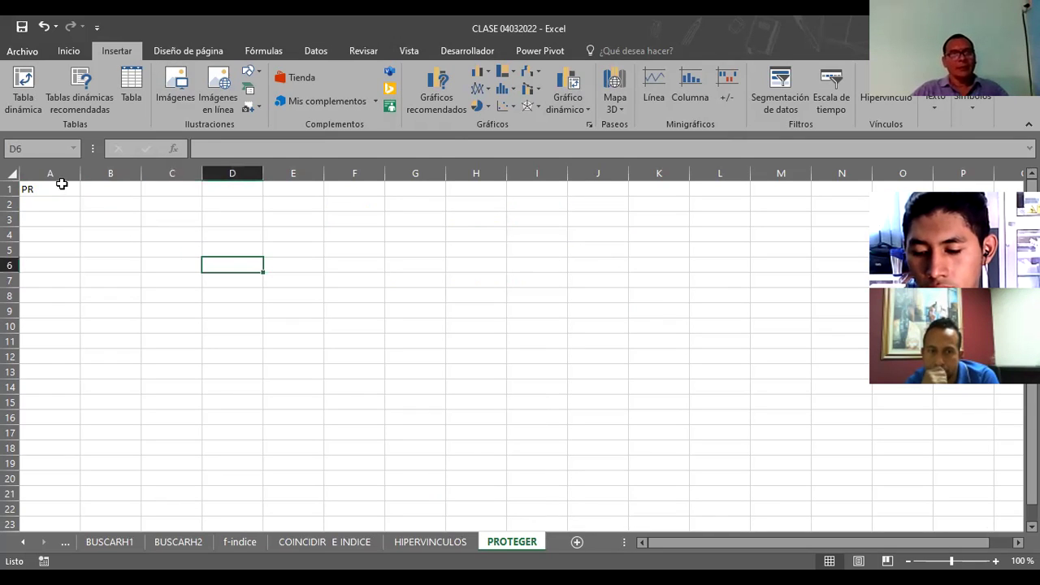
click(62, 184)
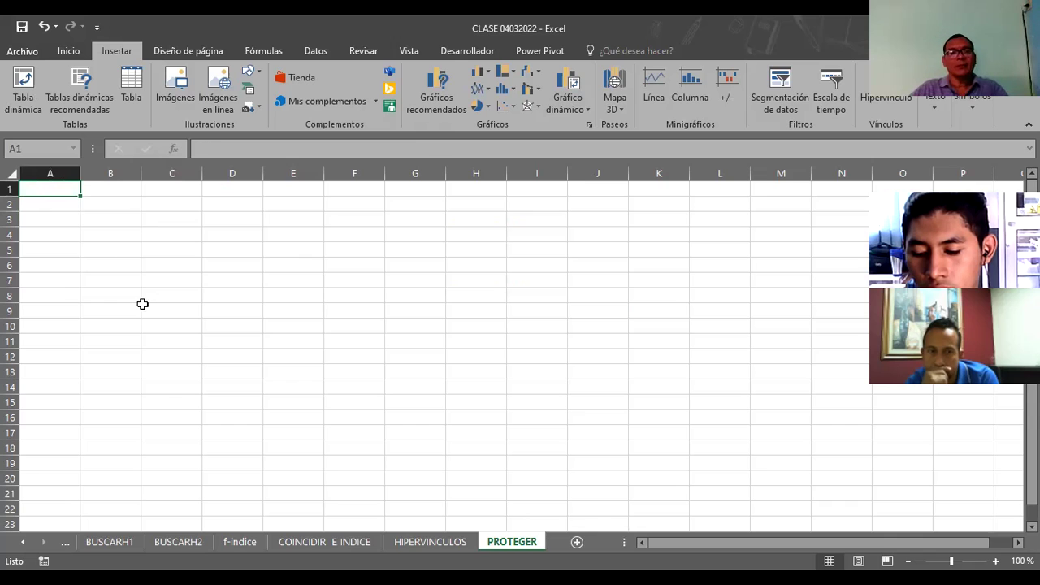
click(274, 307)
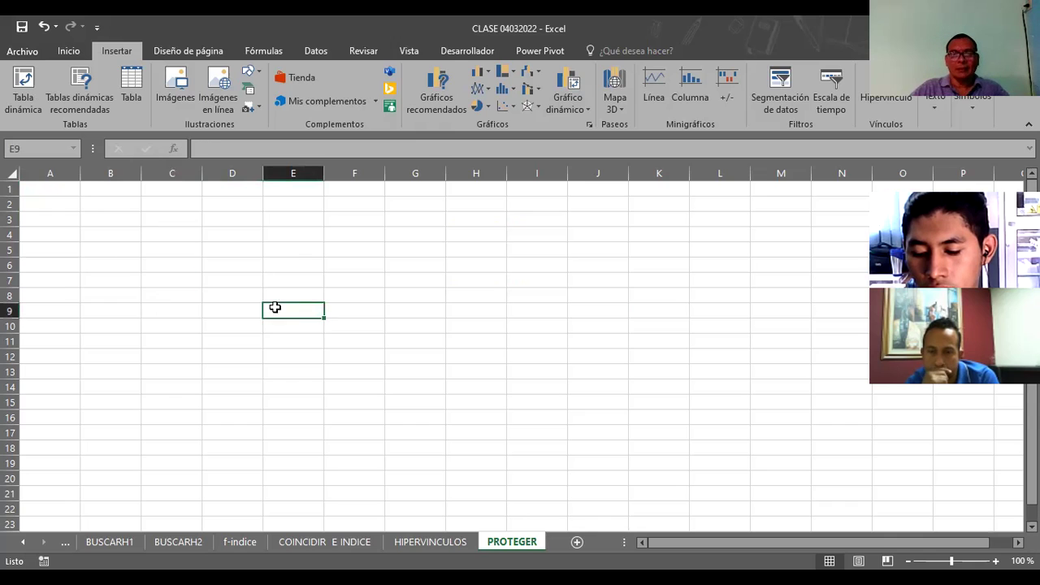
Clear the CAMBIADO link formula from cell D10 on the HIPERVINCULOS sheet
click(431, 541)
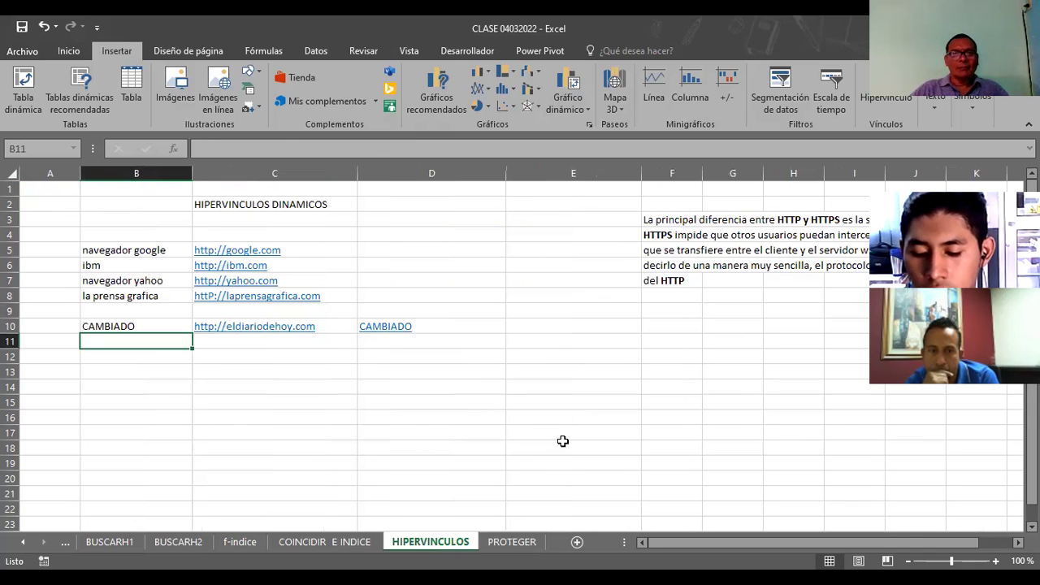
click(154, 403)
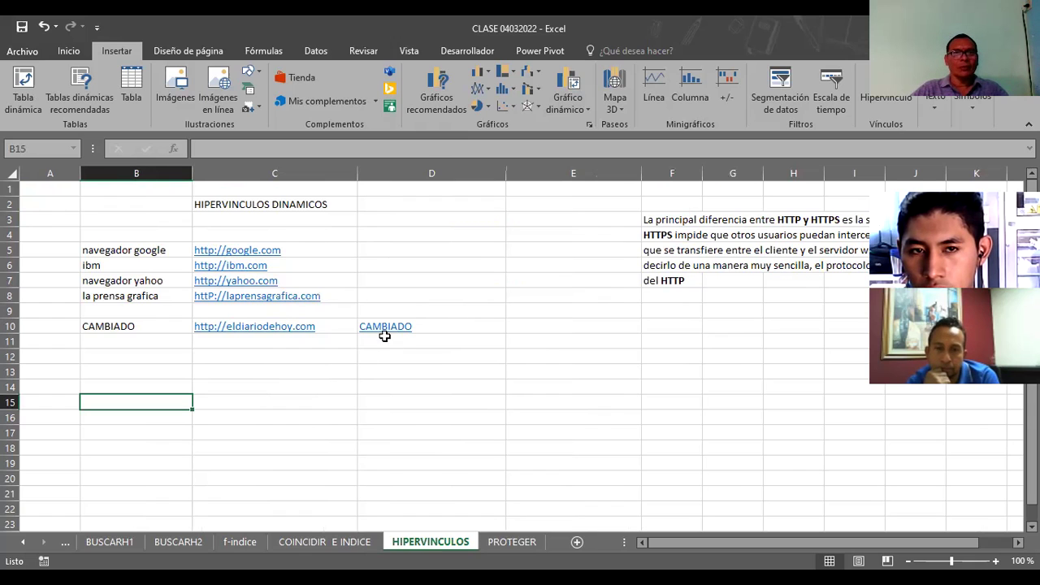
drag(388, 333, 420, 343)
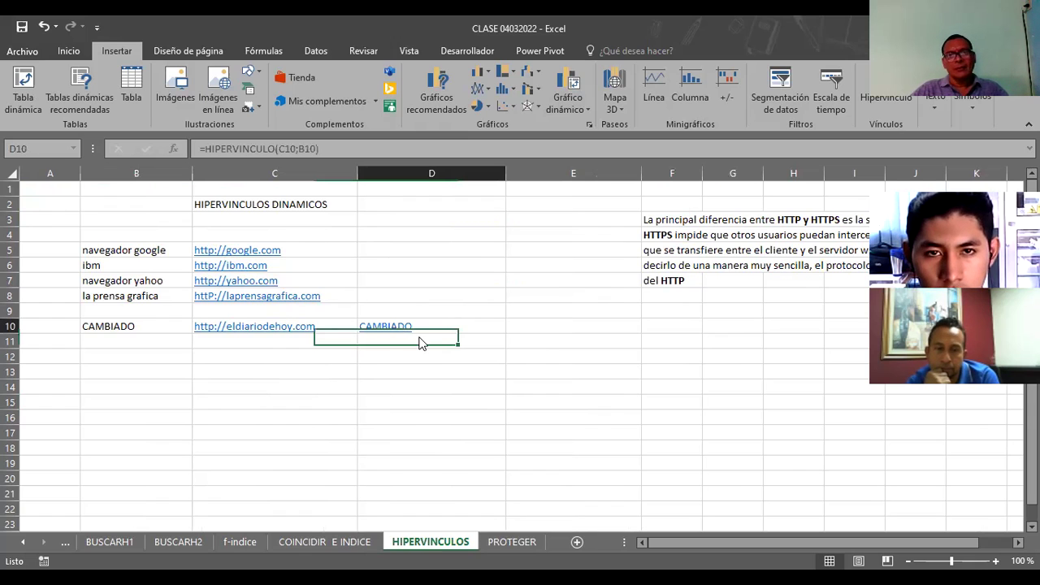
right_click(420, 343)
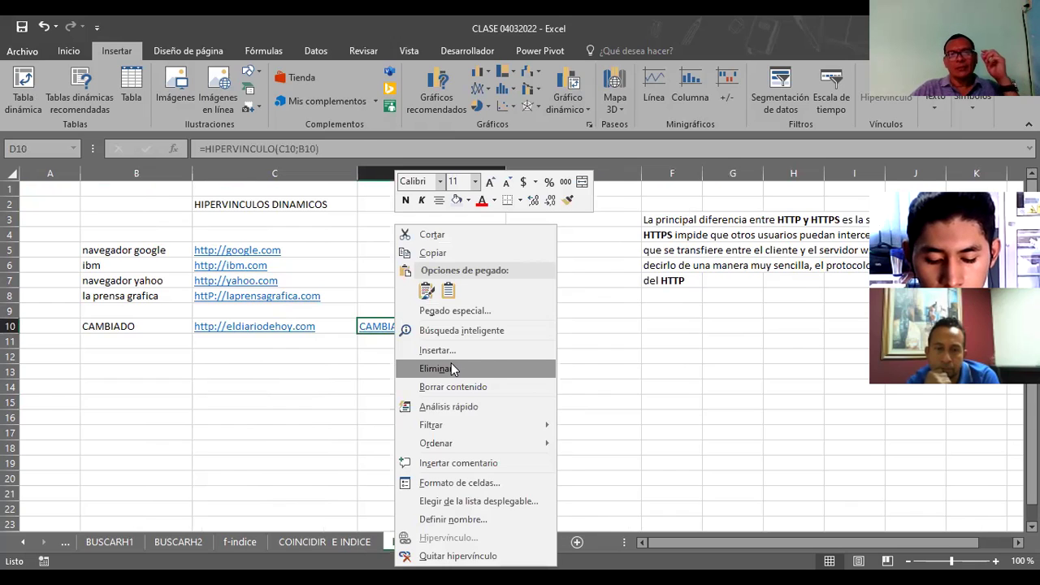
click(451, 367)
click(379, 362)
click(517, 404)
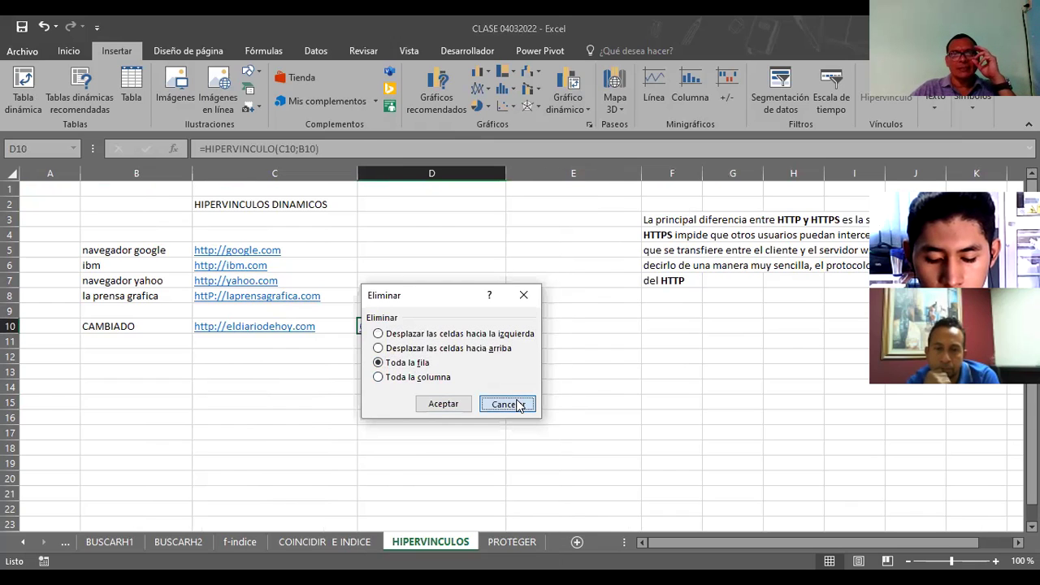
key(Delete)
click(409, 276)
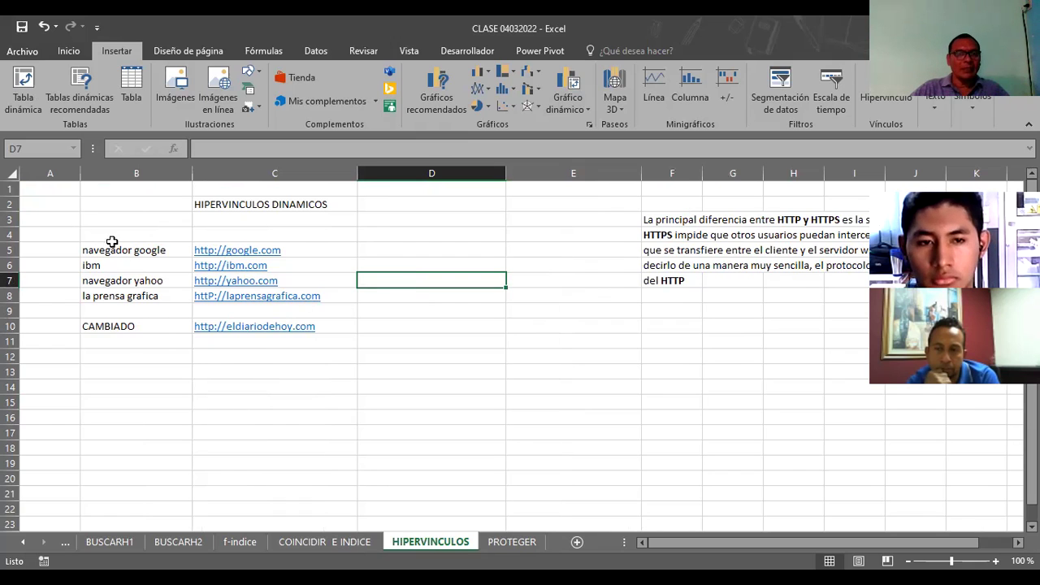
drag(192, 173, 235, 173)
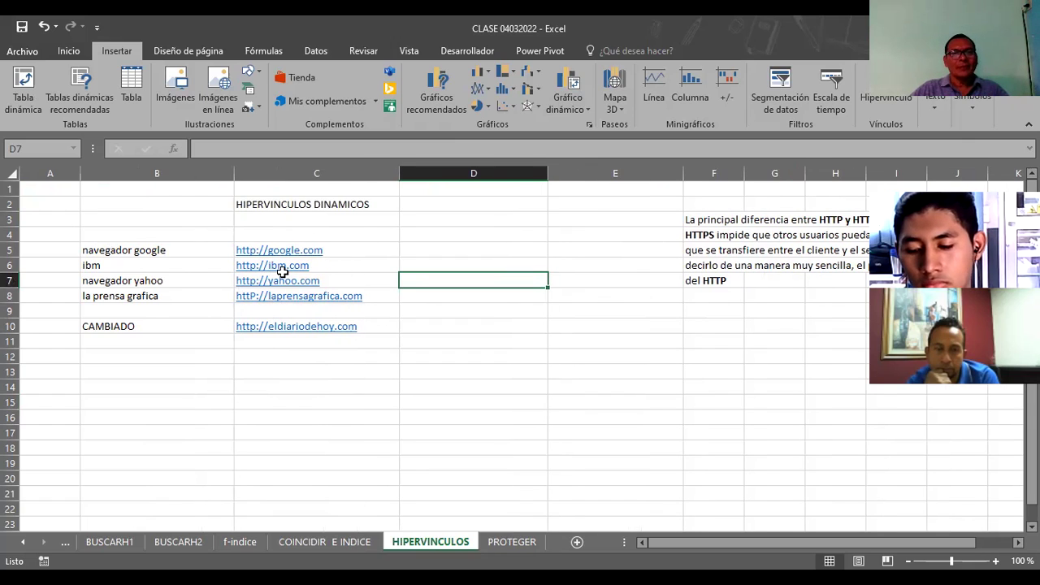
click(266, 344)
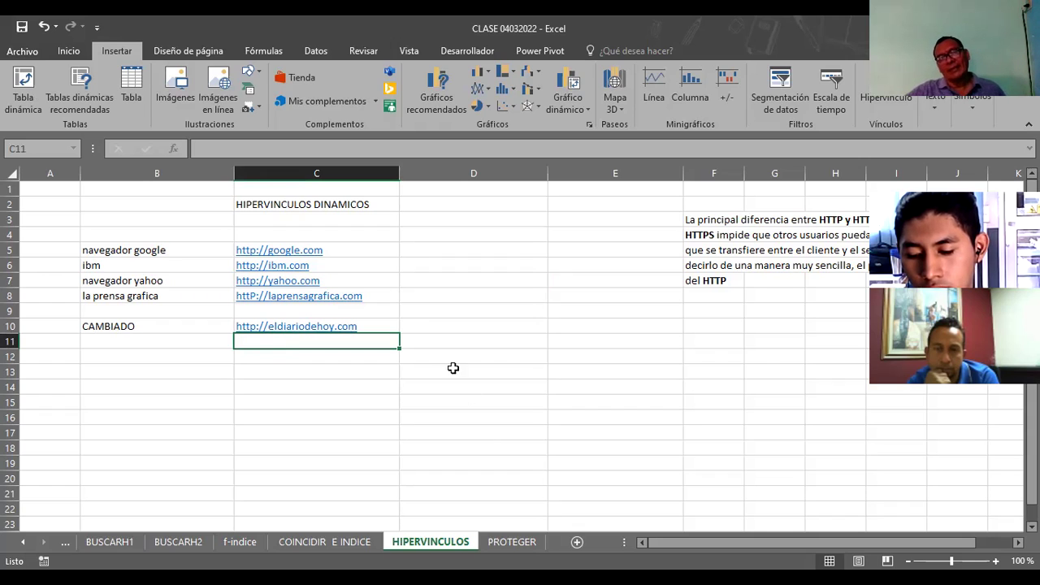
click(221, 150)
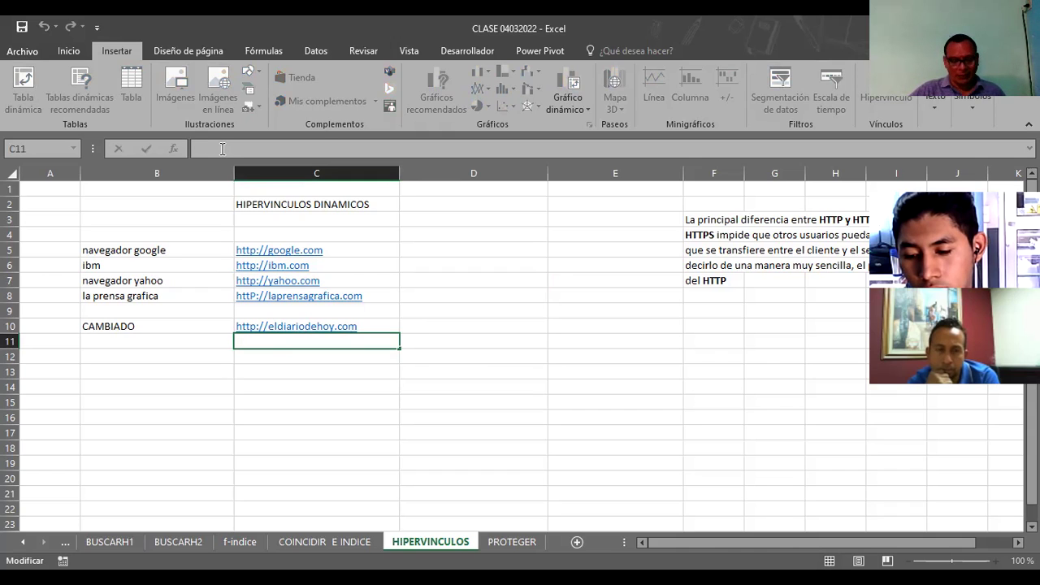
text(lAFORP)
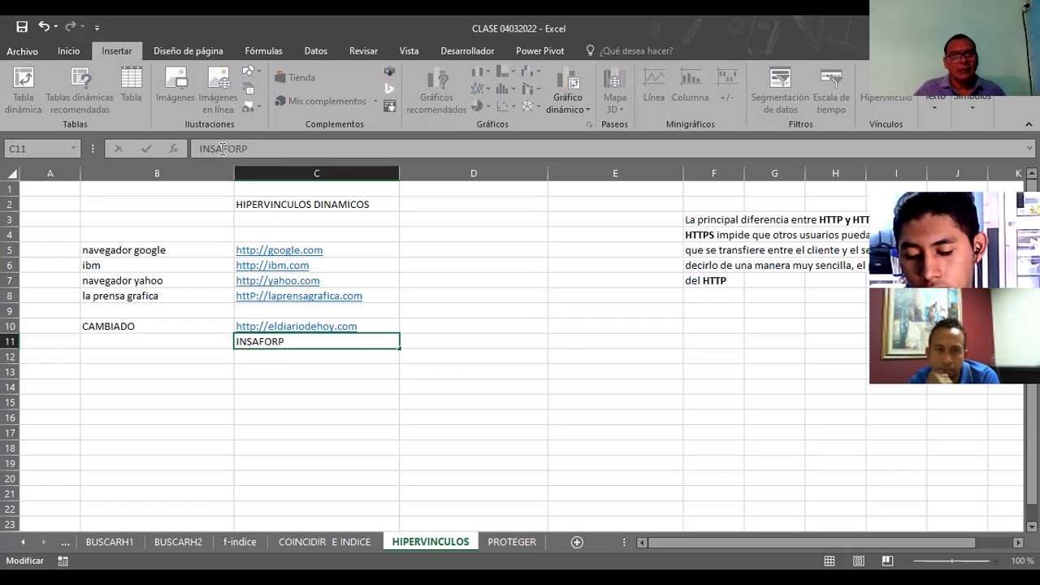
key(Return)
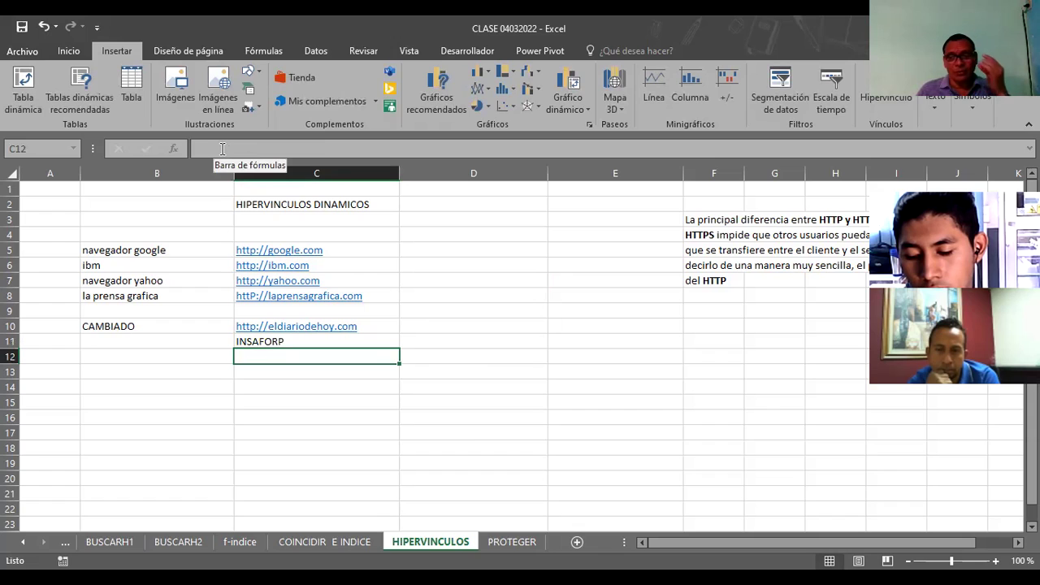
click(247, 343)
key(Delete)
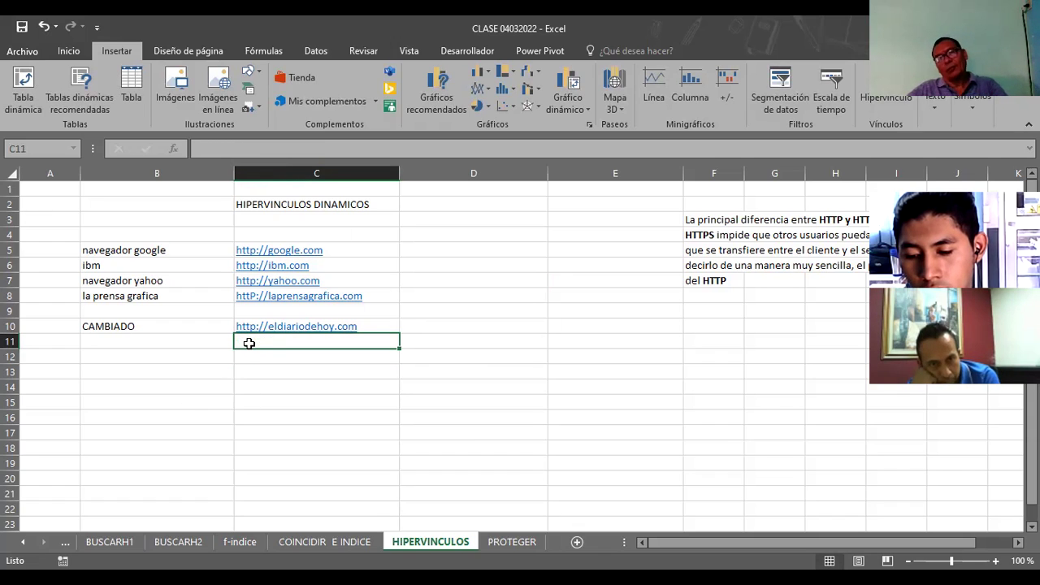
click(288, 542)
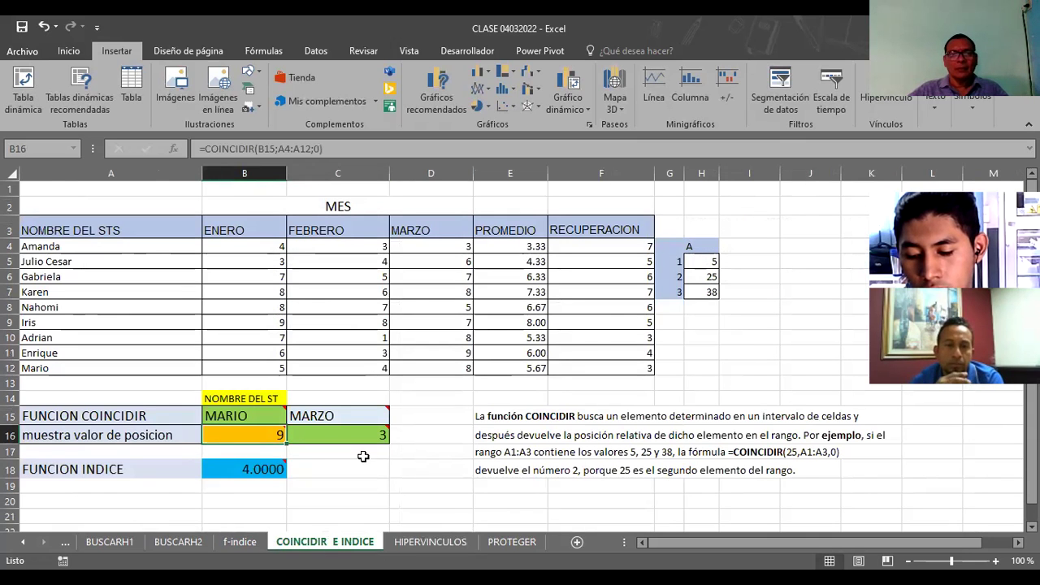
scroll(365, 455, down, 2)
click(241, 542)
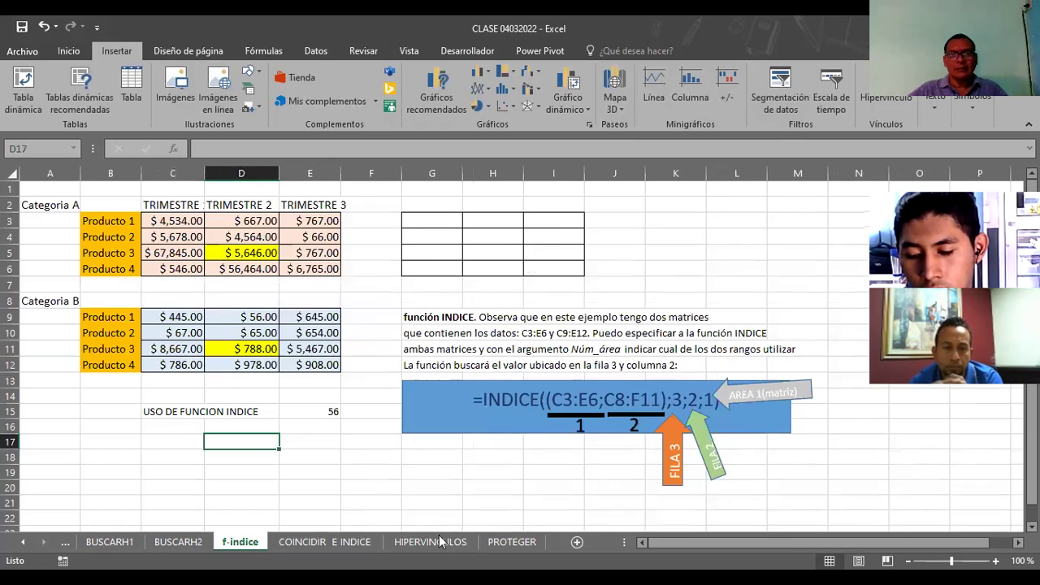
click(430, 542)
scroll(374, 431, down, 5)
scroll(370, 435, up, 5)
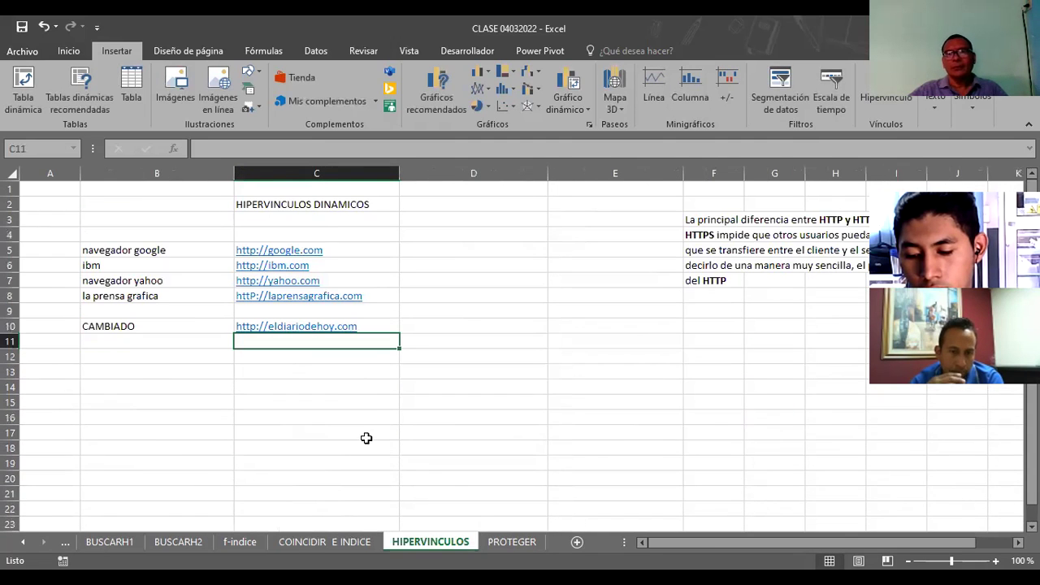
click(709, 238)
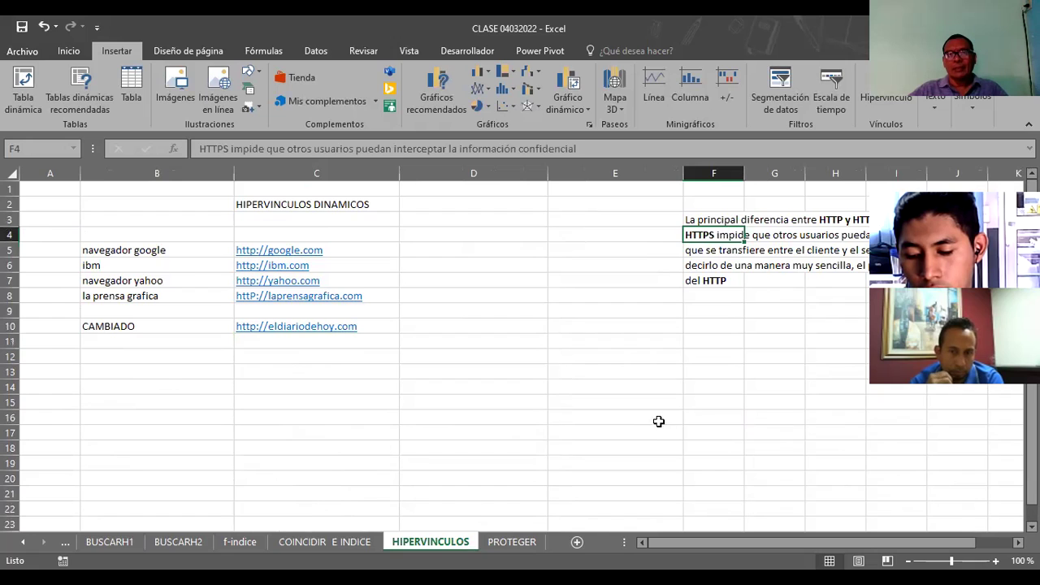
drag(670, 546, 840, 536)
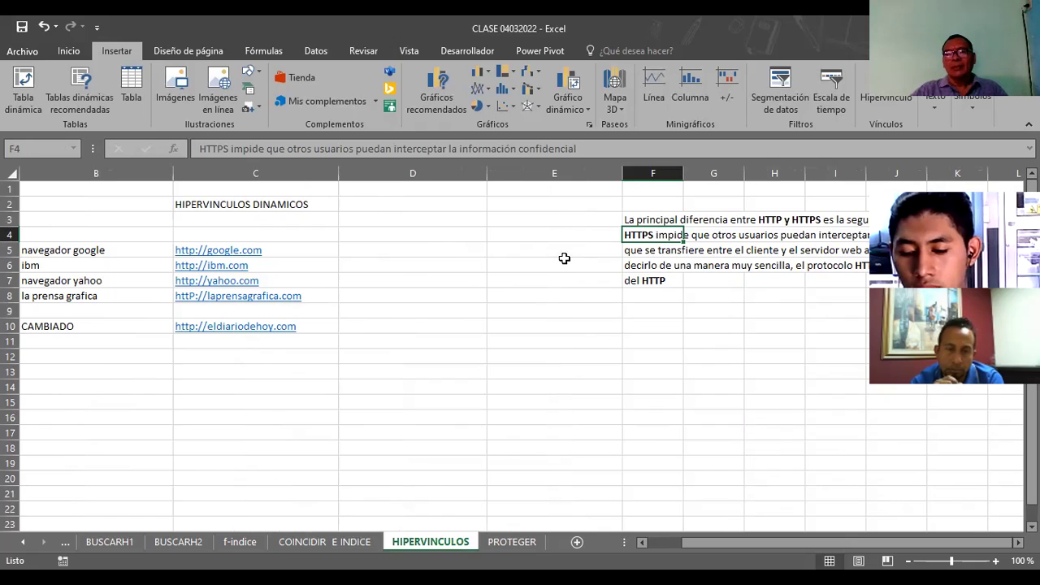
click(635, 218)
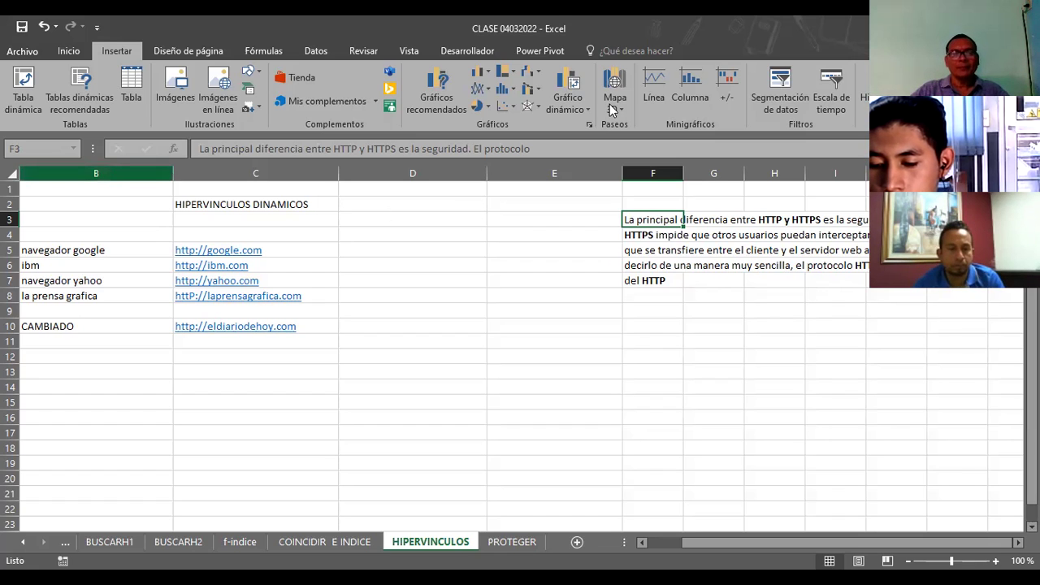
click(208, 345)
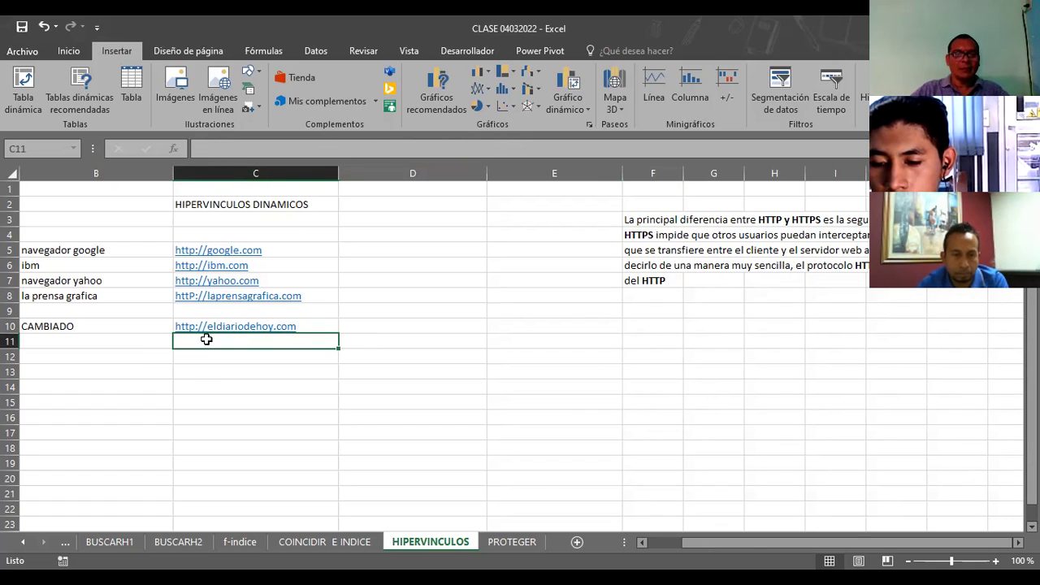
Replace the pasted address in C11 with the plain text htttp://insaforp.com
click(218, 147)
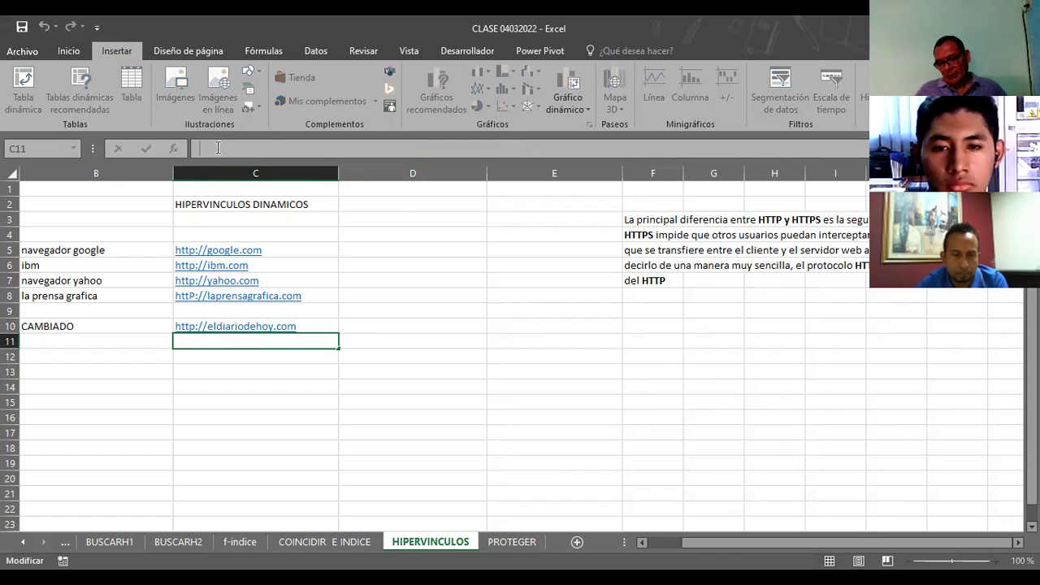
text(http://eldiariodehoy.com)
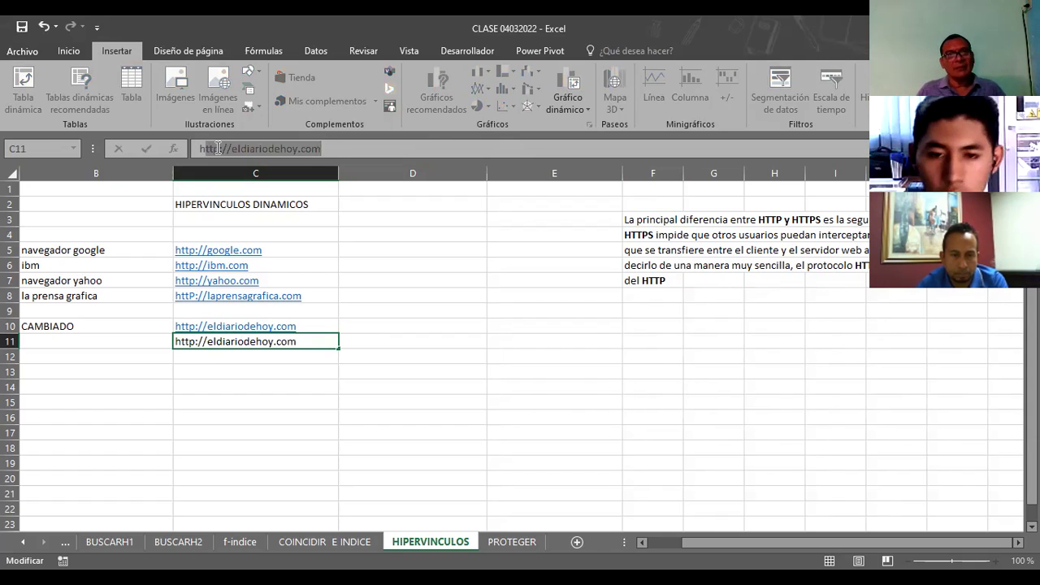
text(TT)
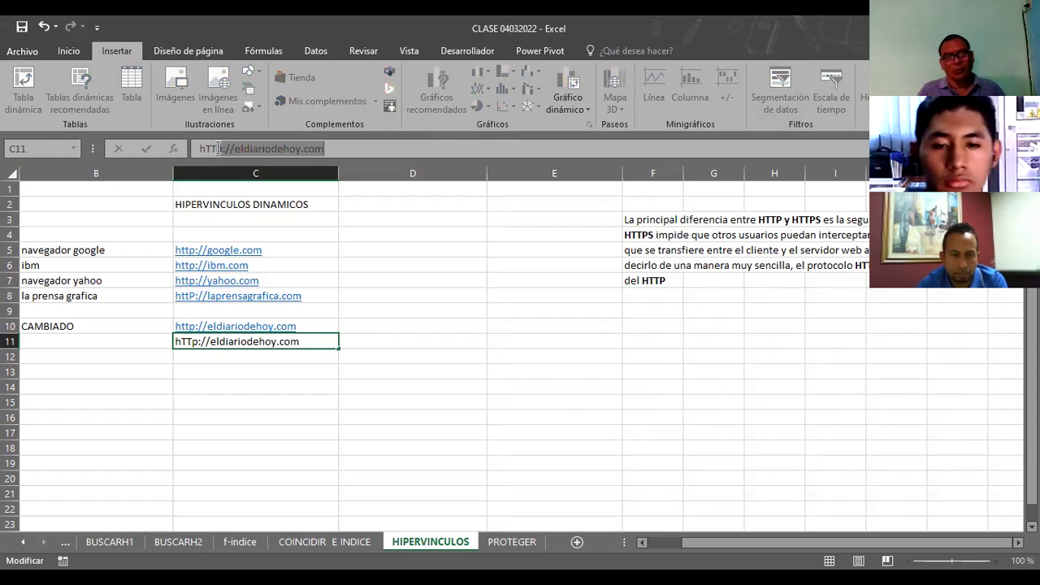
key(shift+End)
key(Delete)
key(BackSpace)
text(ttp:/)
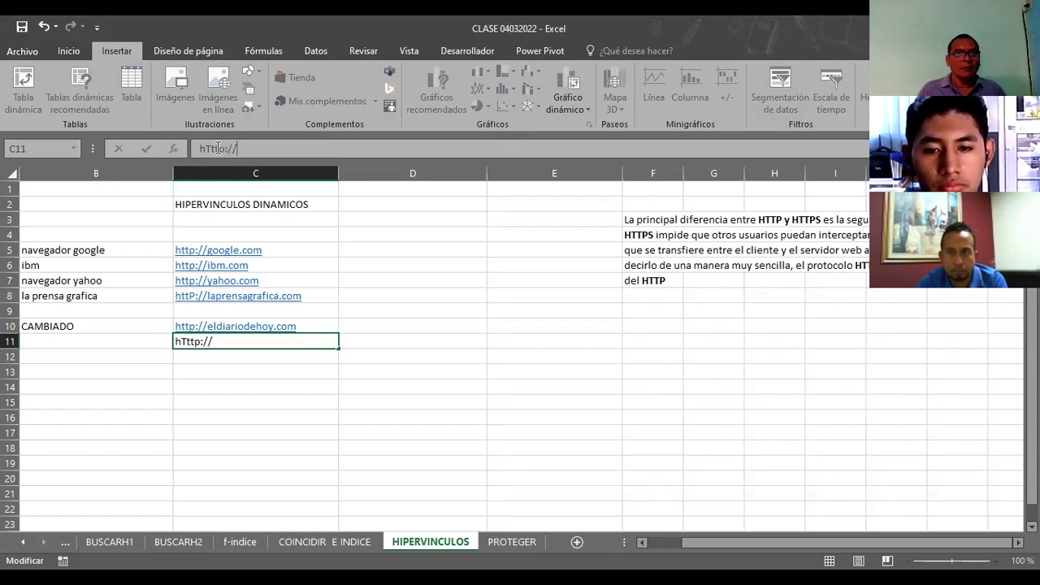
text(/insaforp.)
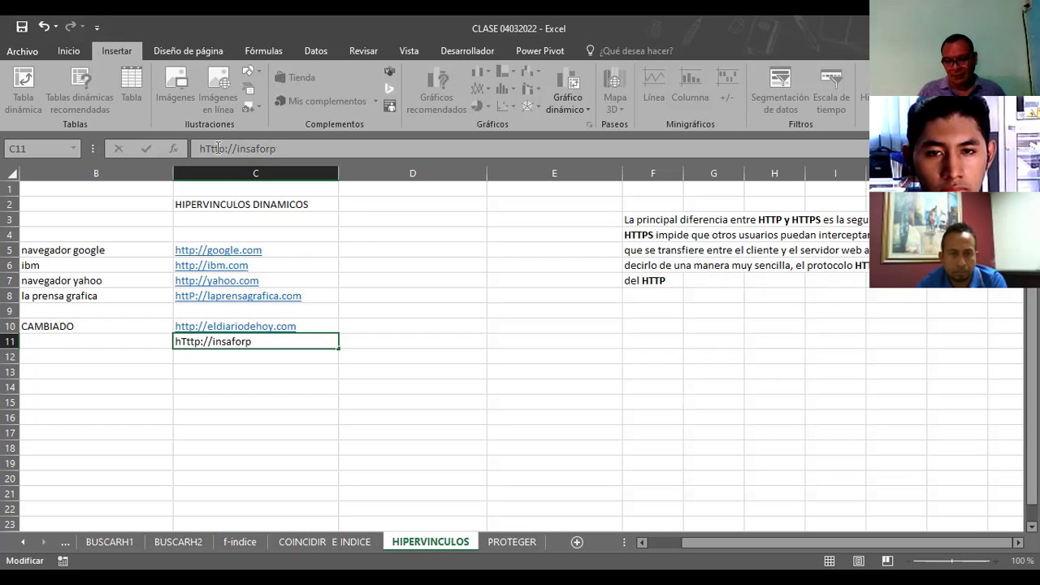
text(com)
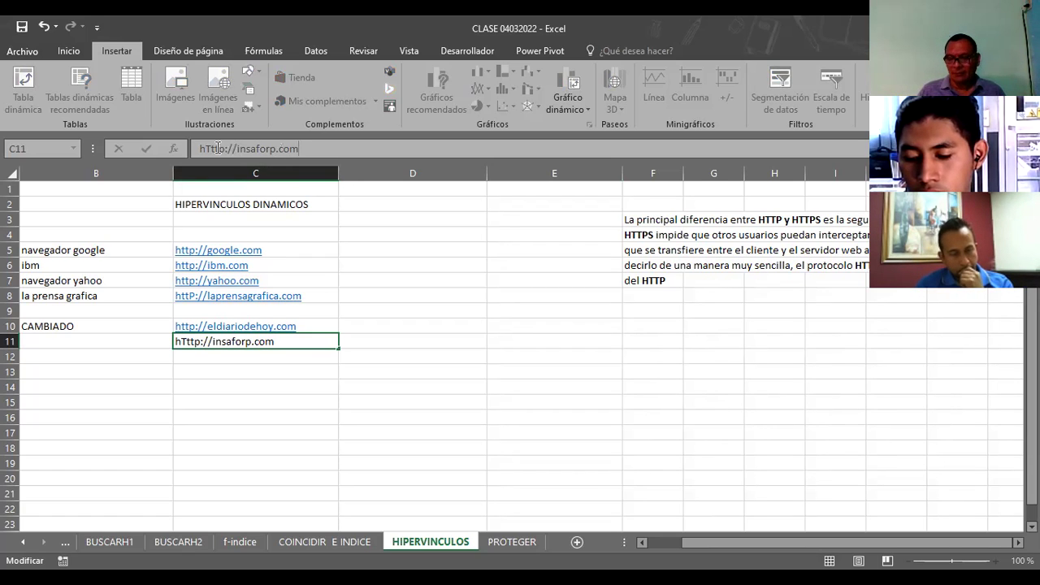
key(Return)
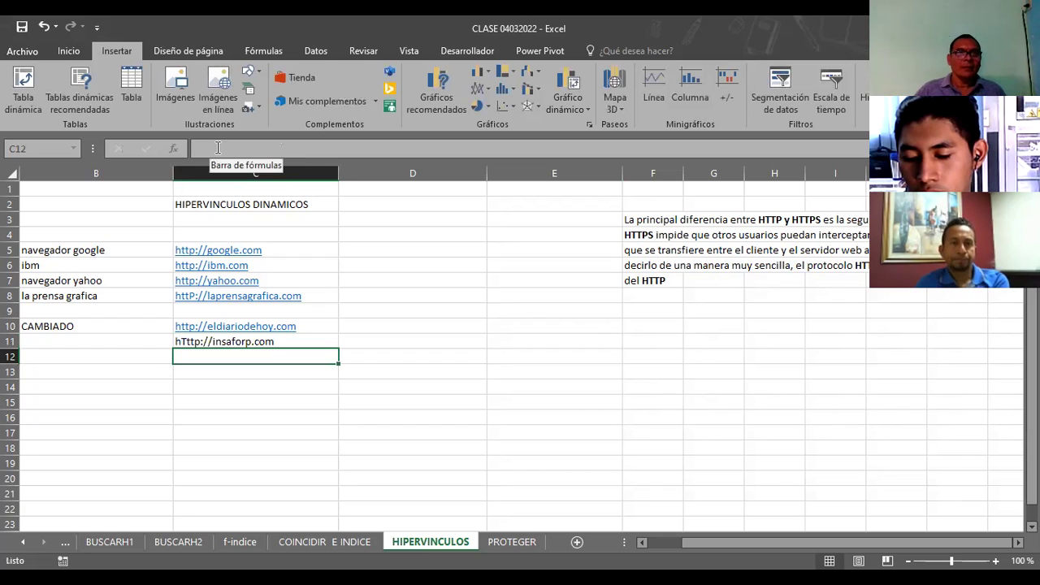
Fix the capital T in C11's insaforp.com address
click(236, 342)
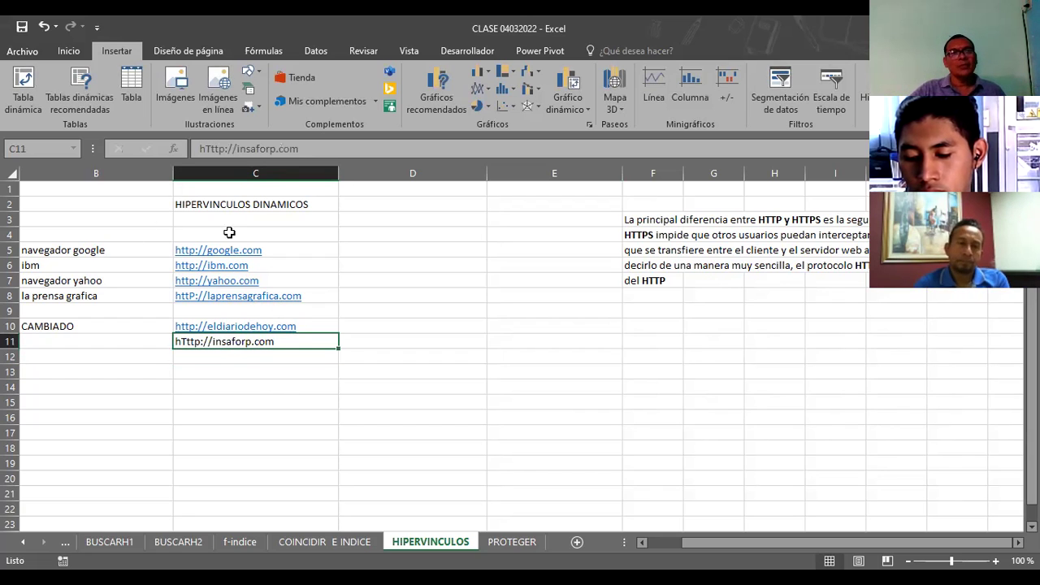
click(211, 148)
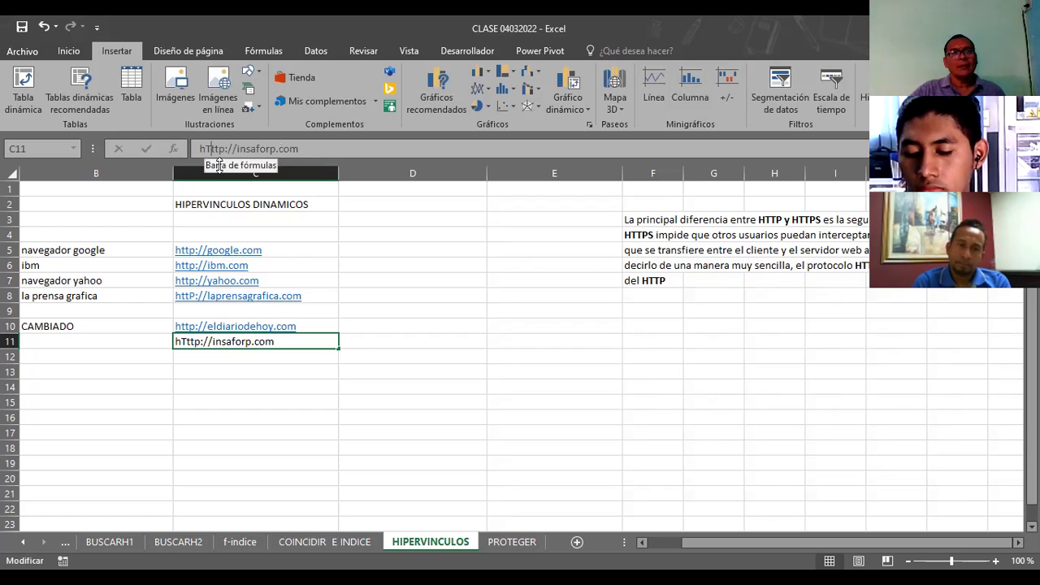
key(BackSpace)
text(t)
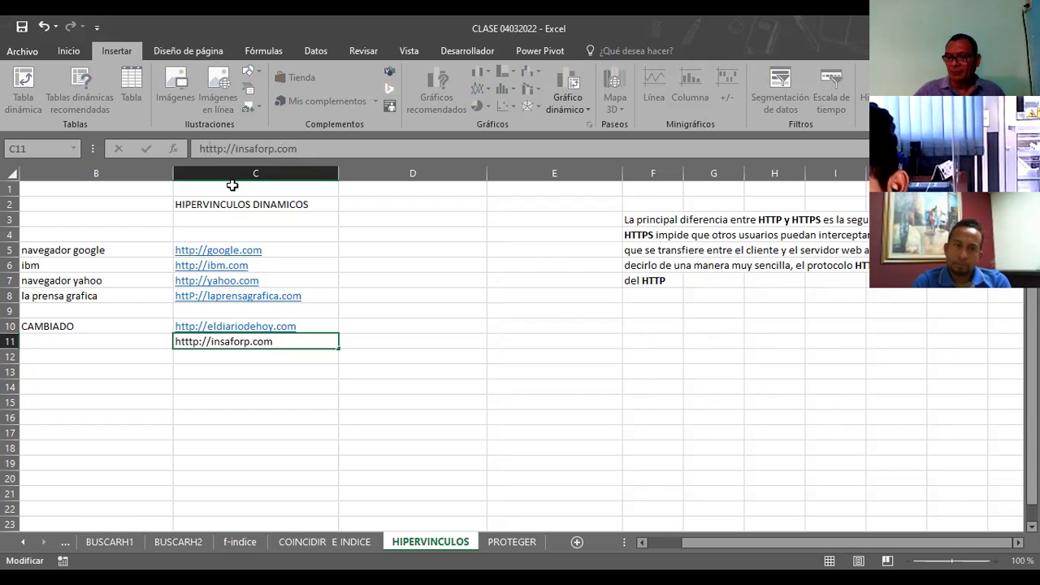
key(Return)
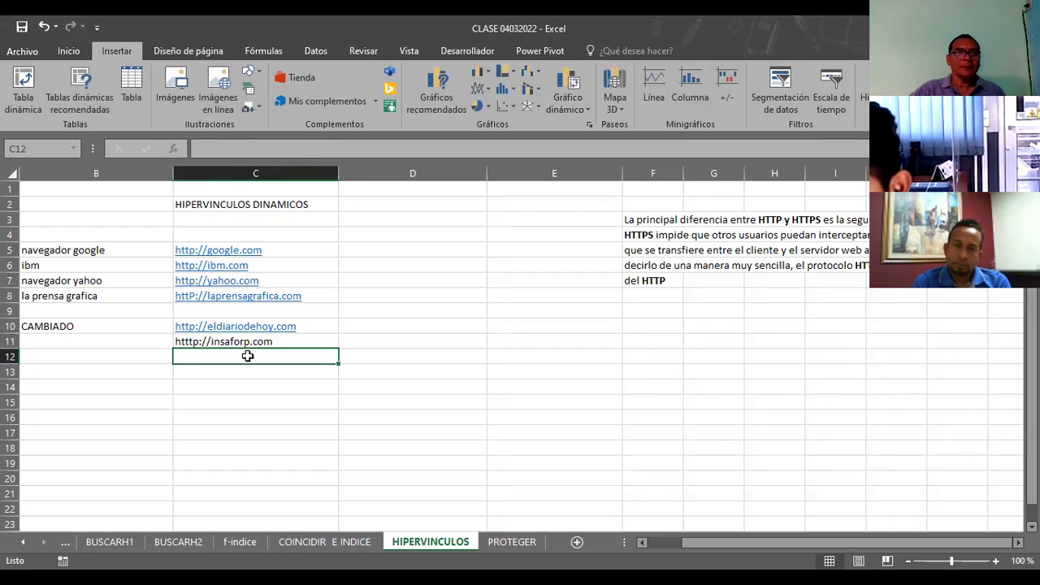
click(239, 150)
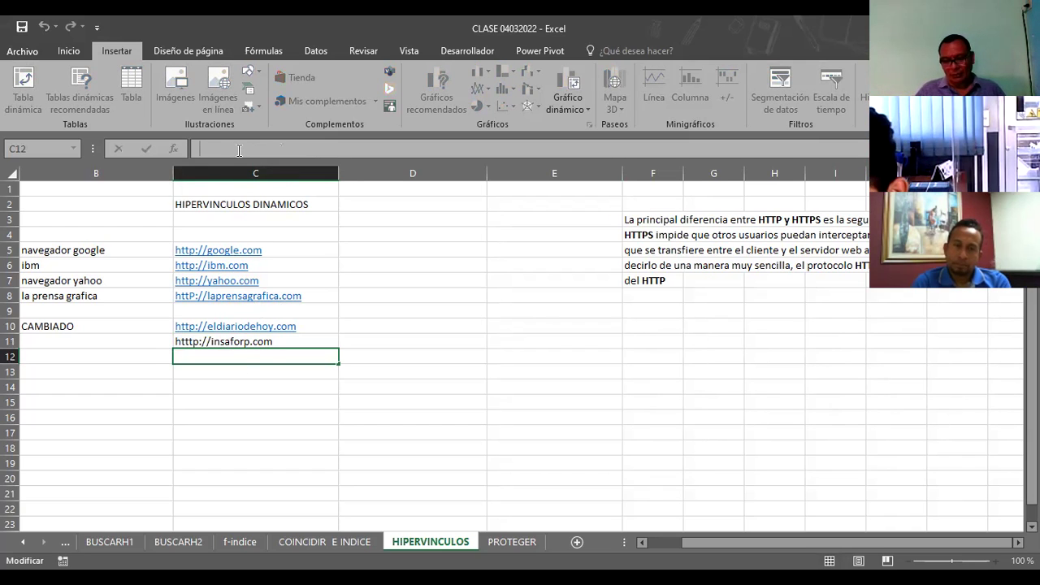
text(httt)
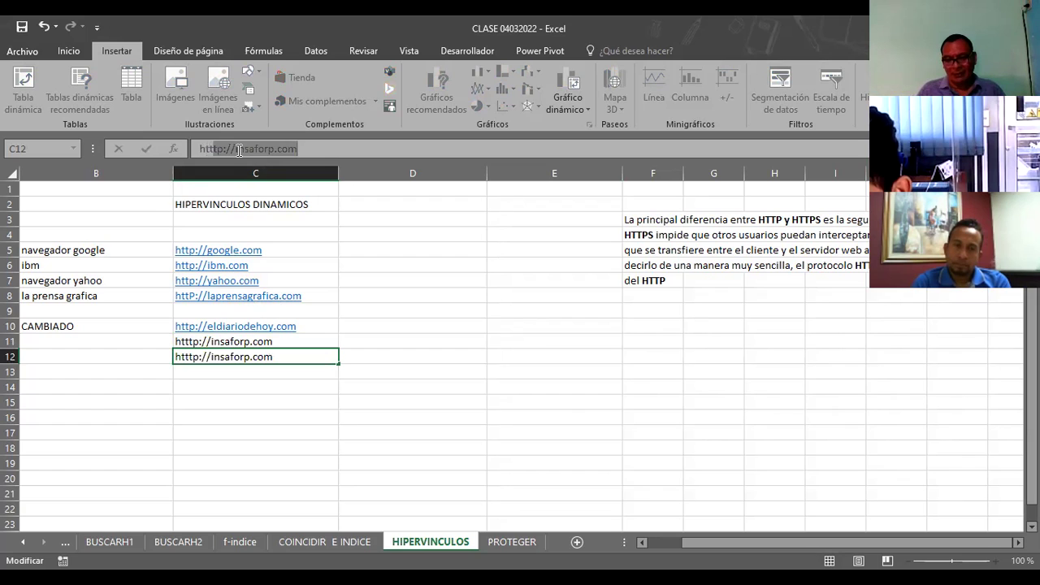
key(BackSpace)
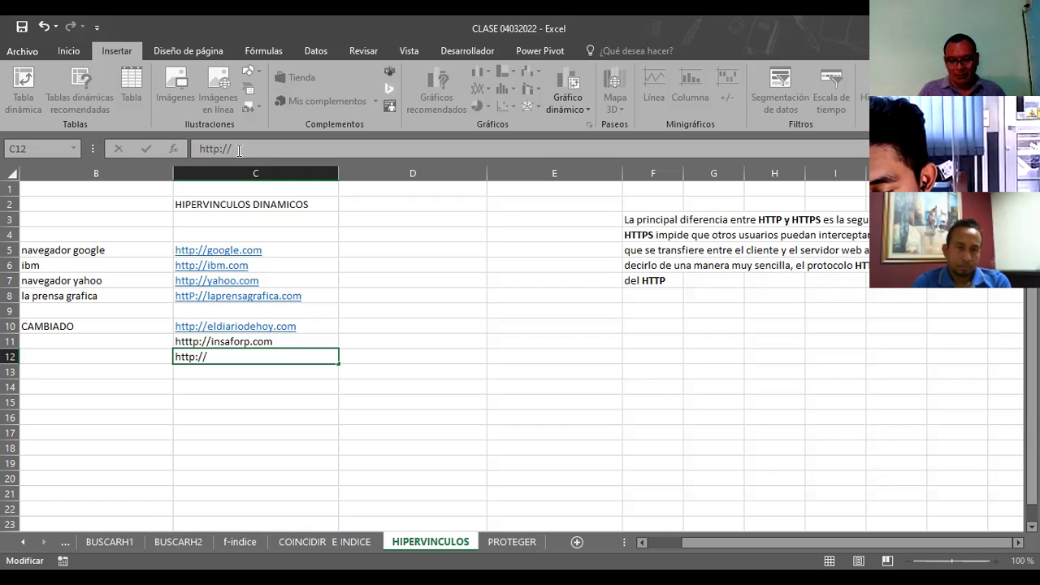
text(fif)
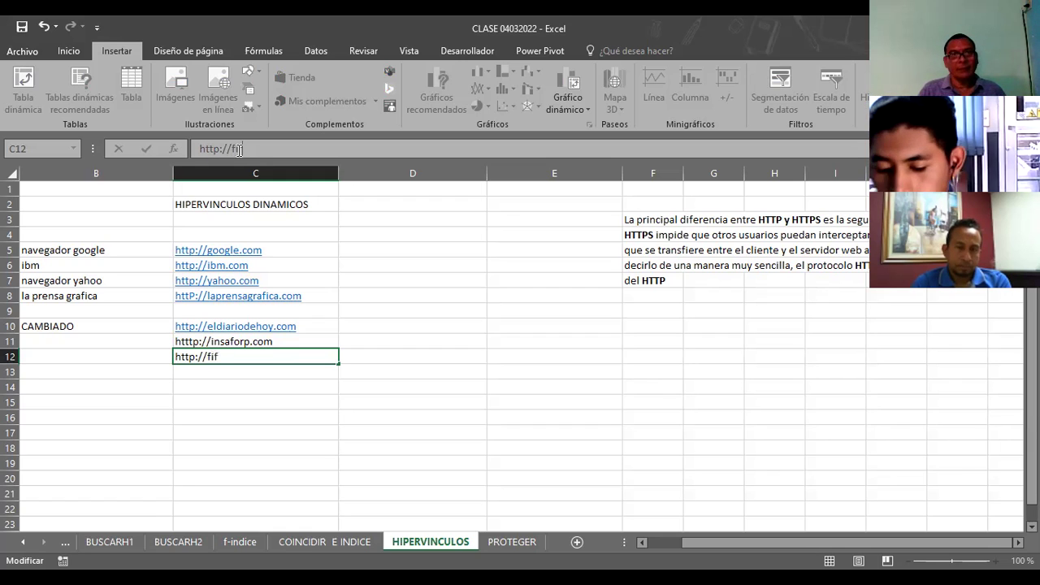
text(a.com)
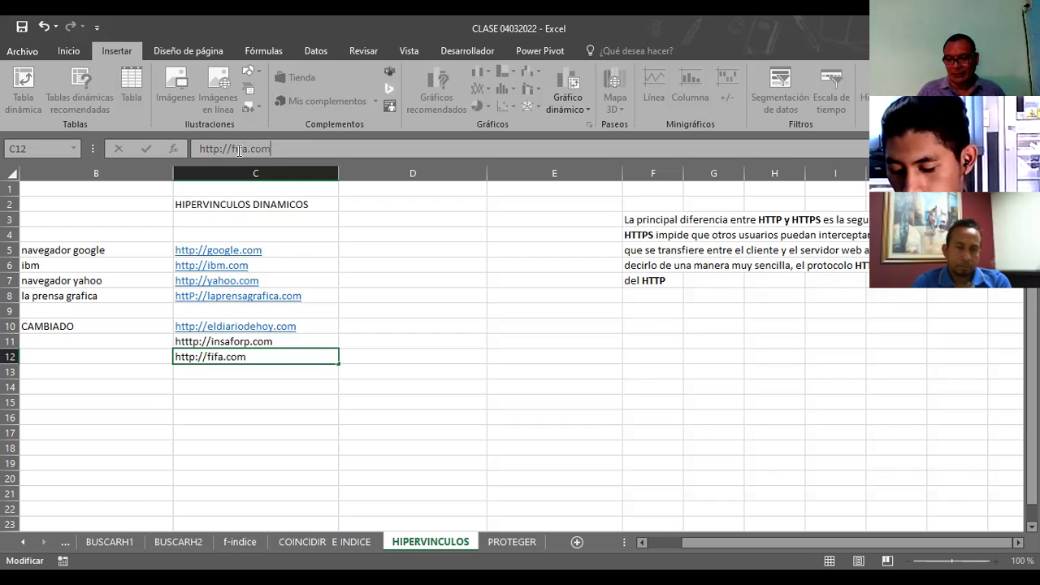
key(Return)
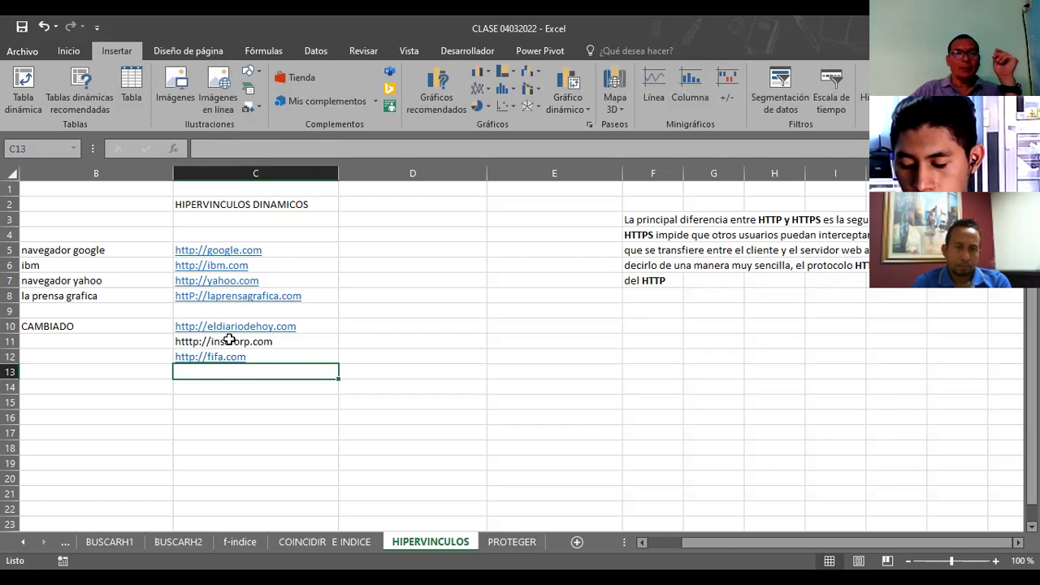
Open the hyperlink dialog for C11's htttp://insaforp.com and close it without linking
click(230, 340)
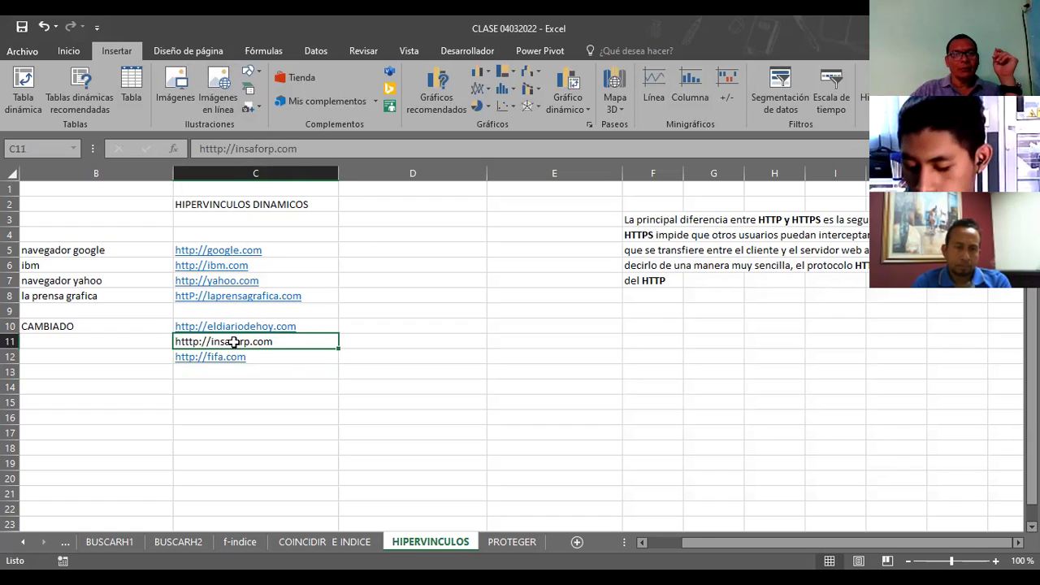
right_click(264, 339)
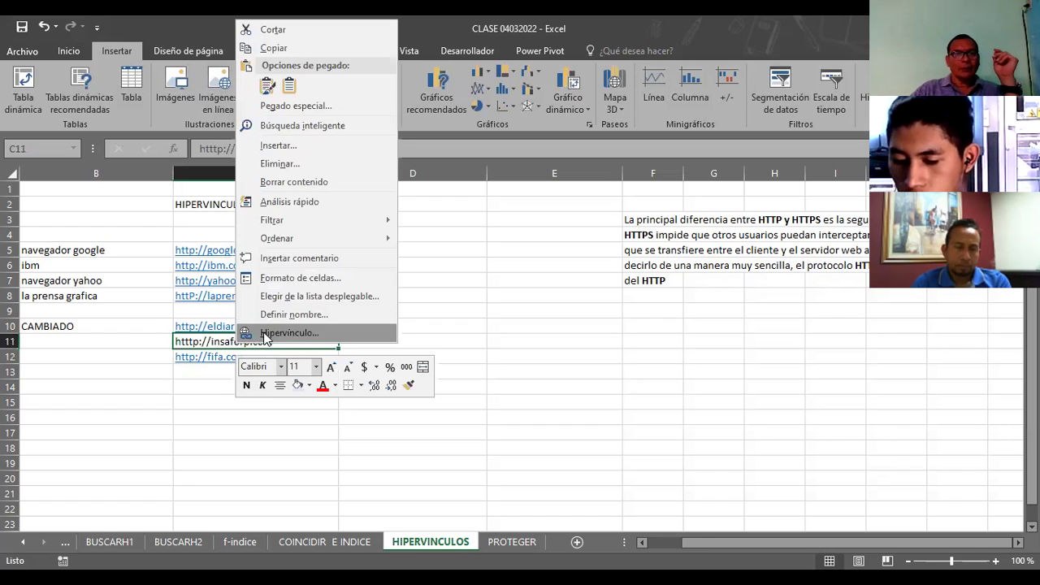
click(276, 333)
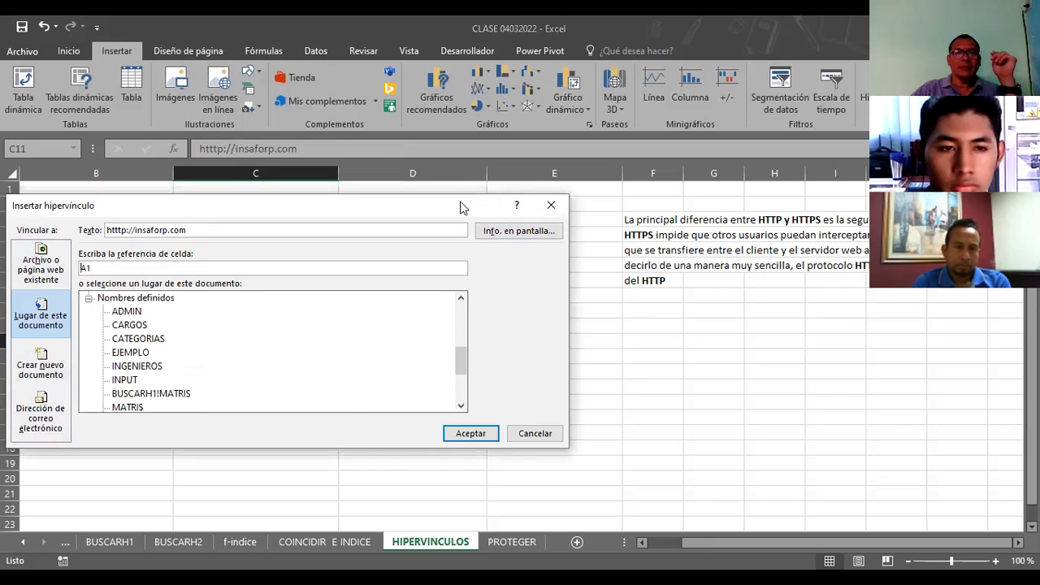
drag(460, 208, 334, 195)
click(426, 195)
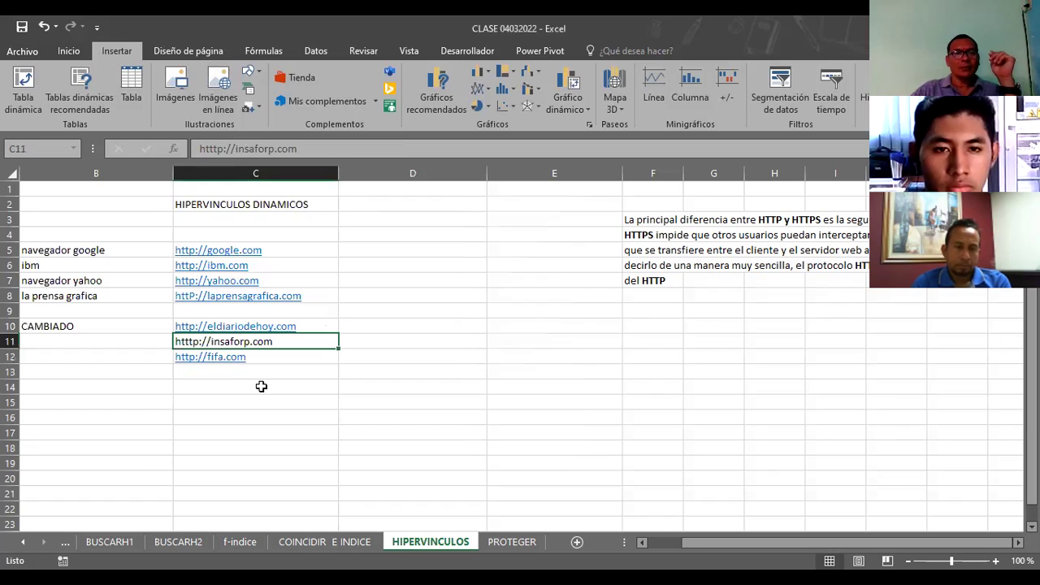
click(235, 373)
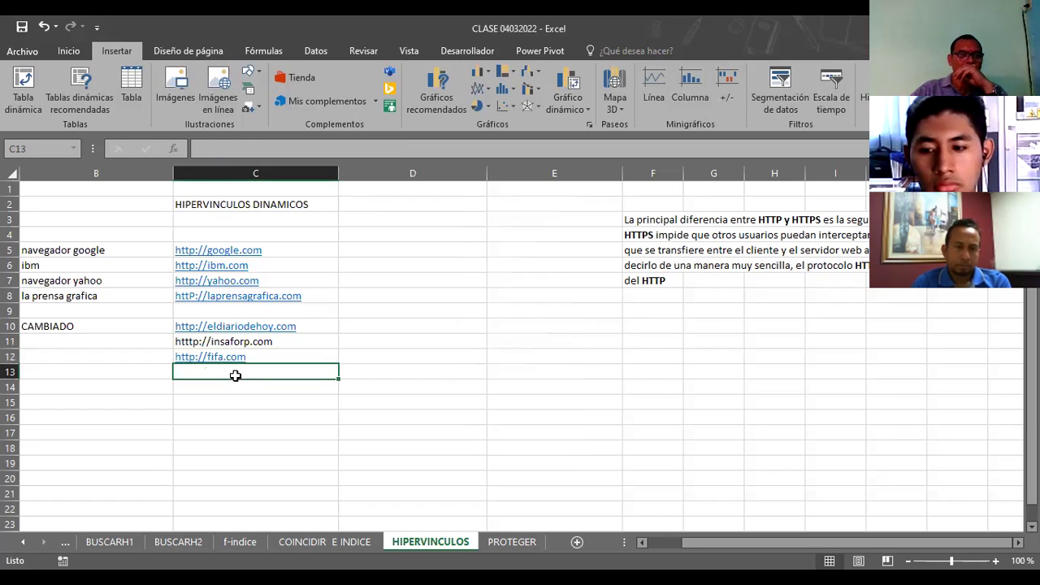
click(232, 144)
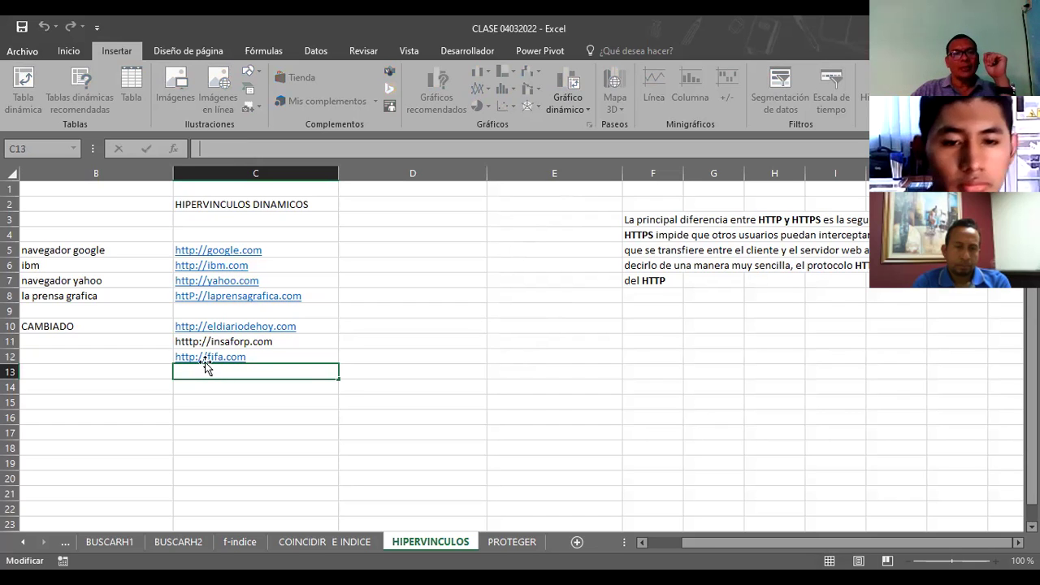
click(208, 357)
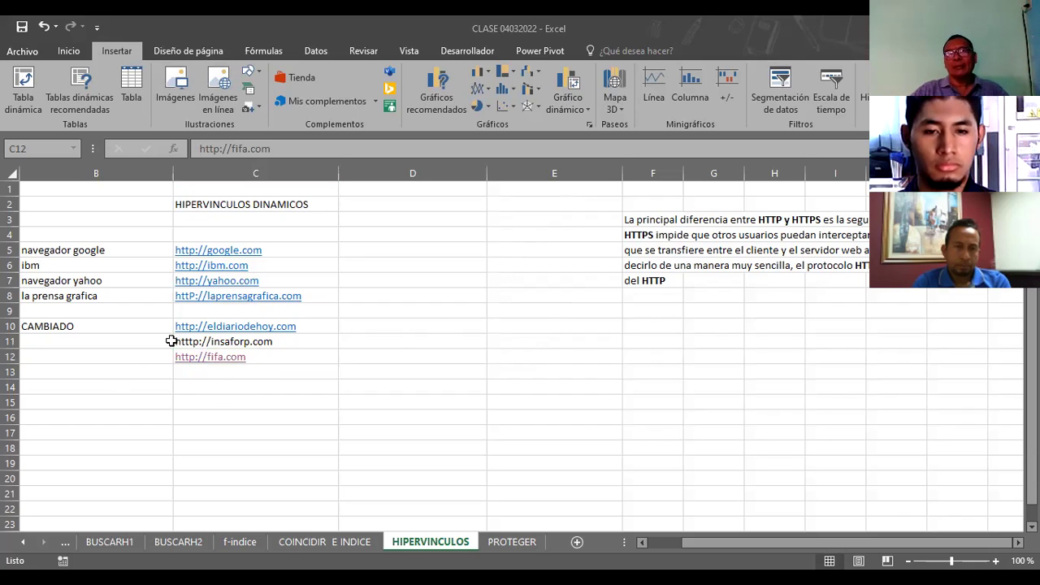
click(263, 356)
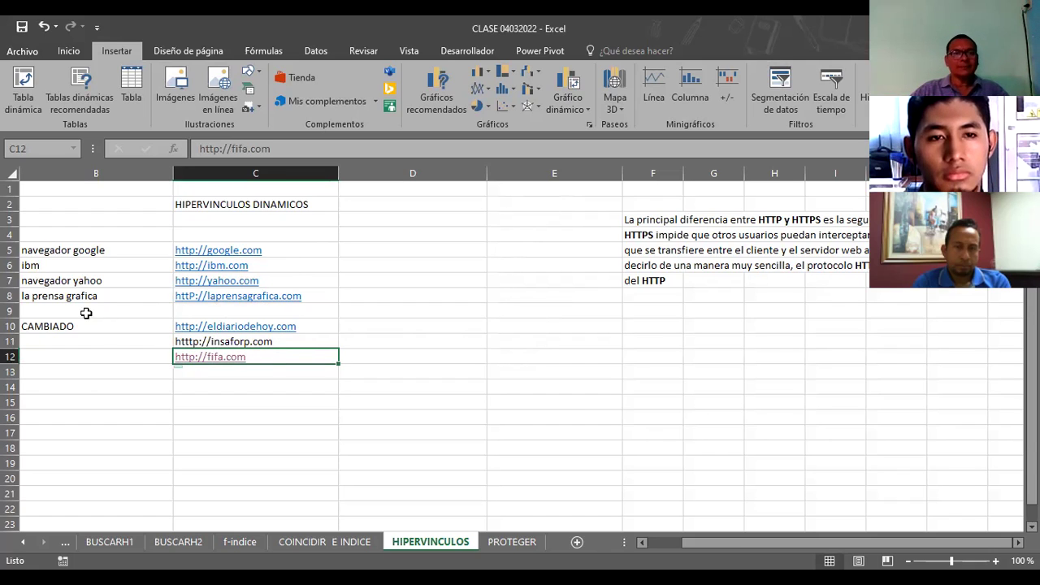
Relabel B10 as EL DIARIO DE HOY and B12 as LA FIFA
click(55, 326)
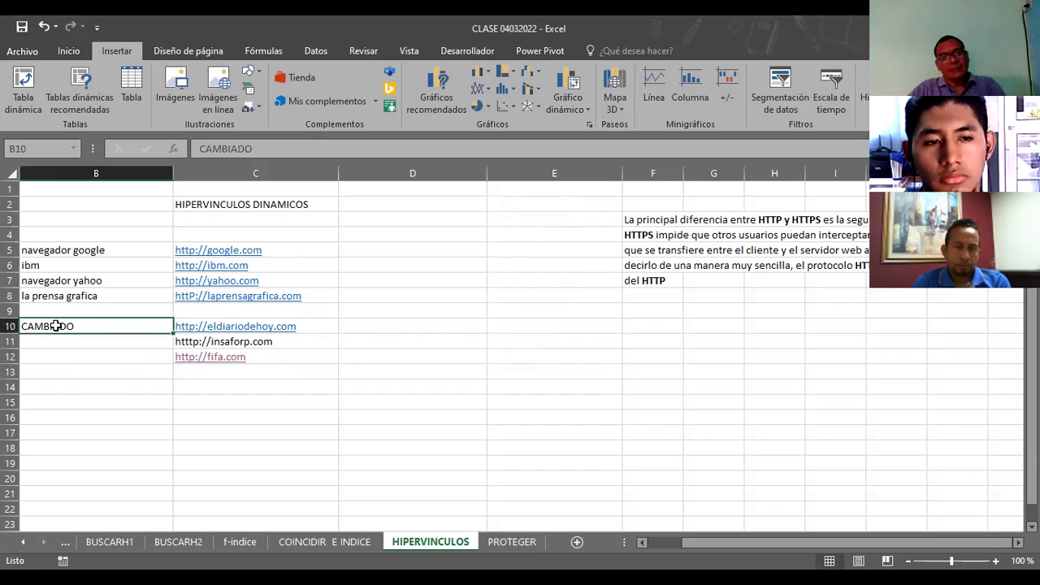
key(Delete)
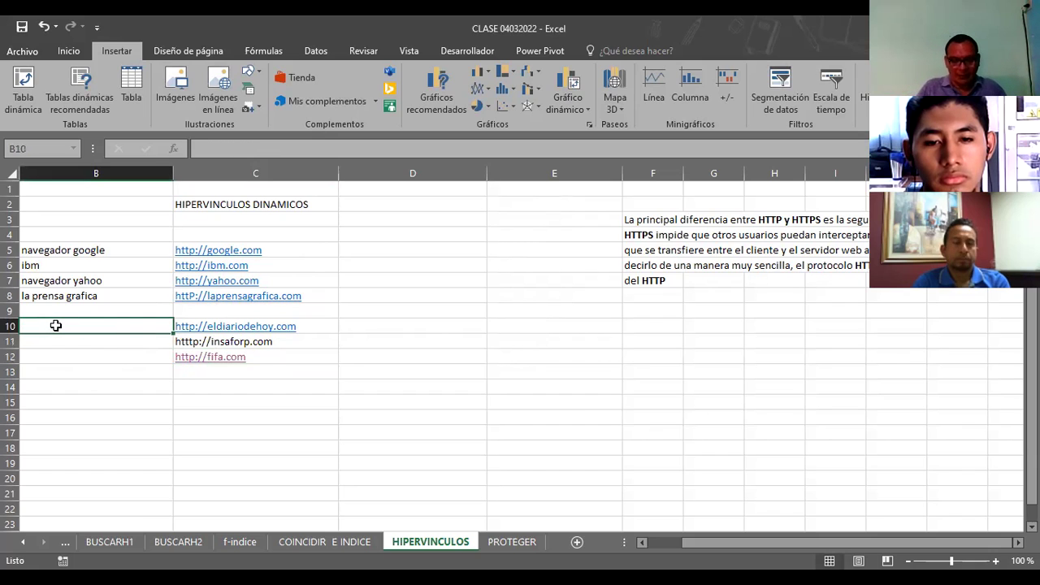
text(EL DIARIO DE HO)
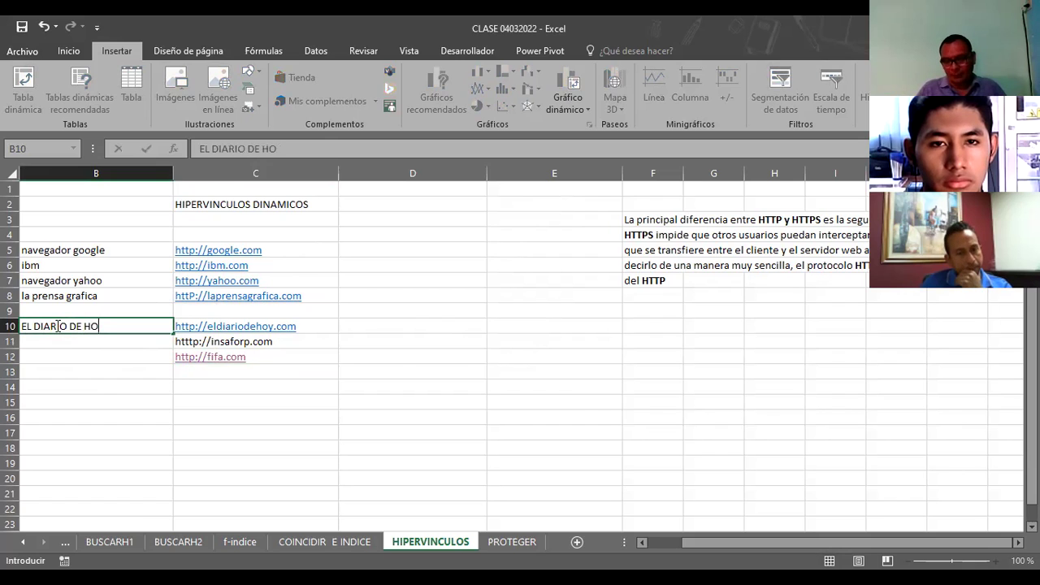
text(Y)
key(Return)
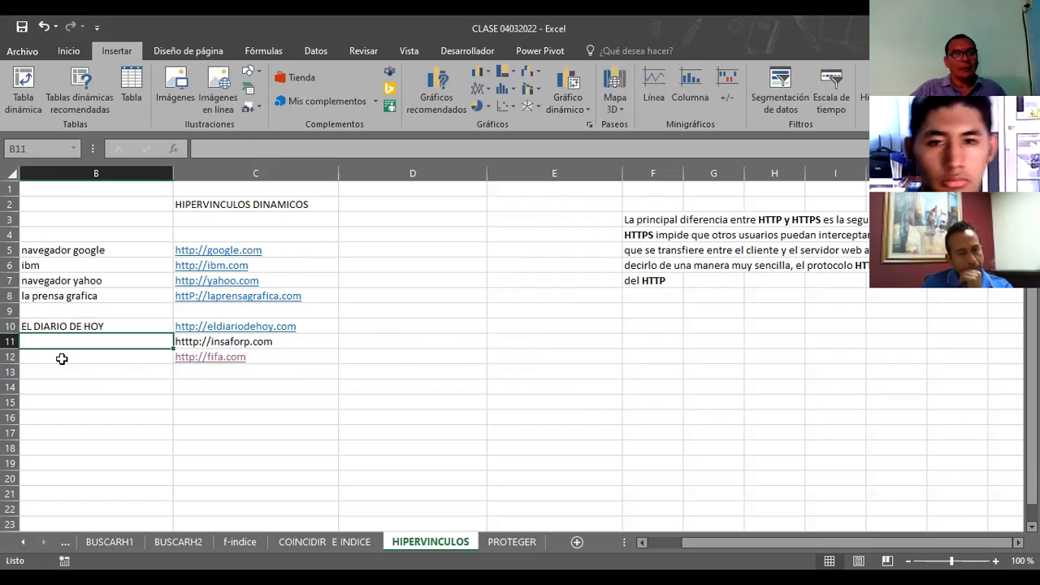
click(60, 358)
text(LA FIFA)
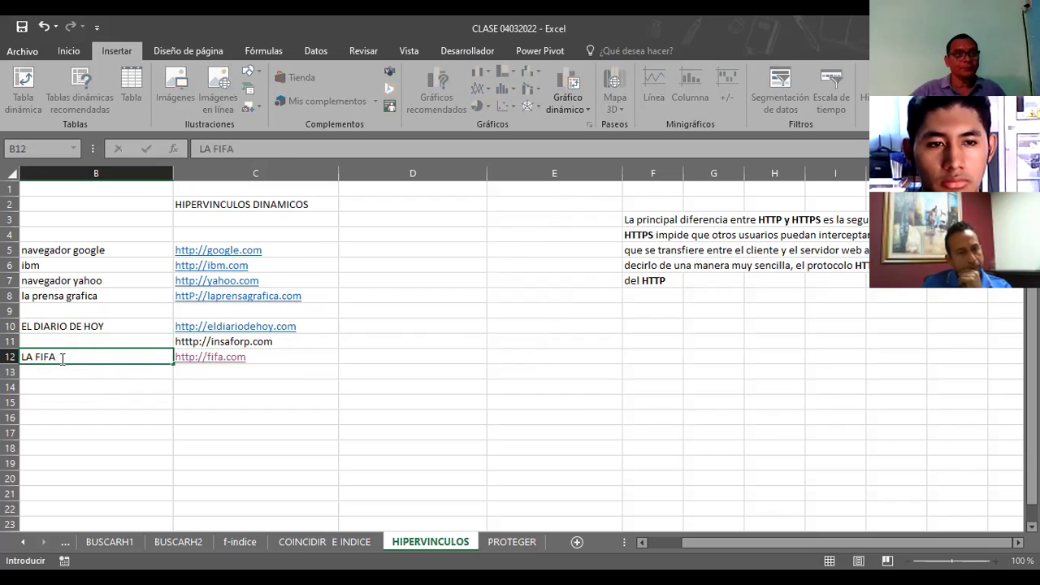
click(56, 294)
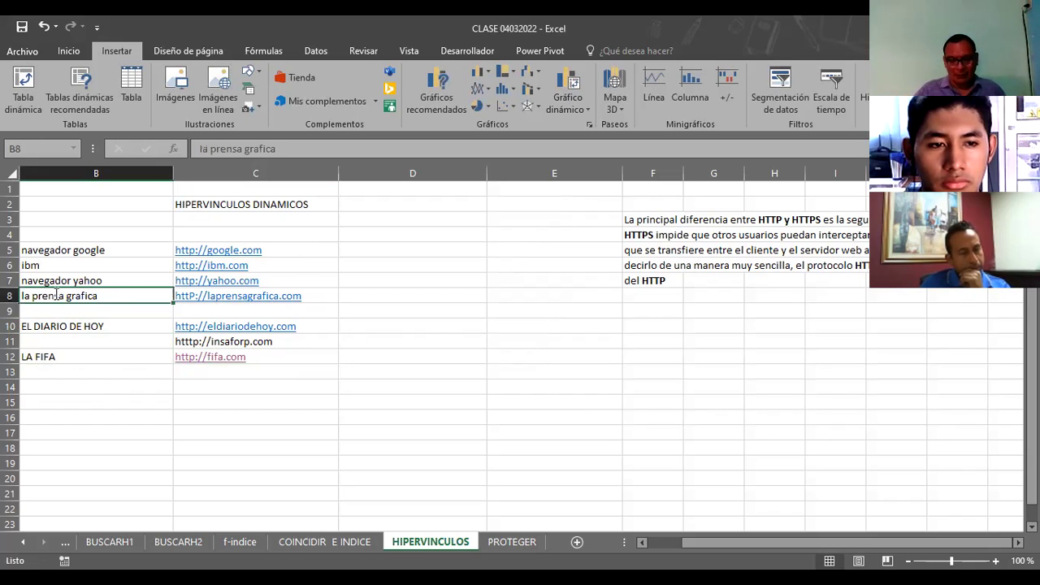
Relabel B8, B7 and B6 as LA PRENSA GRAFICA, YAHOO and IBM
text(LA PRENSA GRAFICA)
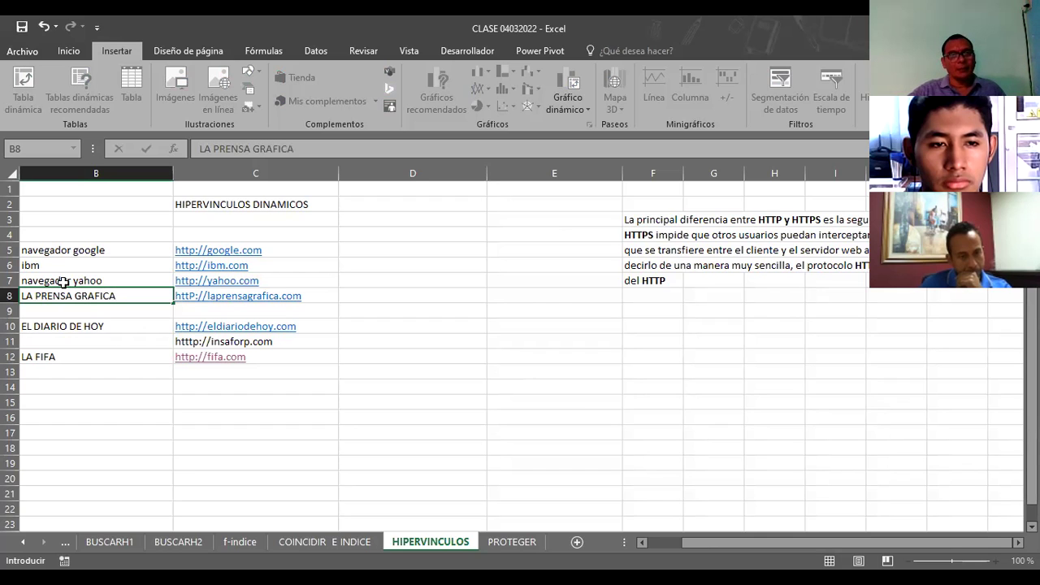
click(63, 282)
text(YAHOO)
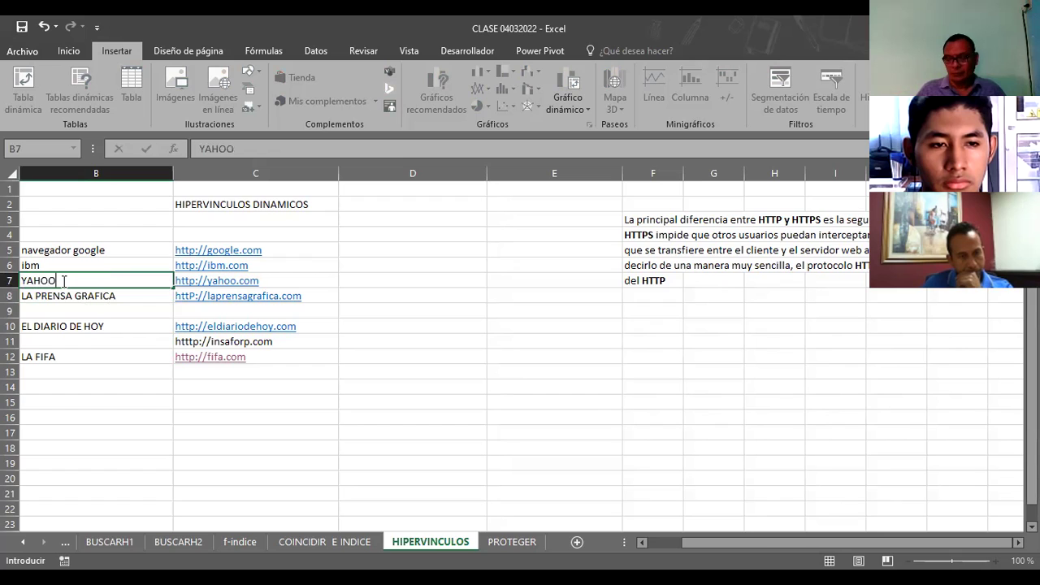
key(Return)
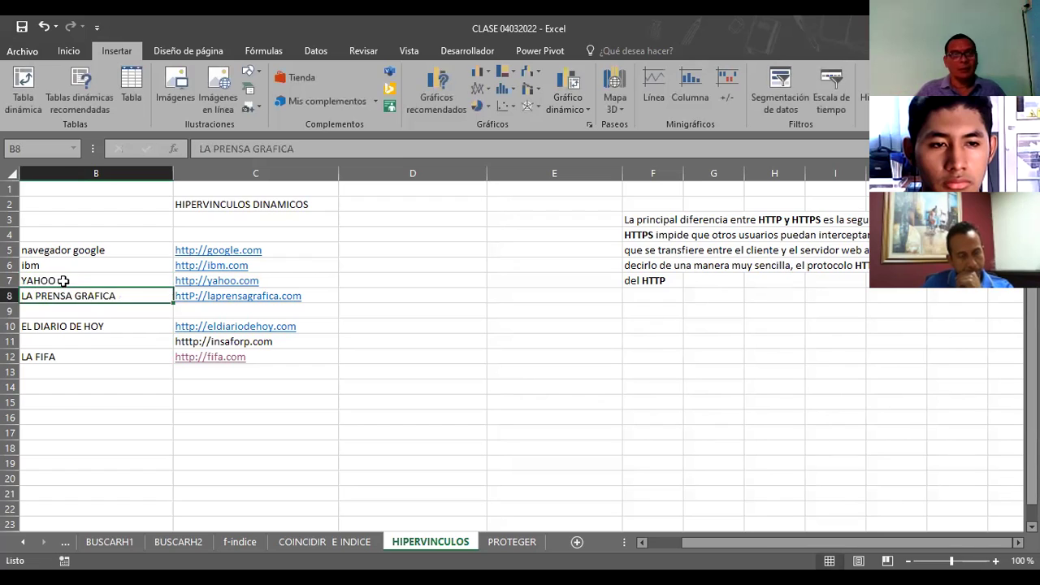
click(36, 266)
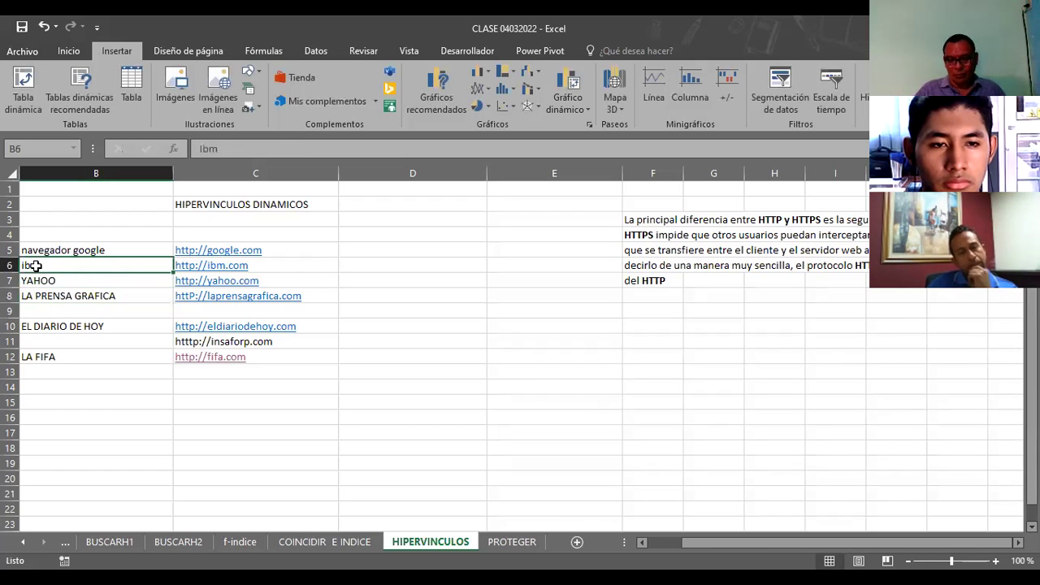
text(IBM)
key(Return)
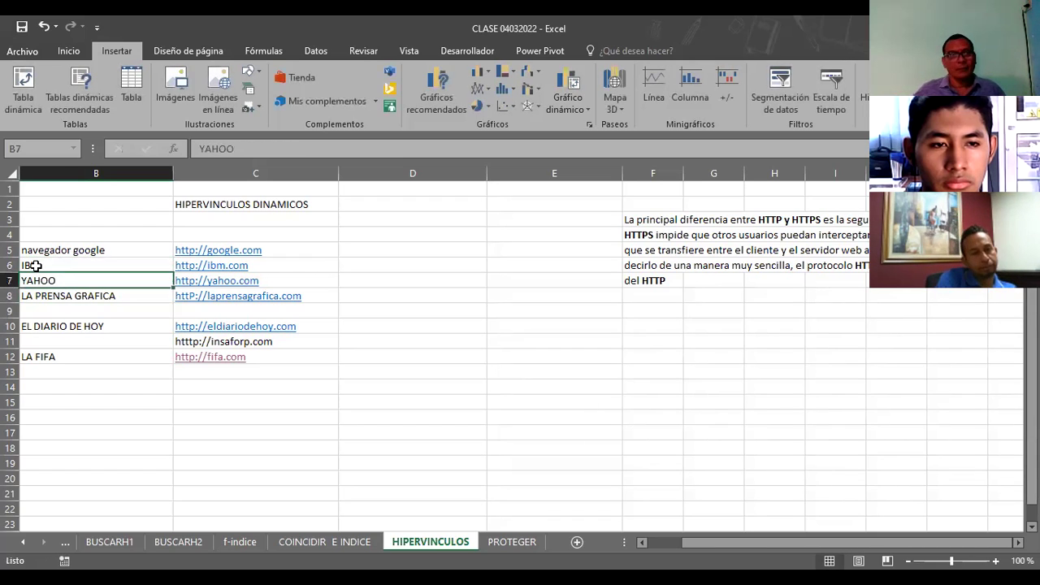
click(44, 261)
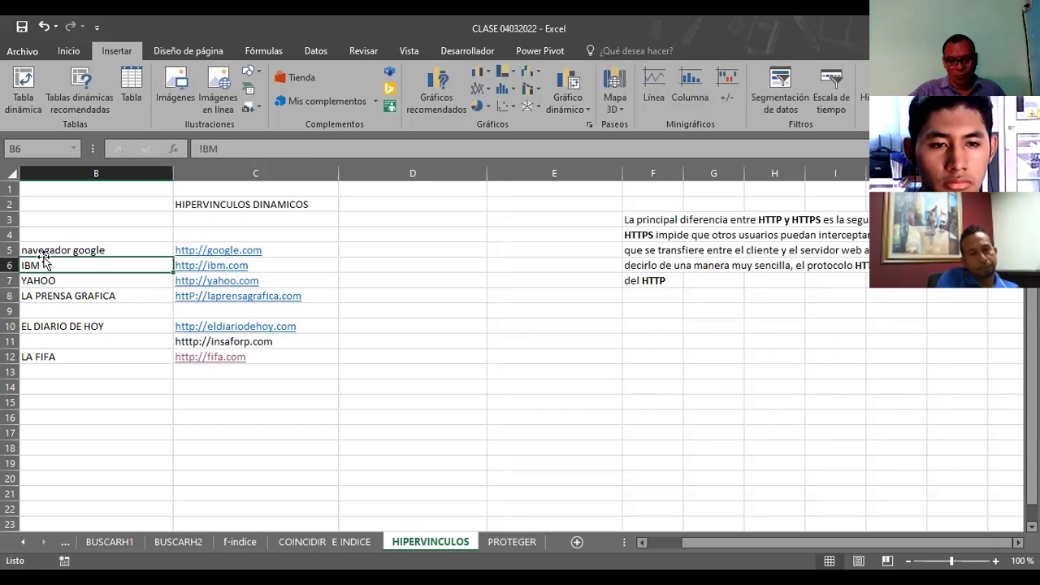
double_click(44, 261)
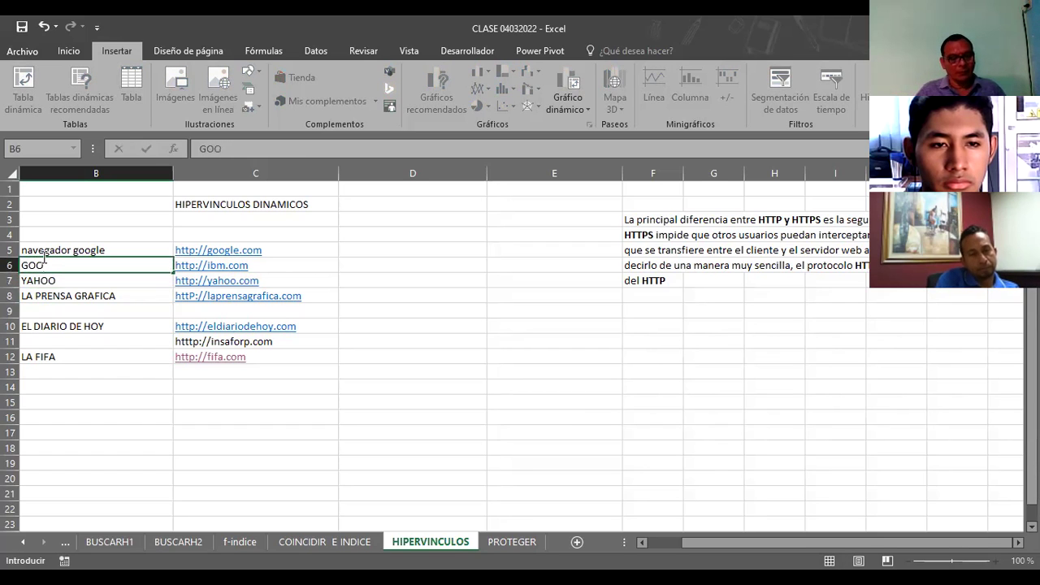
key(Escape)
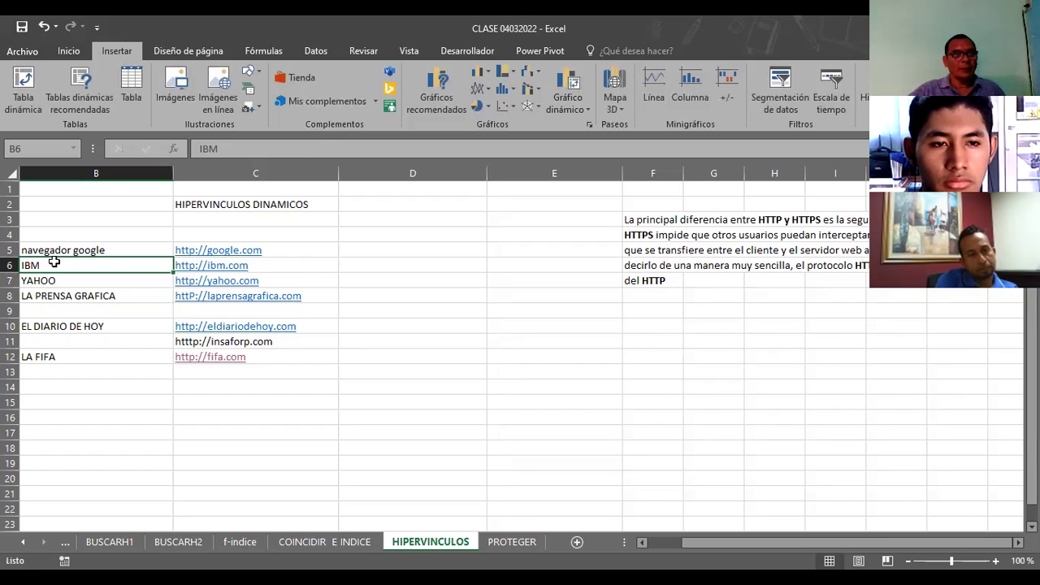
Replace the navegador google label in B5 with GOOGLE
click(55, 251)
key(Delete)
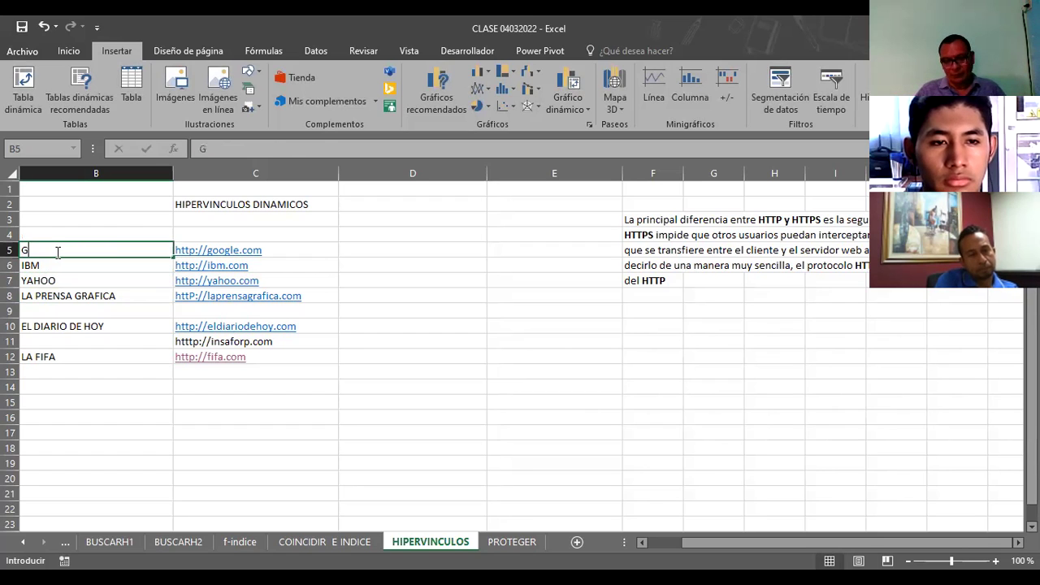
text(GOOGL)
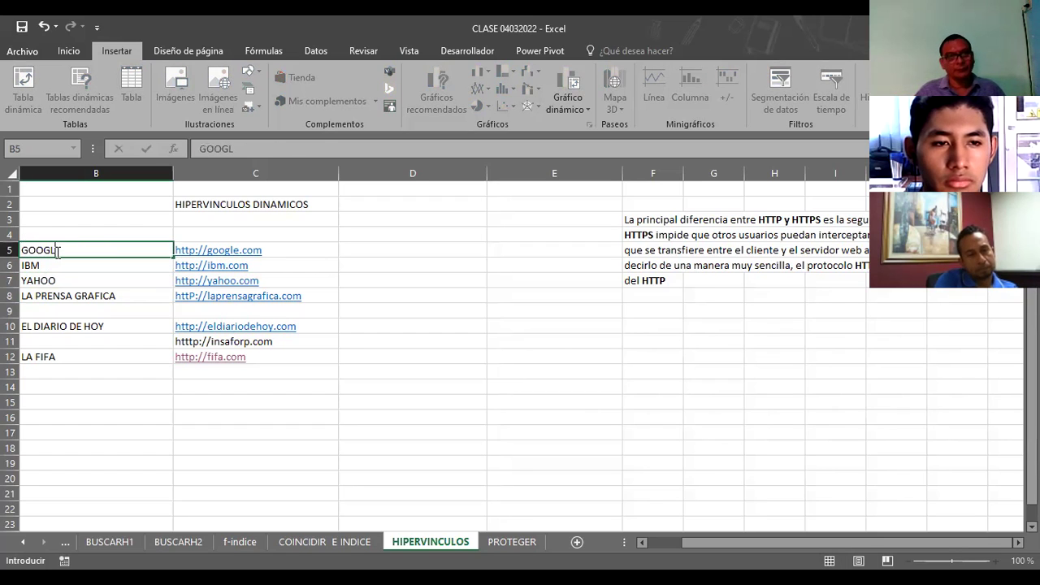
text(E)
key(Return)
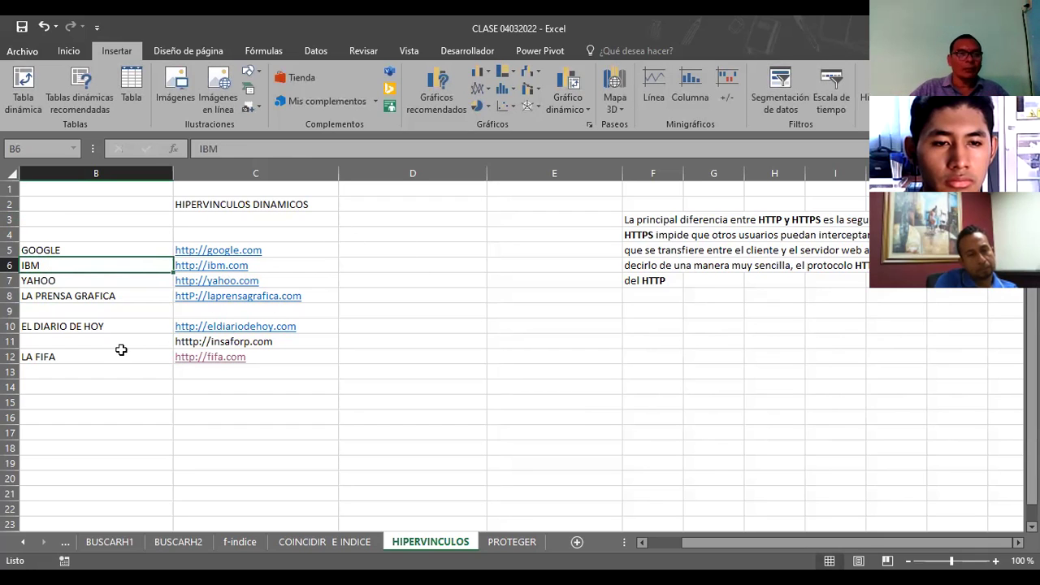
click(67, 221)
Type the heading TABLA DE CONTENIDOS into B4, then select D5
click(63, 232)
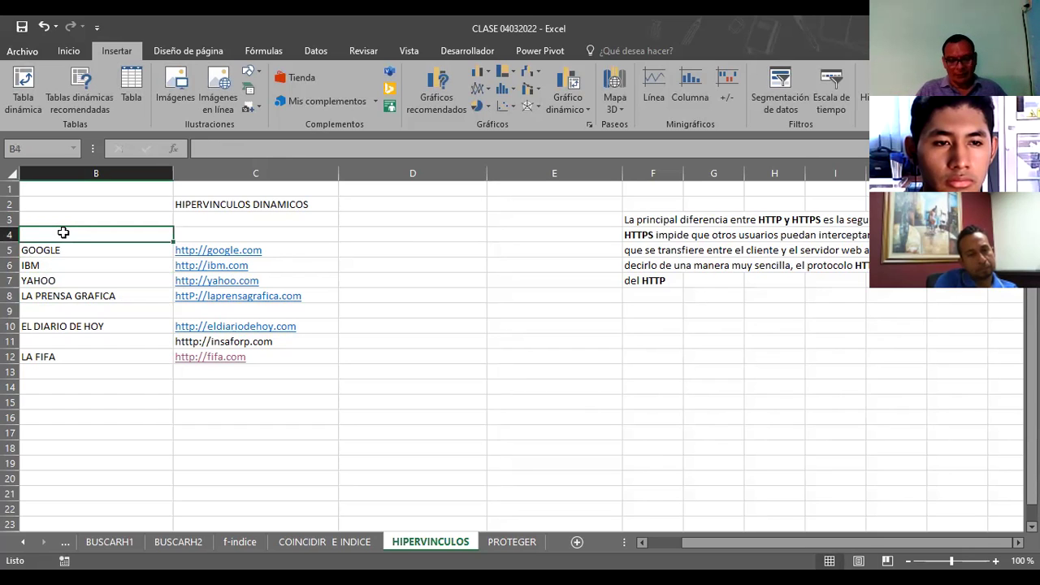
text(ta)
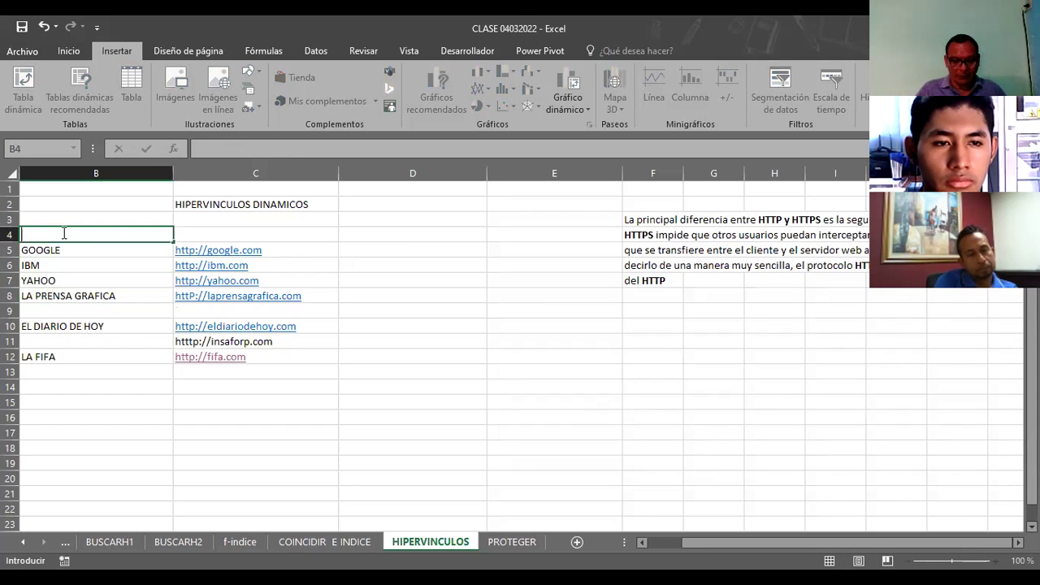
text(BLA DE CONTENIDOS)
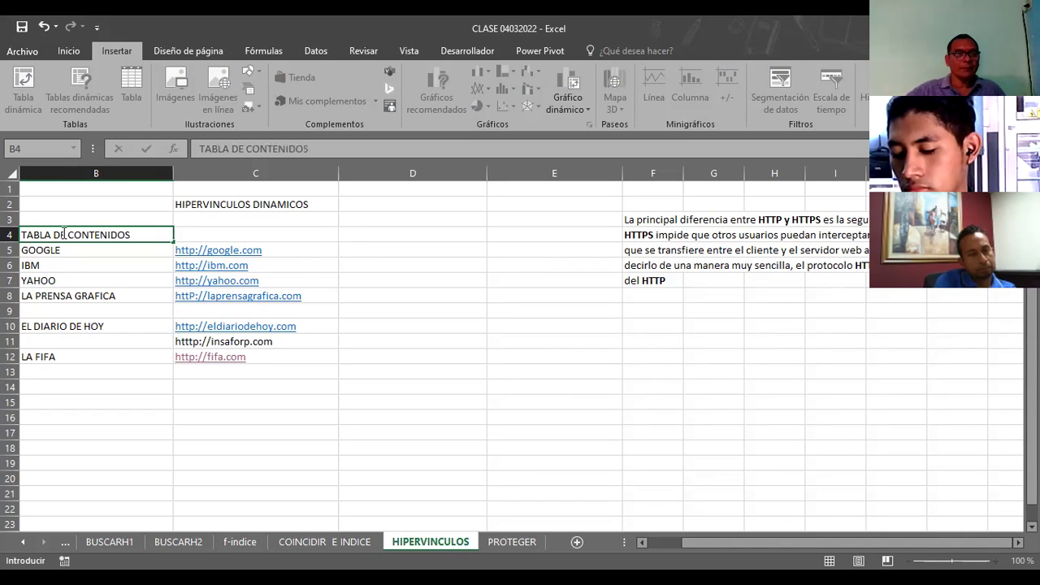
click(91, 217)
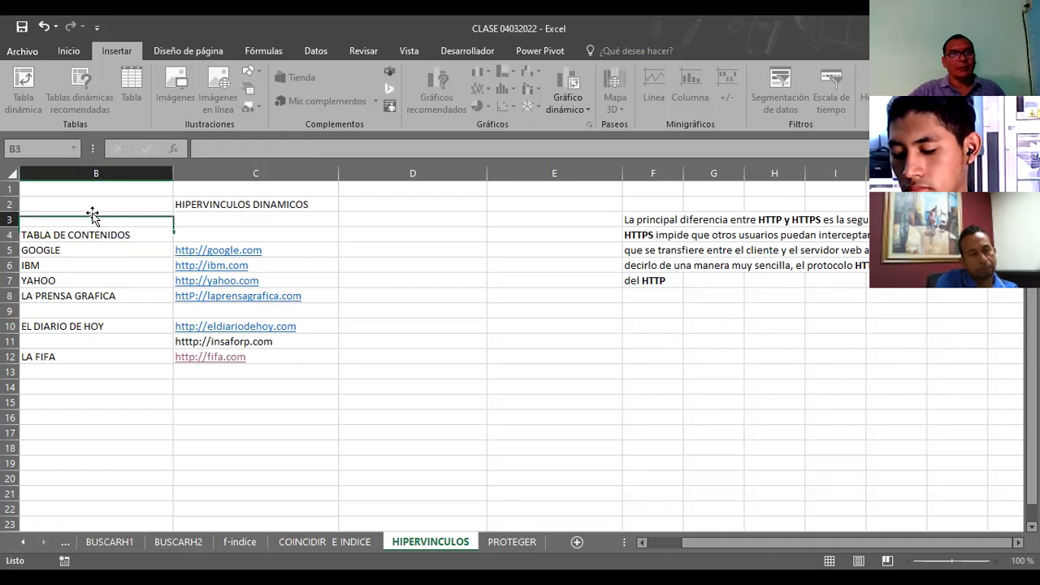
click(27, 235)
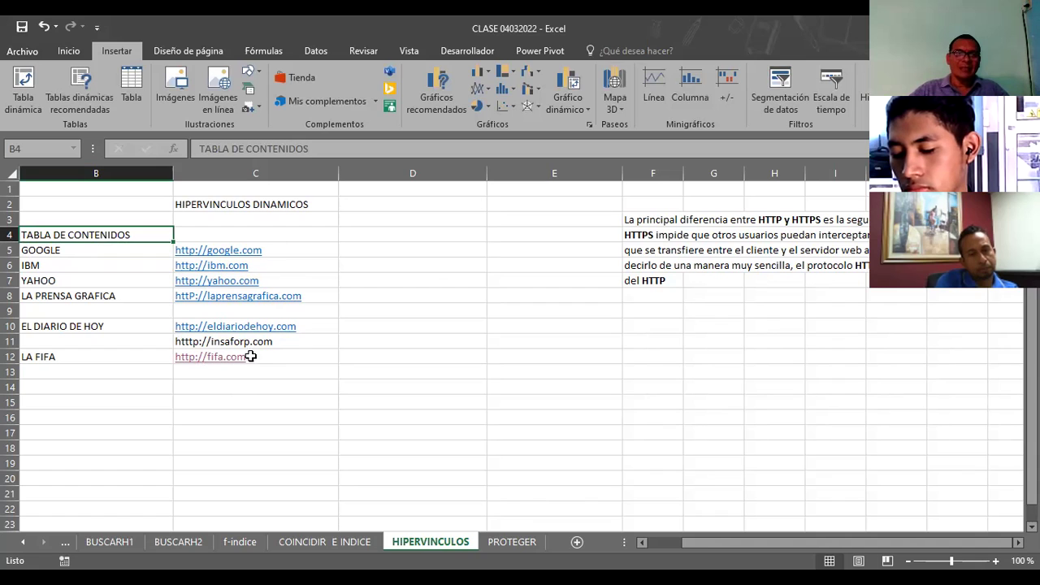
click(356, 246)
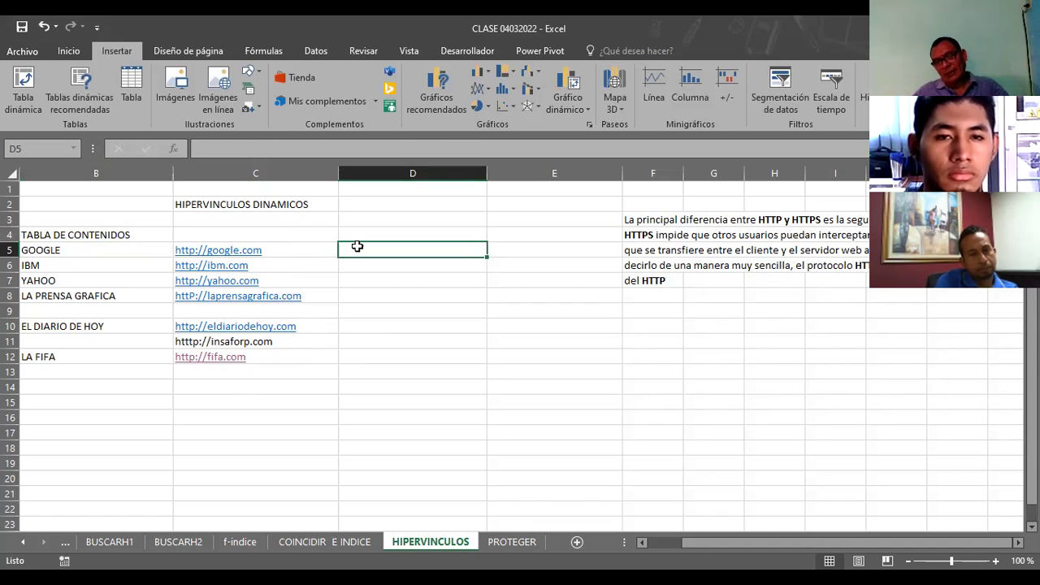
Build =HIPERVINCULO(C5;B5) in D5, using C5's address and B5's name
text(=)
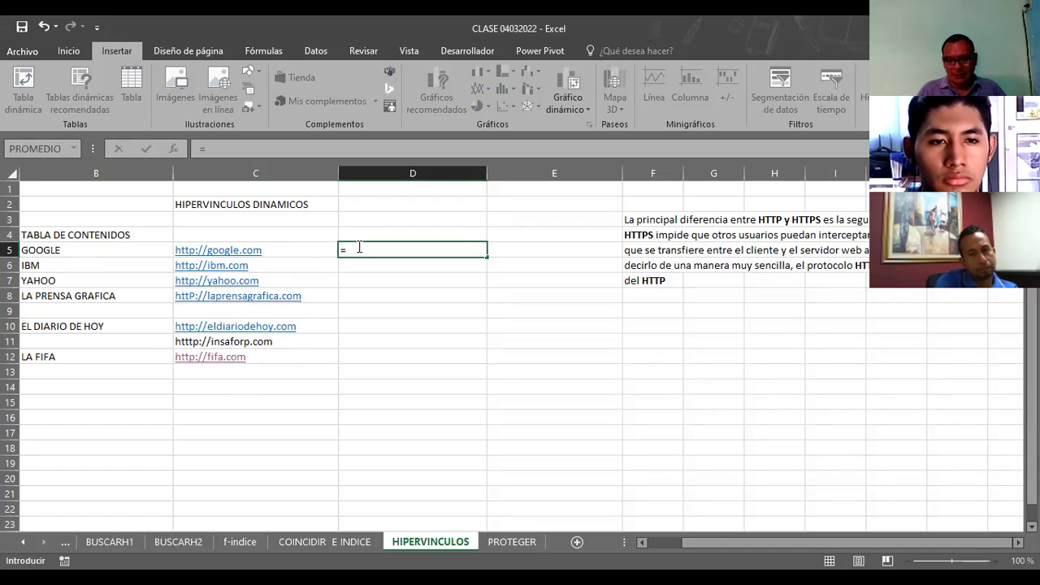
text(HIPERVI)
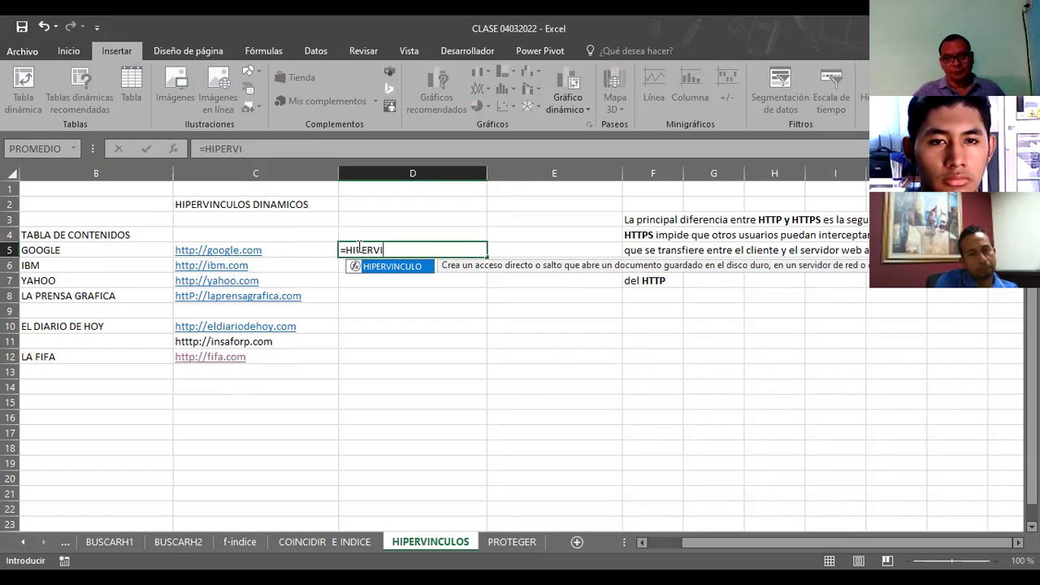
text(O)
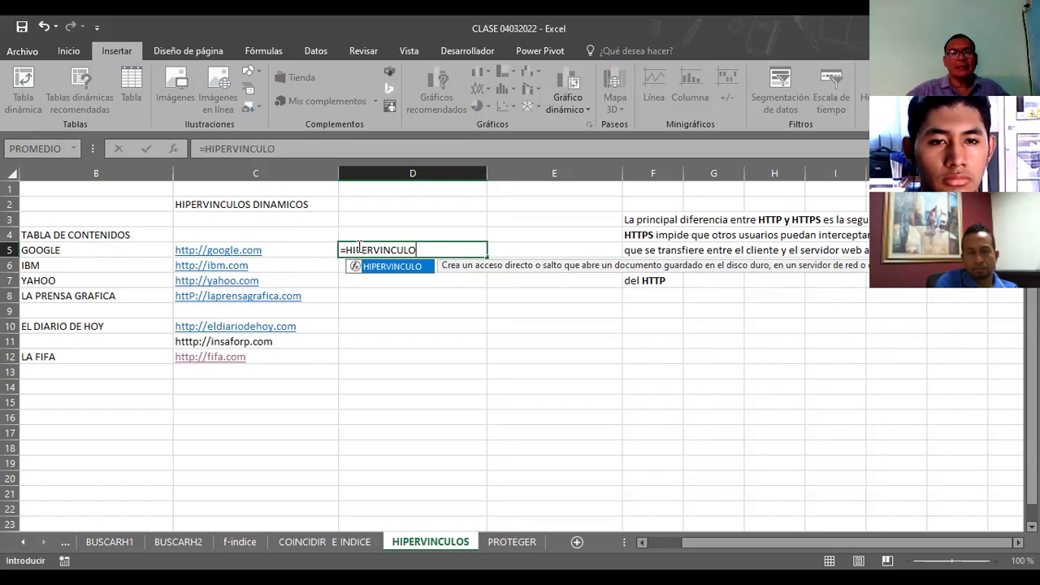
text(()
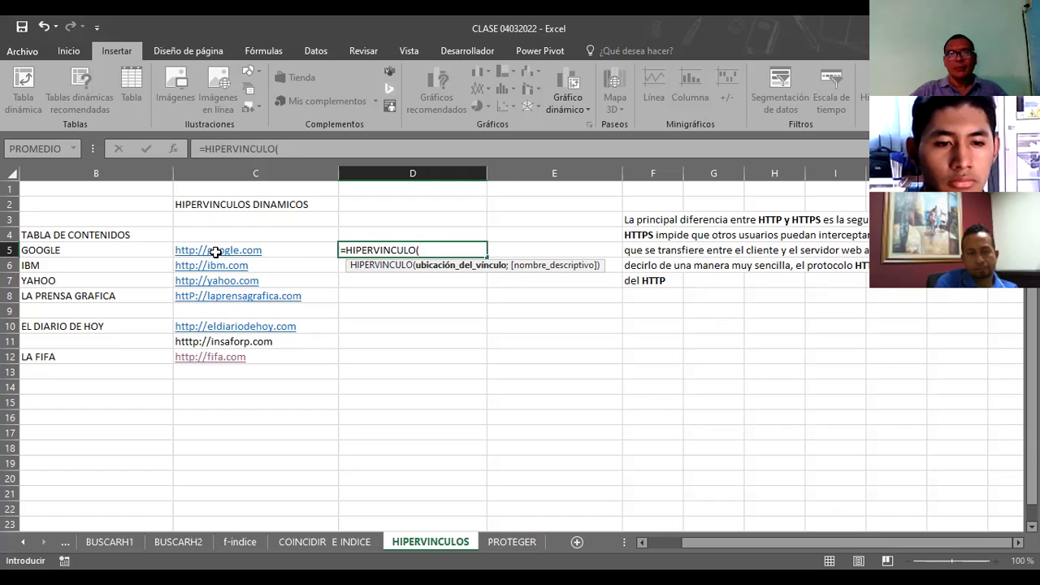
click(216, 252)
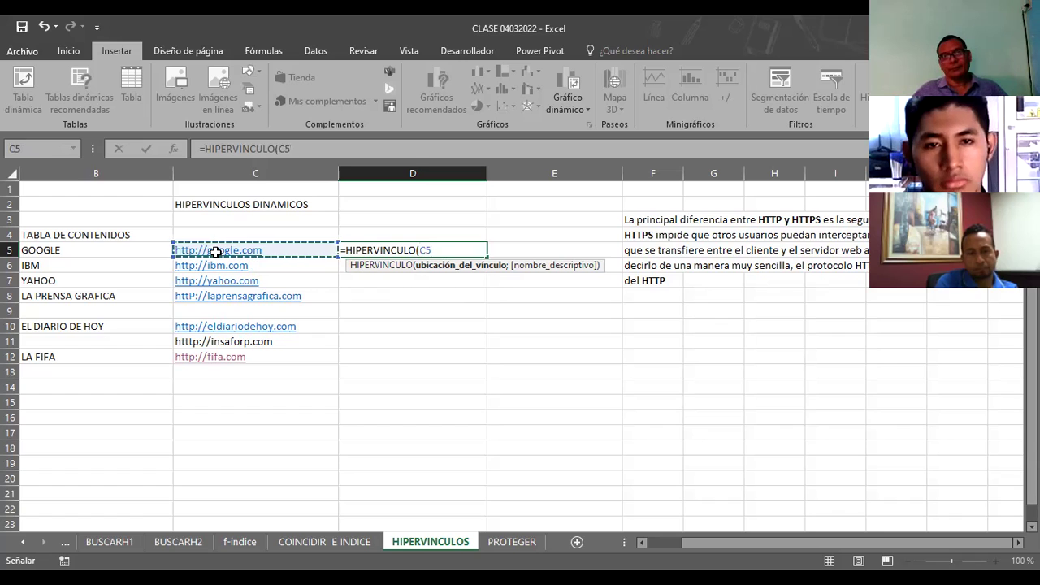
text(;)
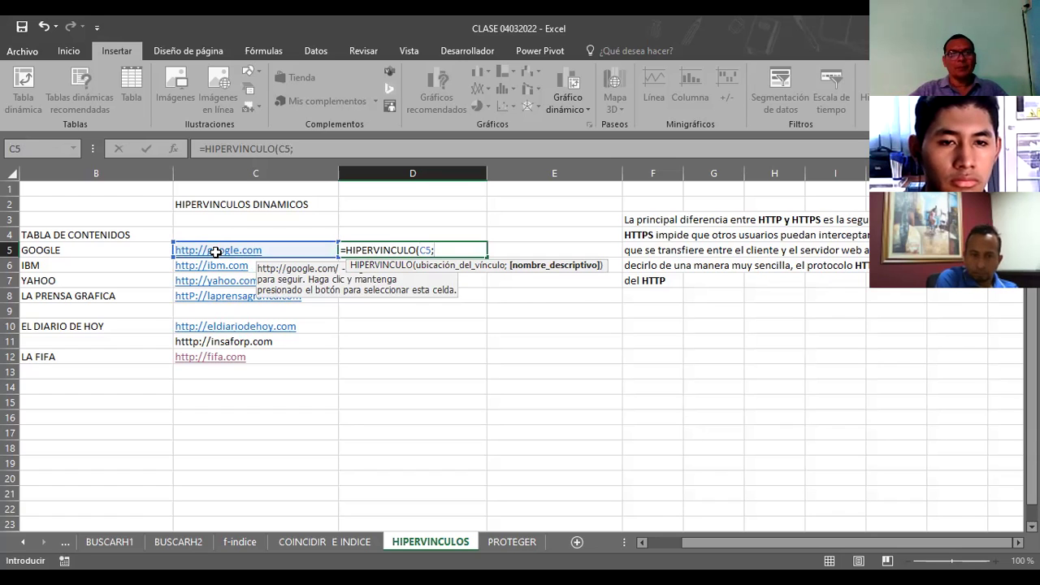
click(78, 249)
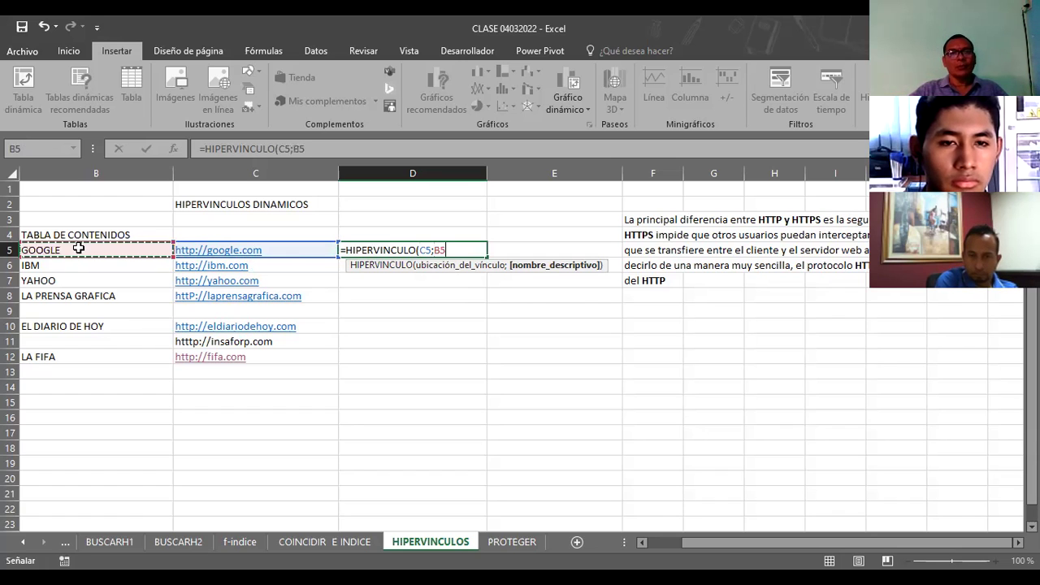
text())
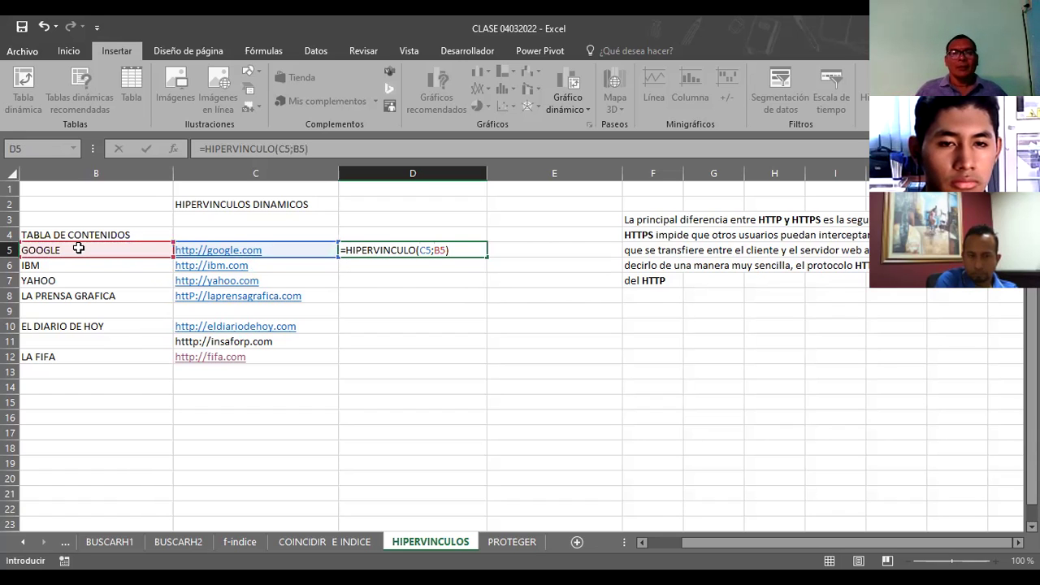
Commit the =HIPERVINCULO(C5;B5) formula so D5 shows a GOOGLE link
key(Return)
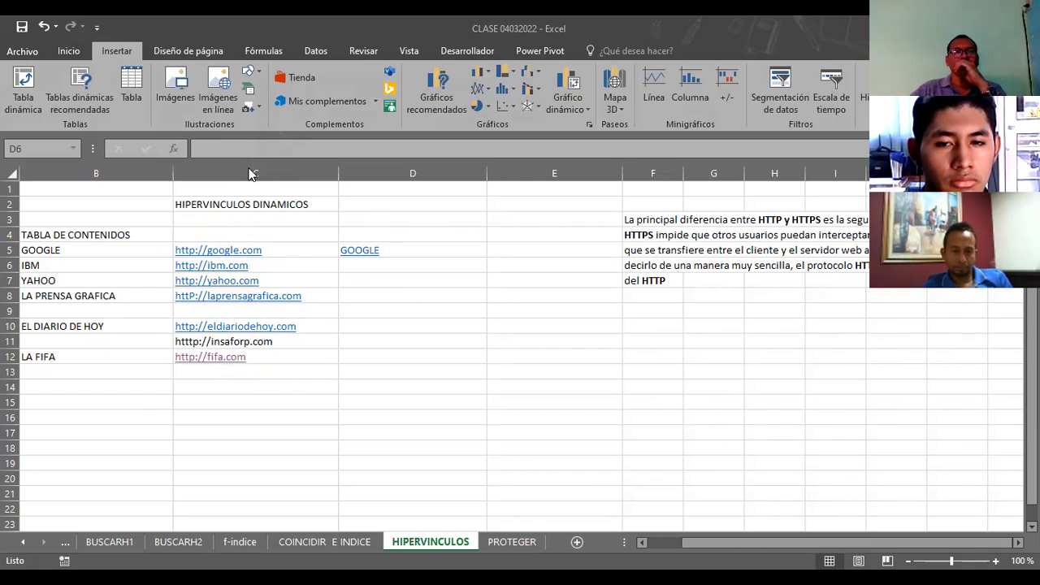
Hide column C holding the web addresses
right_click(252, 173)
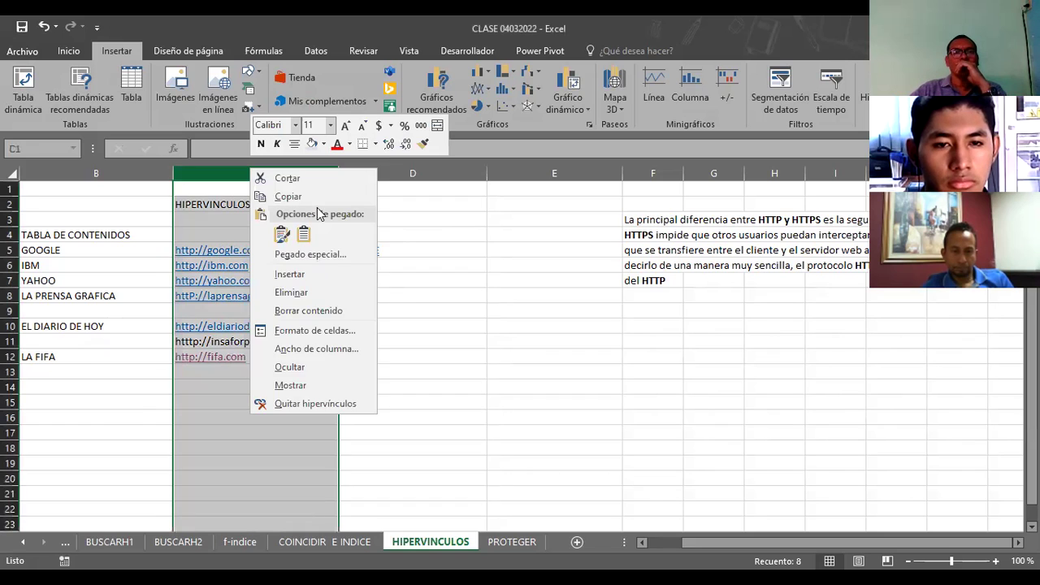
click(294, 369)
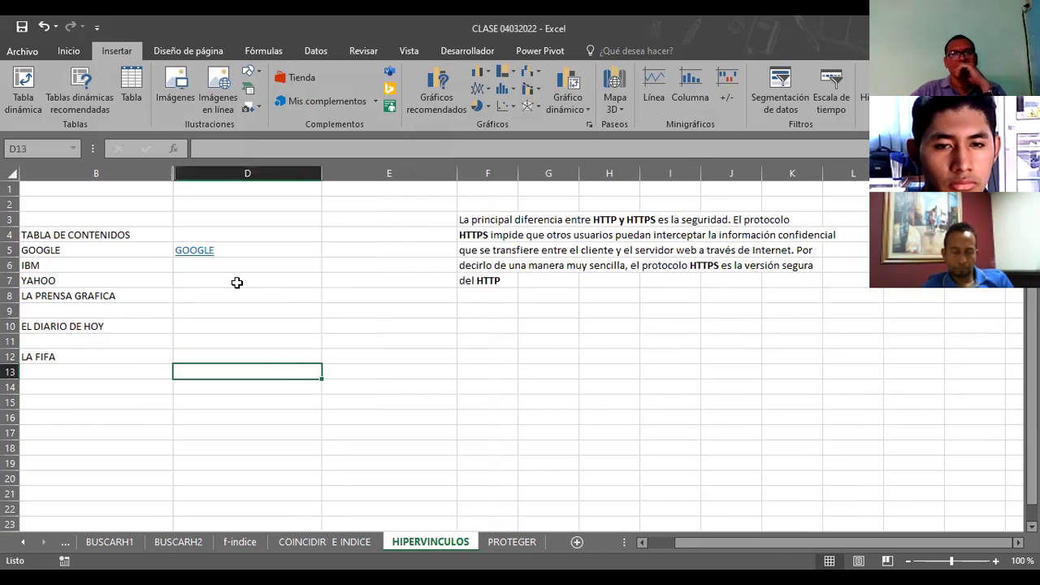
key(Up)
key(Up)
key(Up)
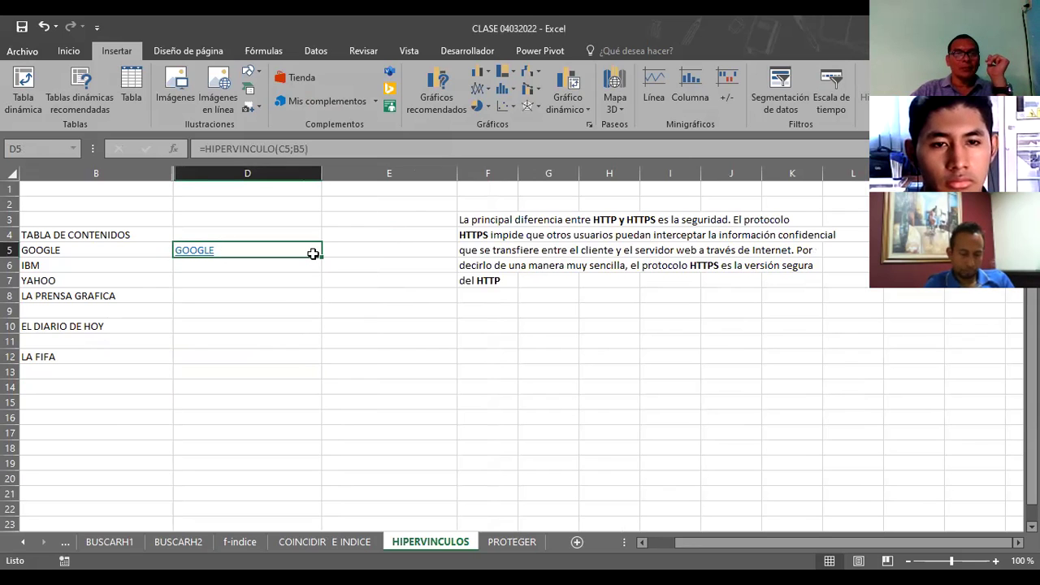
Fill the HIPERVINCULO formula from D5 down to D12 and widen column D
drag(321, 257, 325, 365)
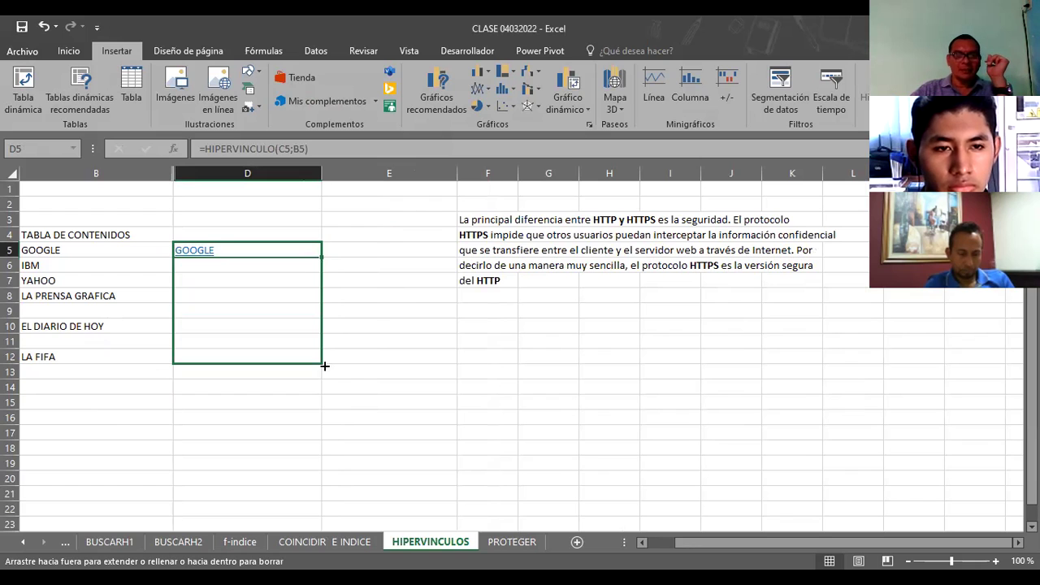
drag(324, 366, 325, 367)
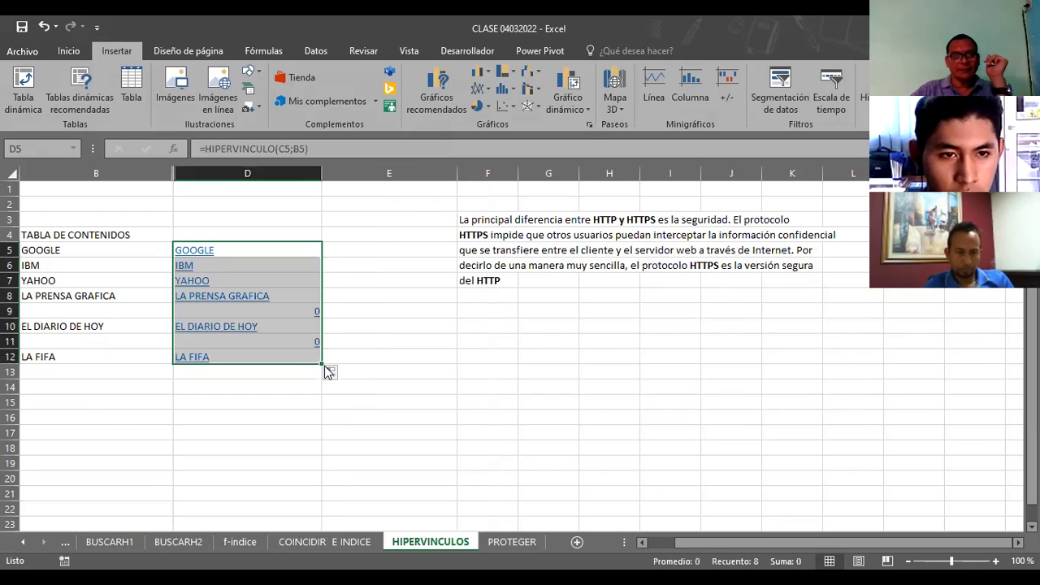
click(413, 377)
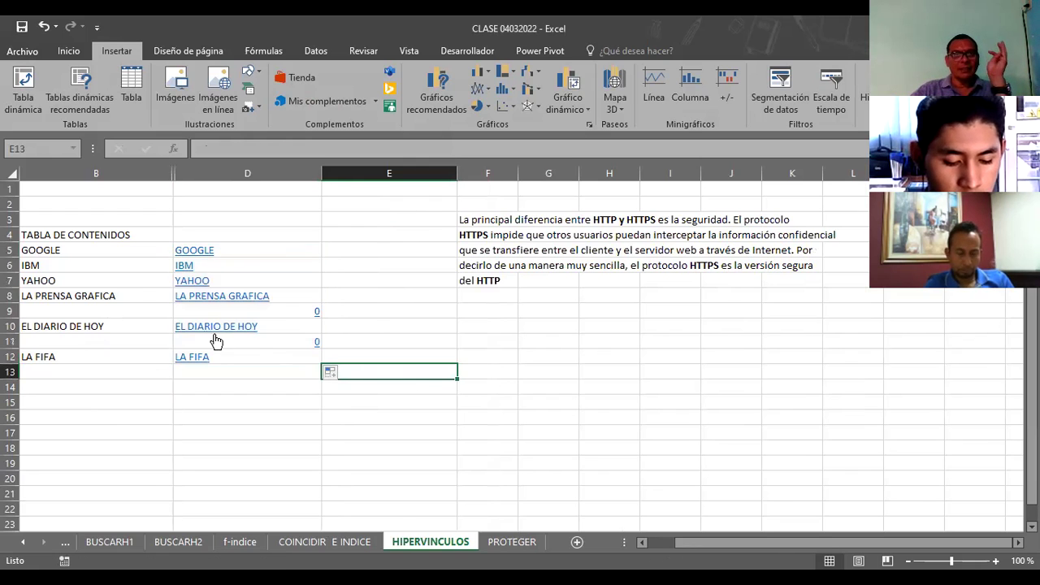
drag(323, 171, 360, 172)
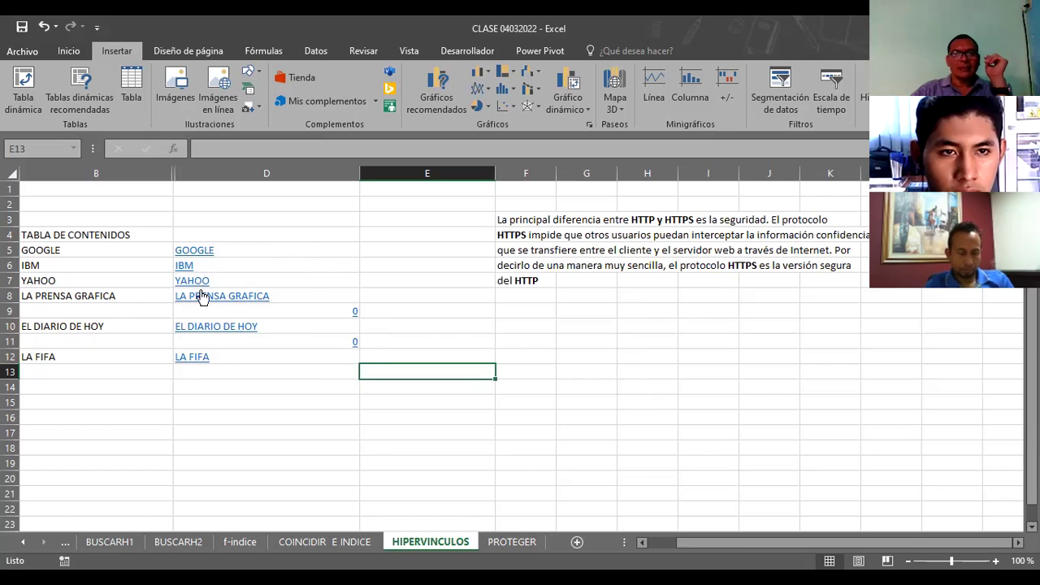
Follow the YAHOO link in D7 and LA PRENSA GRAFICA link in D8
click(181, 280)
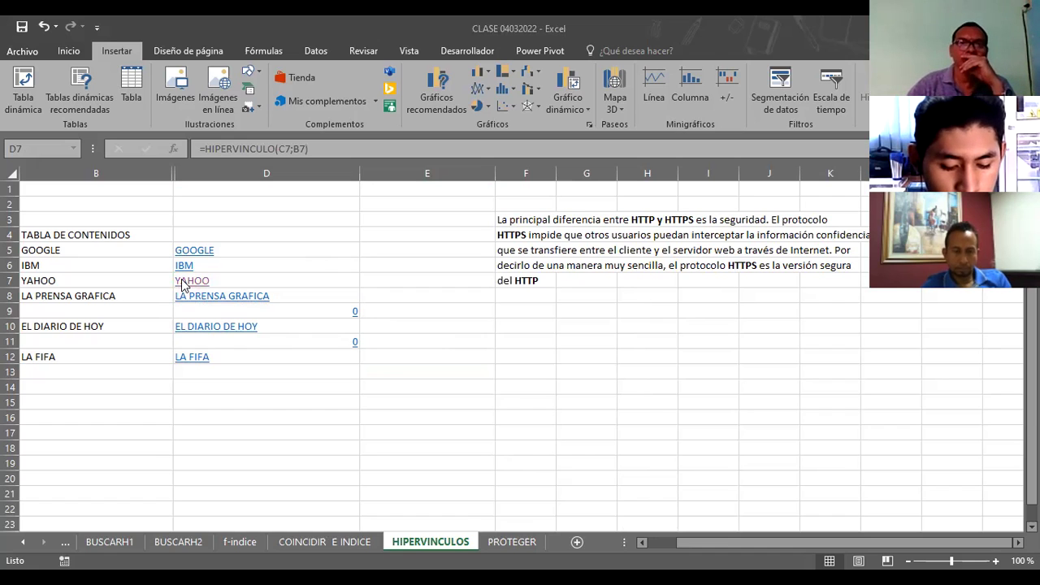
click(236, 297)
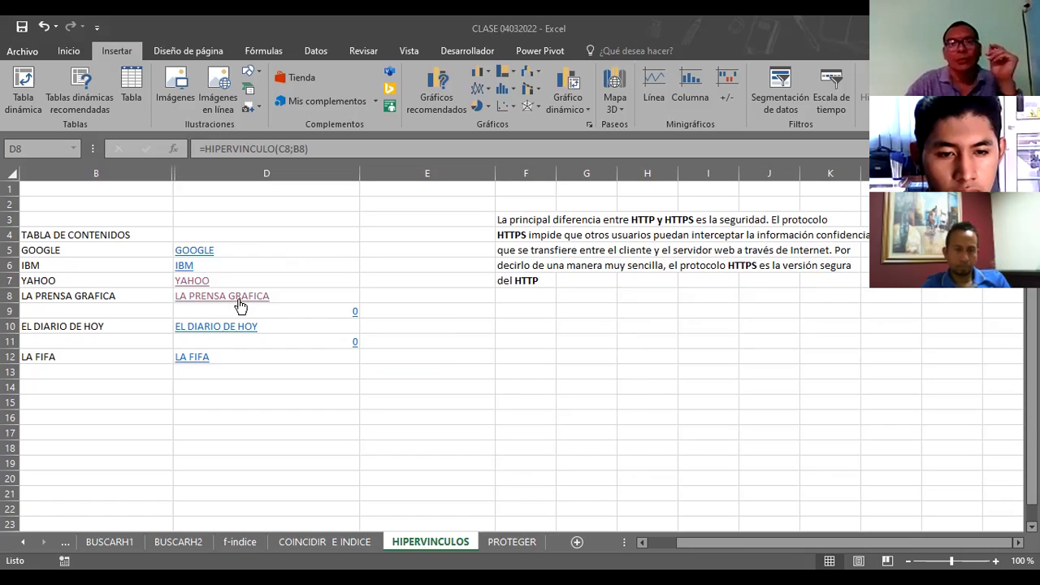
click(511, 299)
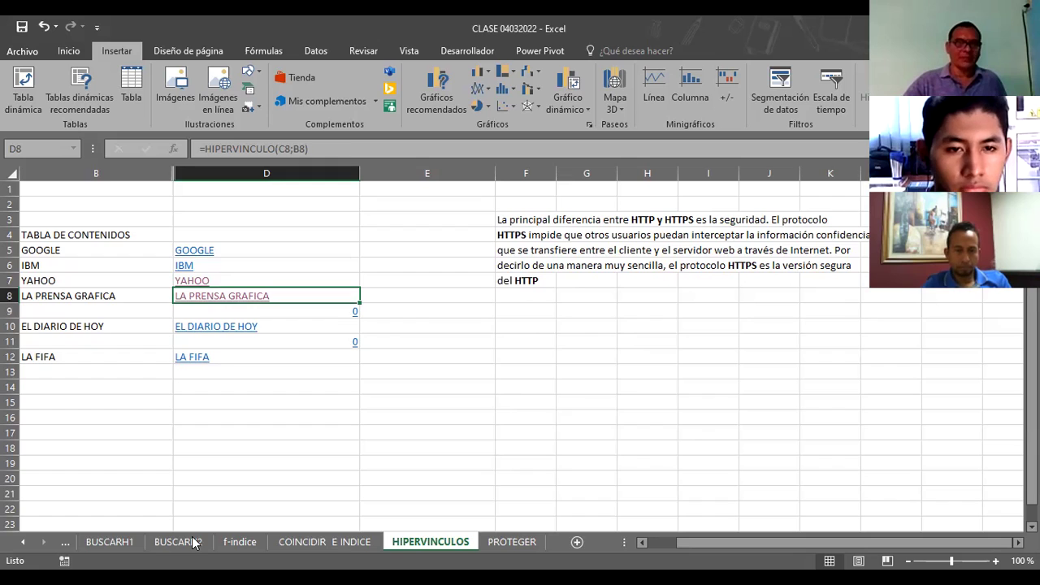
click(243, 325)
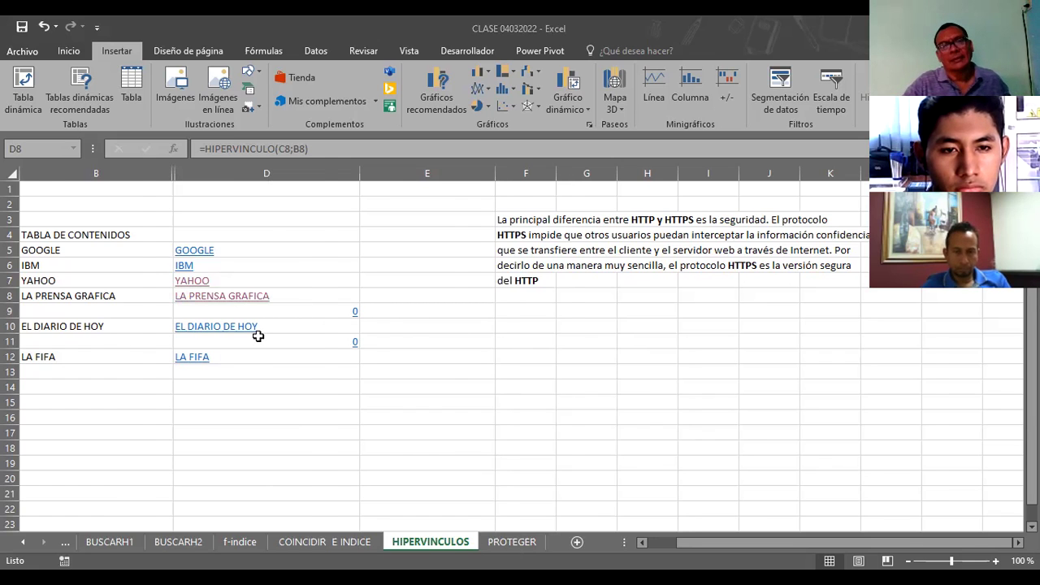
key(ctrl+Page_Down)
Move from the PROTEGER sheet to the COINCIDIR E INDICE sheet, scrolled to the top
click(138, 264)
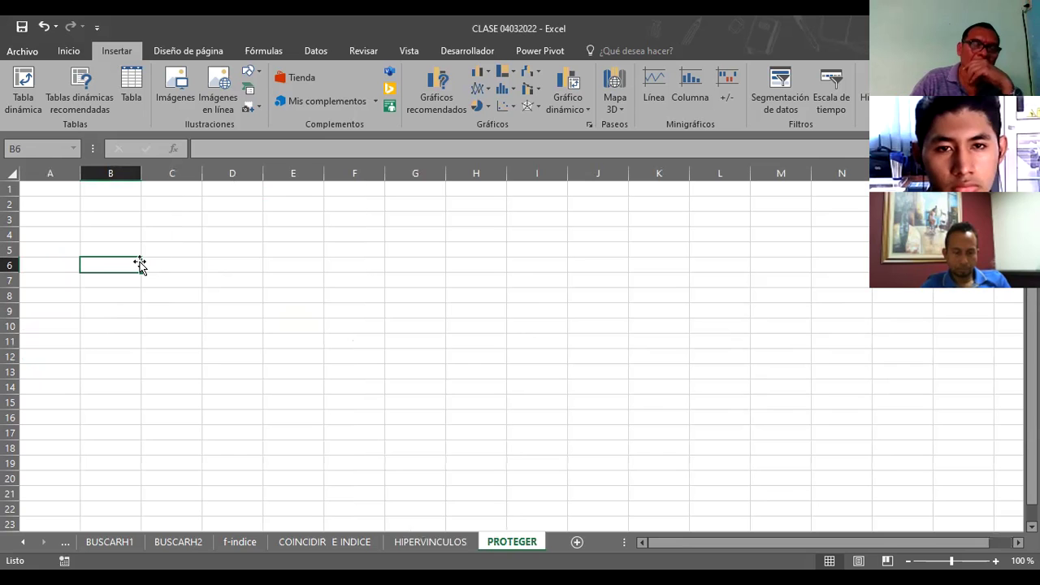
click(348, 542)
click(162, 442)
scroll(504, 445, up, 2)
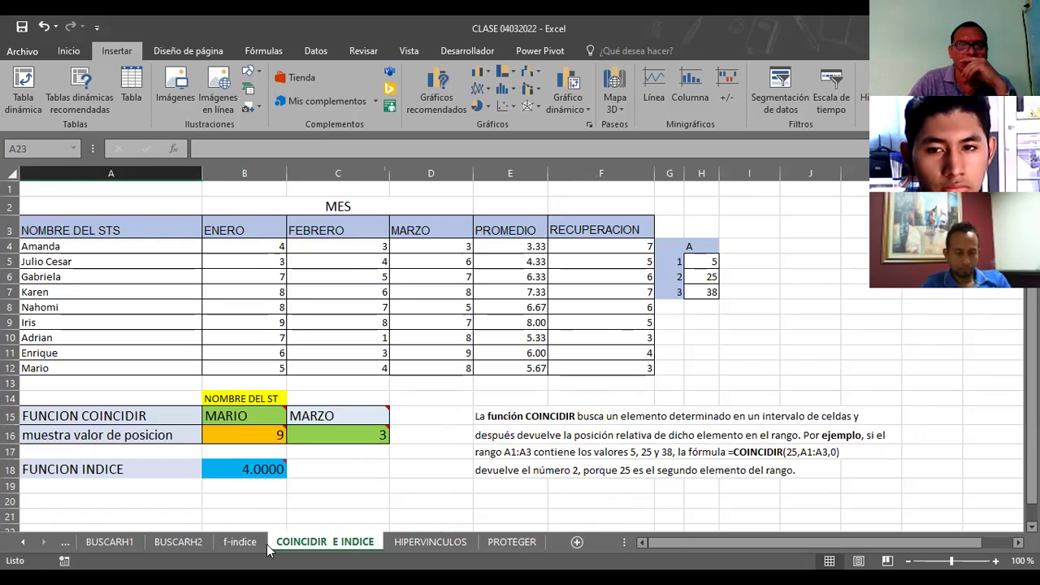
Switch to the f-indice sheet with the two product tables and the INDICE example
click(233, 542)
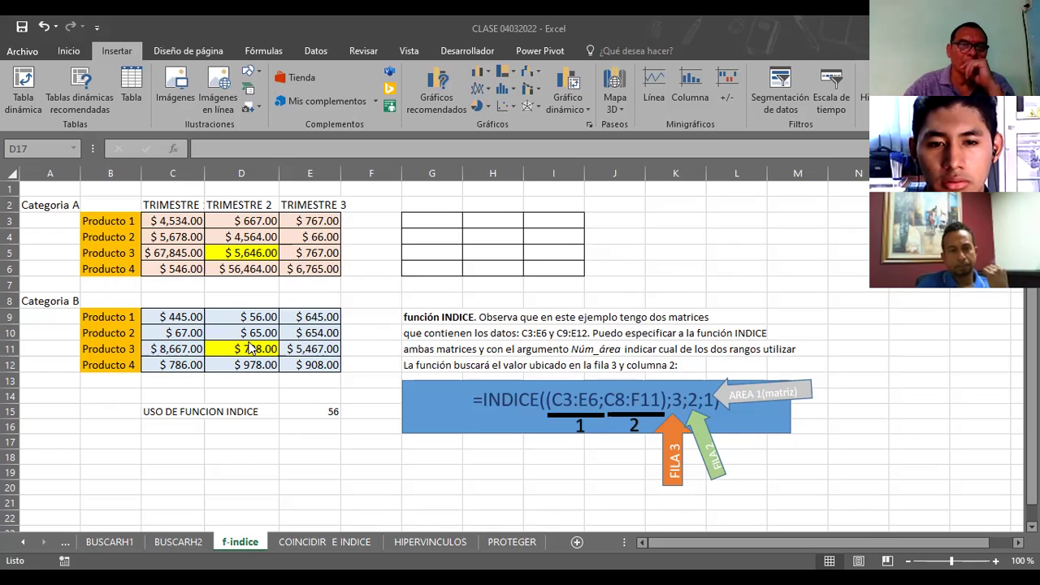
Select C17, then inspect the INDICE formula in E15 that returns 56
click(159, 441)
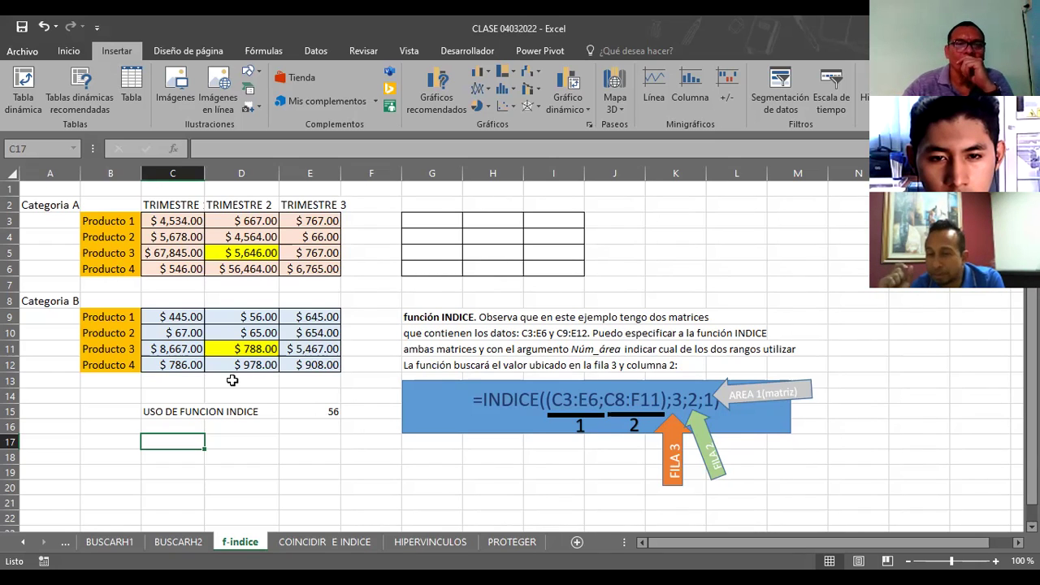
click(312, 413)
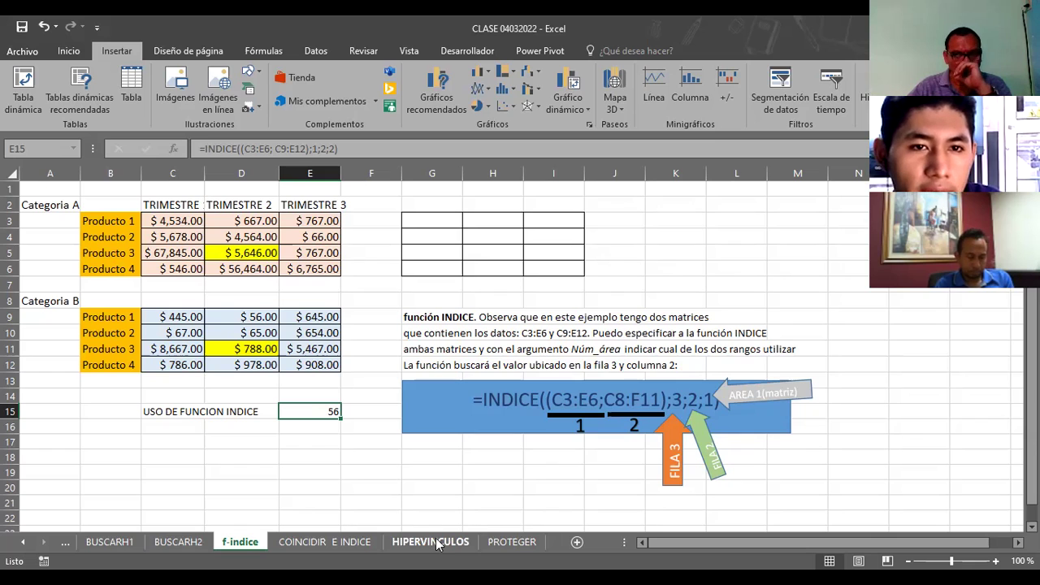
Copy the Categoria B table B9:E12 and paste it at B18
click(130, 457)
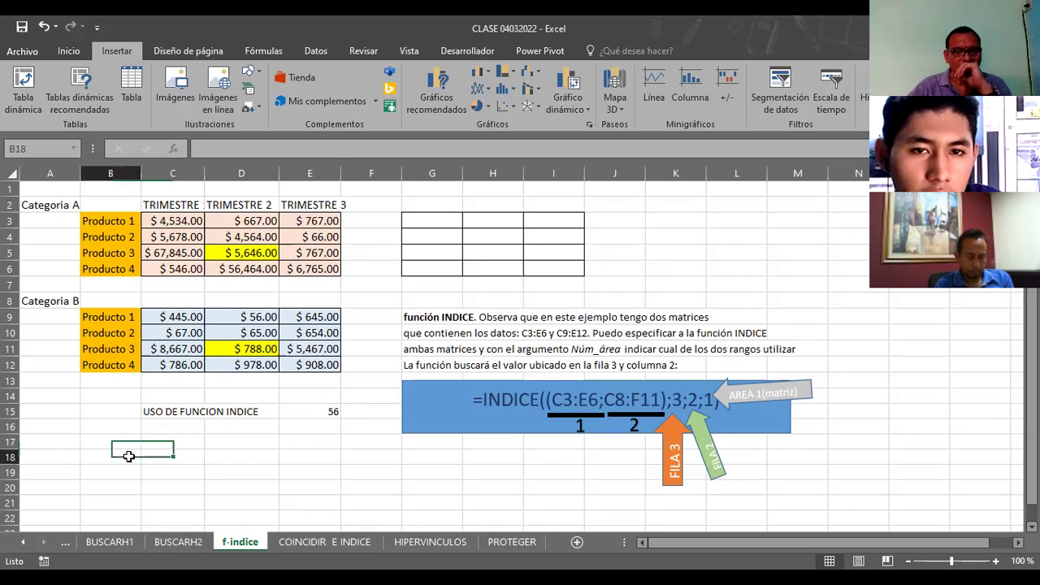
click(163, 455)
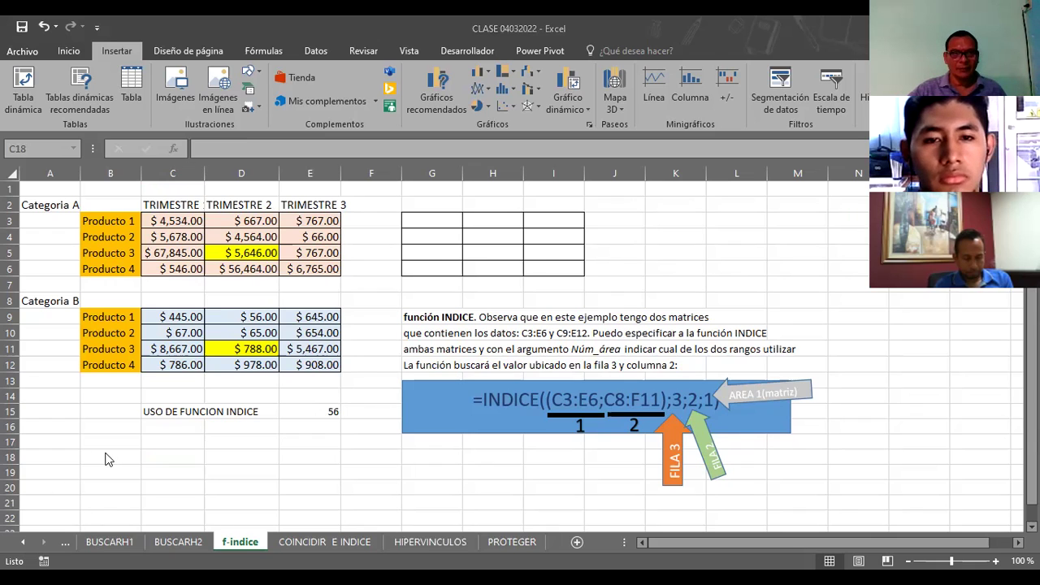
drag(100, 452, 208, 408)
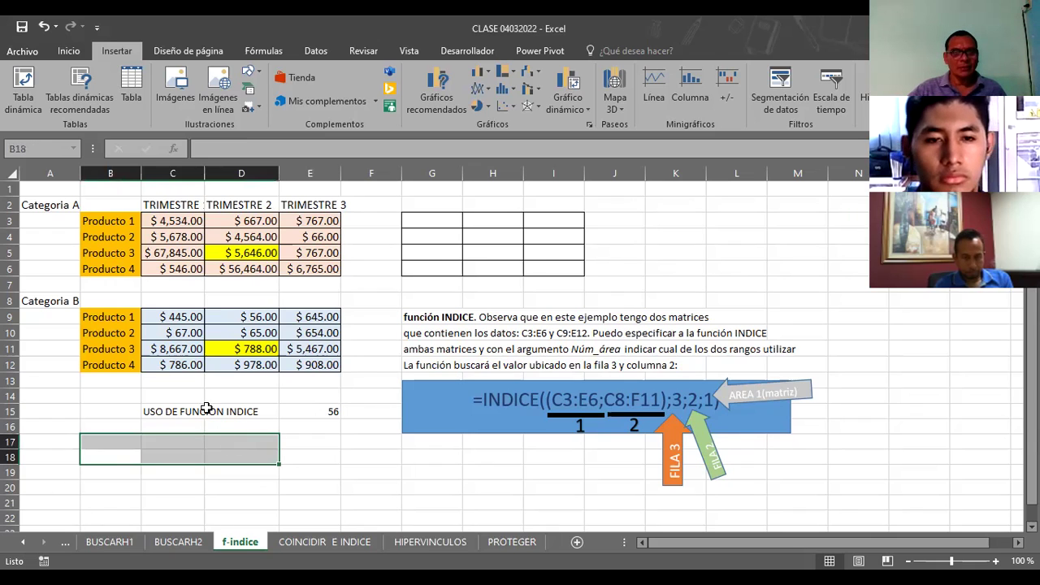
drag(114, 317, 311, 364)
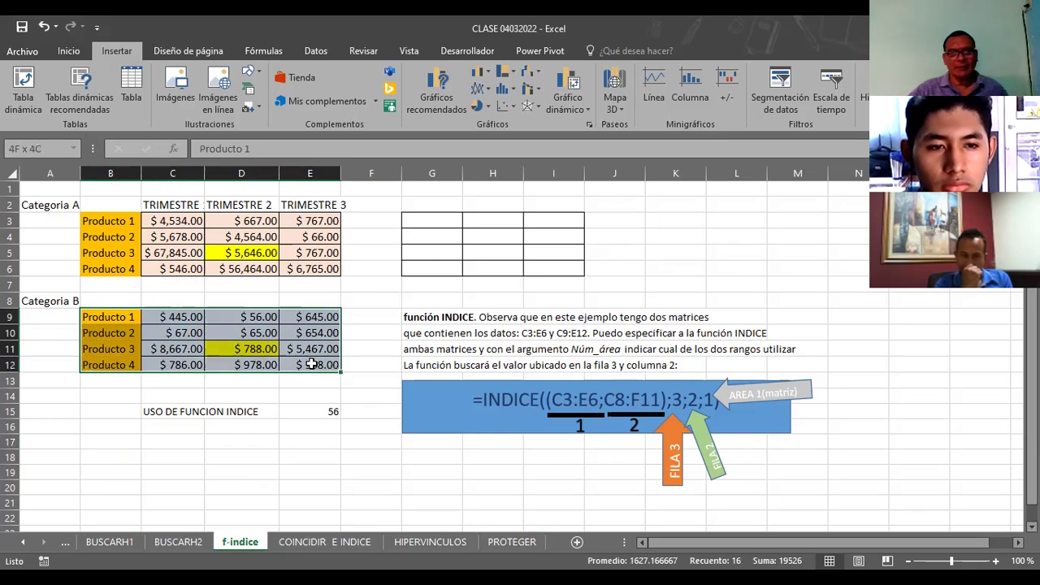
key(ctrl+c)
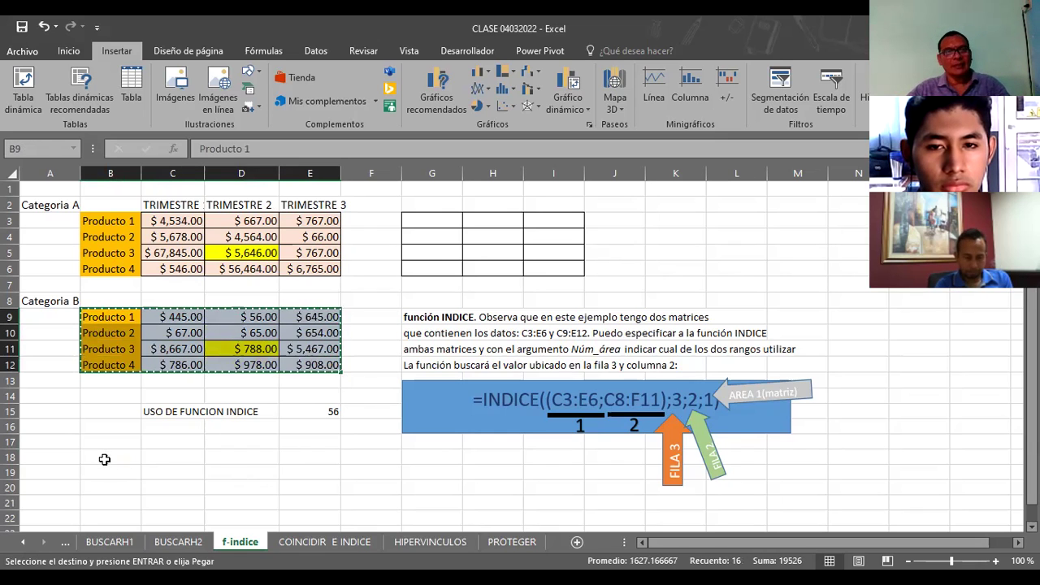
click(104, 459)
key(ctrl+v)
click(449, 493)
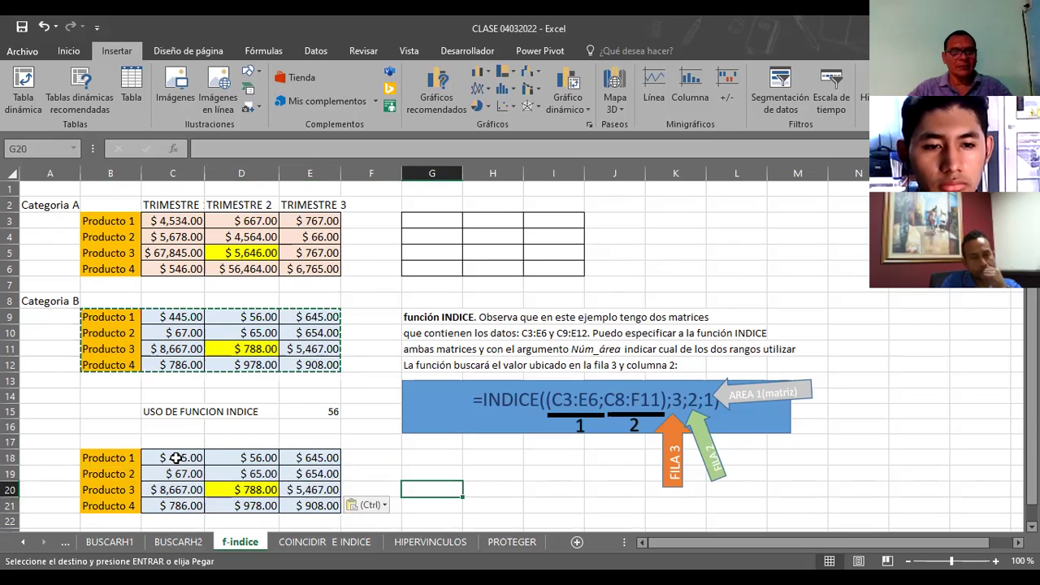
key(Escape)
Clear the pasted amounts in C18:C21, D18:D21 and E18:E21, leaving the labels
drag(175, 458, 175, 505)
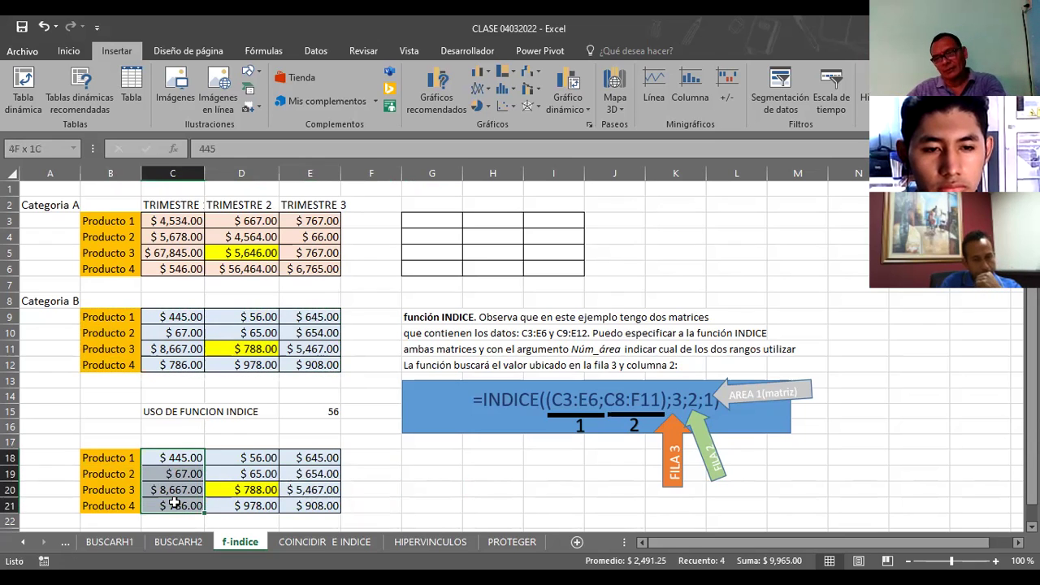
key(Delete)
drag(258, 458, 273, 518)
key(Delete)
drag(311, 457, 310, 506)
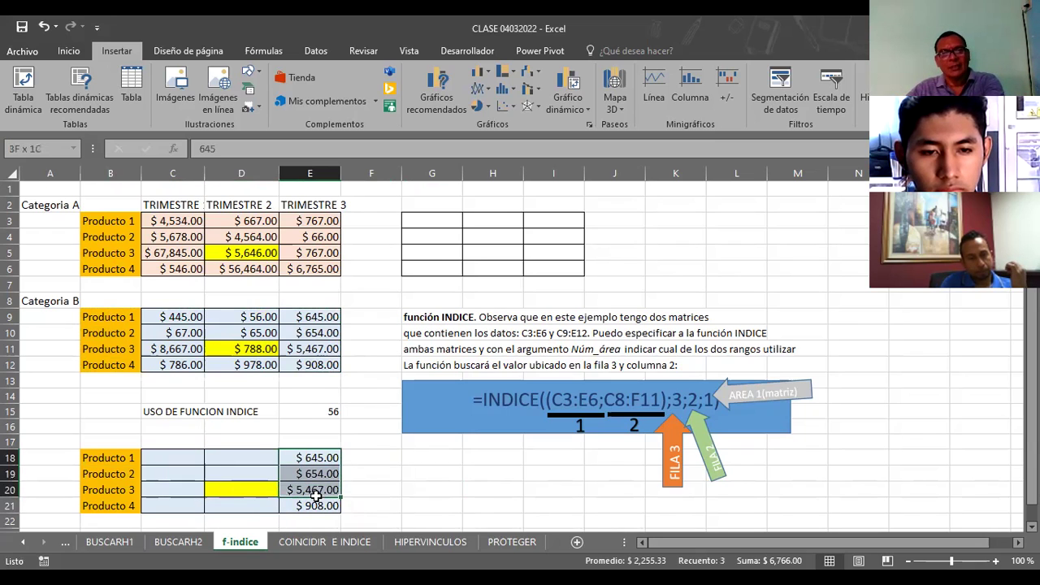
key(Delete)
click(105, 455)
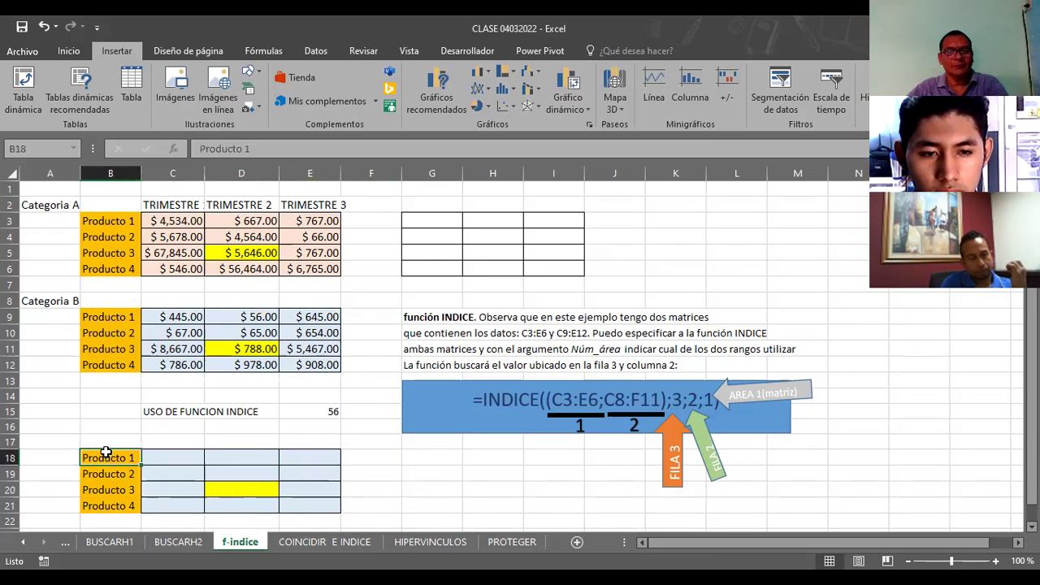
Remove fill and borders from the extra copied cells D18:E22
drag(241, 458, 309, 521)
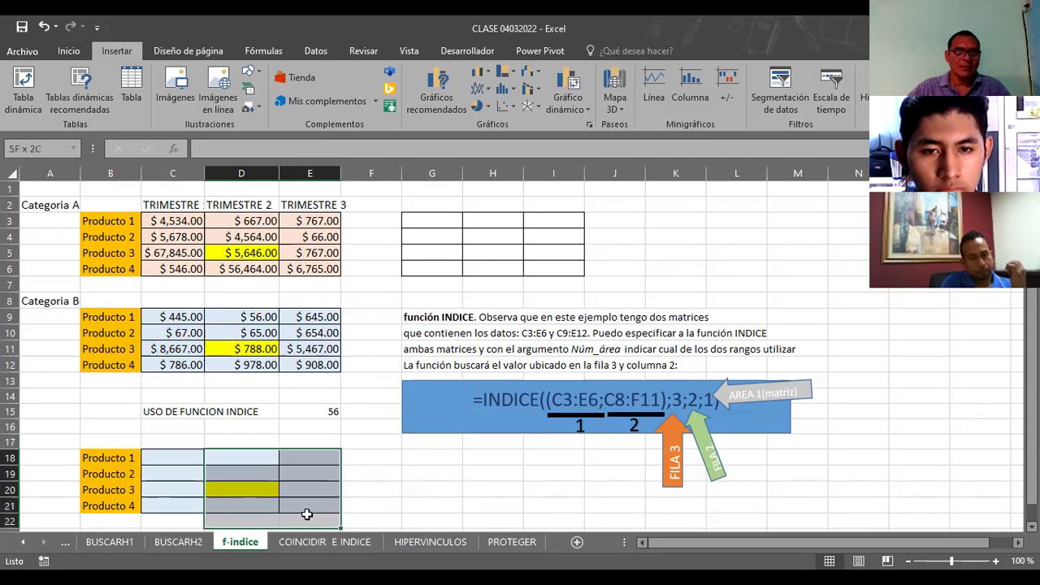
click(68, 51)
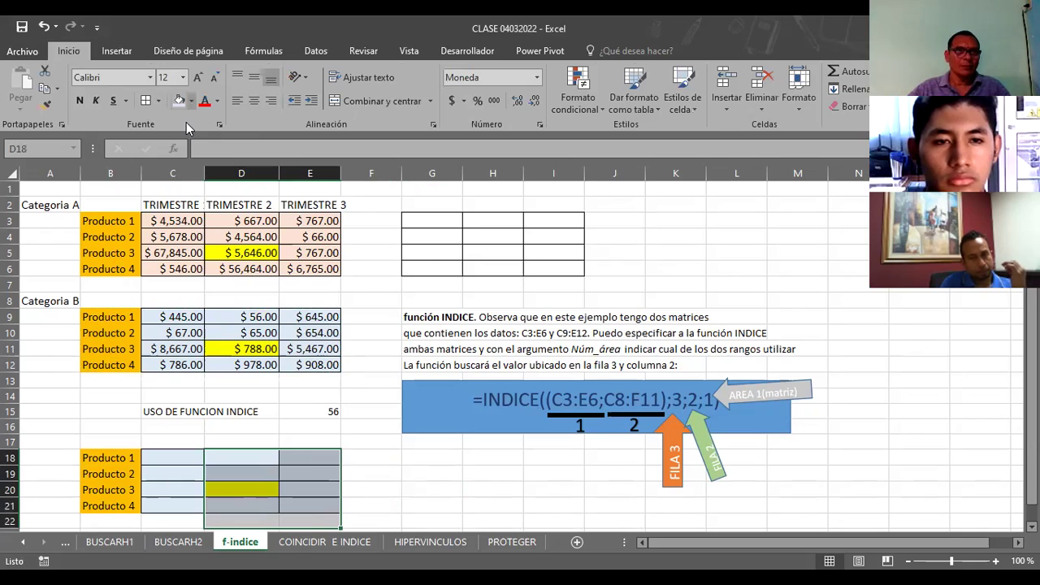
click(160, 101)
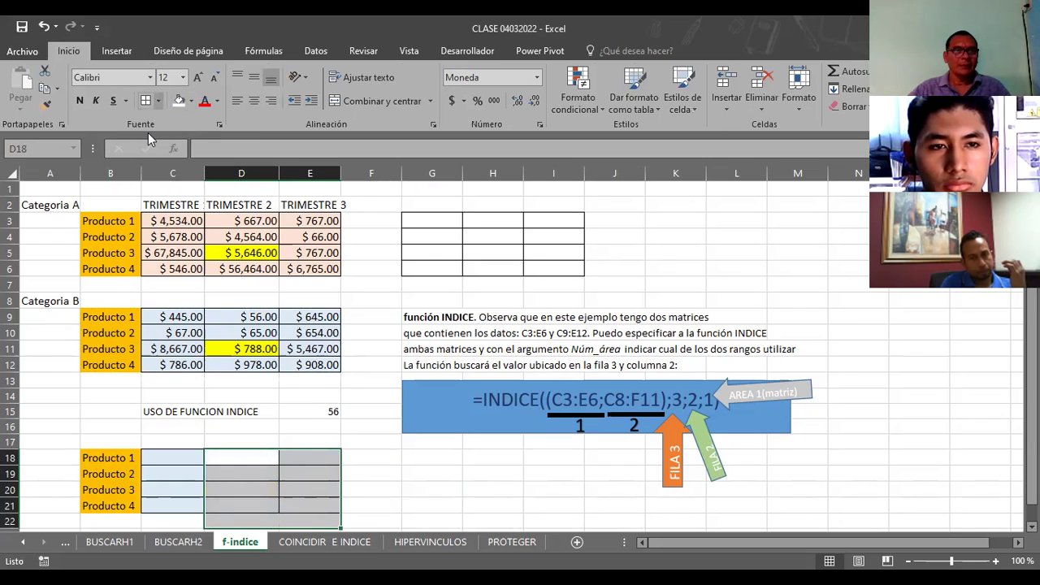
Relabel B18:B21 as NOMBRE, PRECIO, RENTA and TOTAL
click(109, 459)
text(NOMBRE)
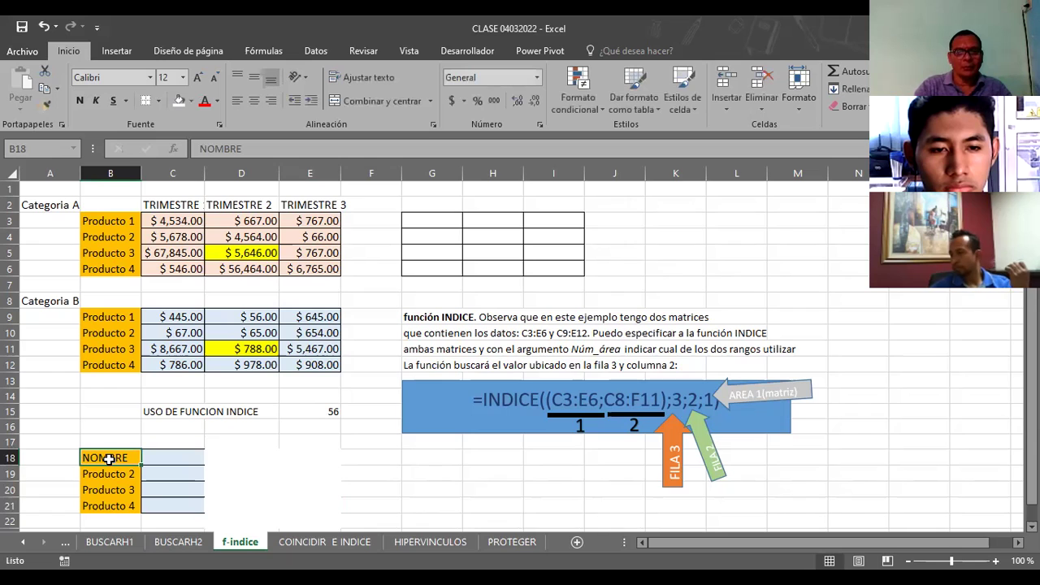
key(Return)
text(l)
text(VA)
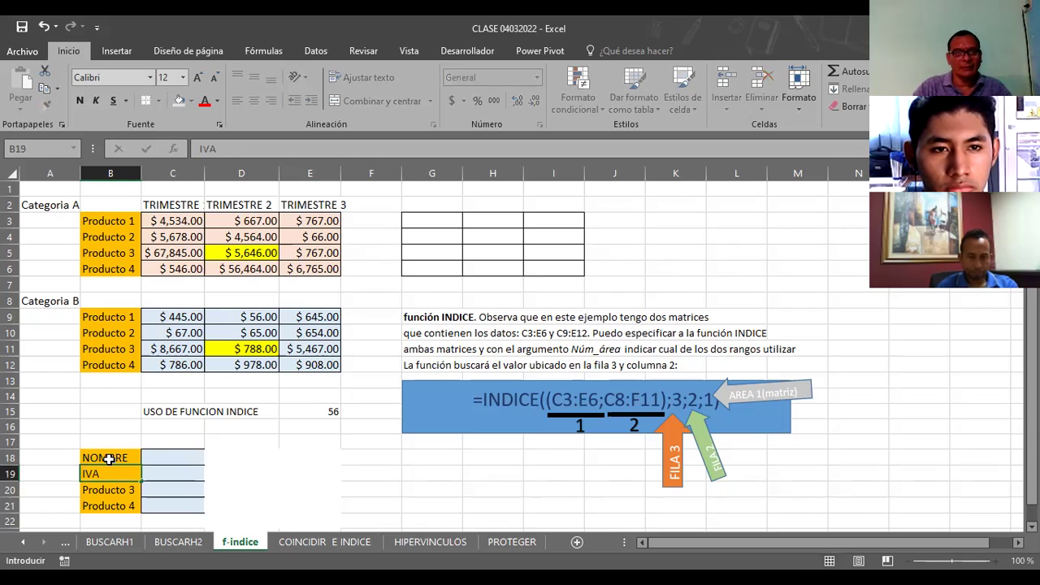
key(Return)
text(PRECI)
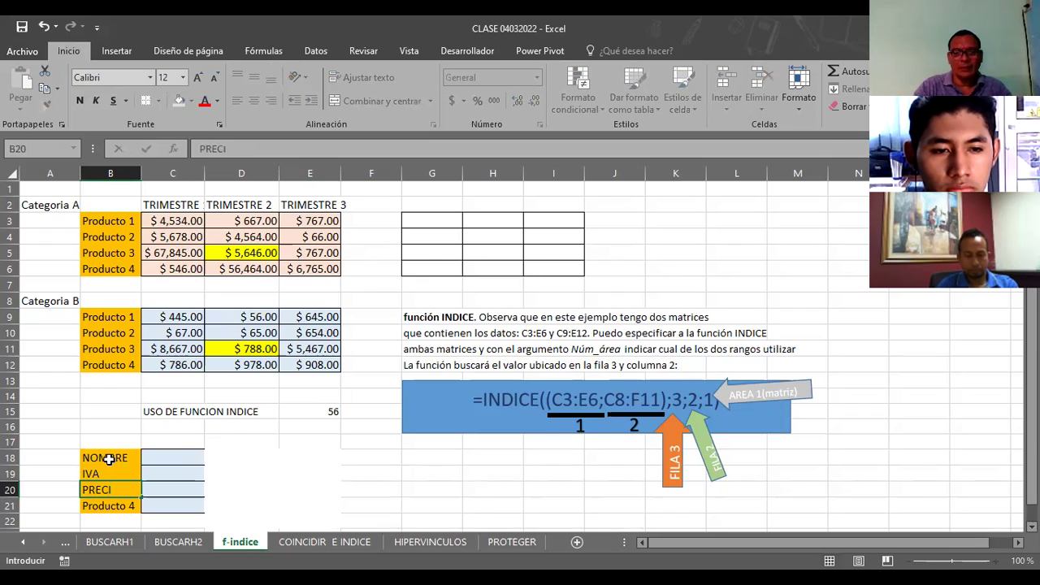
key(Up)
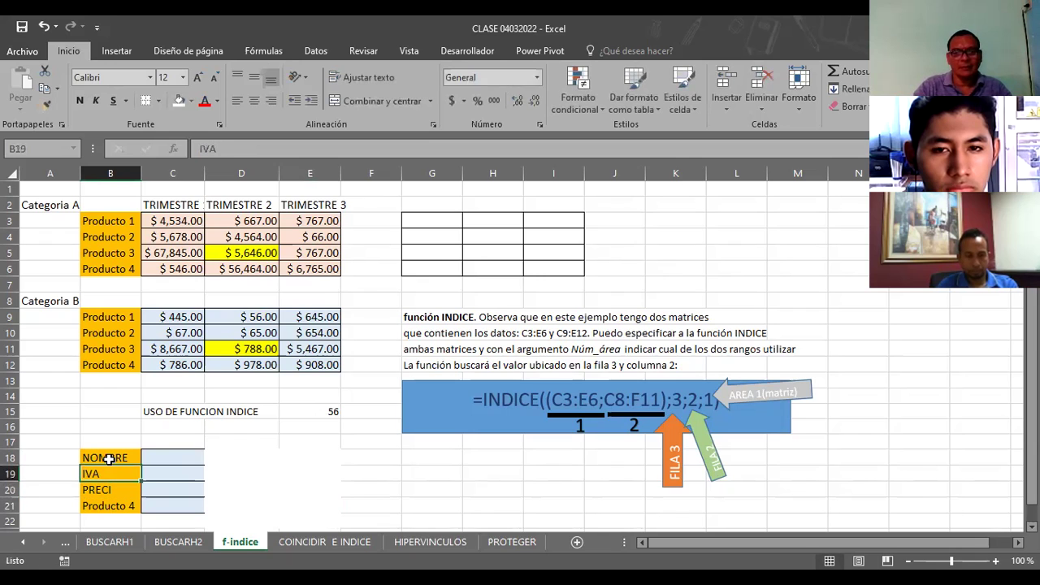
text(PRECIO)
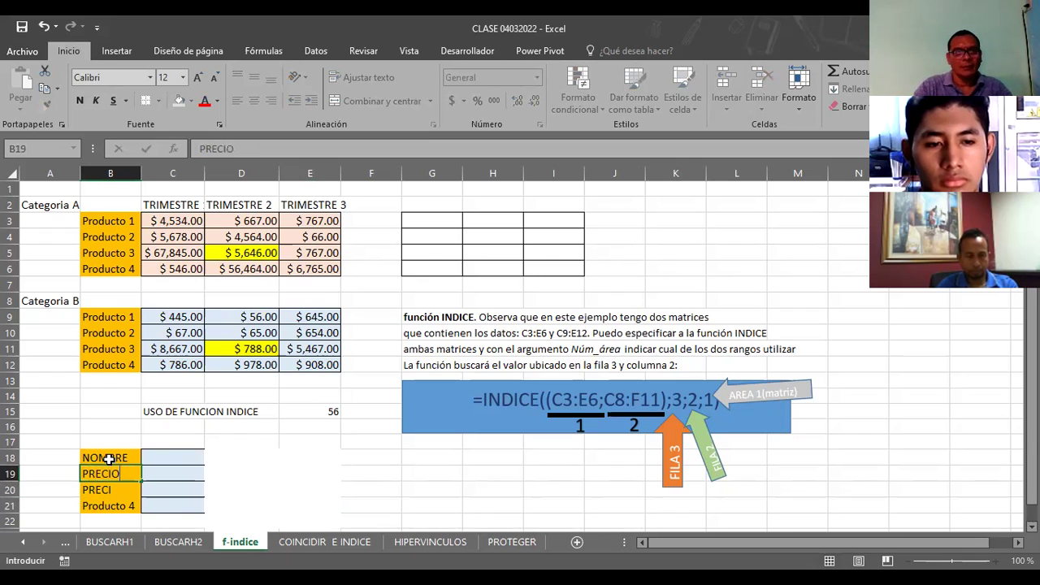
key(Return)
text(RENTA)
key(Return)
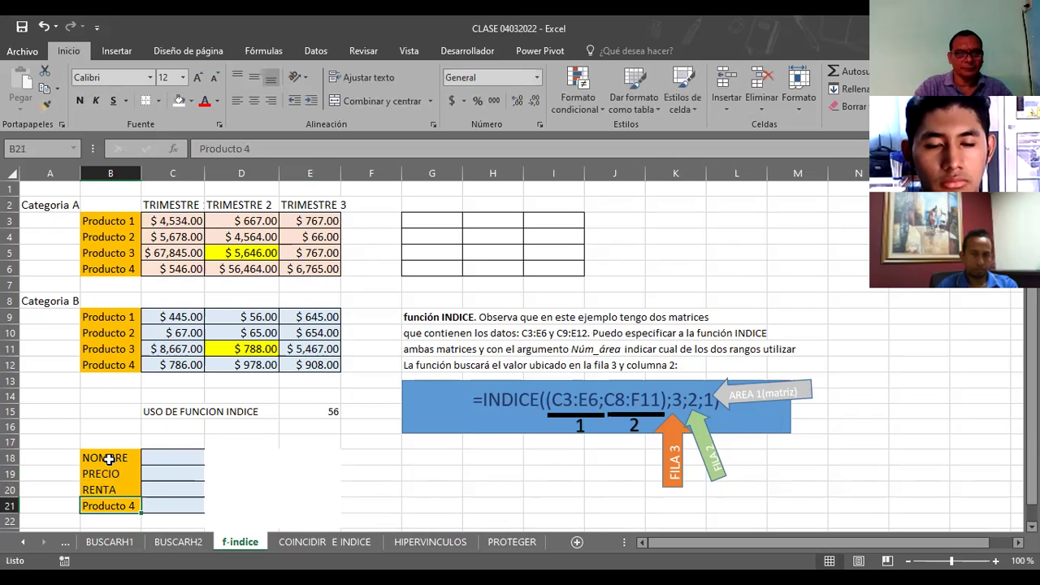
key(BackSpace)
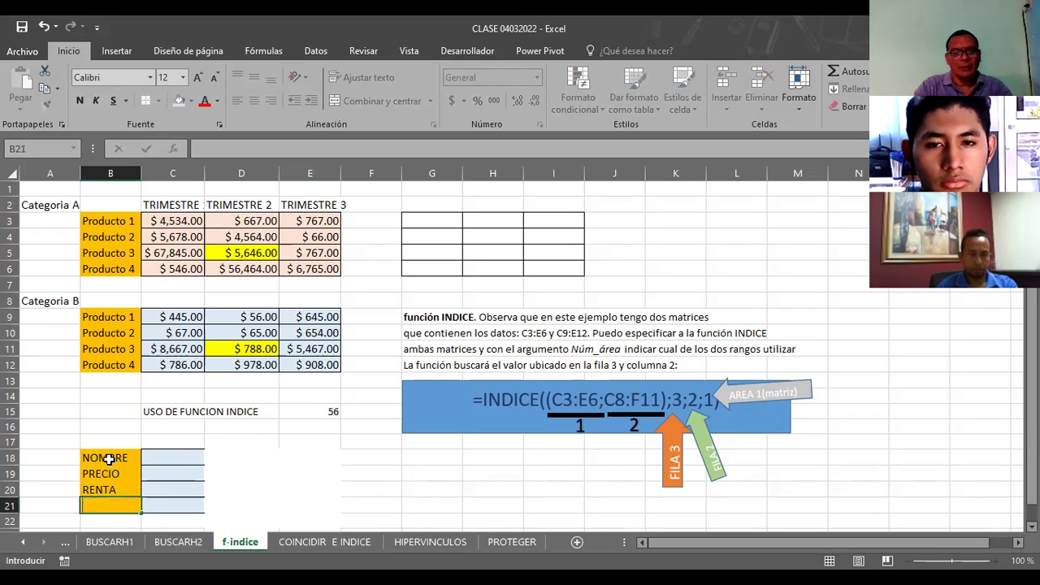
text(TOTAL)
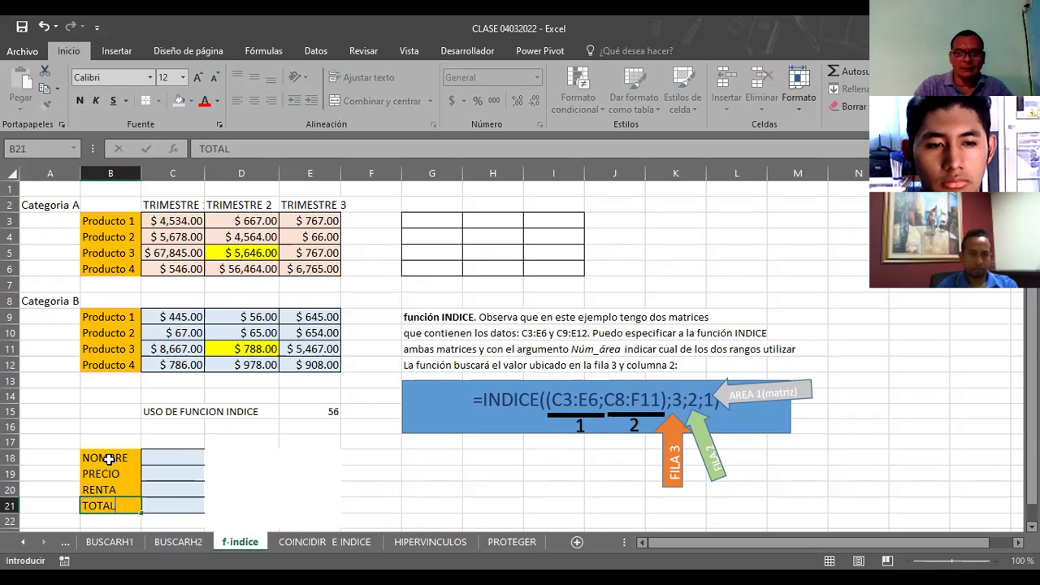
key(Return)
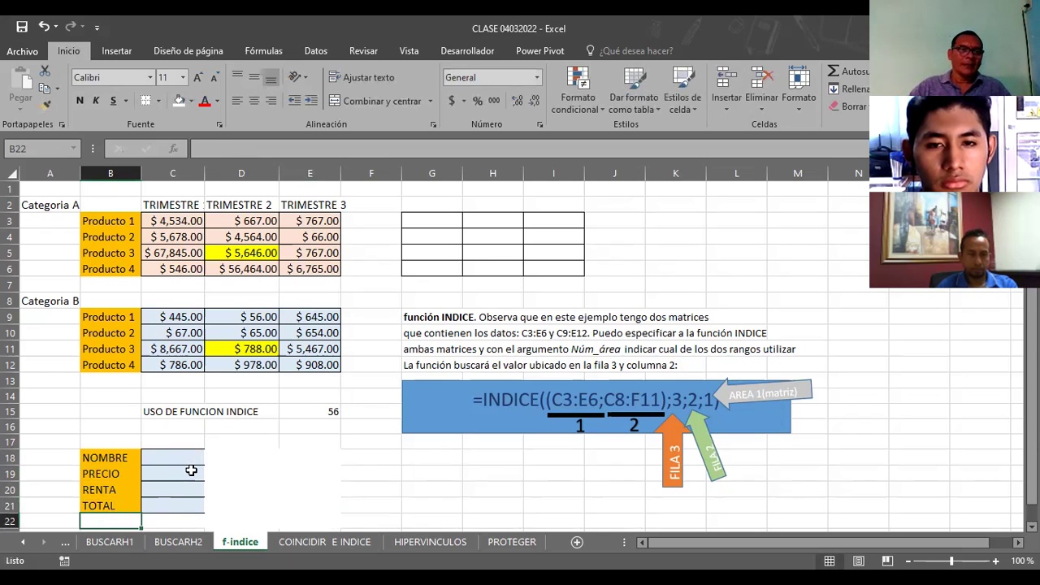
Autofit column C and select C18 beside NOMBRE, showing the Datos tools
double_click(206, 173)
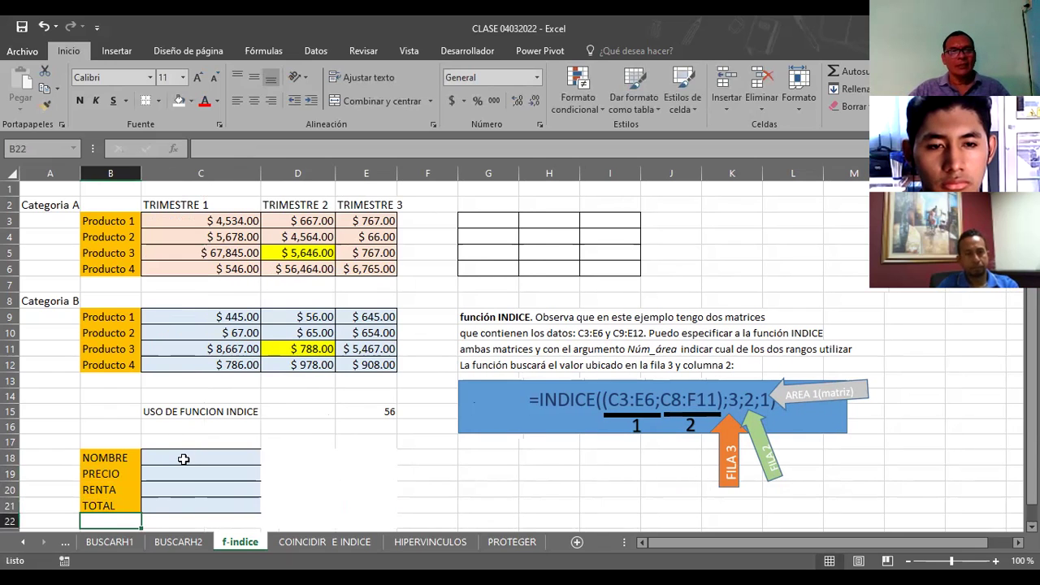
click(184, 460)
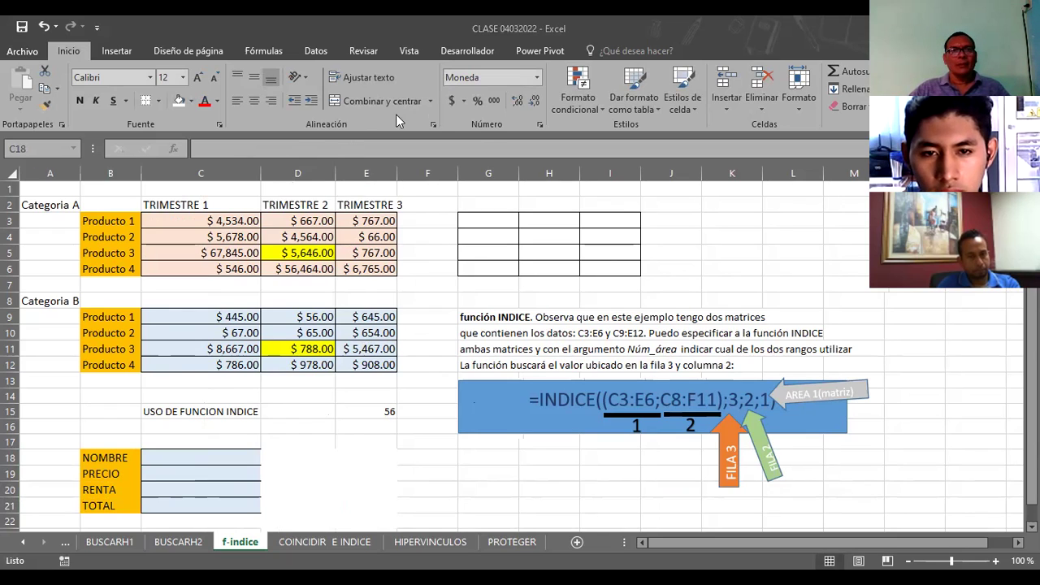
click(314, 50)
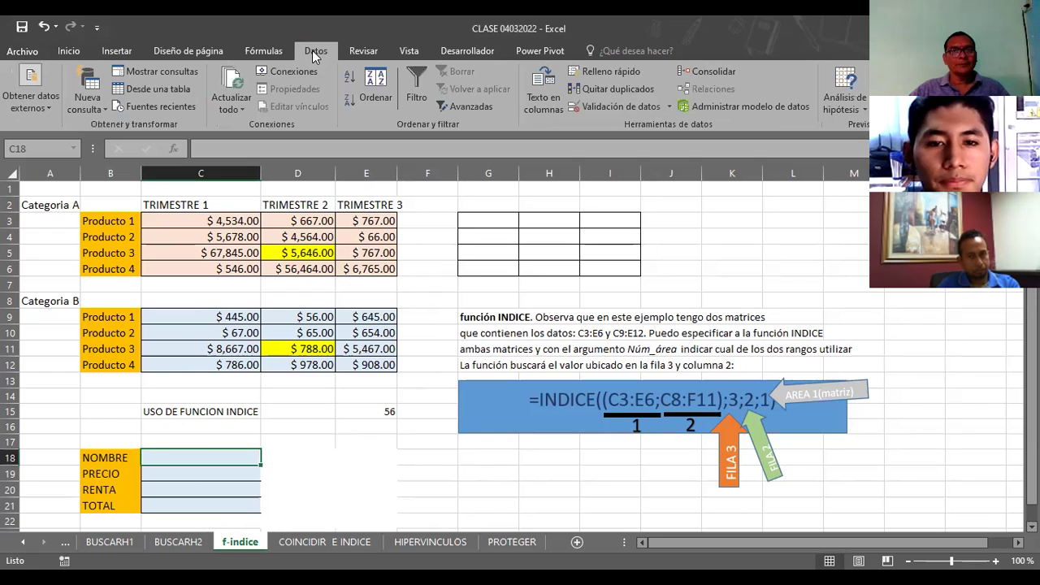
click(669, 109)
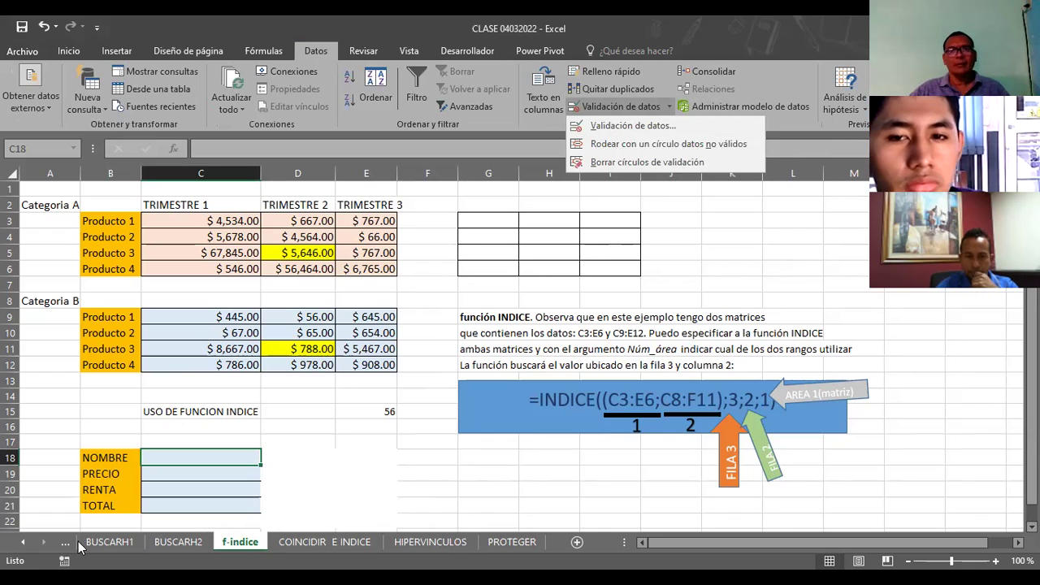
click(319, 343)
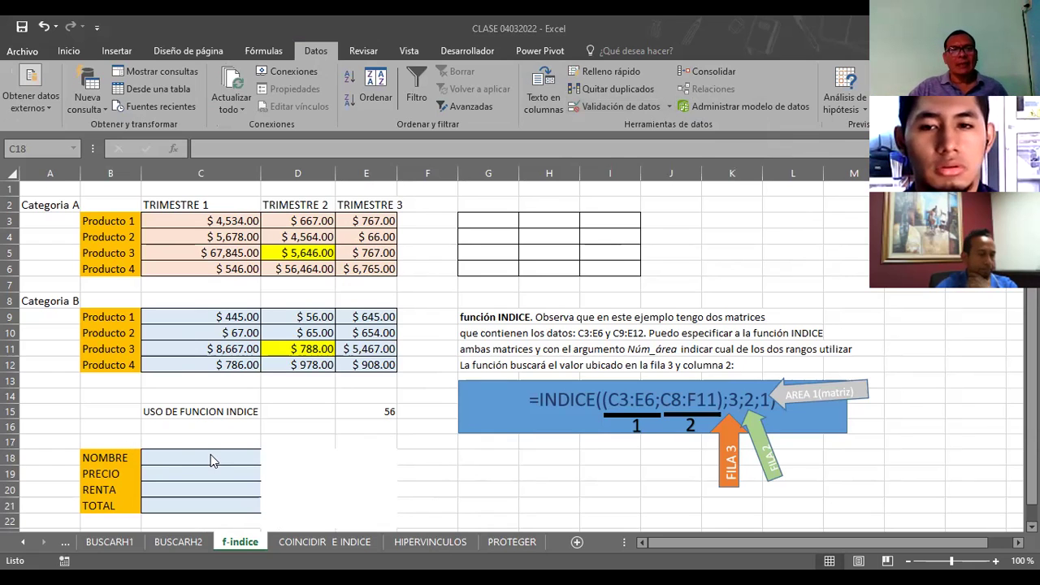
click(346, 491)
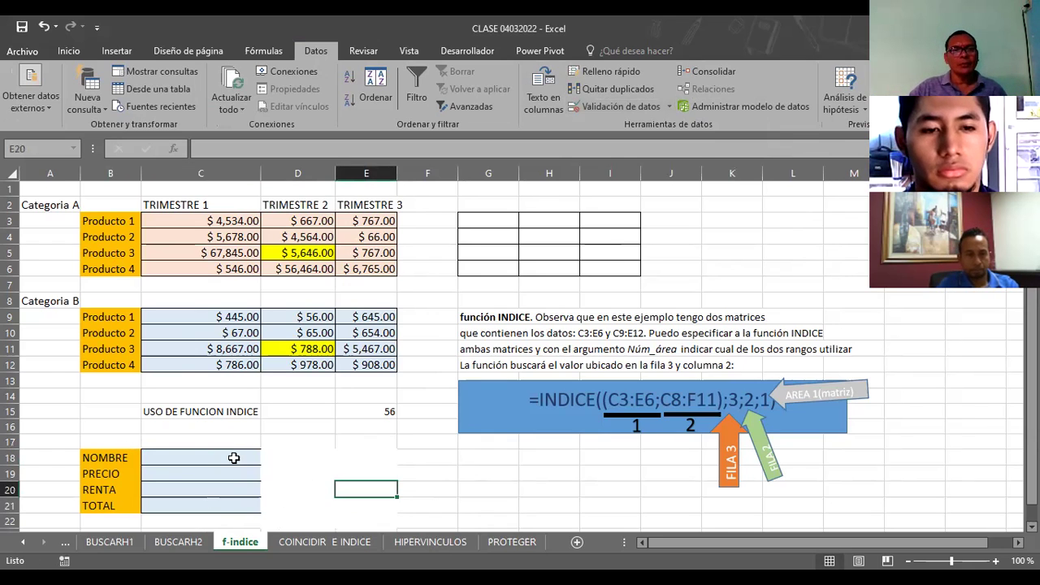
drag(233, 458, 213, 505)
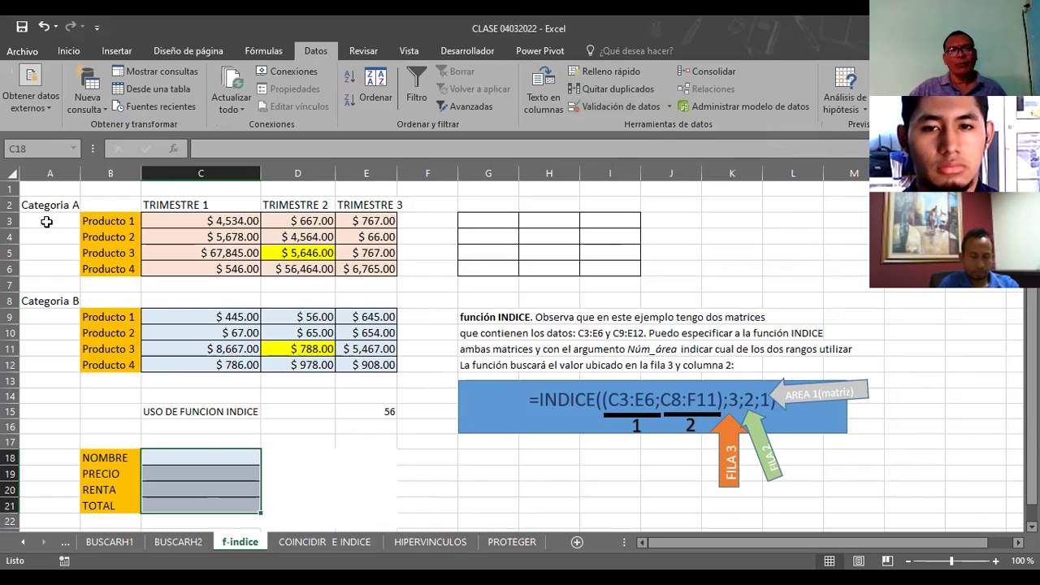
click(187, 455)
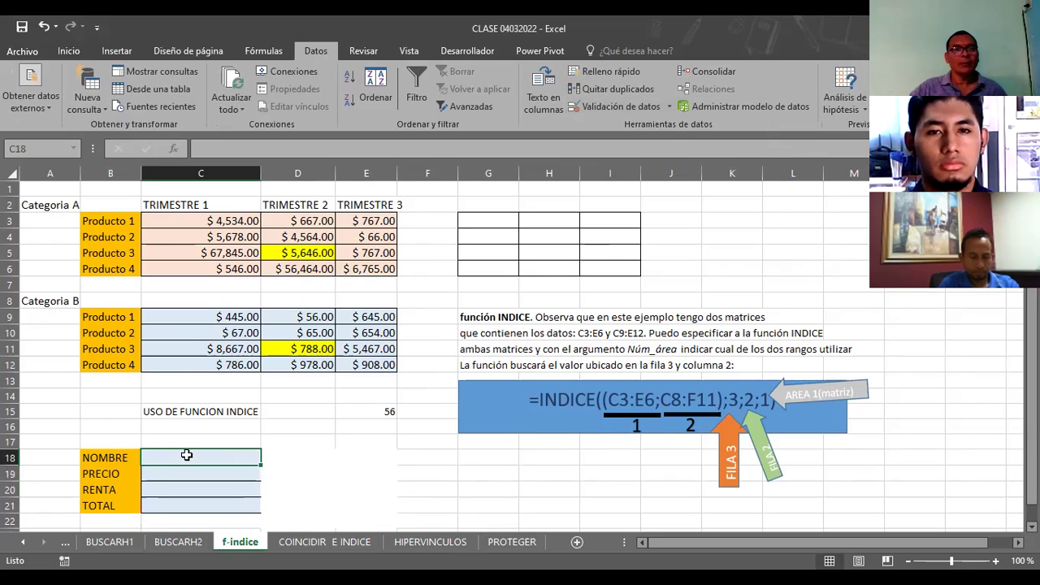
Open the Bordes options for input cells C18:C21 from Inicio, then reselect C18
drag(187, 456, 190, 504)
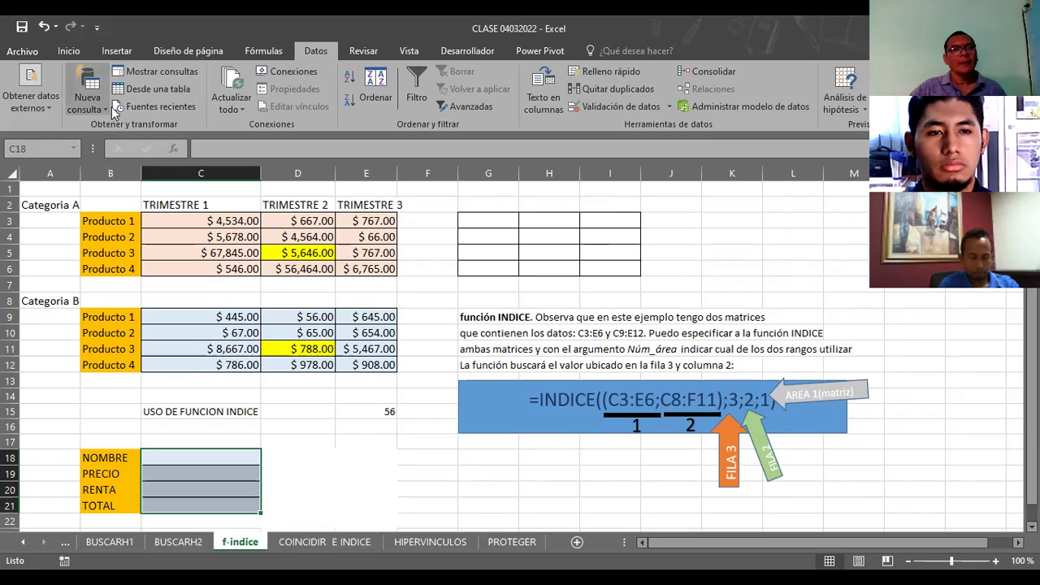
click(71, 52)
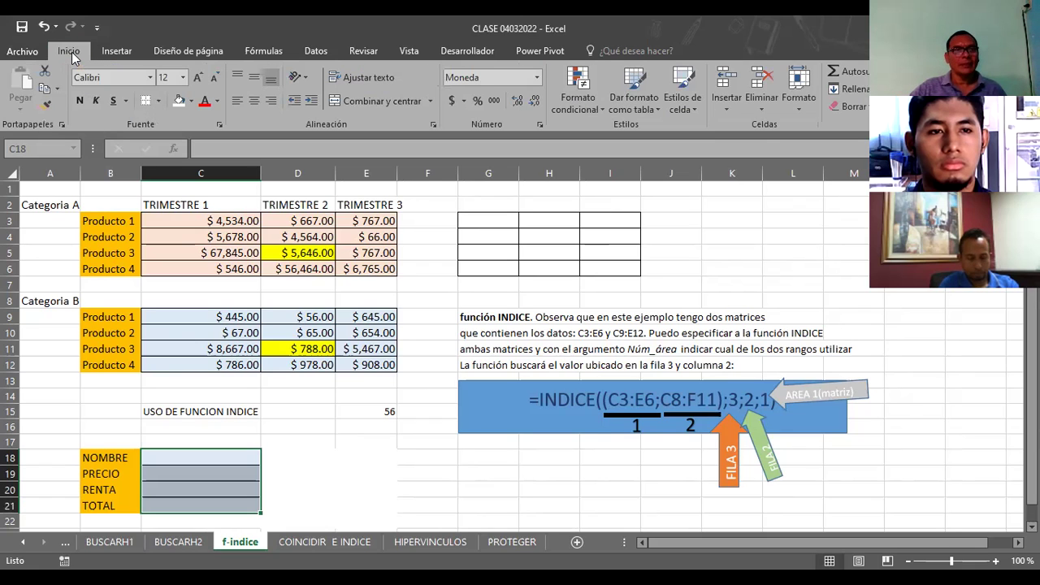
click(159, 101)
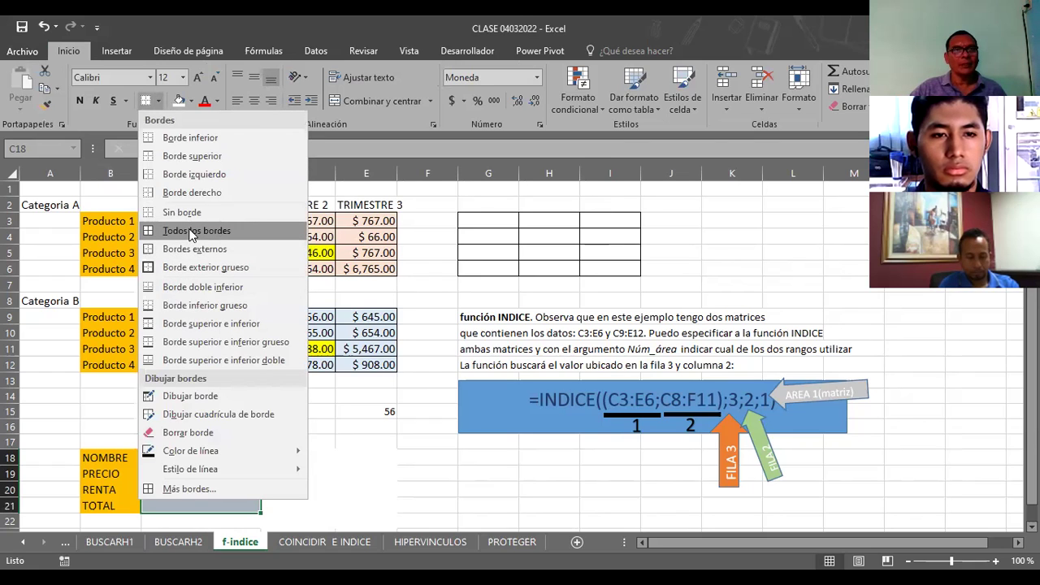
click(362, 490)
click(208, 456)
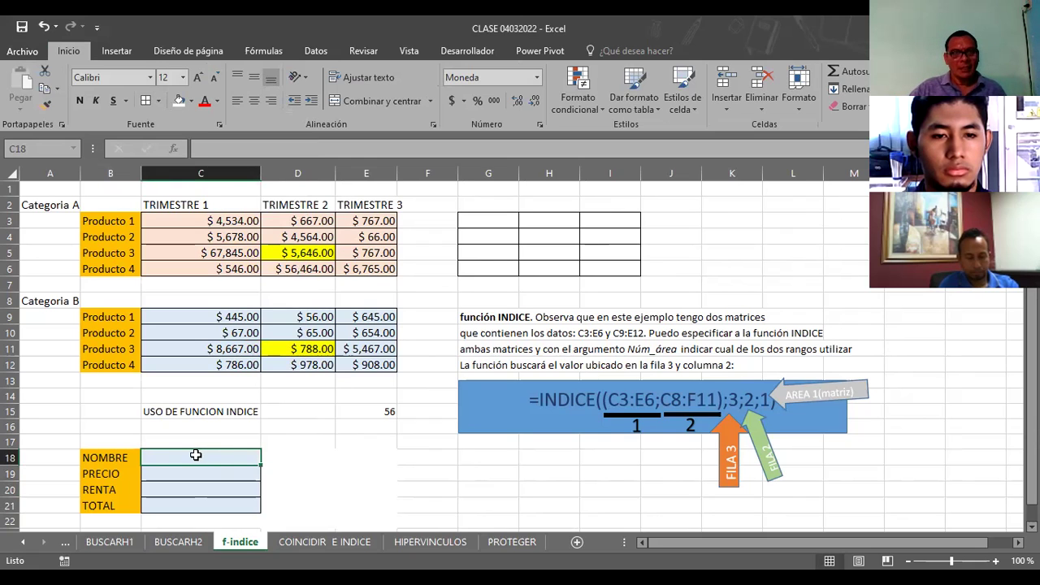
Apply the Texto number format to cell C18 via Formato de celdas
right_click(195, 460)
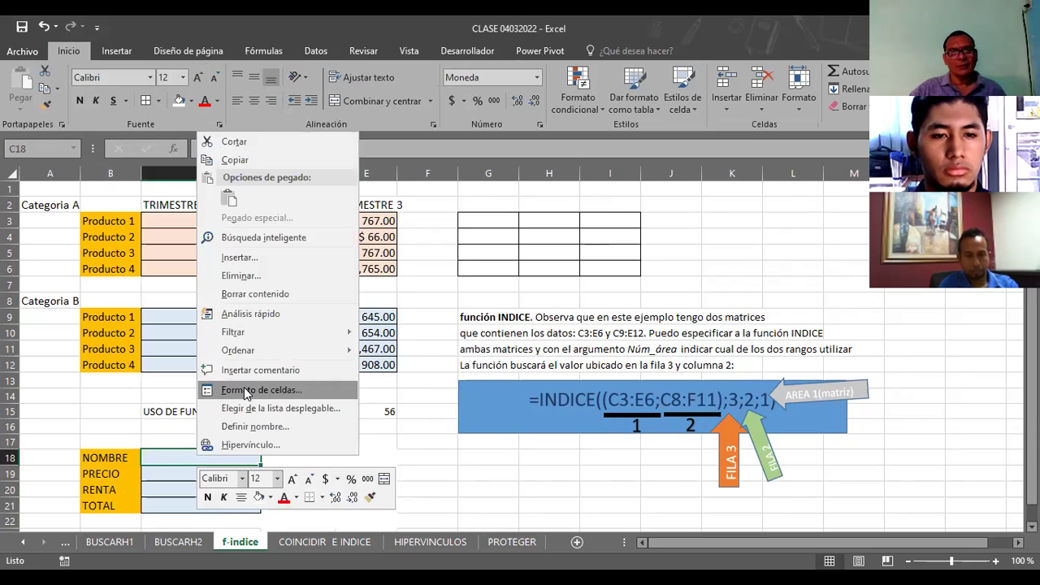
click(245, 390)
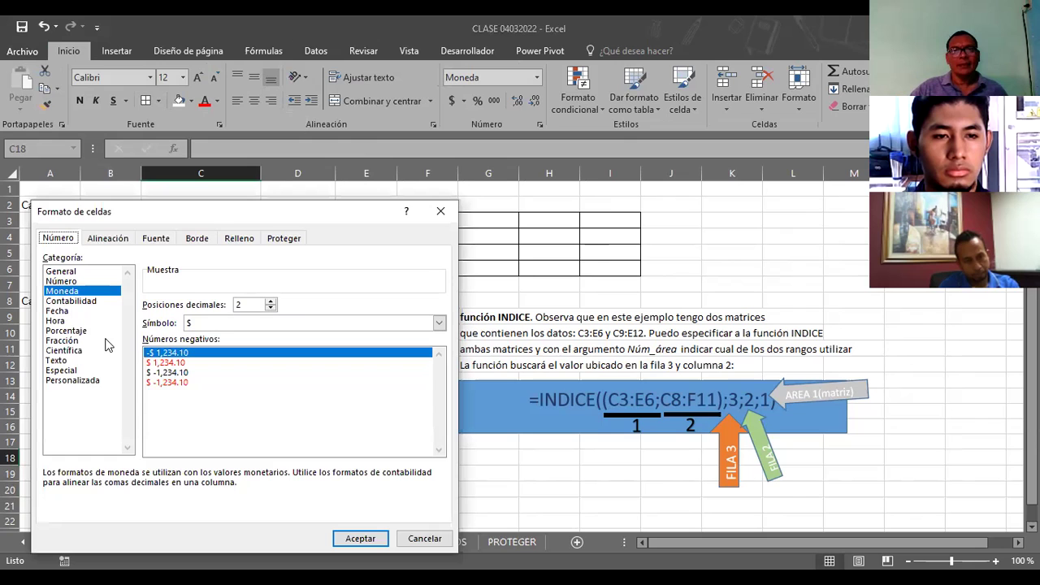
click(56, 360)
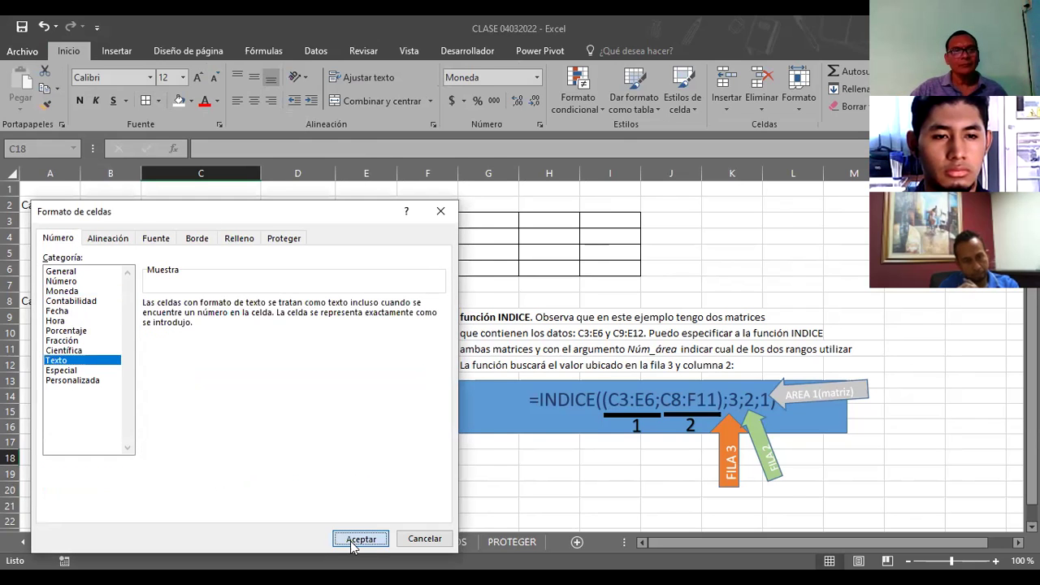
click(352, 540)
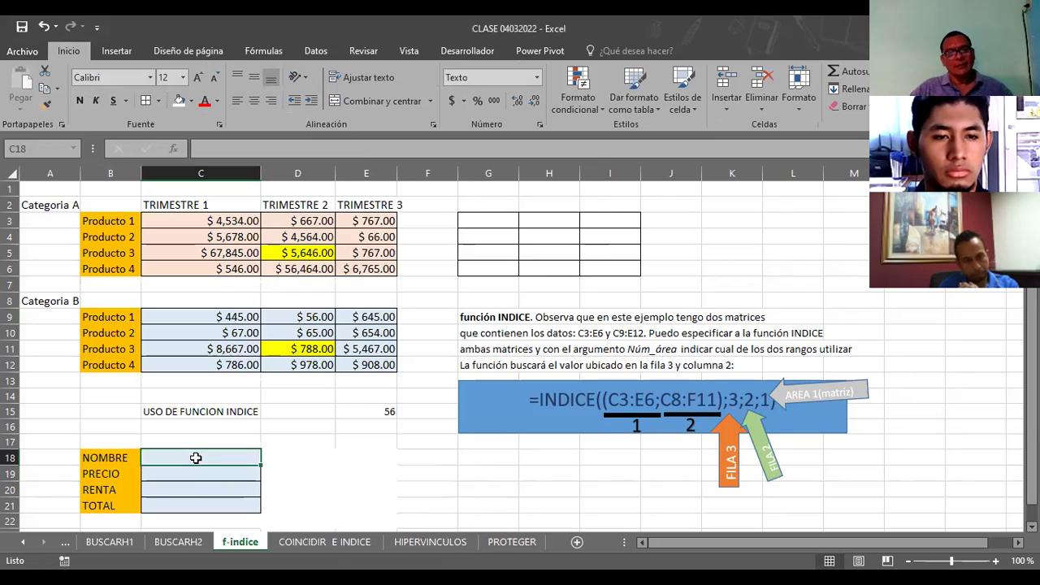
text(6546)
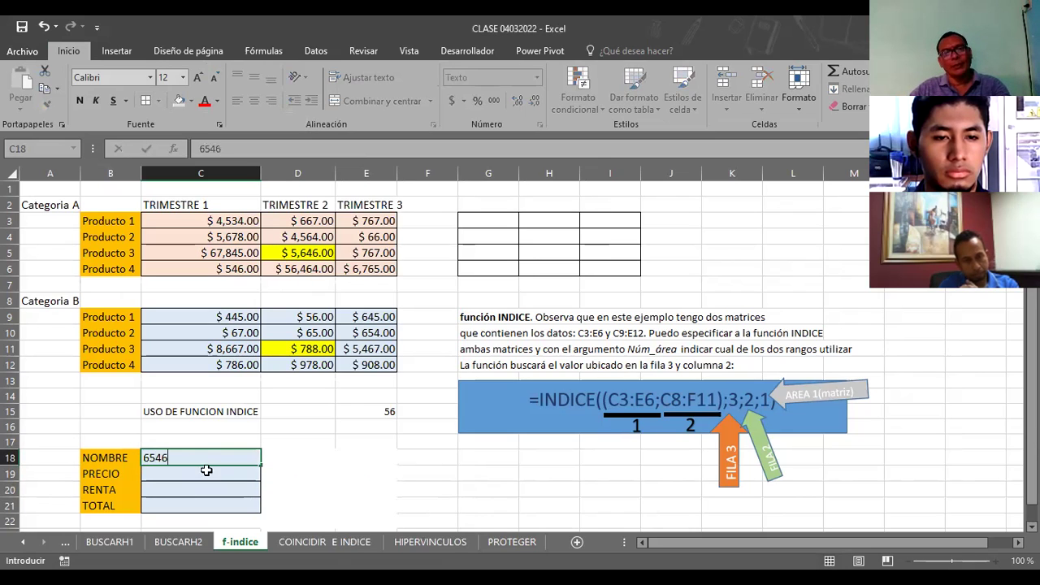
key(Return)
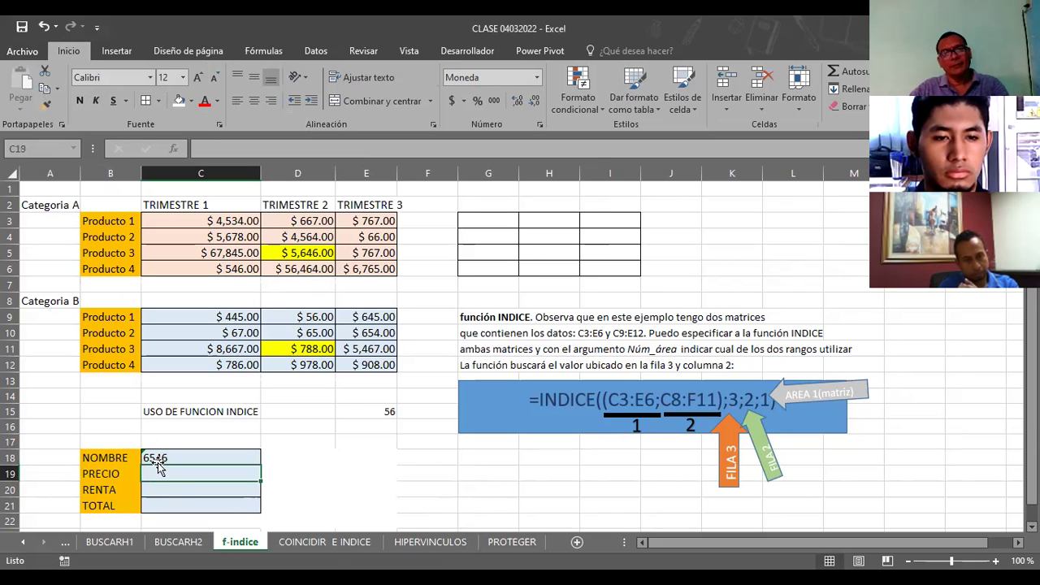
text(YHY)
click(161, 458)
text(YUY`TUT)
key(Return)
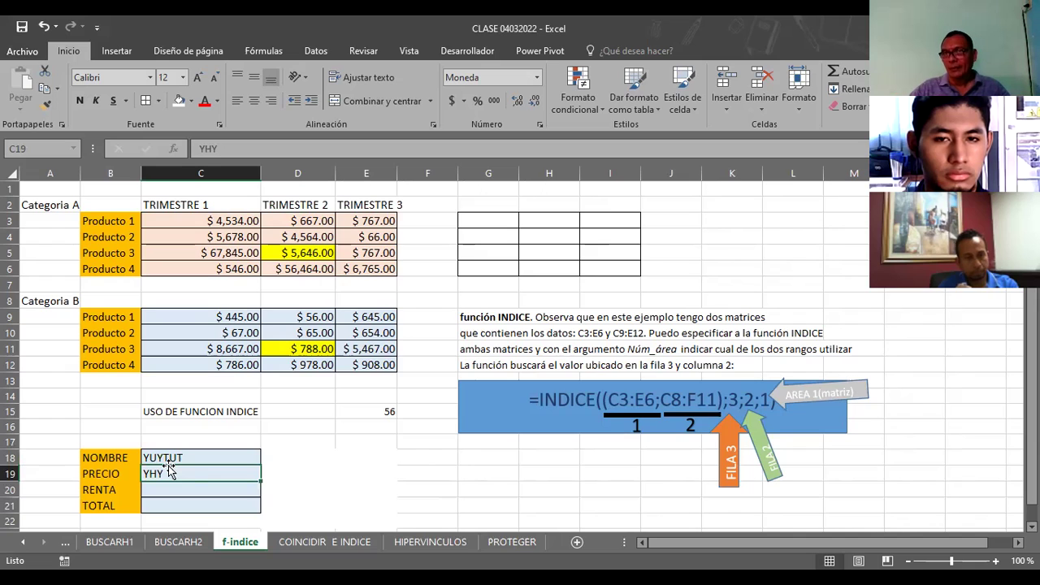
click(168, 459)
key(Delete)
click(179, 472)
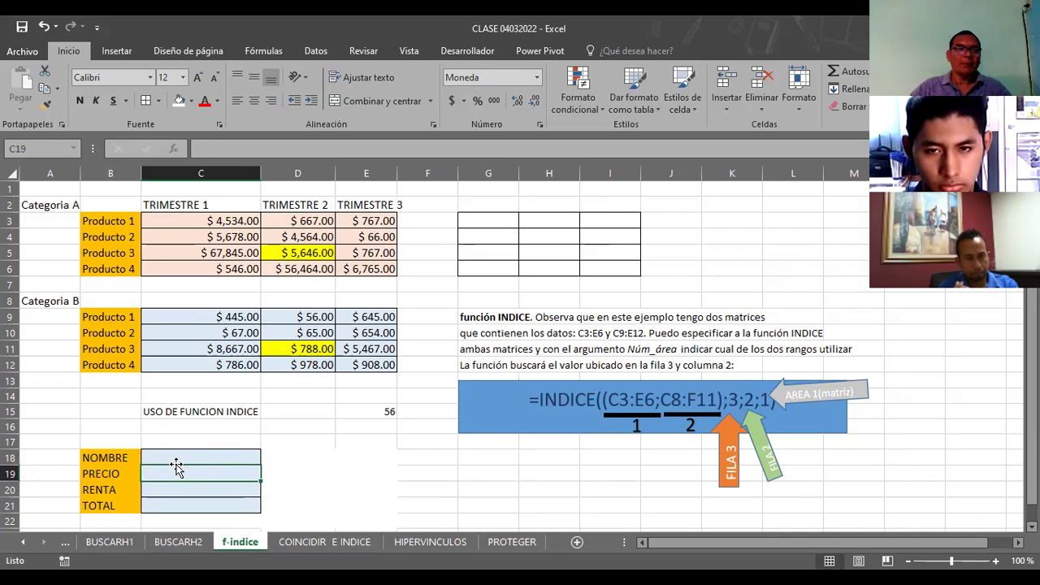
key(Delete)
click(177, 455)
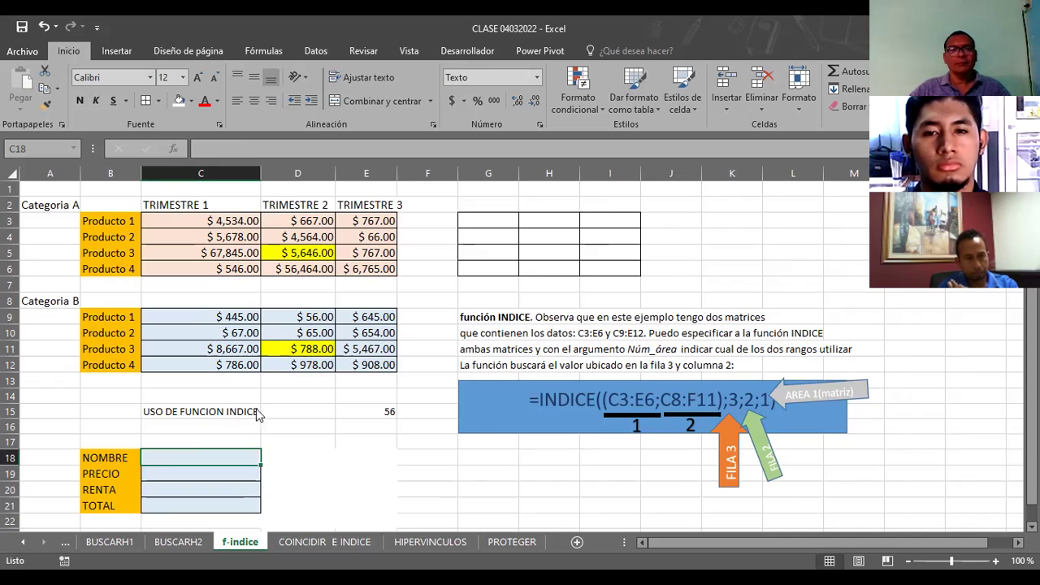
click(187, 460)
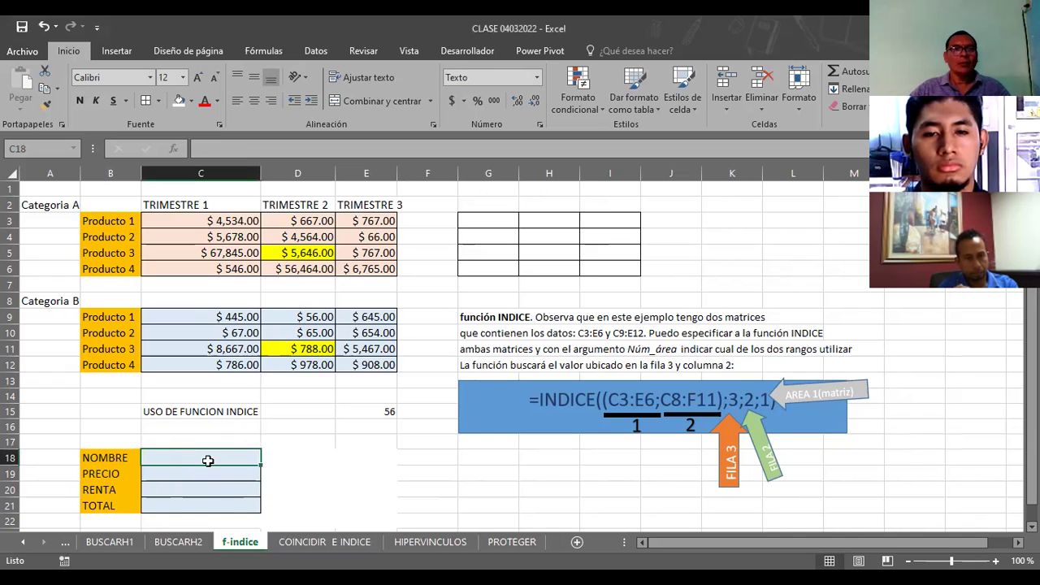
Open Validación de datos for C18 and browse the Permitir value types
click(307, 52)
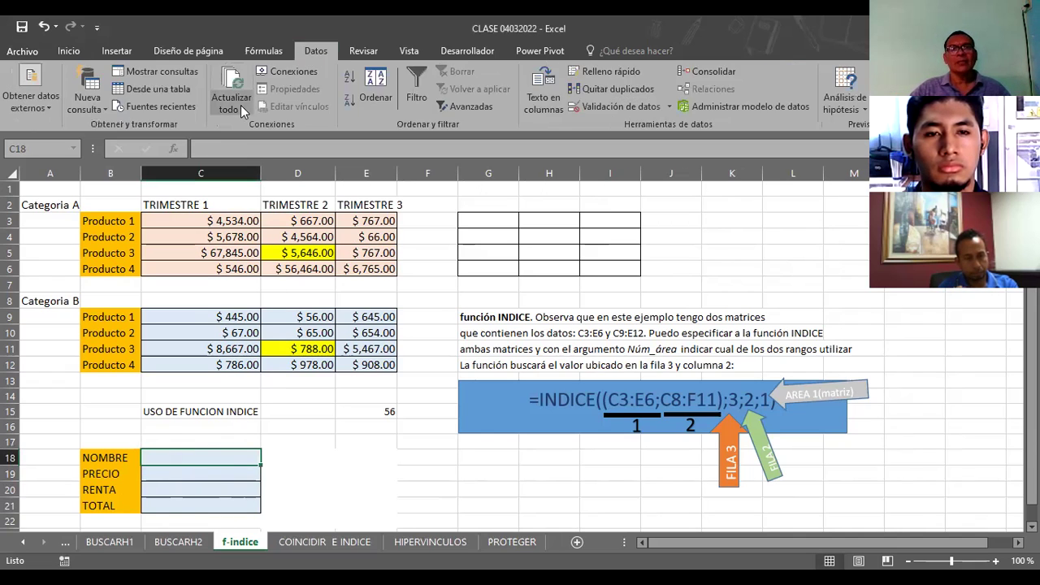
click(669, 103)
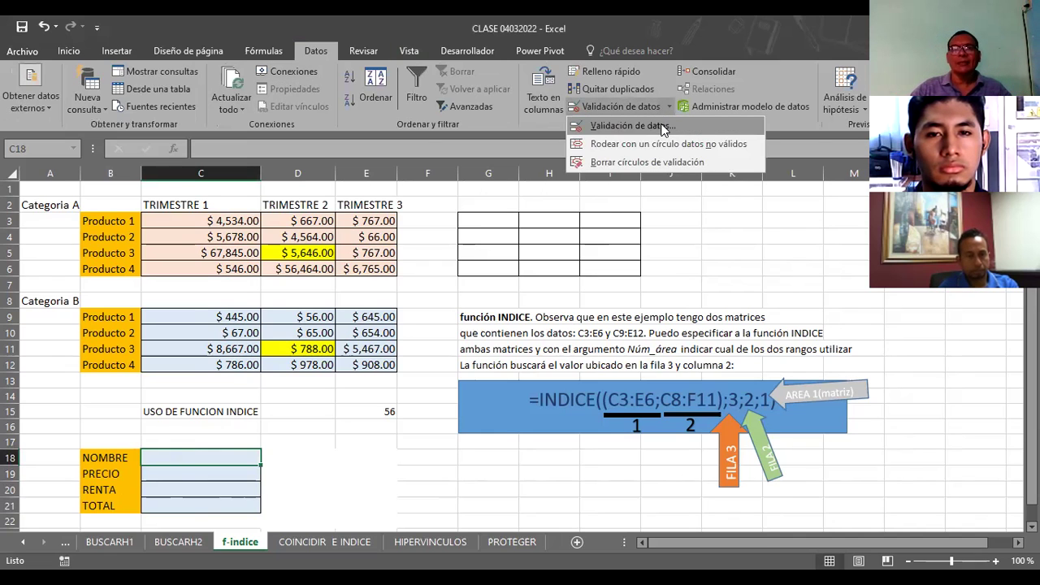
click(664, 127)
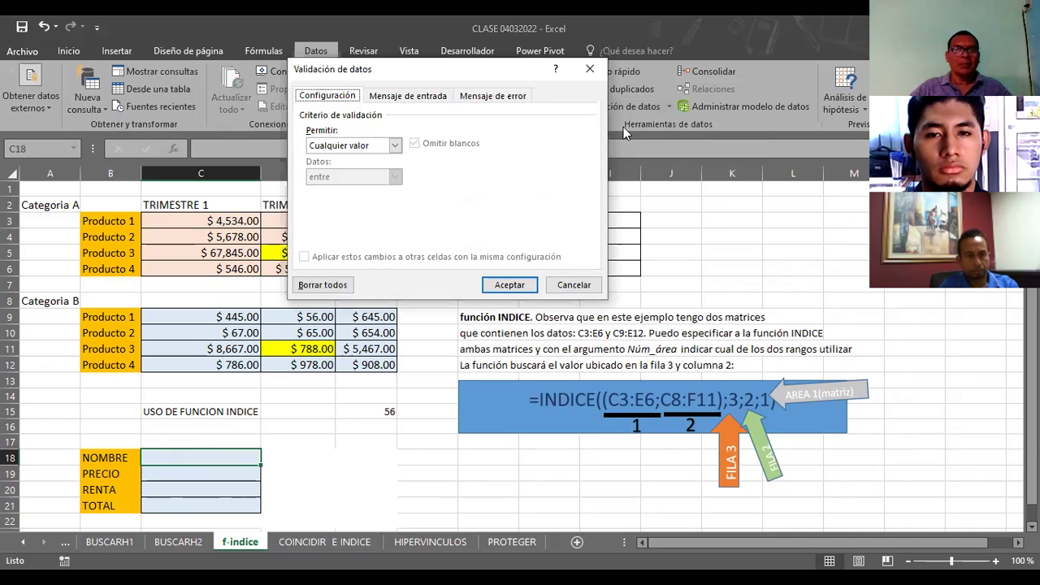
key(Tab)
key(alt+Down)
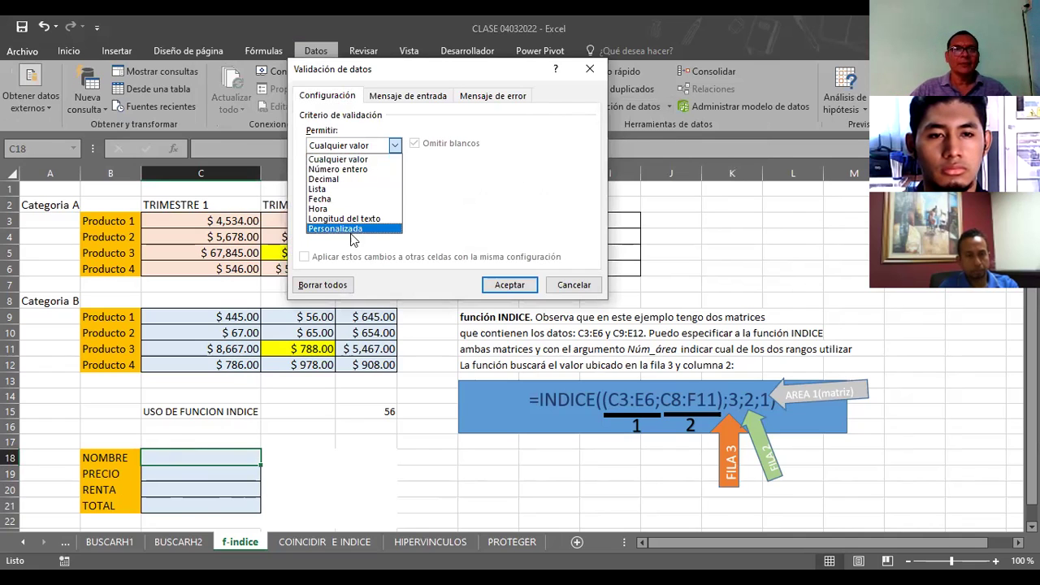
key(Up)
key(Up)
key(Down)
key(Up)
key(Up)
key(Up)
key(Up)
key(Up)
key(Down)
key(Down)
key(Down)
key(Down)
key(Down)
key(Down)
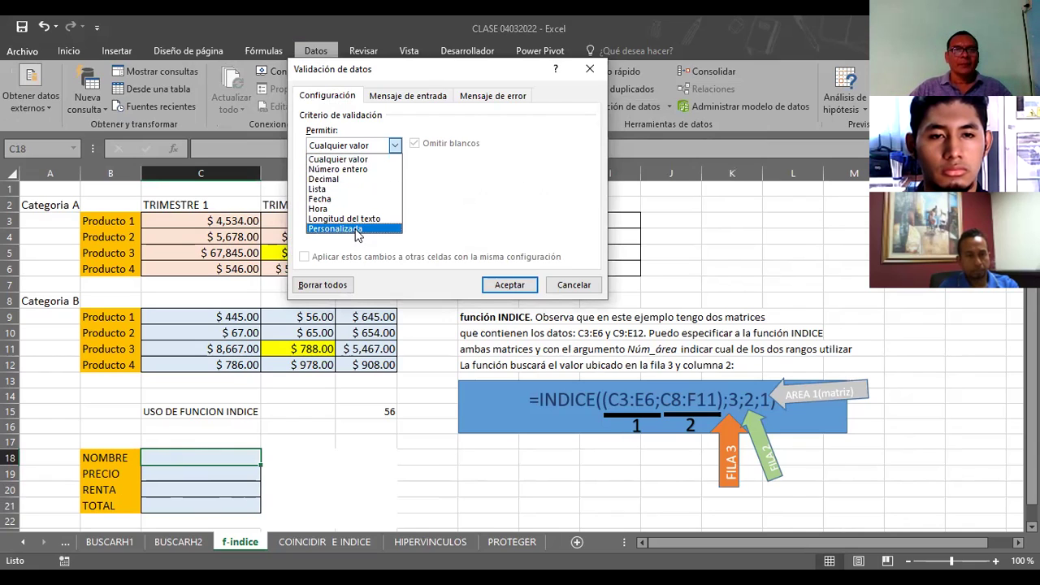
Set Permitir to Longitud del texto between 5 and 12 and apply it
click(355, 231)
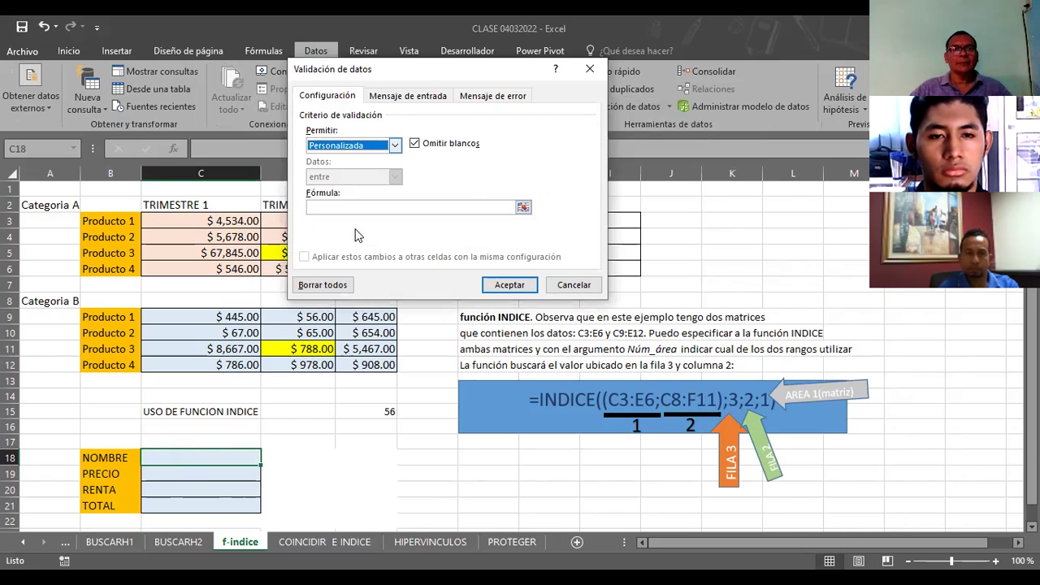
key(alt+Down)
key(Up)
key(Up)
key(Up)
key(Down)
key(Down)
key(Return)
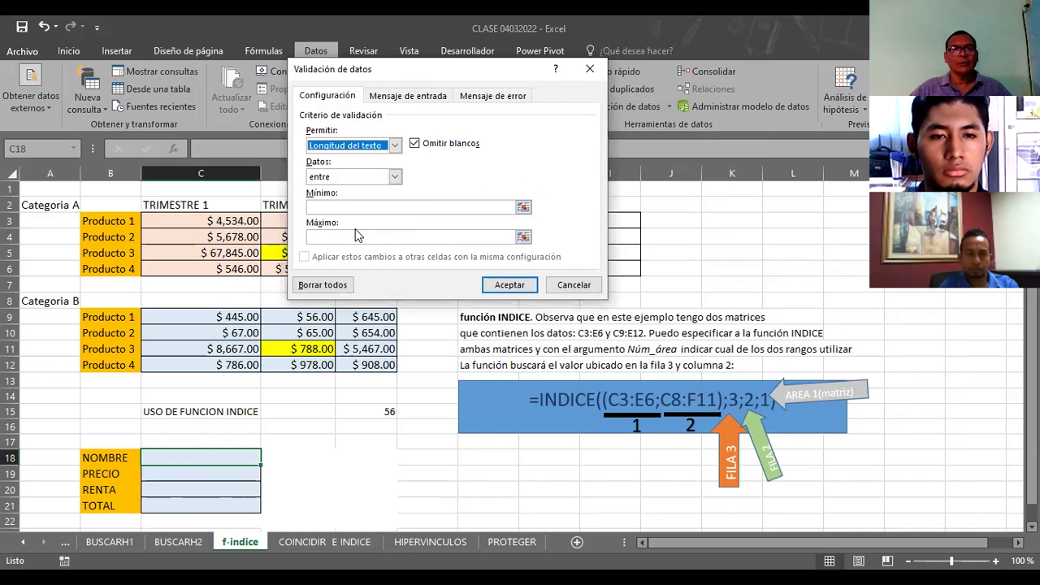
click(355, 236)
text(12)
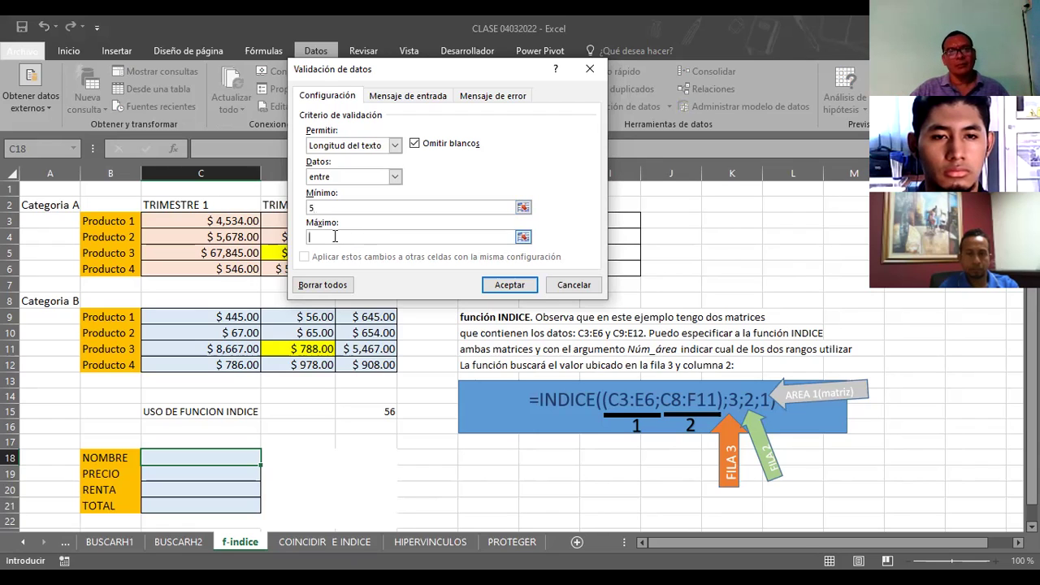
click(509, 284)
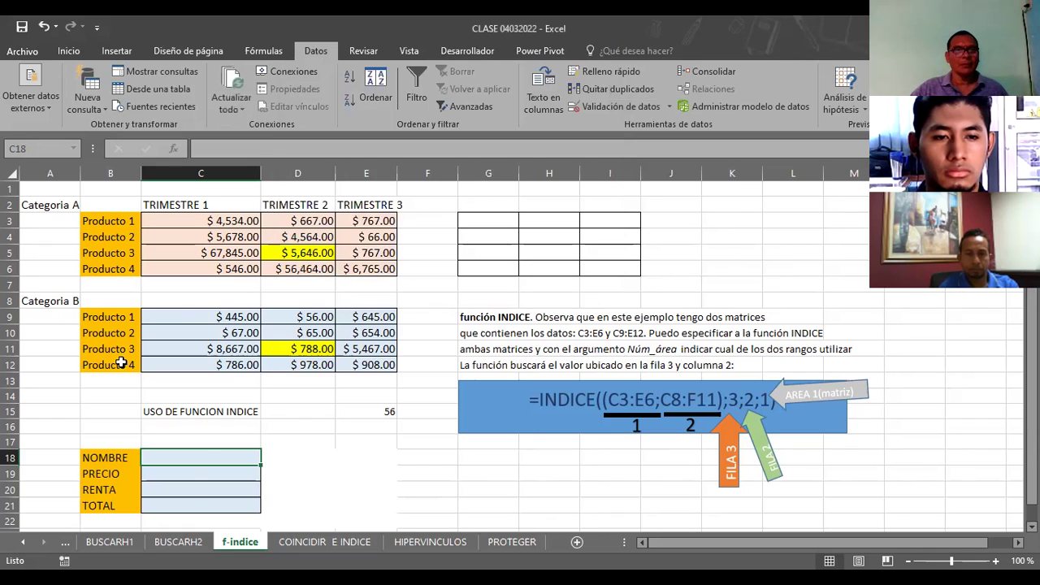
Test C18 with 'JOSE', cancel the rejected entry, and reopen Validación de datos
text(JOSE)
click(192, 454)
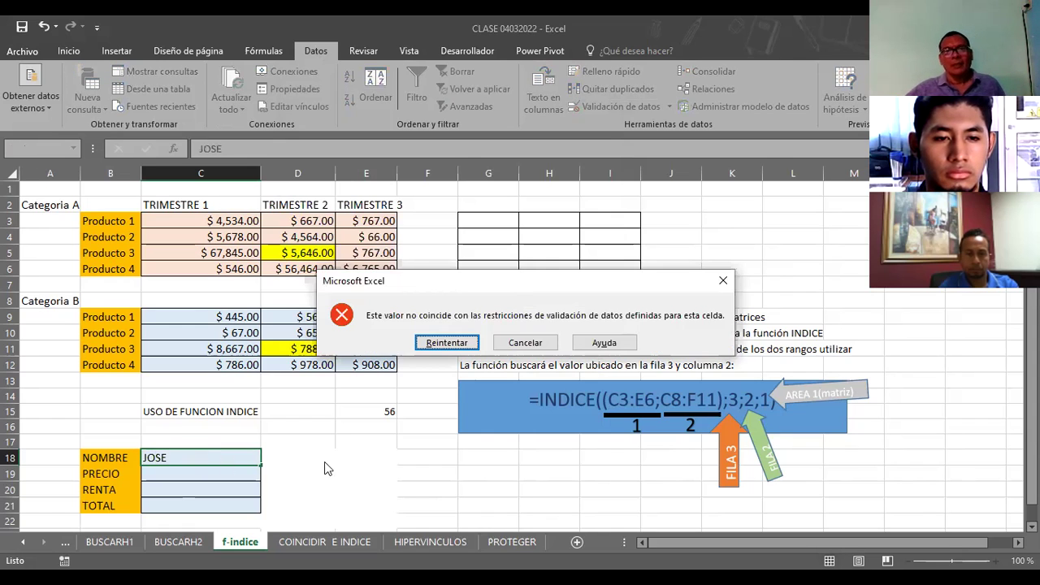
click(518, 343)
key(Escape)
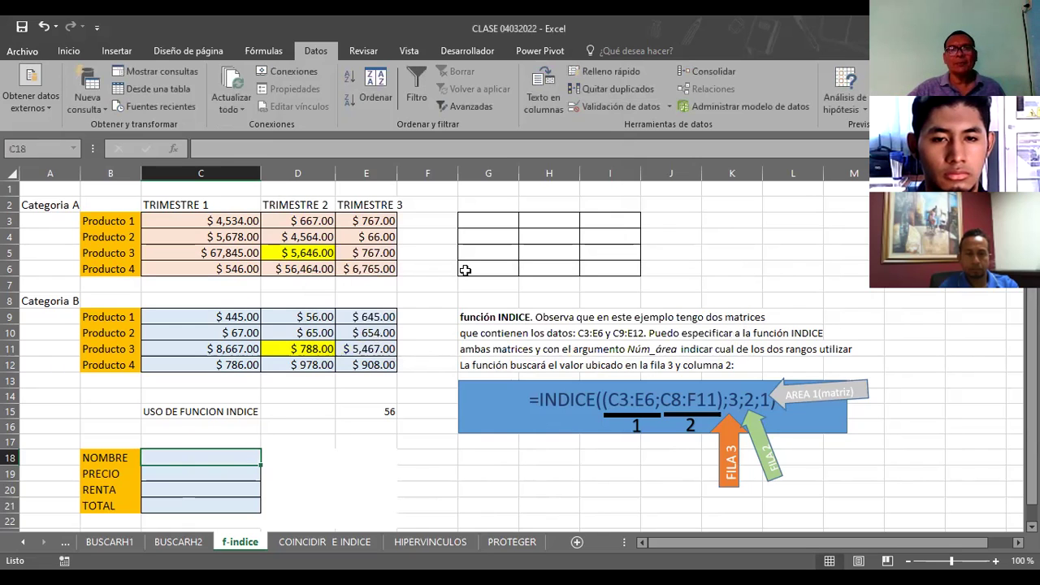
click(669, 105)
click(595, 128)
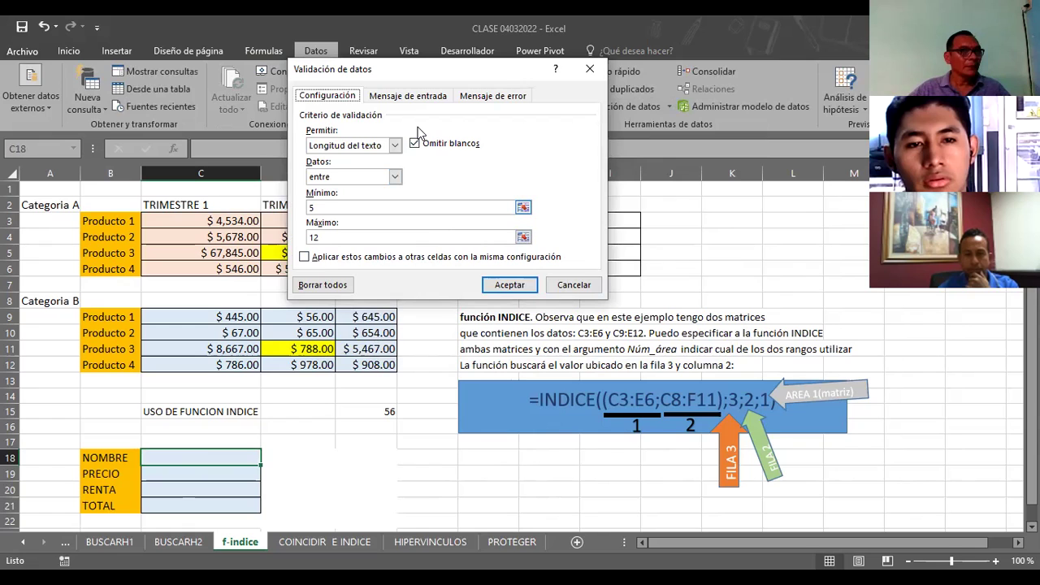
Change C18's text-length limits to minimum 1 and maximum 23 and confirm
click(341, 207)
key(BackSpace)
key(BackSpace)
key(BackSpace)
click(501, 284)
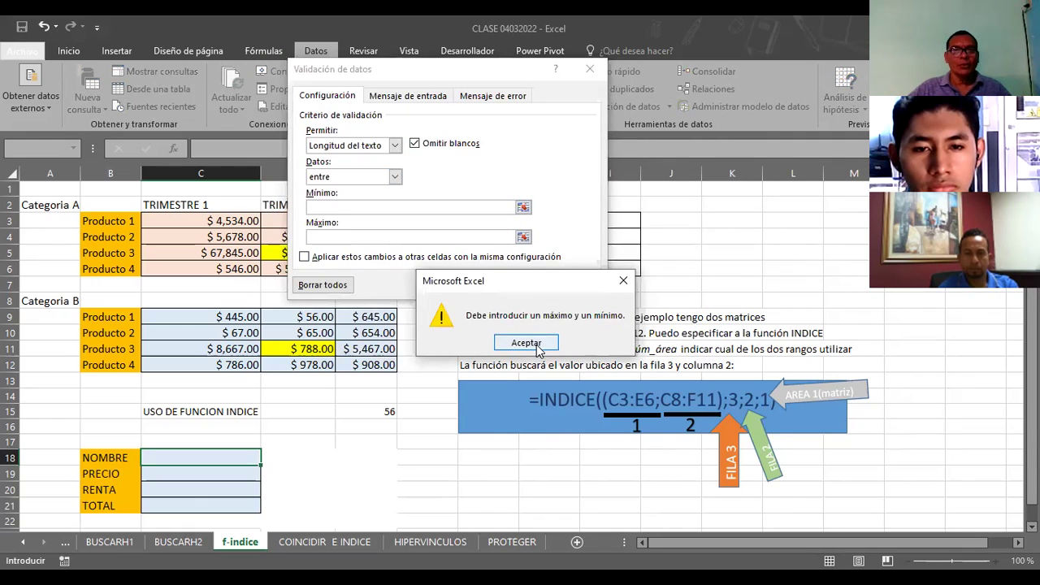
click(524, 343)
click(350, 235)
text(23)
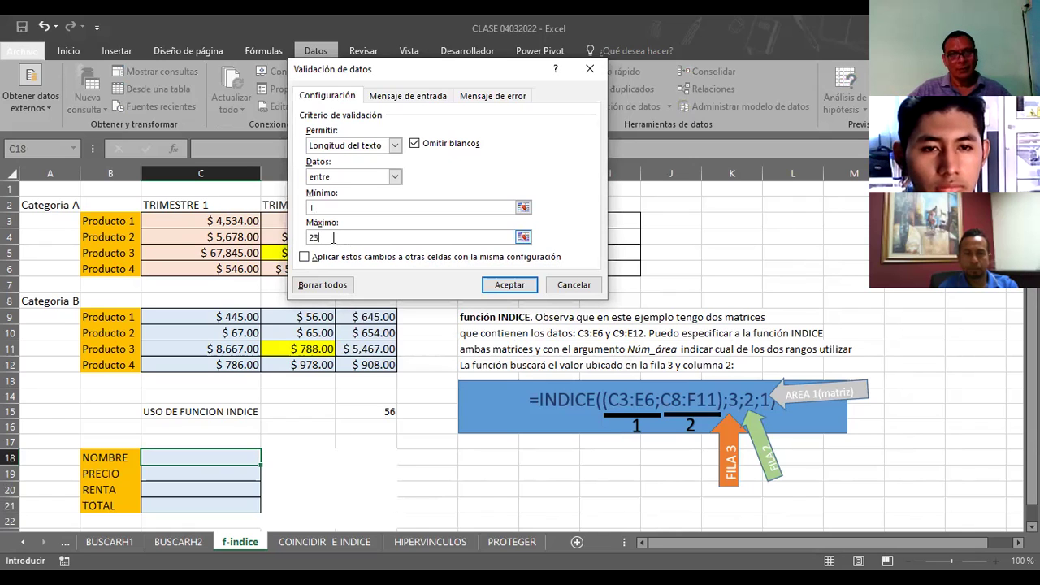
click(496, 286)
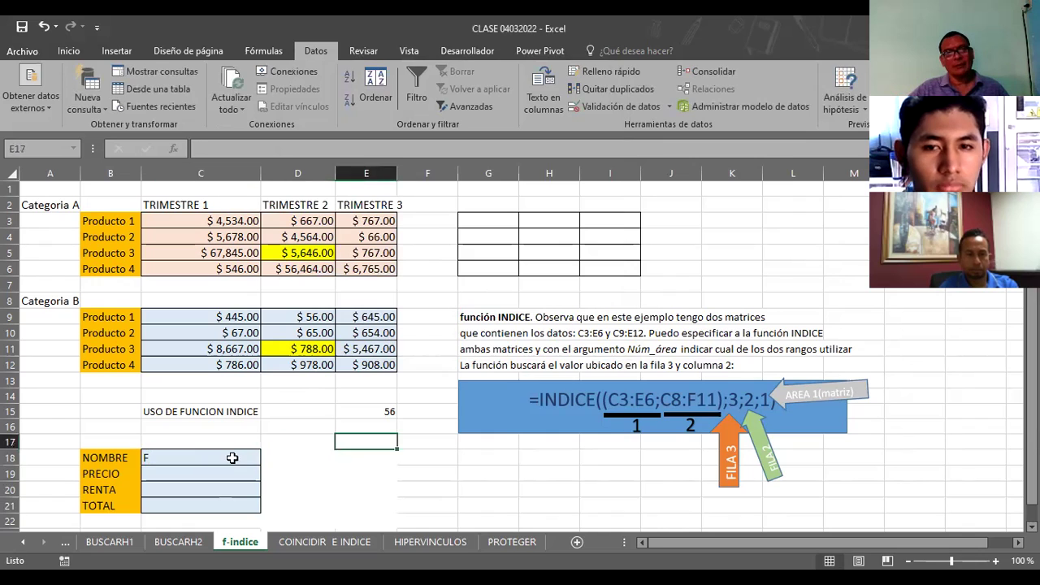
Replace the test text in the NOMBRE cell C18 with a four-letter name
text(FGD)
key(Escape)
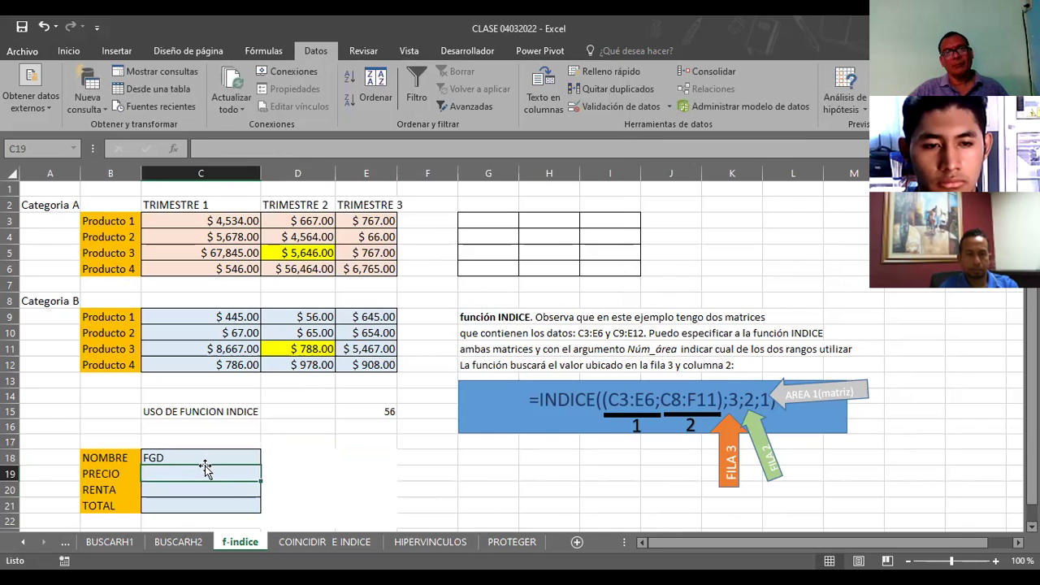
text(DFGD)
click(379, 475)
click(222, 457)
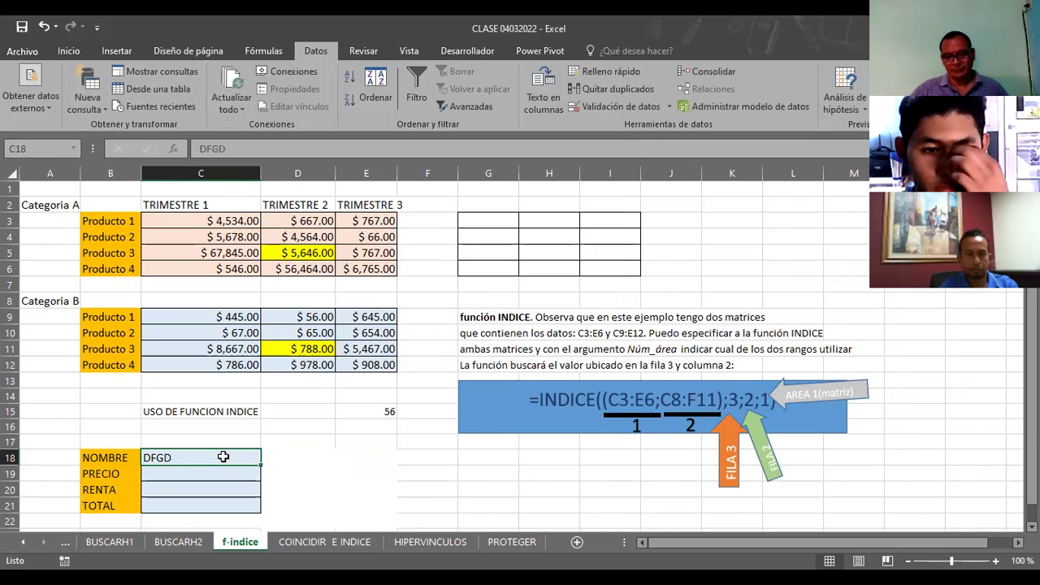
text(JOS)
key(Return)
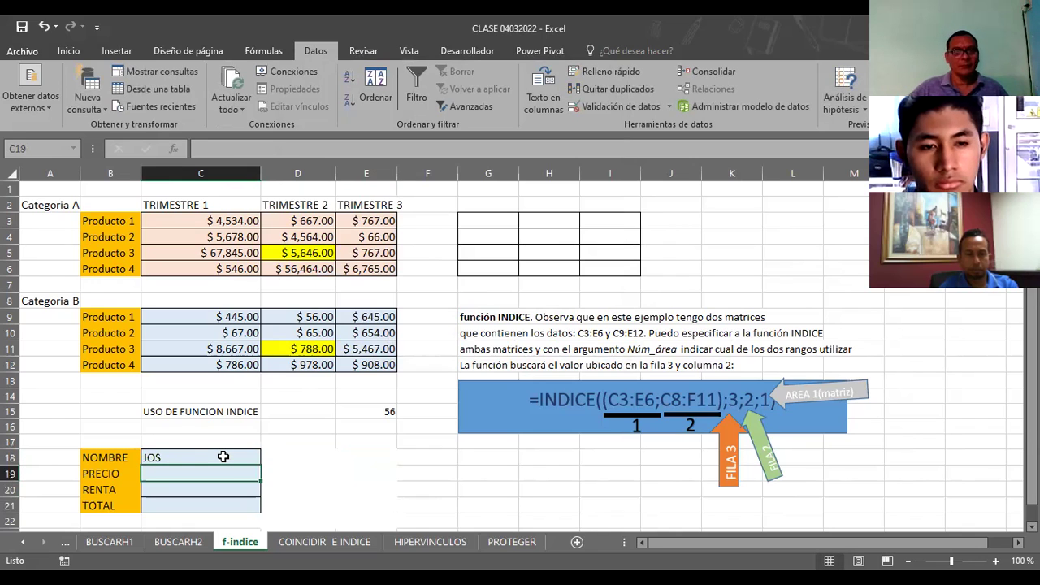
click(223, 457)
text(JOSE)
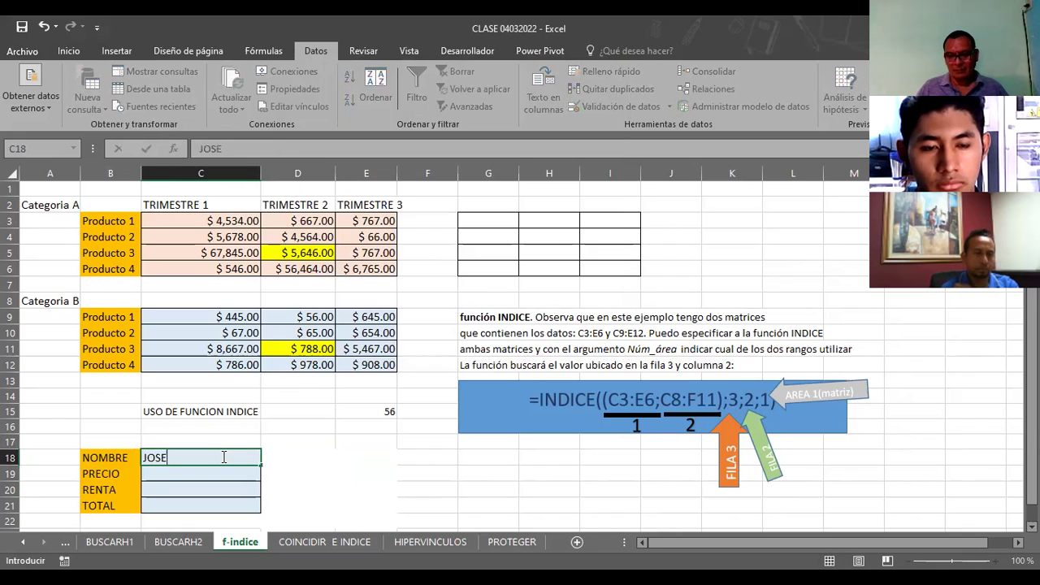
key(Return)
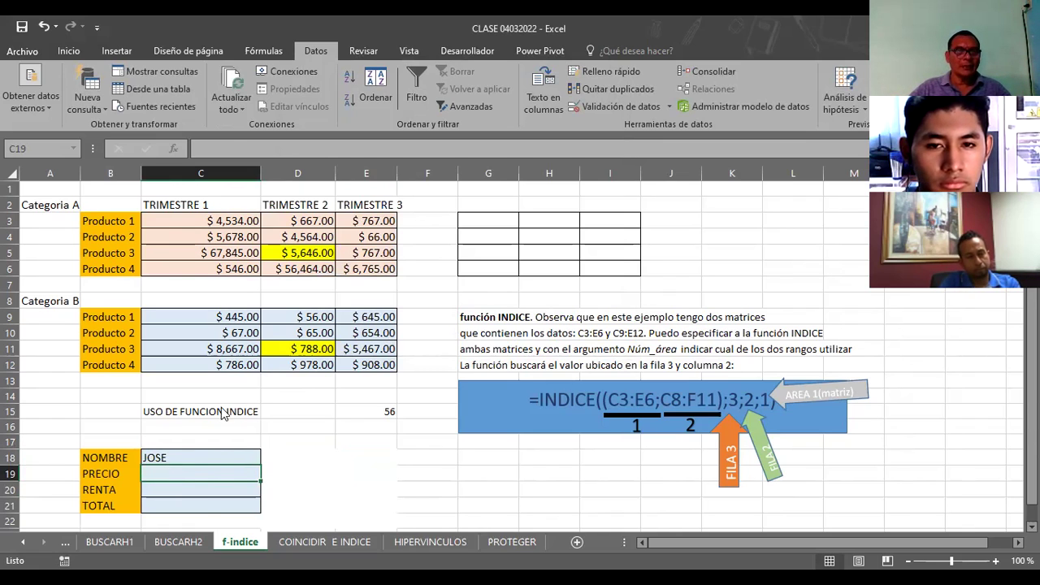
Format the PRECIO cell C19 with the Número number format
right_click(162, 473)
click(221, 407)
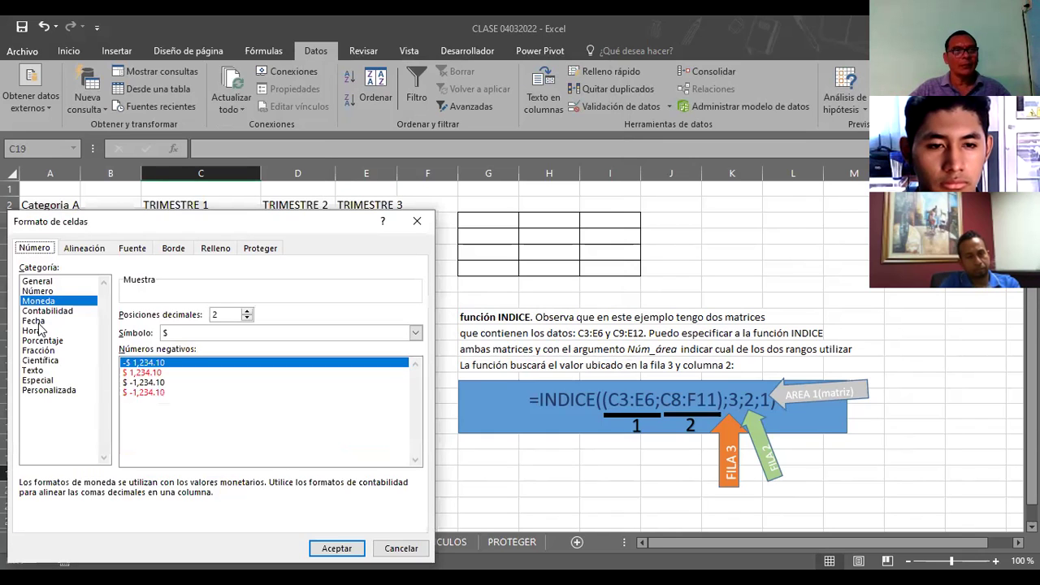
click(42, 291)
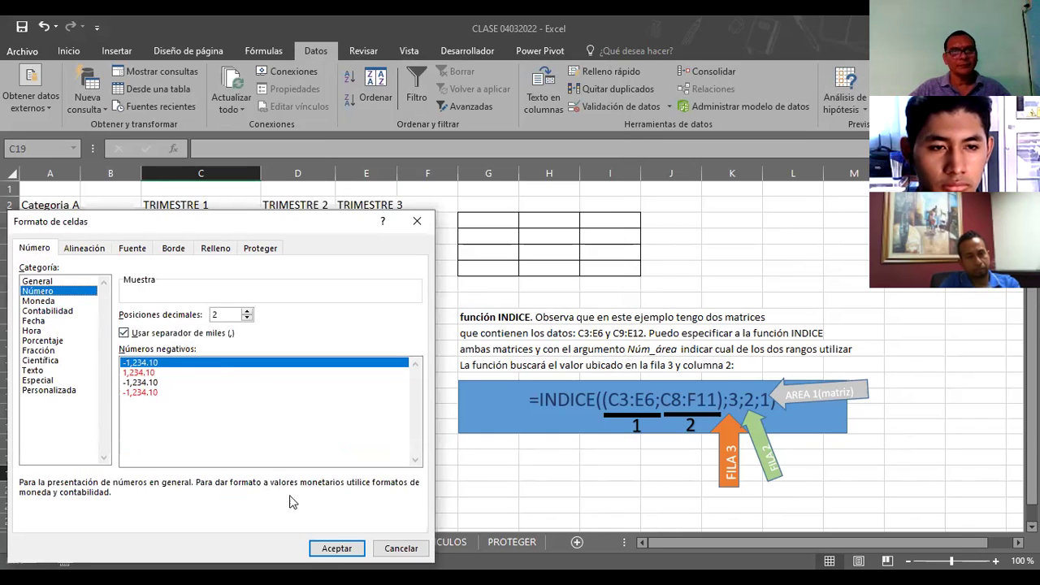
click(333, 548)
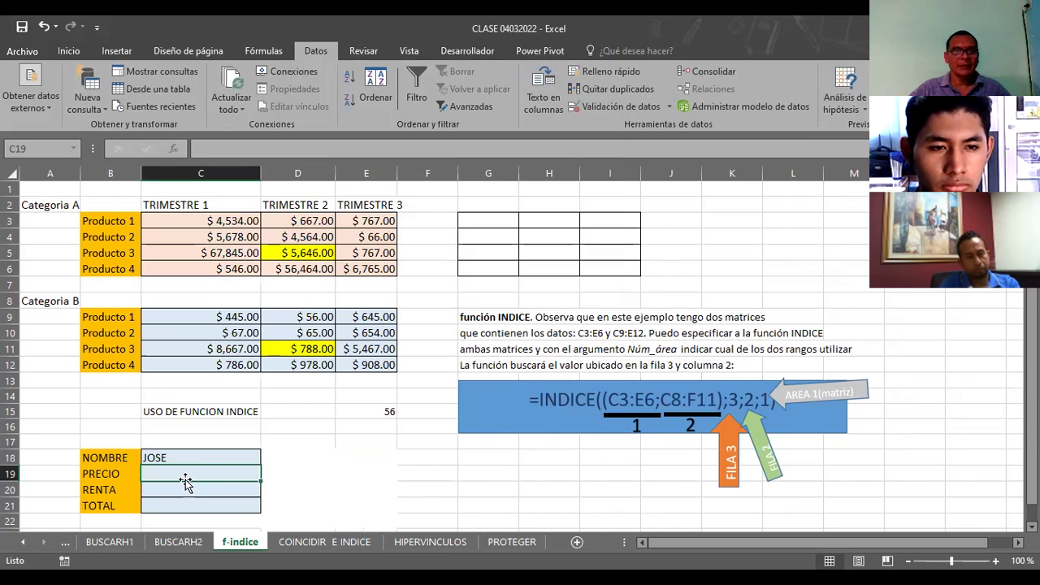
Test-enter FDGDFG in C19 and C20, then clear C19 again
text(FDGDFG)
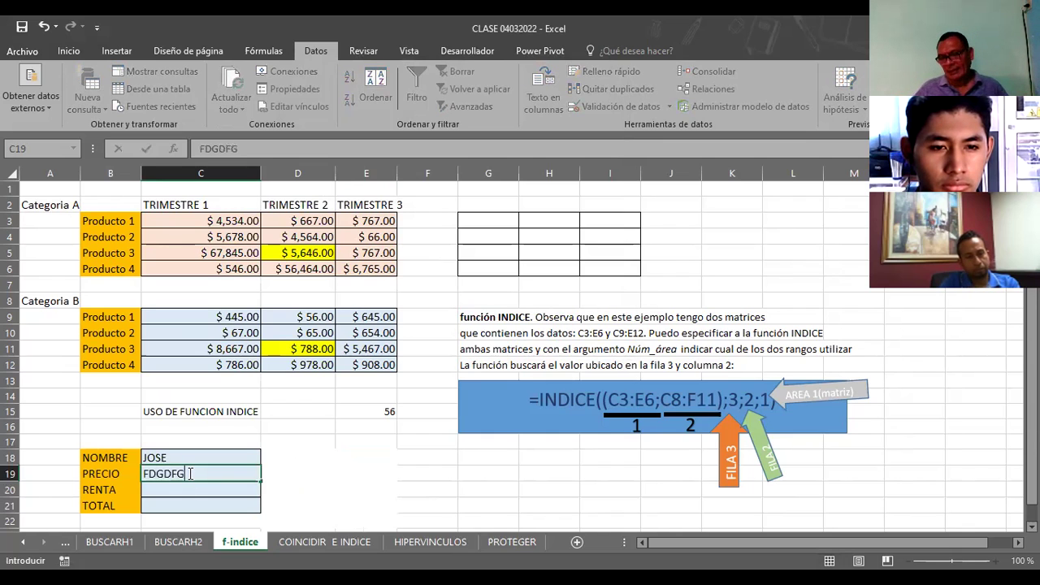
key(Return)
text(FDGDFG)
key(Return)
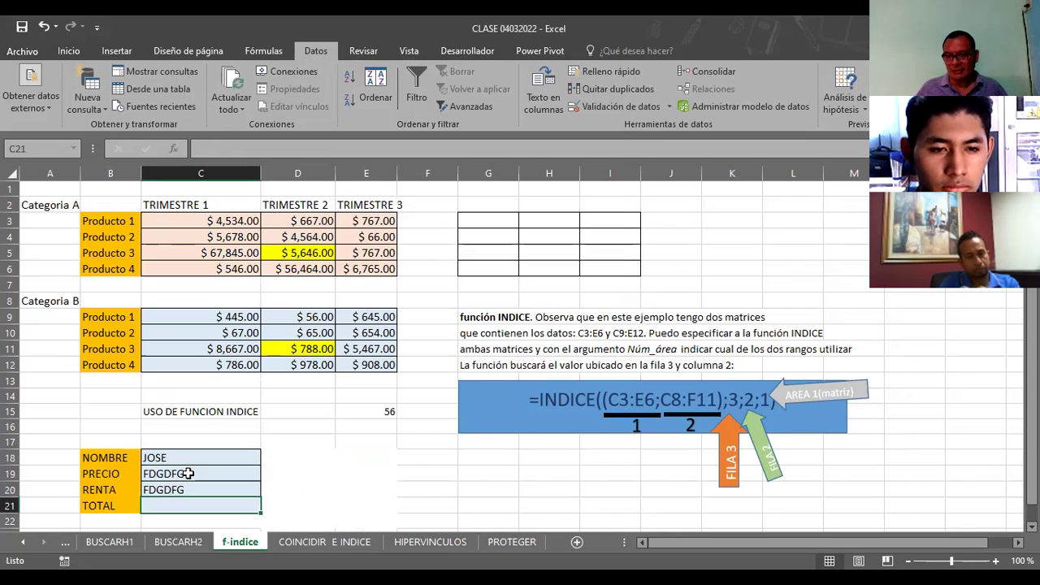
click(187, 472)
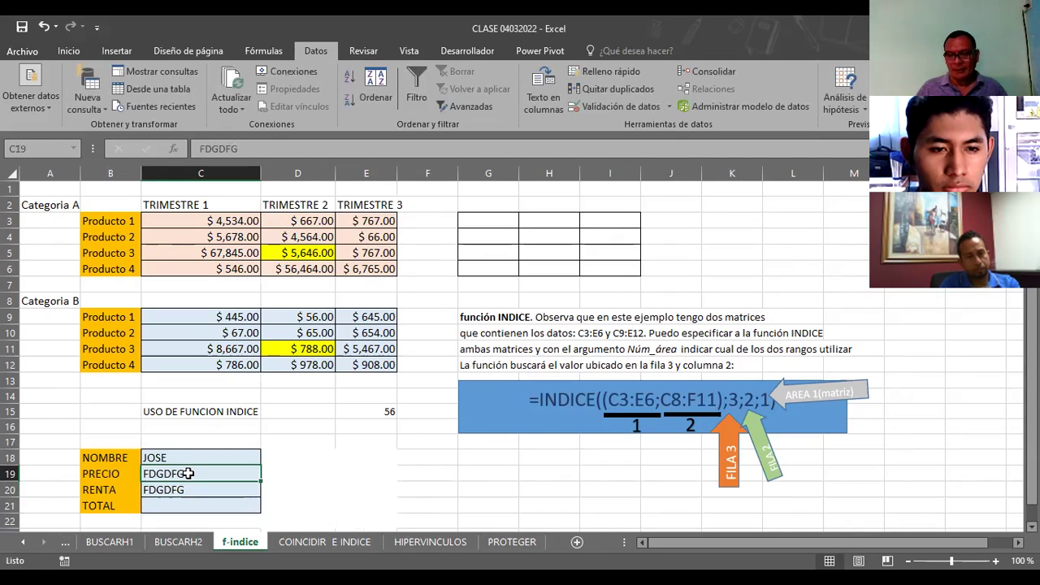
key(Delete)
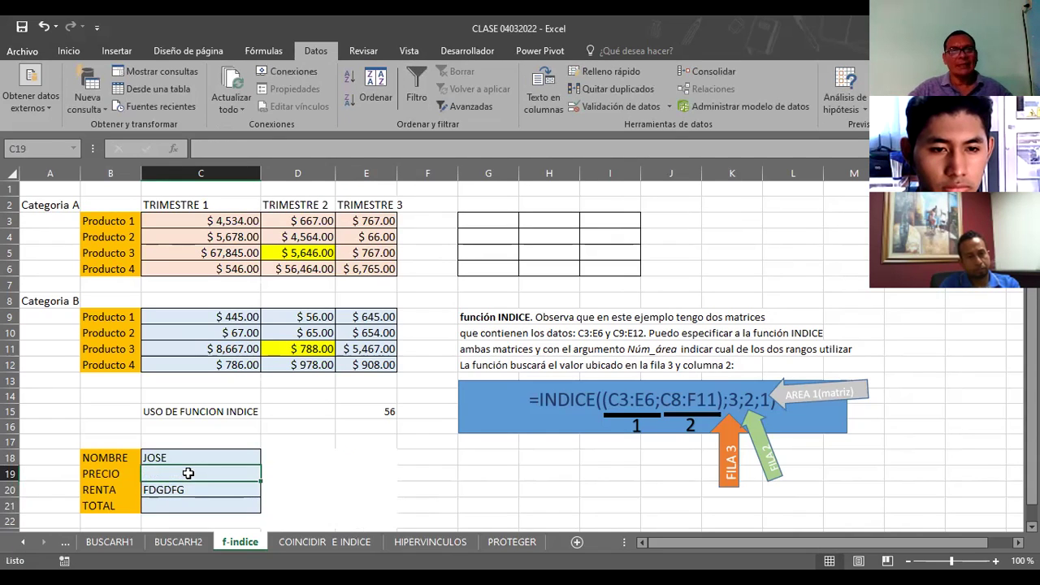
Set C19's data validation to Número entero with minimum 1 and maximum 900
click(669, 107)
click(627, 127)
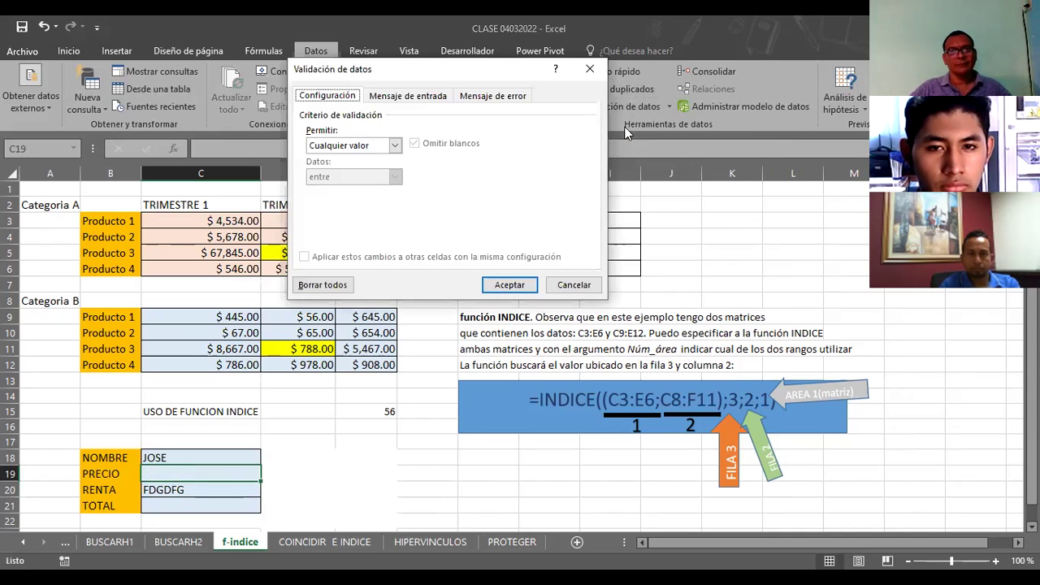
key(alt+Down)
key(Down)
key(Down)
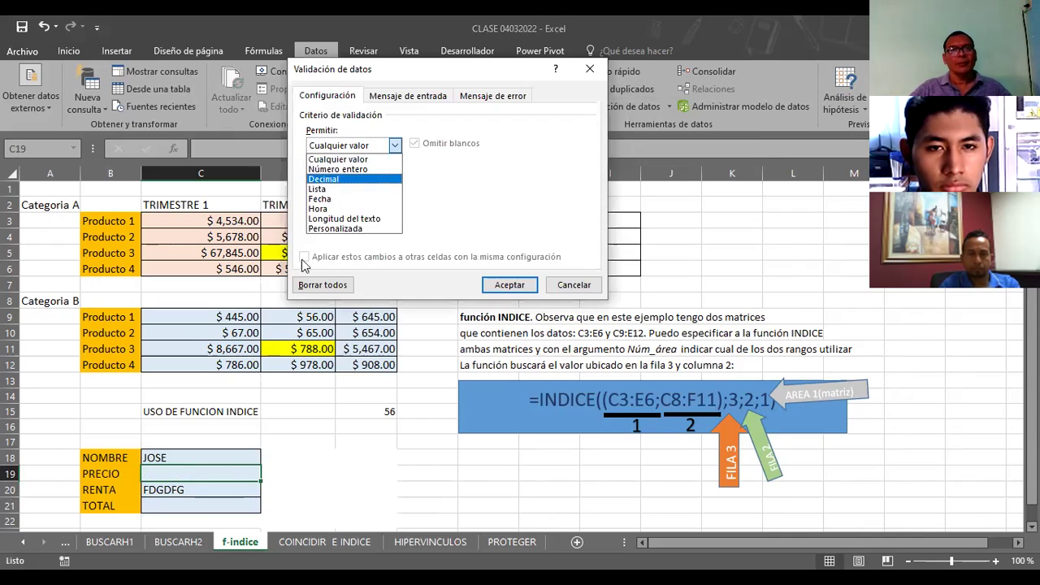
key(Up)
key(Up)
key(Up)
key(Up)
key(Up)
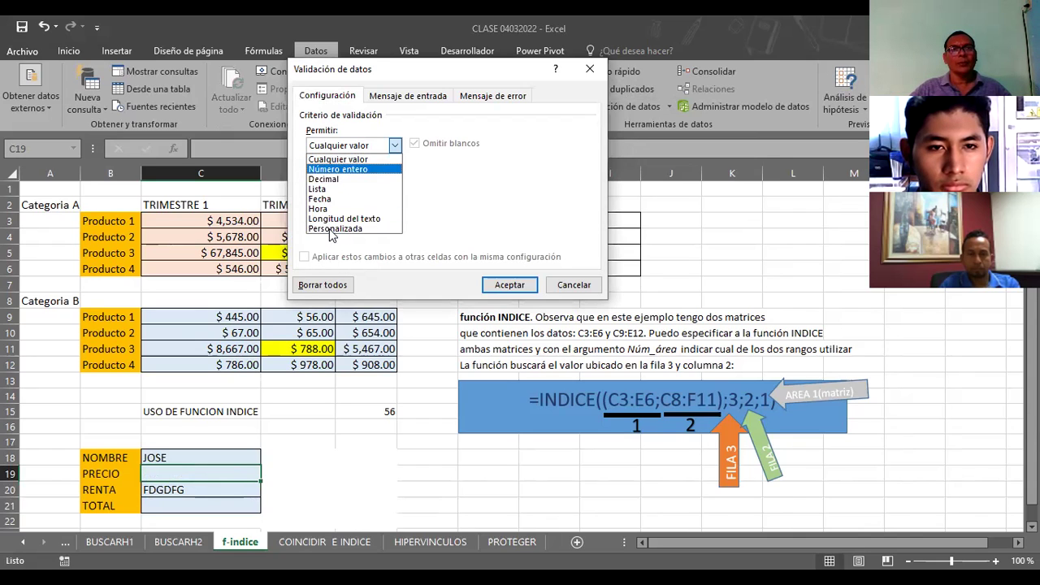
key(Return)
click(384, 234)
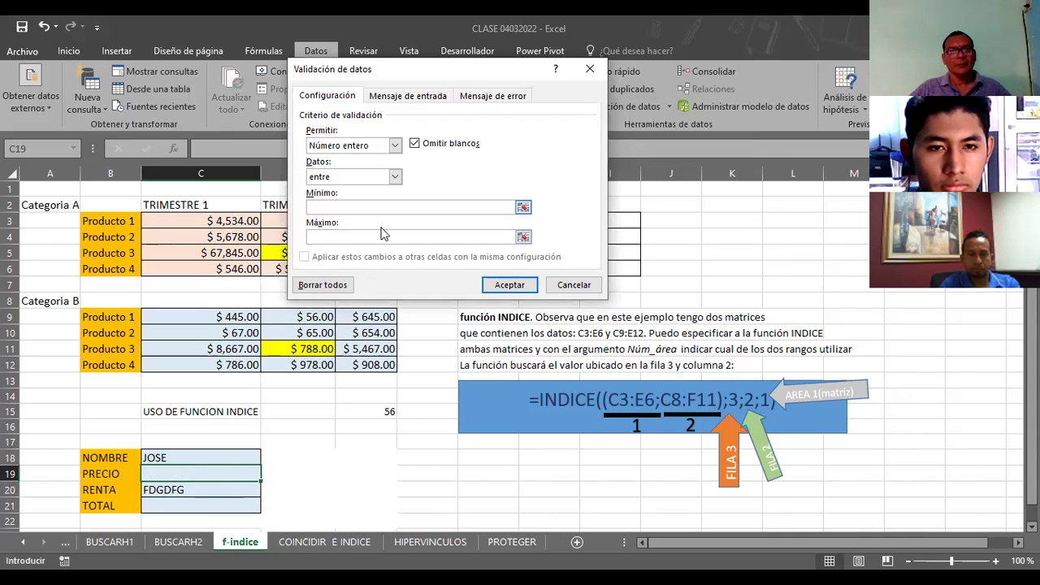
text(1)
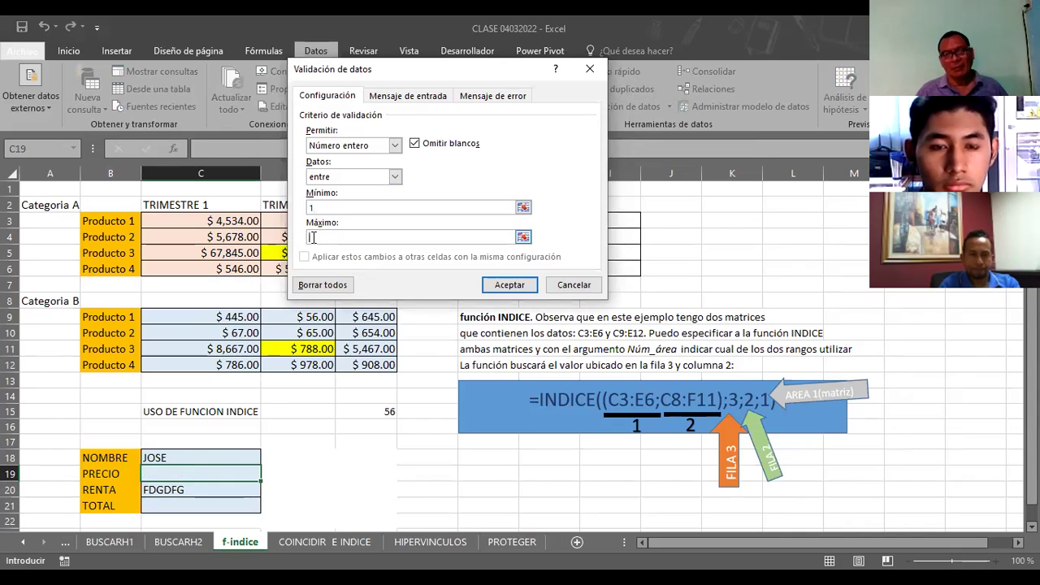
click(313, 237)
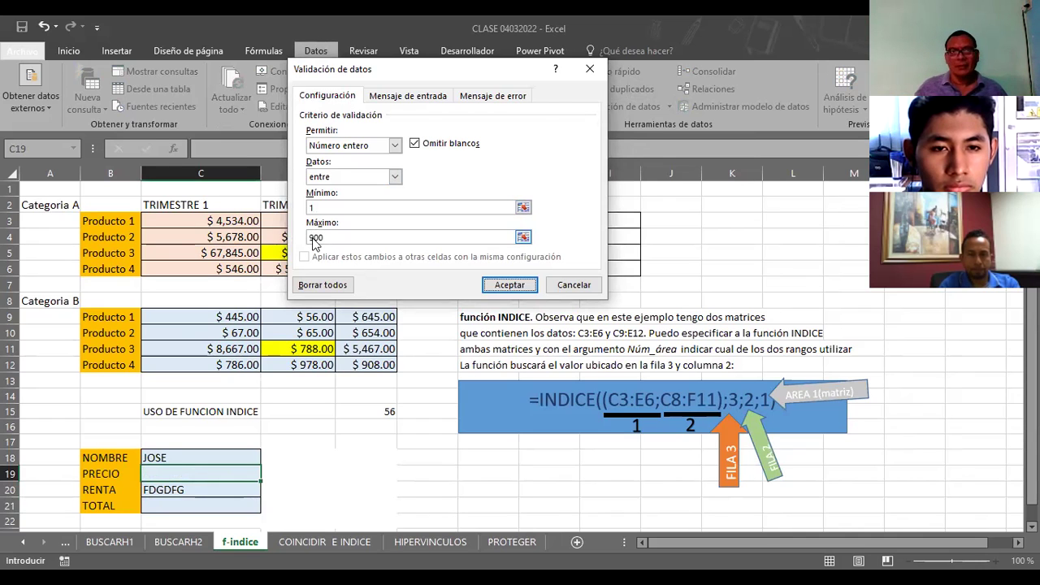
key(Return)
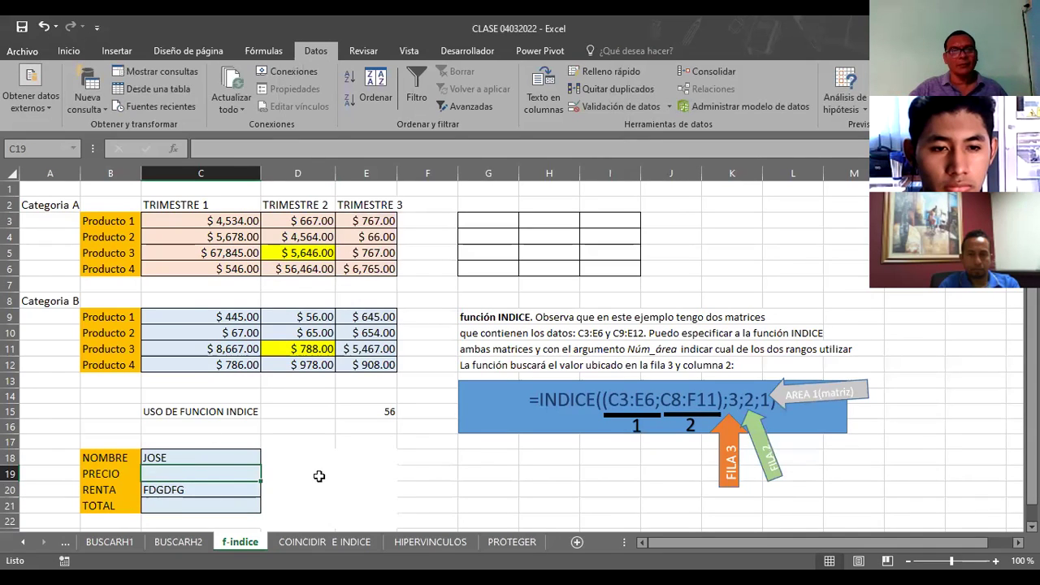
Confirm C19 rejects text and 1230, then enter the price 34 there
text(GRFD)
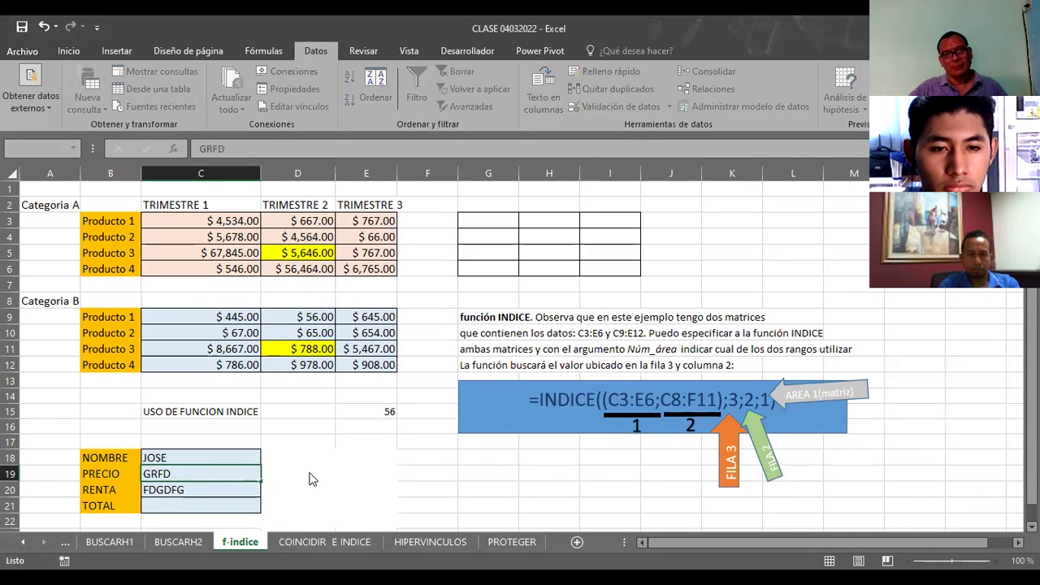
key(Return)
click(526, 342)
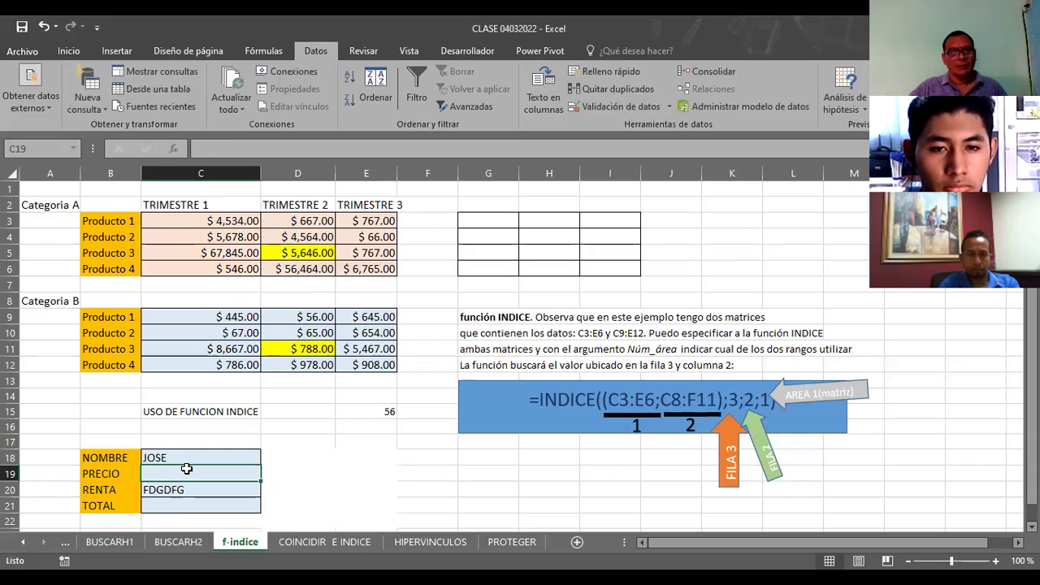
text(LJKL4535)
key(Return)
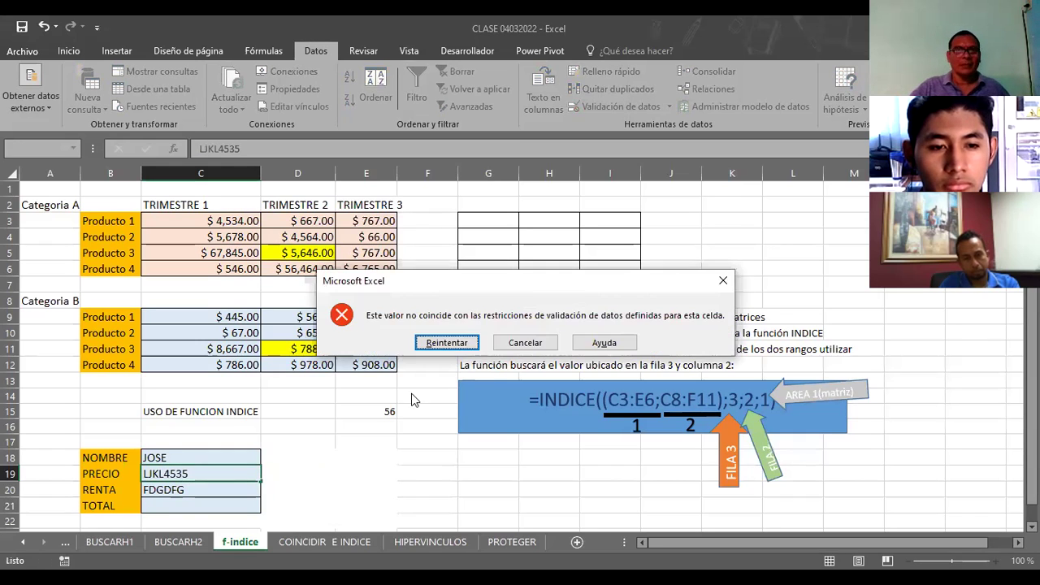
click(525, 342)
text(123)
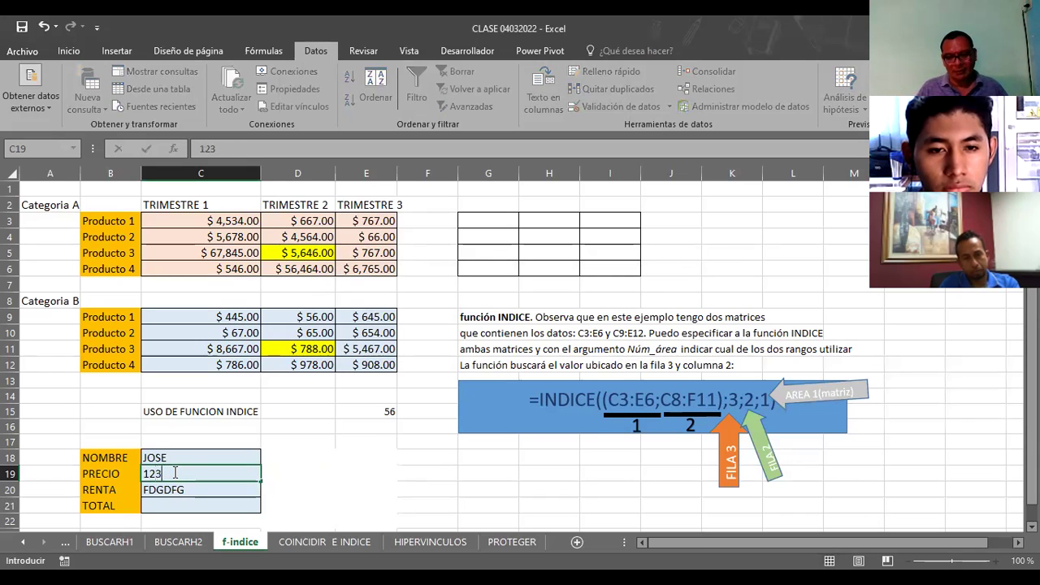
text(0)
key(Return)
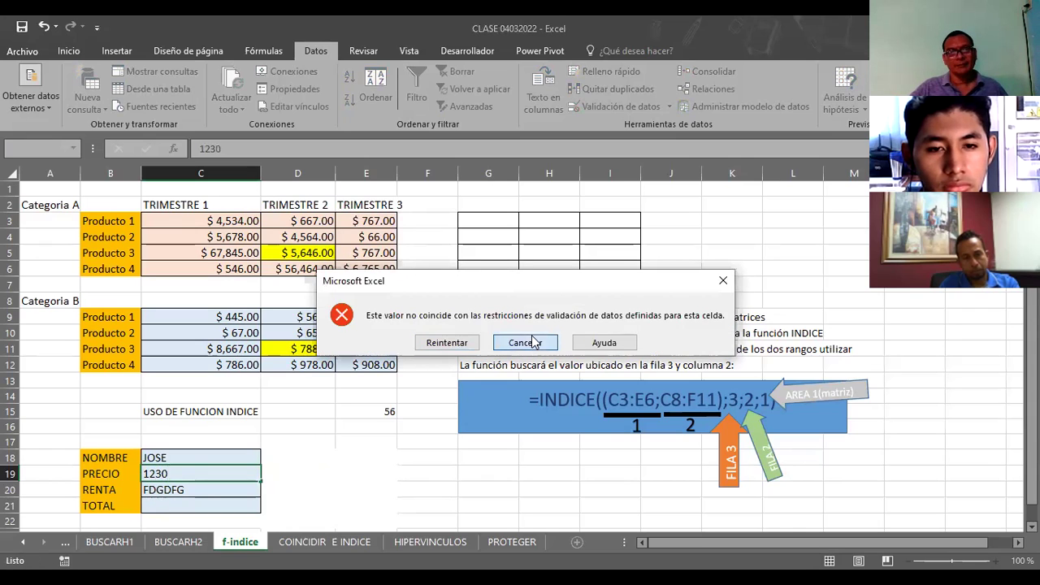
click(535, 341)
text(34)
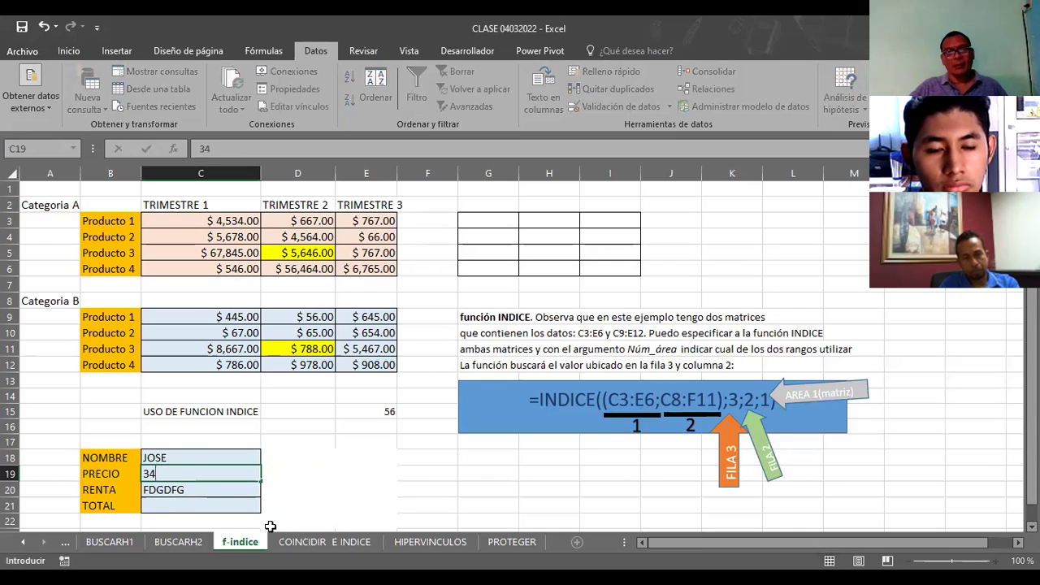
click(269, 521)
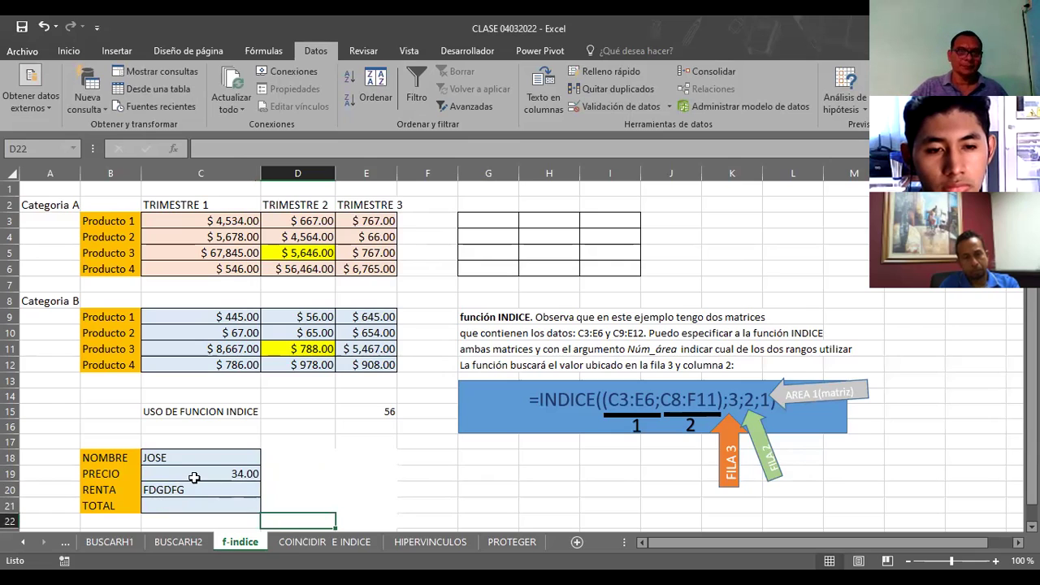
click(194, 478)
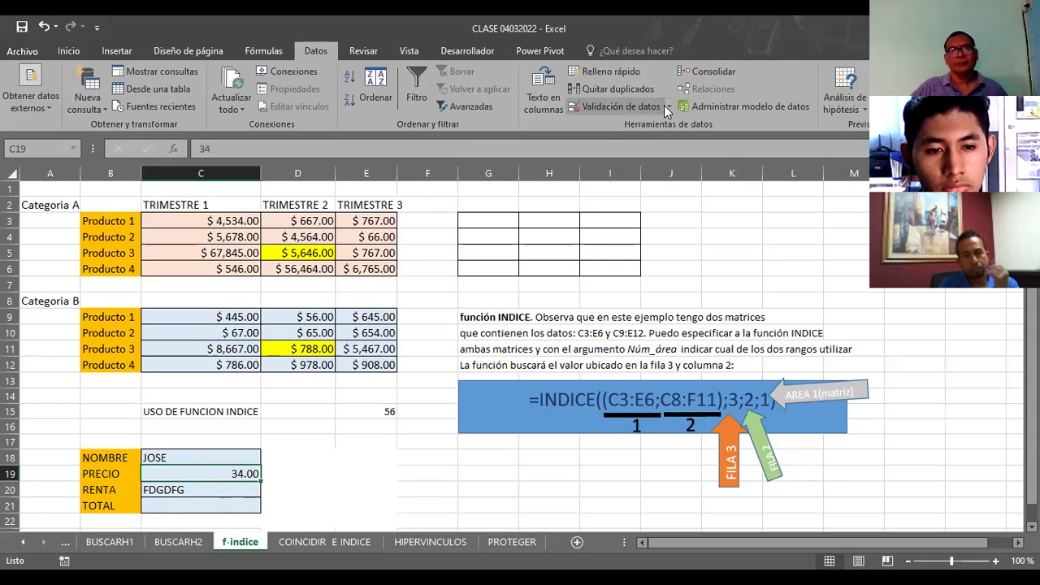
Change C19's validation maximum to 10, keeping whole numbers from 1
click(664, 105)
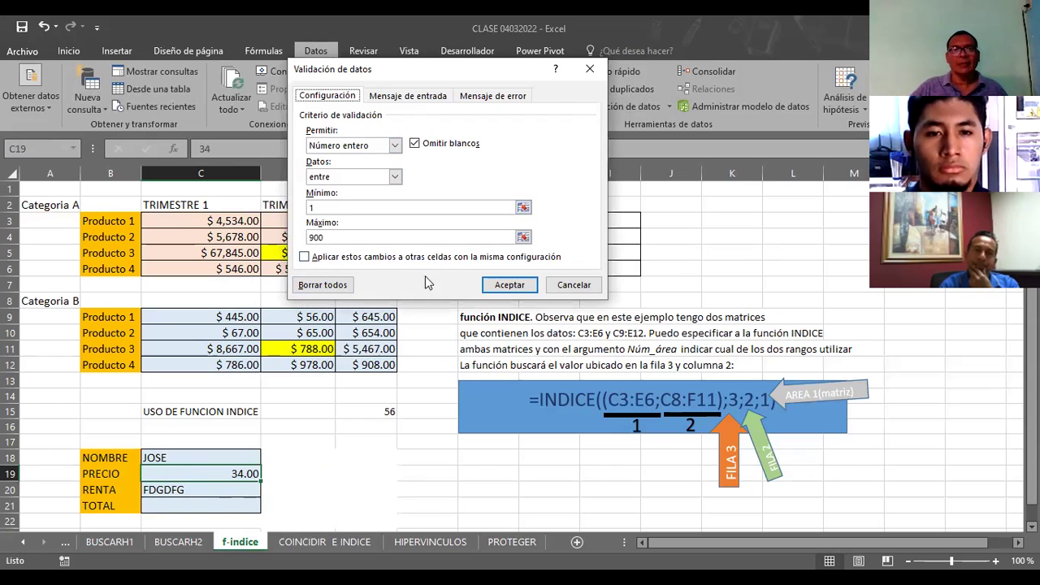
click(363, 241)
key(BackSpace)
key(BackSpace)
text(19)
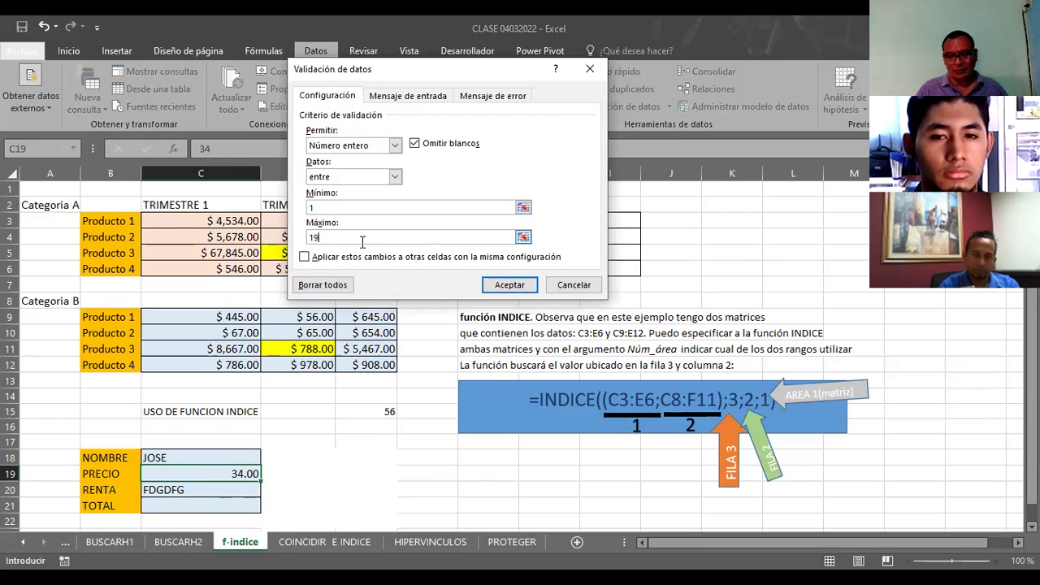
text(0)
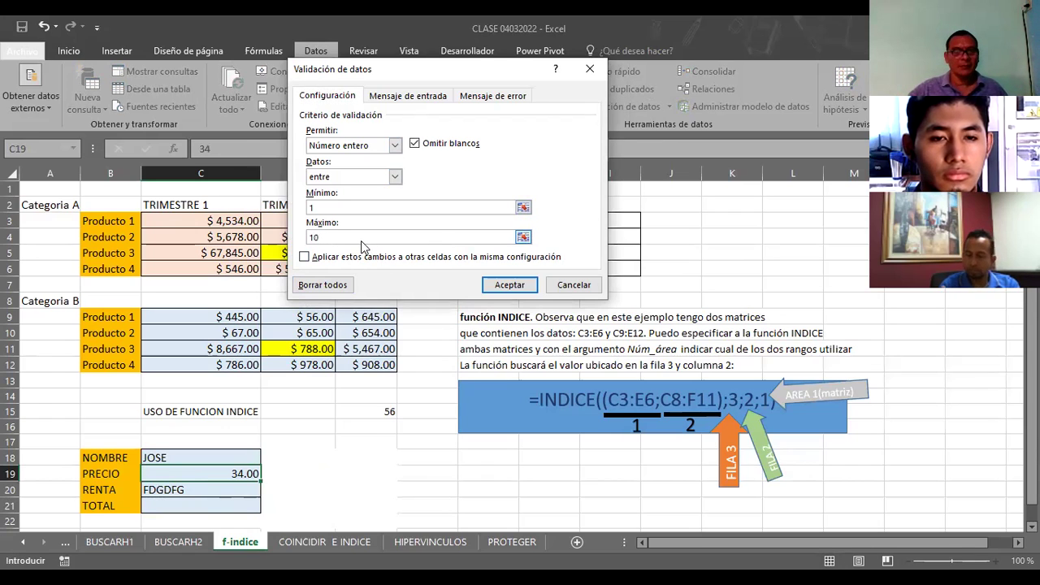
key(Return)
Check that 11 is rejected, then set the PRECIO value in C19 to 3
text(11)
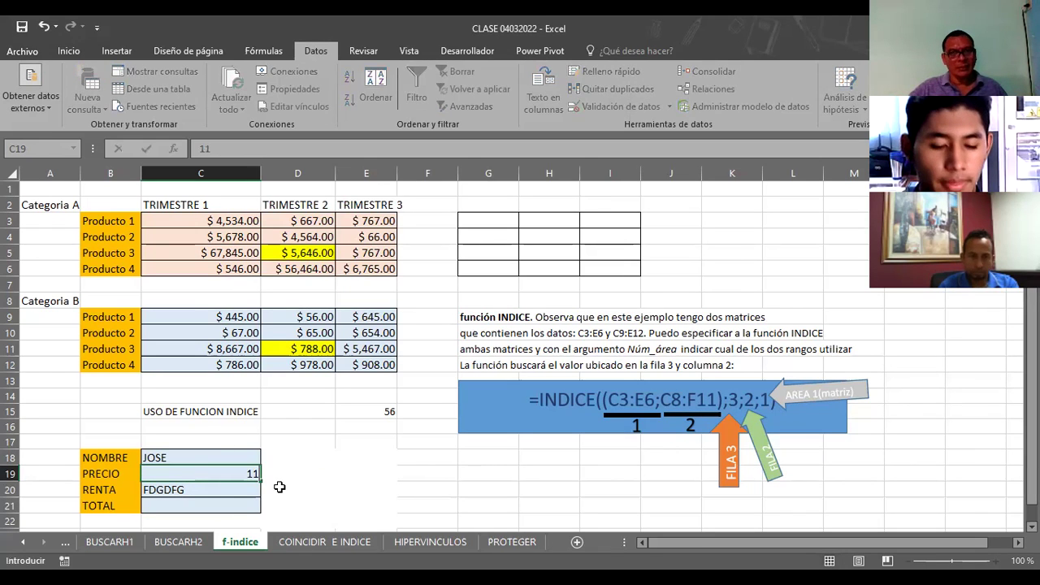
key(Return)
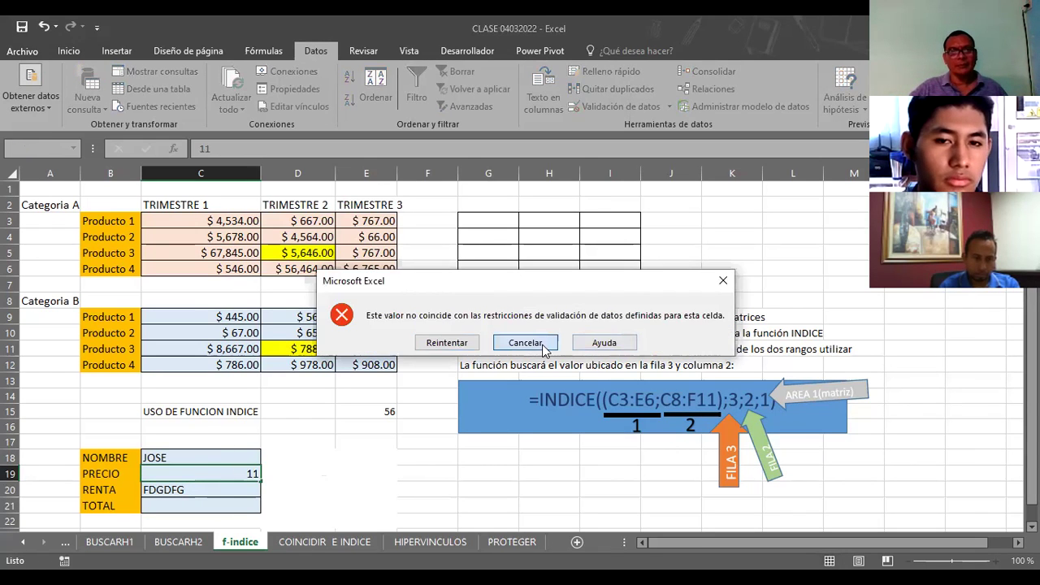
click(542, 345)
text(3)
click(325, 473)
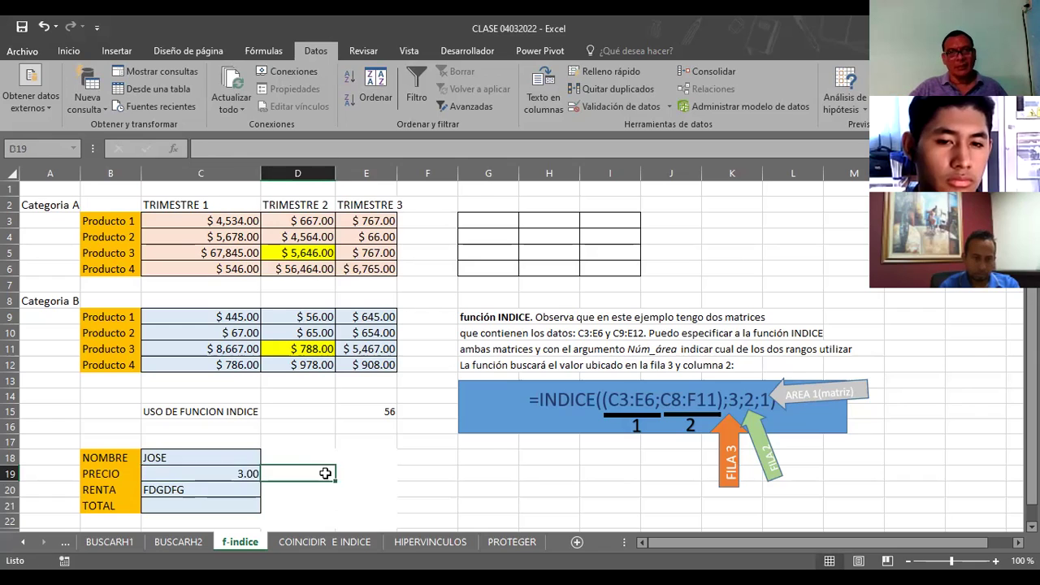
Clear the FDGDFG test text from C20 and start entering 0.1
click(175, 490)
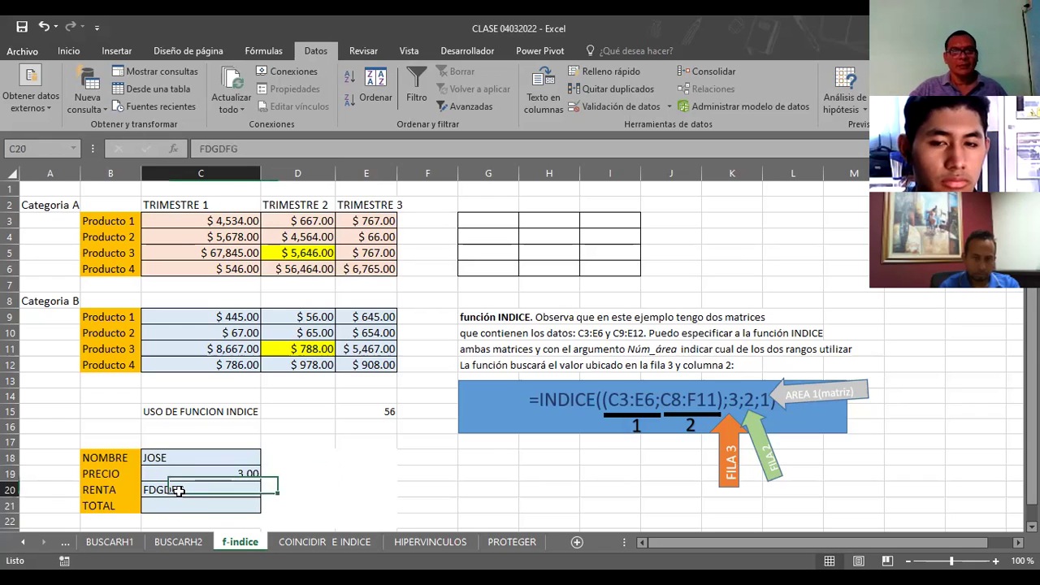
key(Delete)
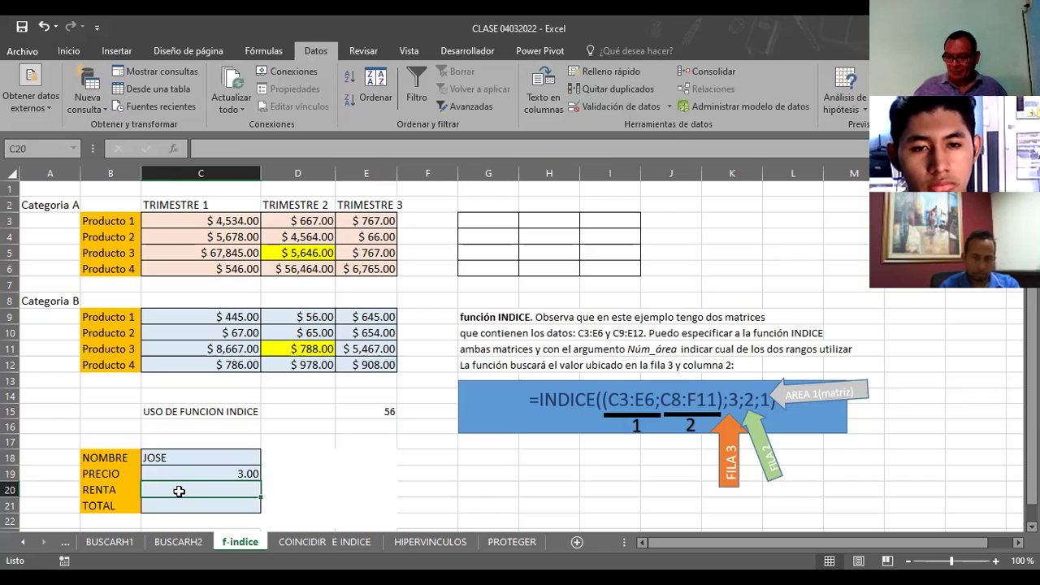
text(0.10)
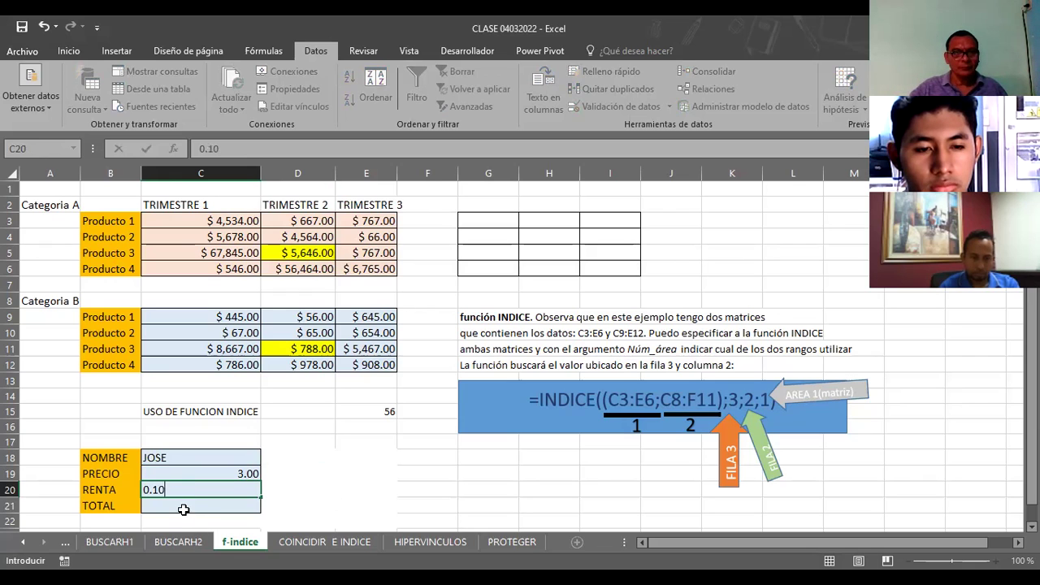
Confirm RENTA as 0.10 and AutoSum C19:C20 into C21, giving a $3.10 TOTAL
click(184, 508)
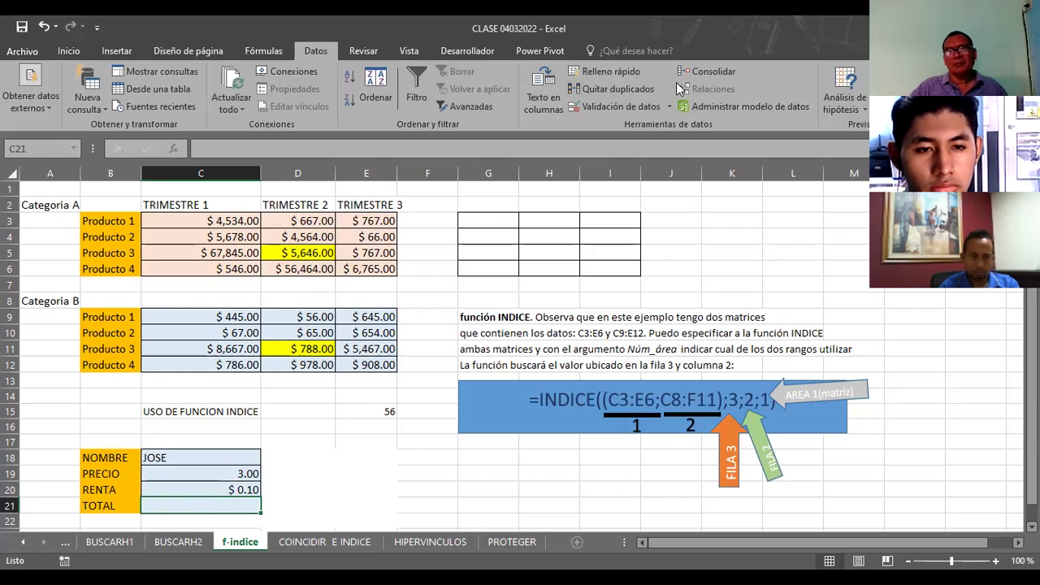
click(64, 54)
click(859, 75)
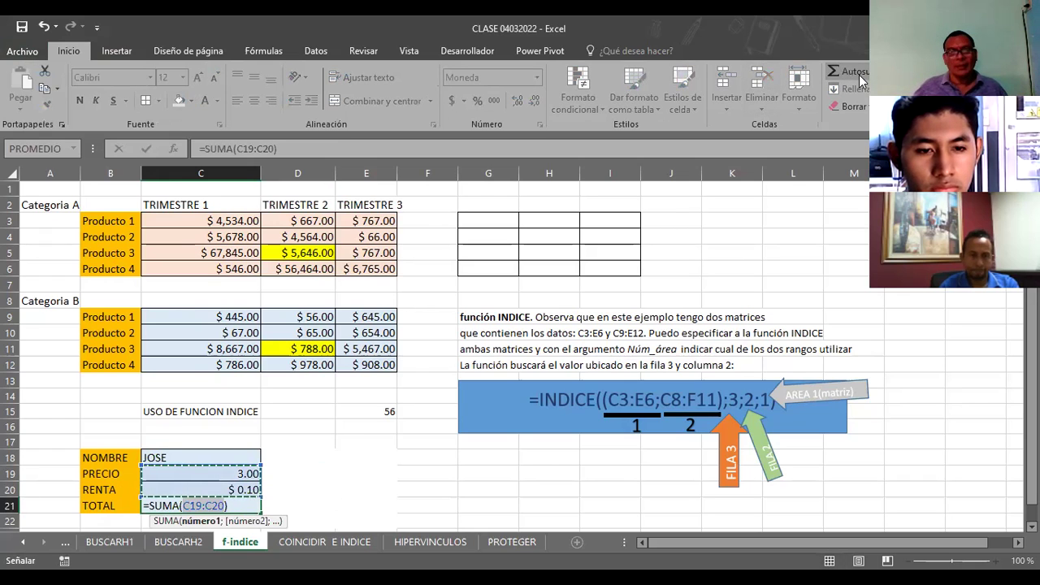
key(Return)
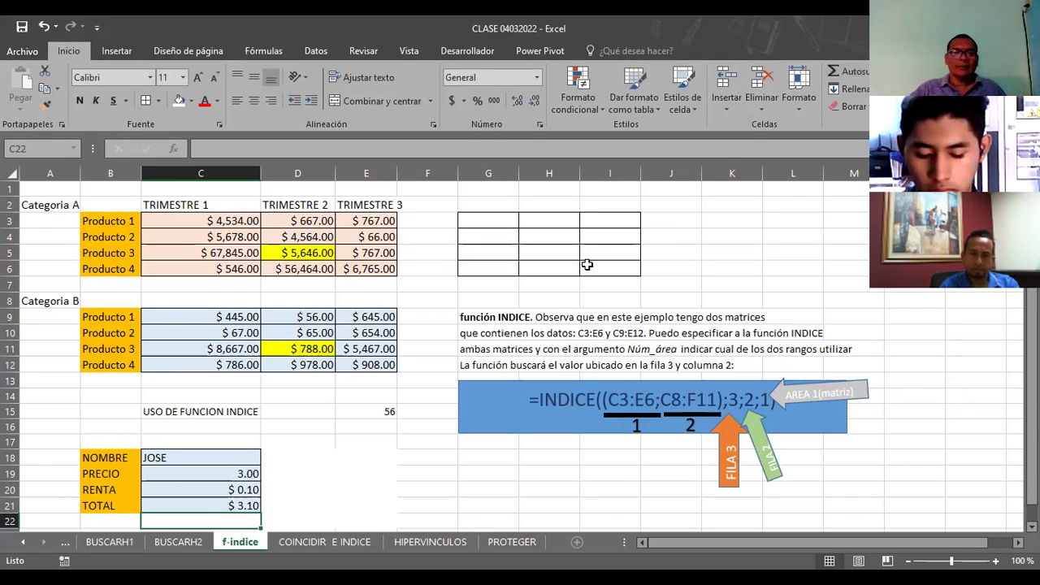
Type NOMBRE, PRECIO and RENTA into F18, F19 and F20, then select D19
click(329, 468)
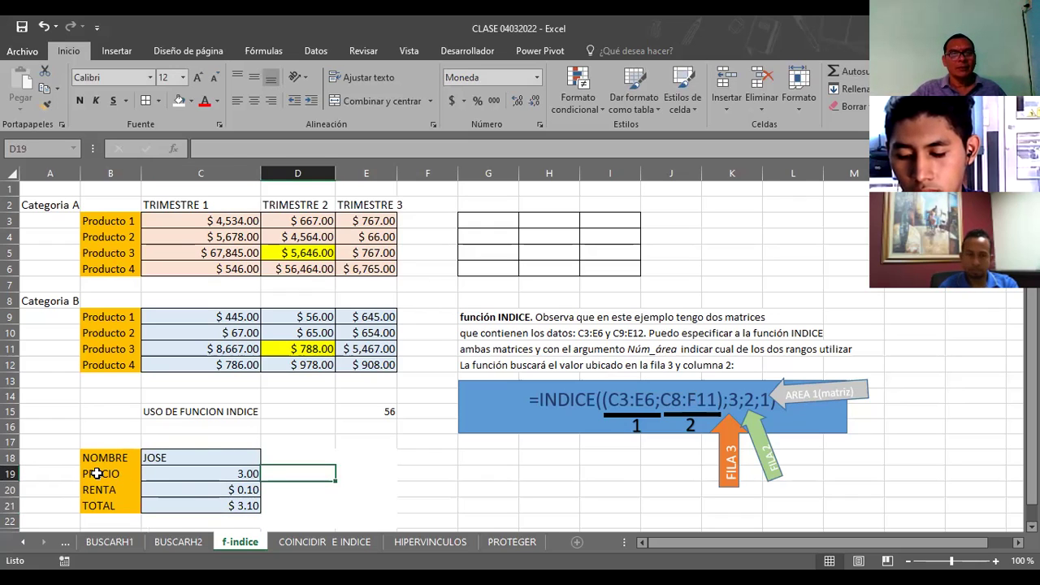
click(96, 473)
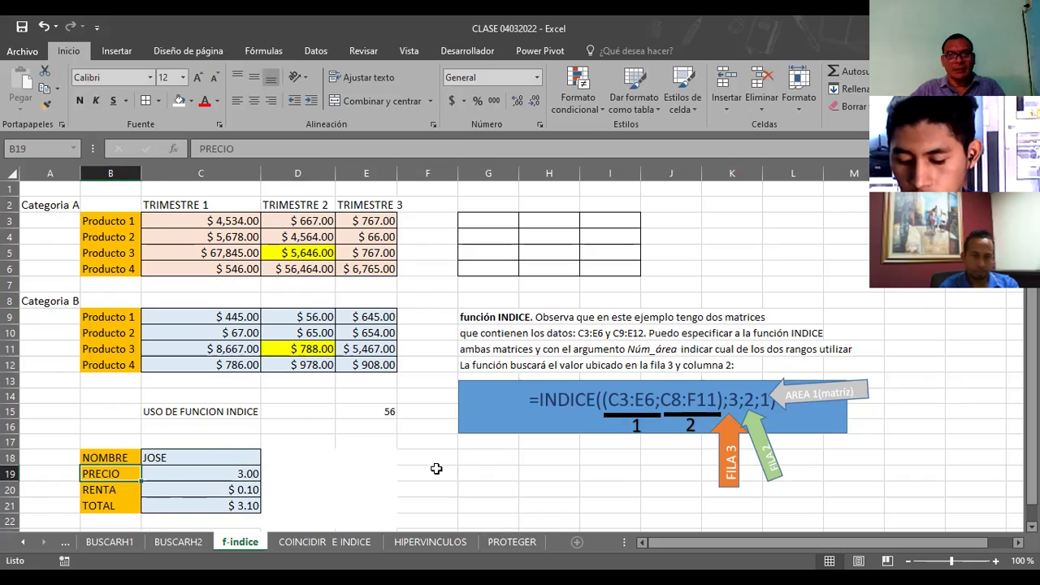
click(408, 472)
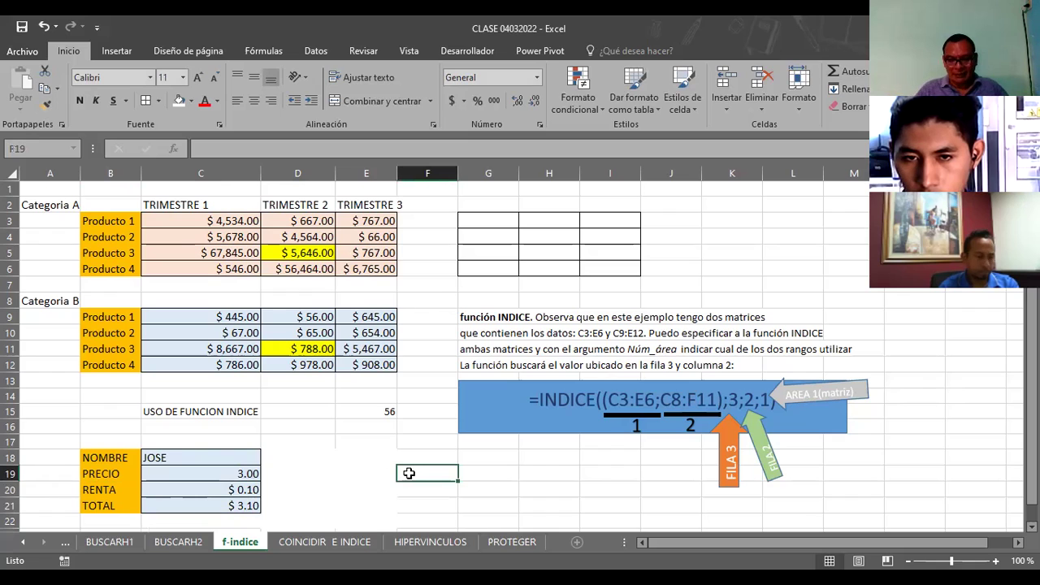
text(PRECIO)
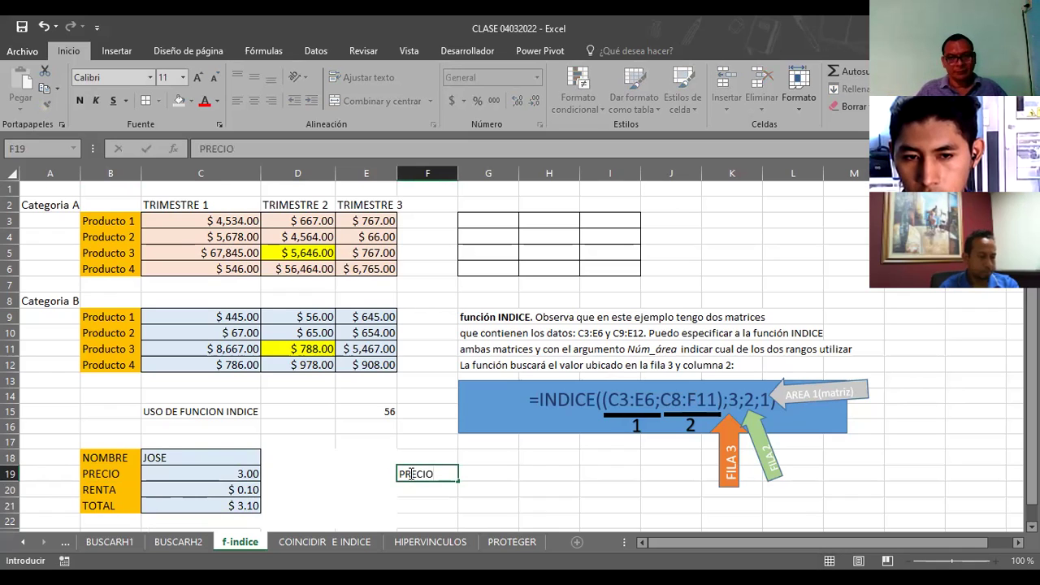
key(Return)
key(Up)
key(Up)
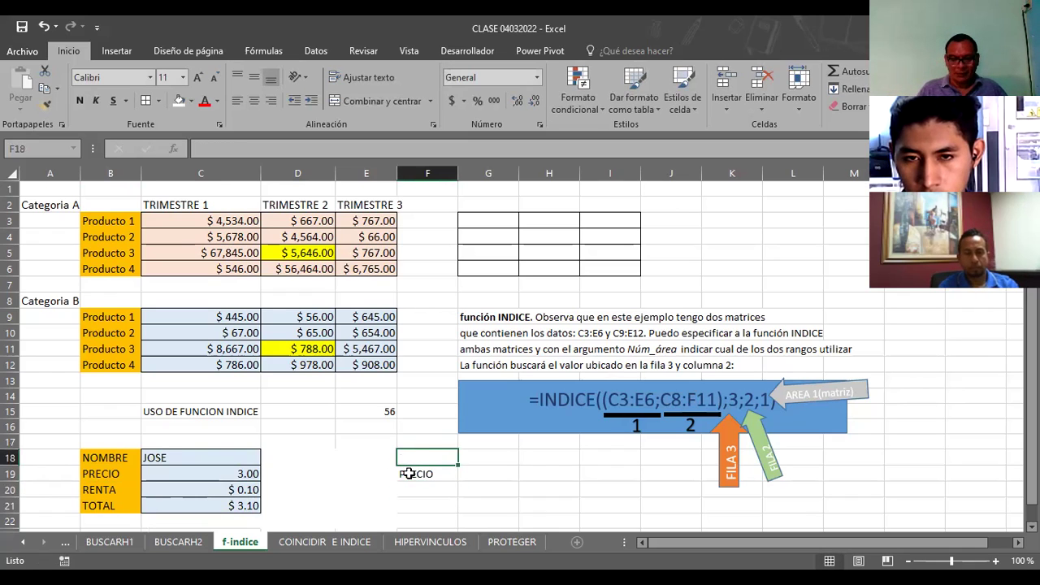
text(NOMBRE)
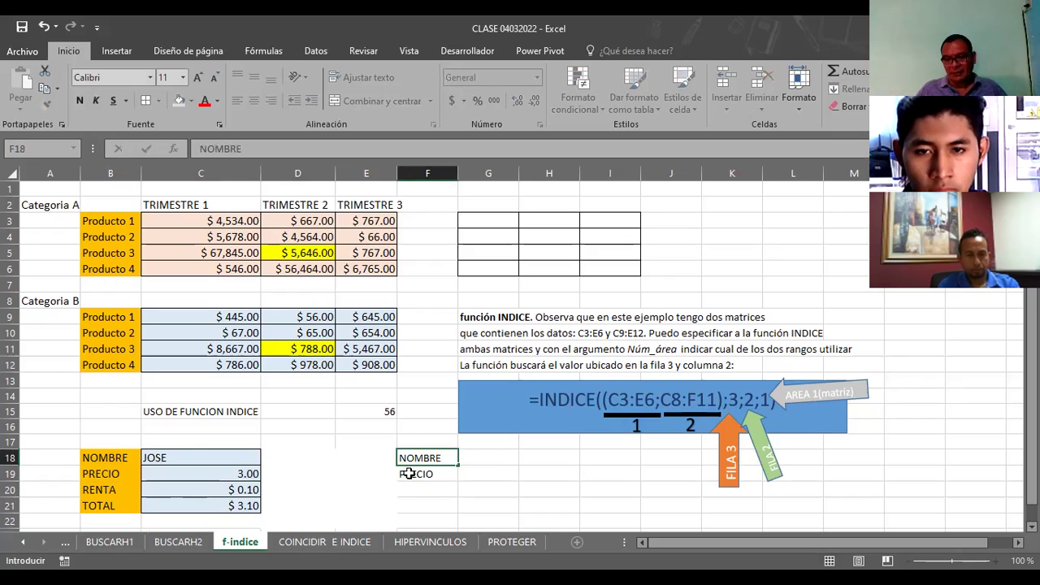
key(Return)
key(Return)
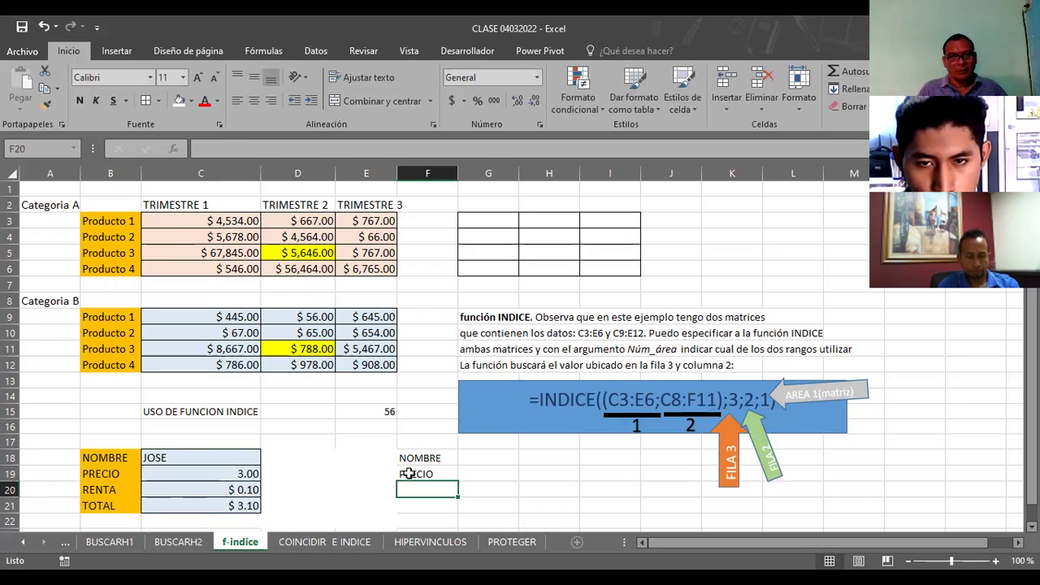
text(RENTA)
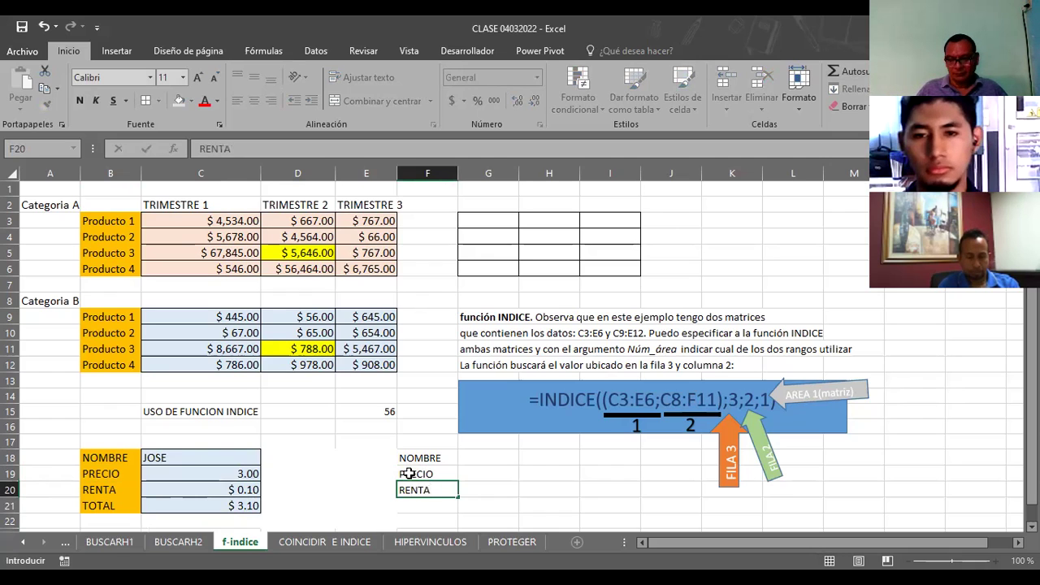
key(Return)
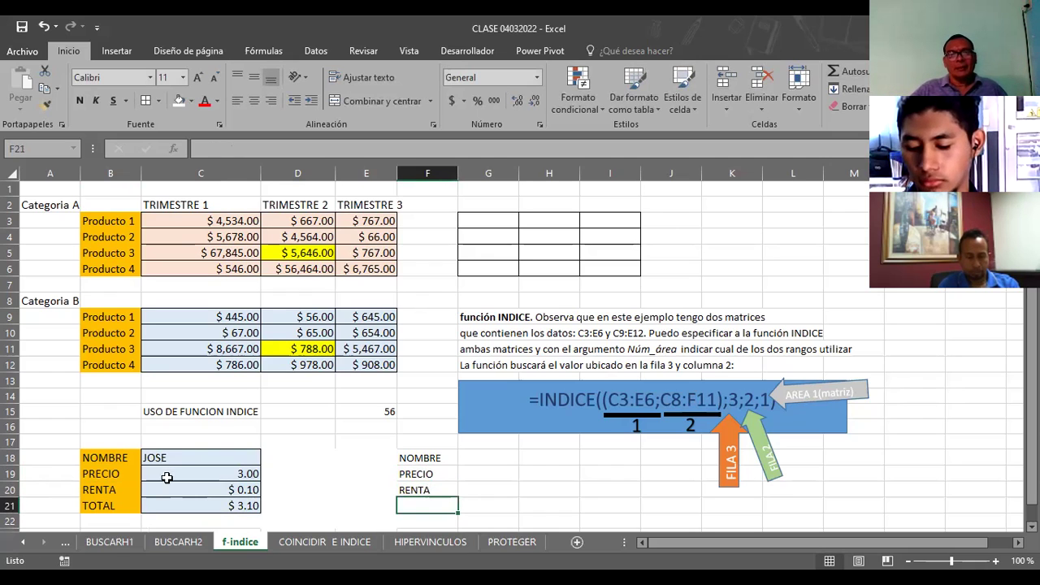
click(118, 472)
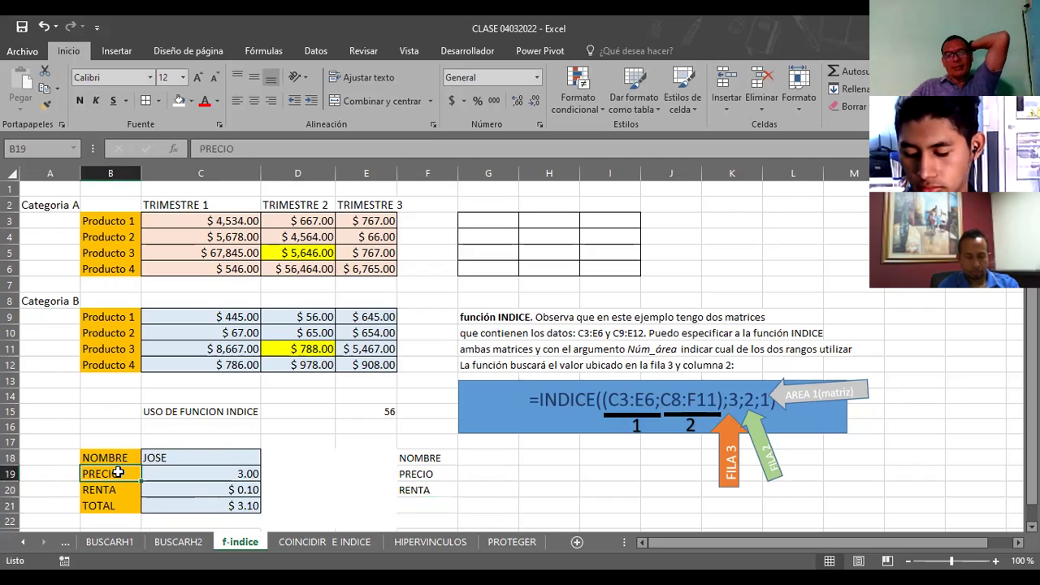
click(282, 469)
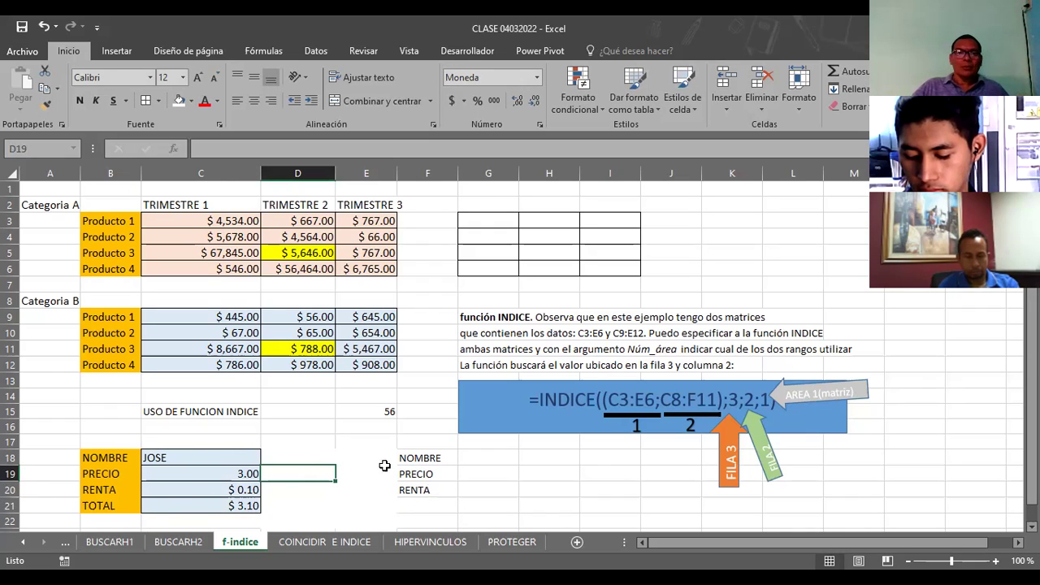
Choose Lista as the allowed type in D19's Validación de datos settings
click(316, 50)
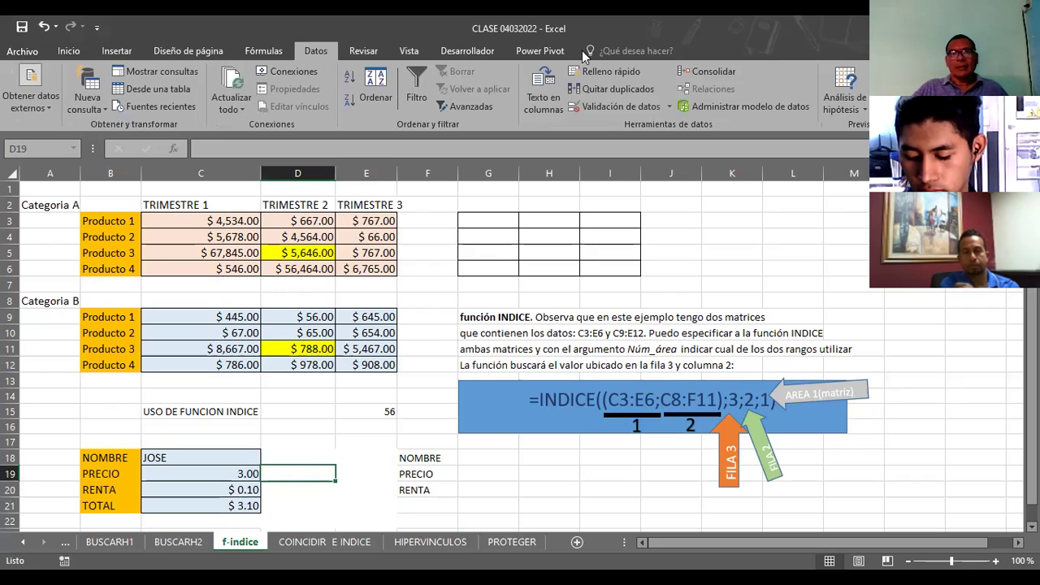
click(614, 105)
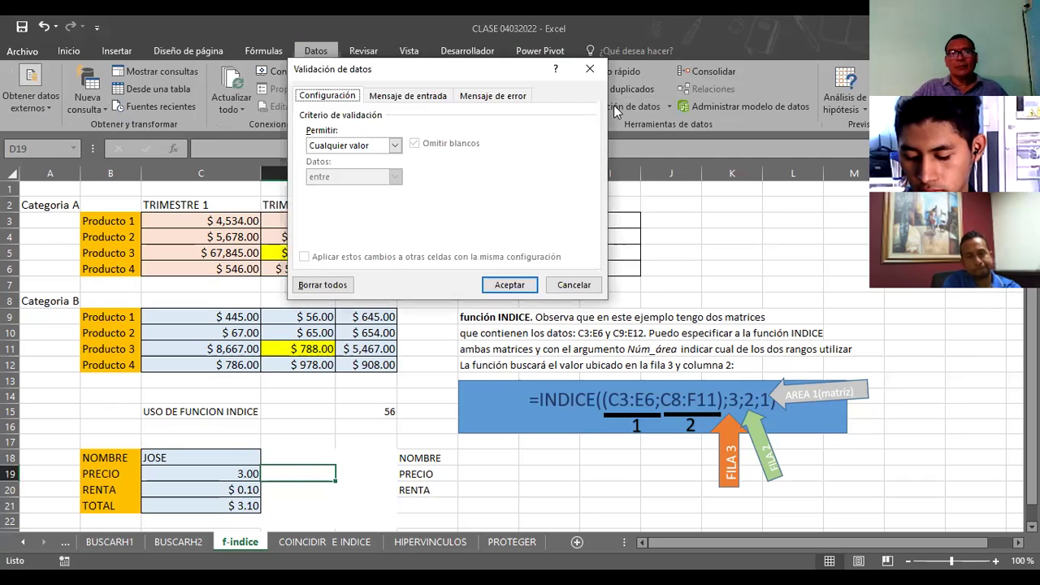
key(alt+Down)
key(Down)
key(Down)
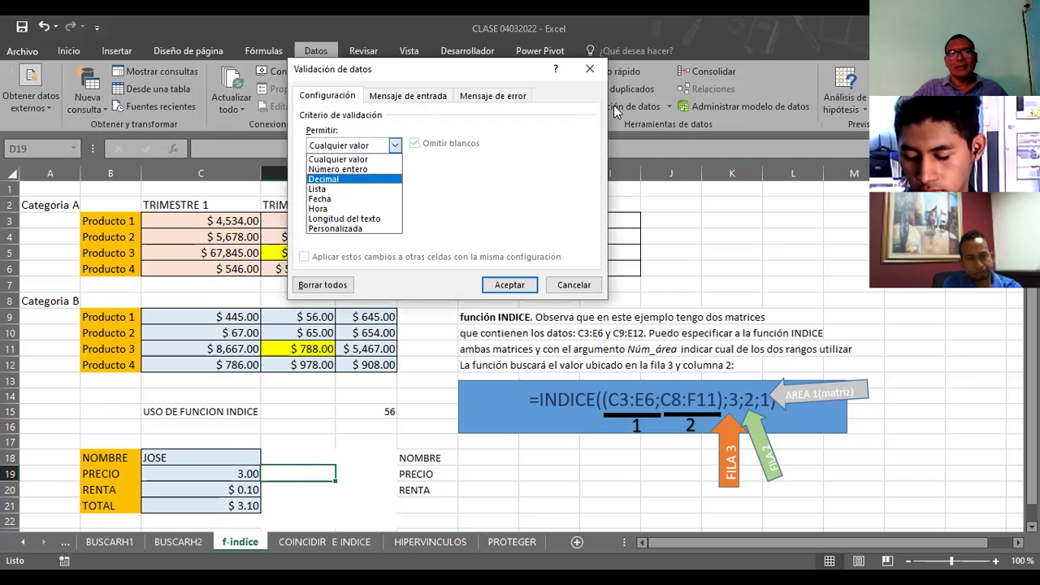
key(Down)
key(Return)
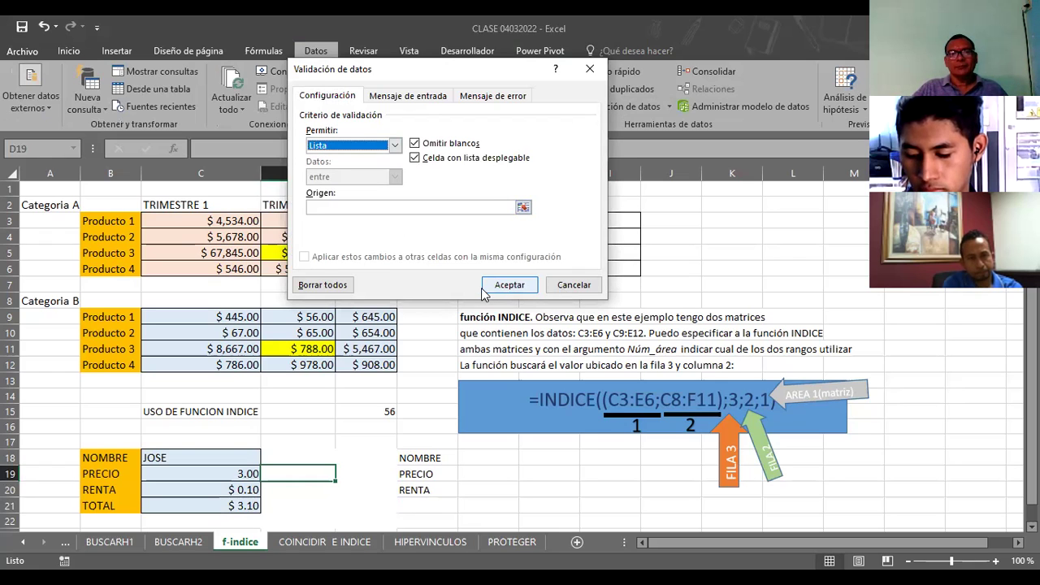
click(503, 288)
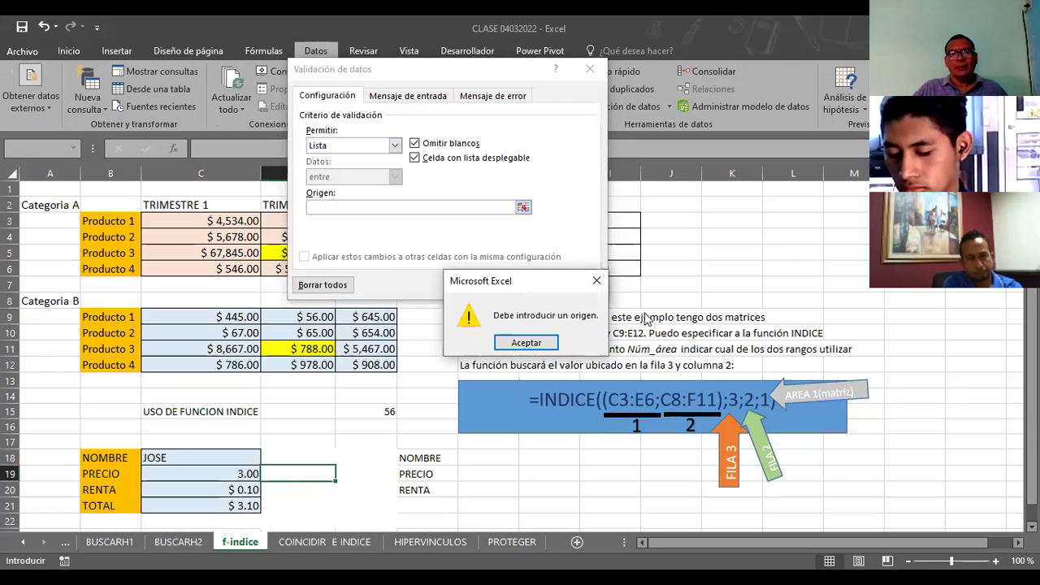
click(518, 343)
Set the list source to =$B$19:$B$21 and apply the dropdown rule to D19
click(171, 427)
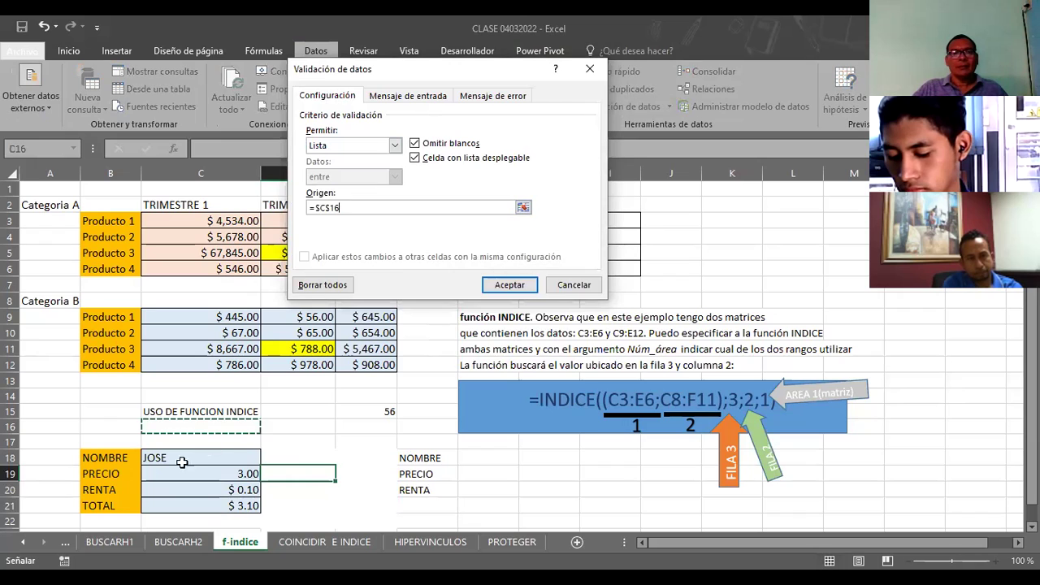
click(114, 474)
click(387, 229)
key(BackSpace)
key(BackSpace)
key(BackSpace)
key(BackSpace)
key(BackSpace)
key(BackSpace)
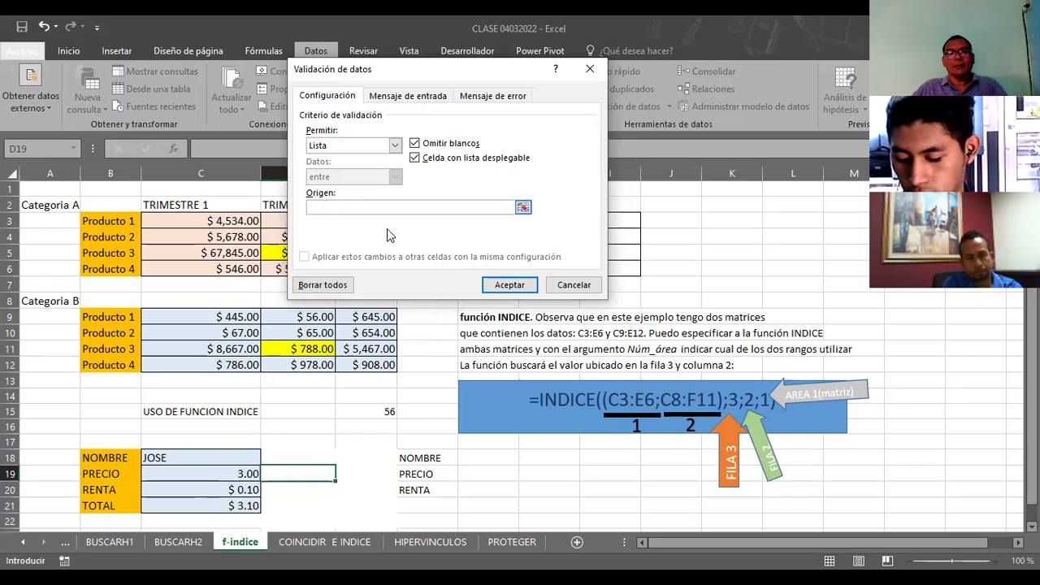
click(98, 453)
drag(100, 478, 93, 507)
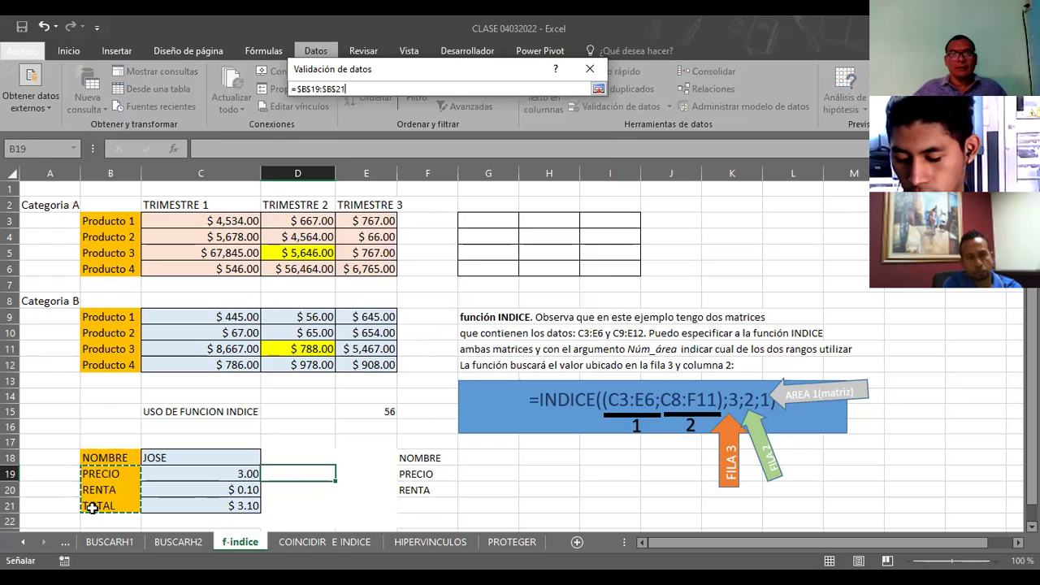
click(509, 286)
click(333, 417)
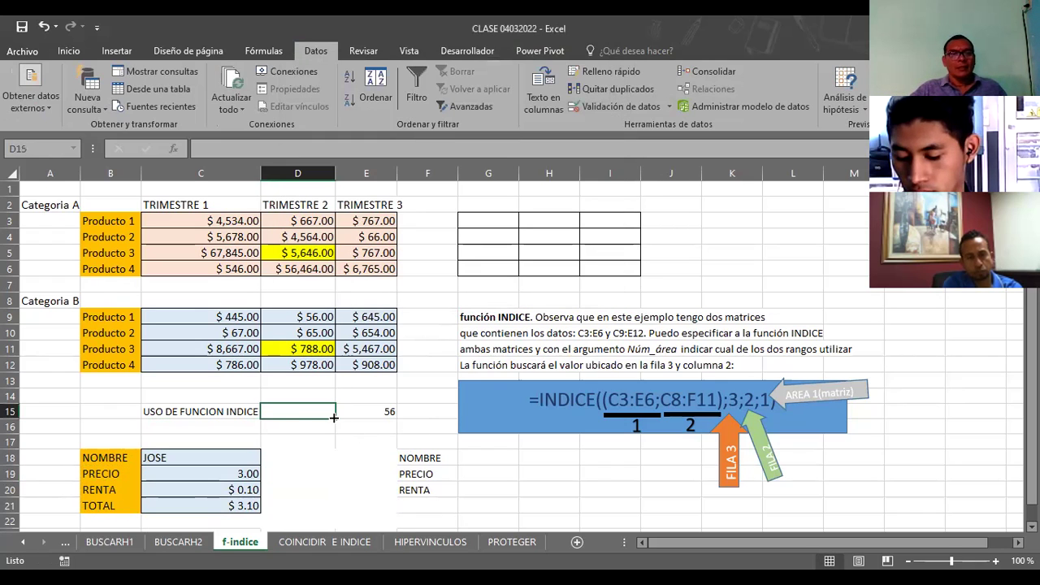
click(228, 477)
Give cells D19:D21 a light grey fill colour
click(312, 474)
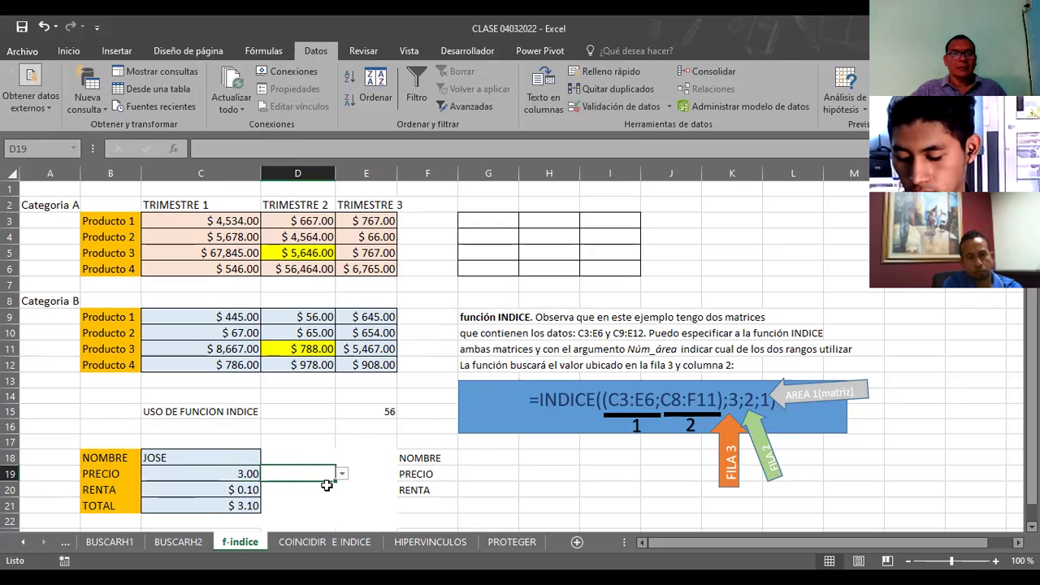
drag(299, 476, 301, 506)
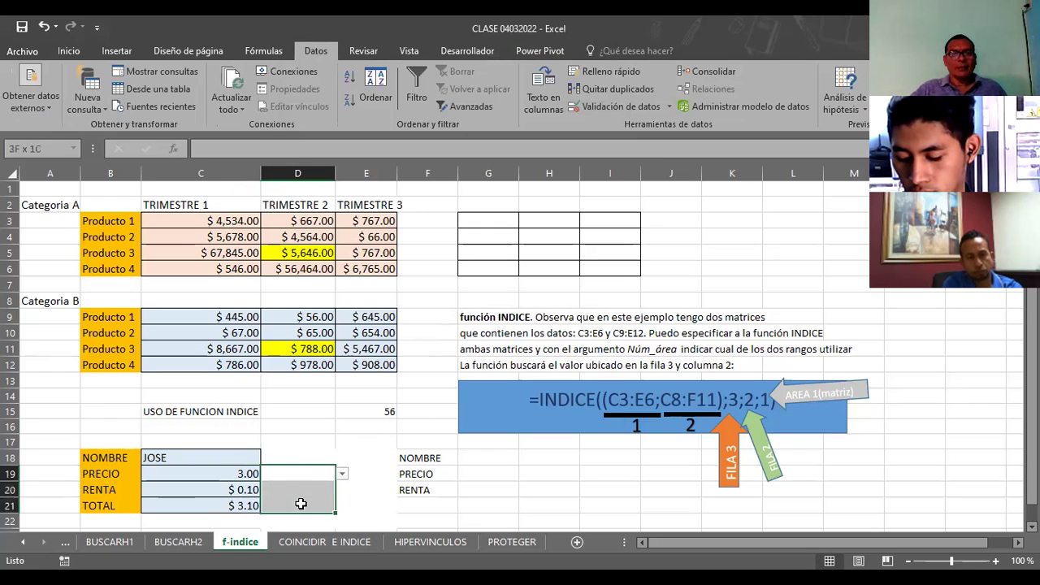
click(69, 50)
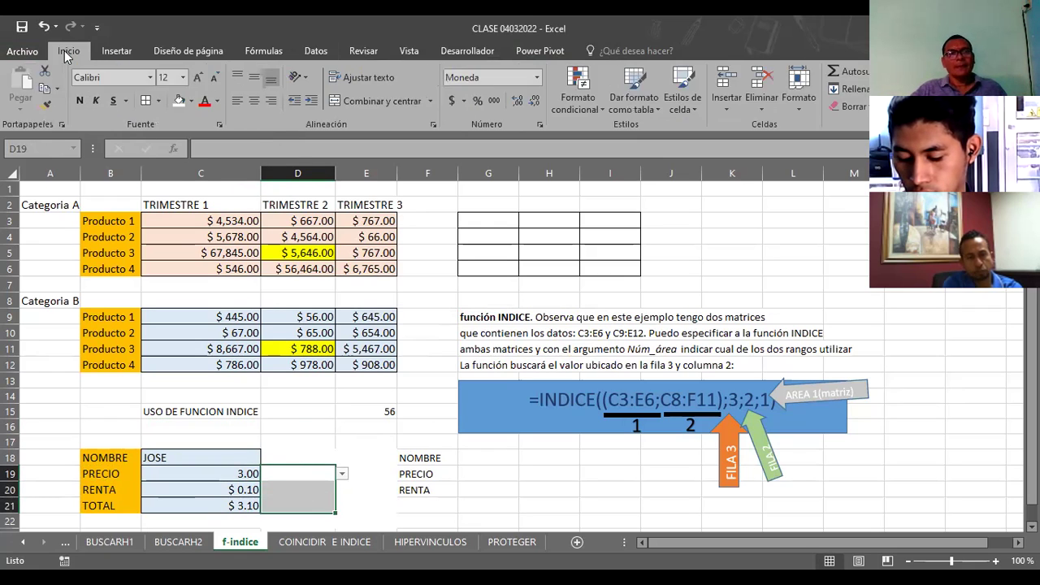
click(192, 101)
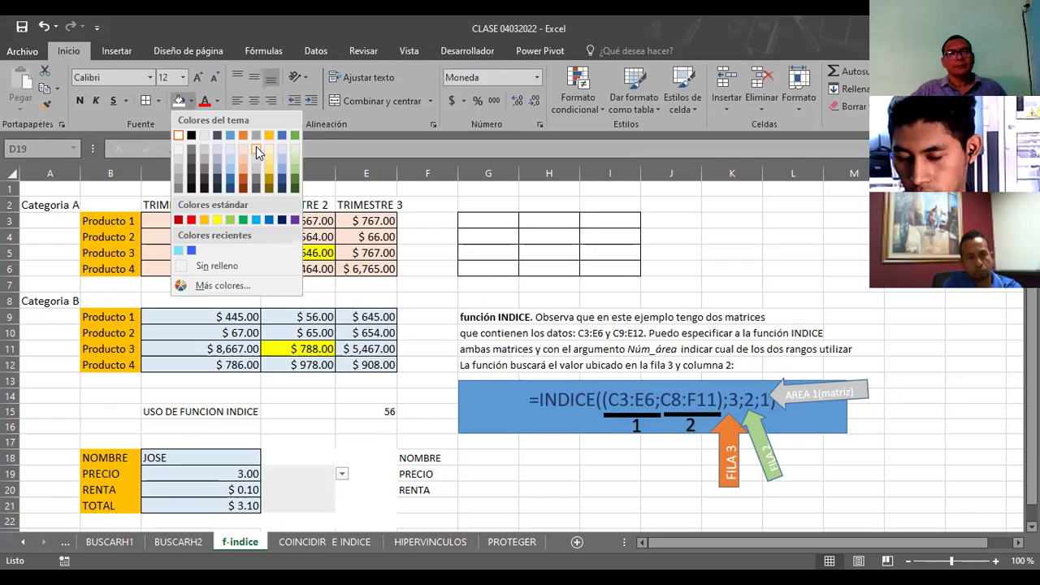
click(345, 481)
Try D19's dropdown with RENTA and TOTAL, finally leaving PRECIO selected
click(343, 477)
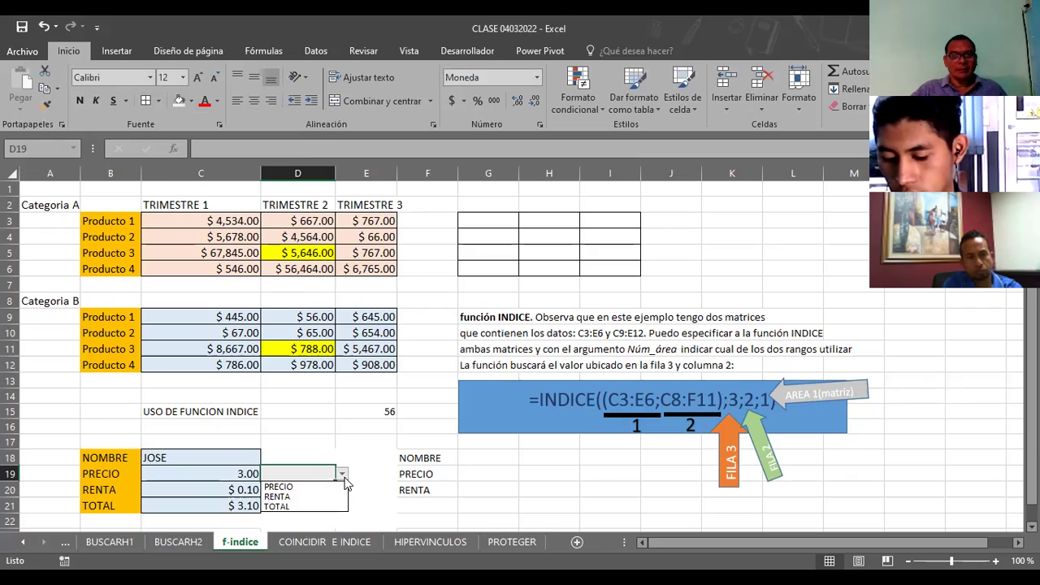
click(279, 493)
click(342, 474)
click(278, 507)
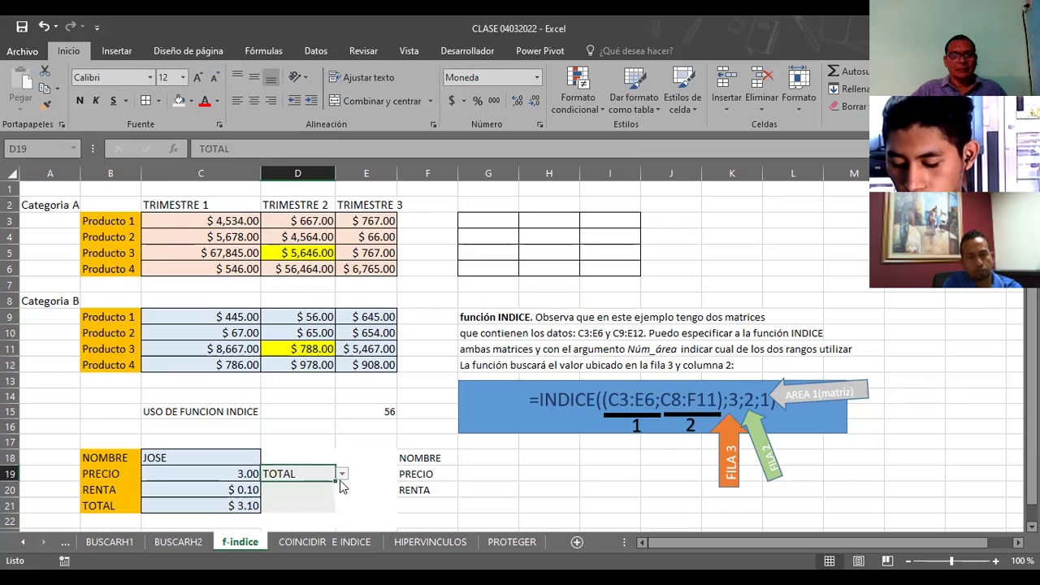
click(342, 474)
click(278, 490)
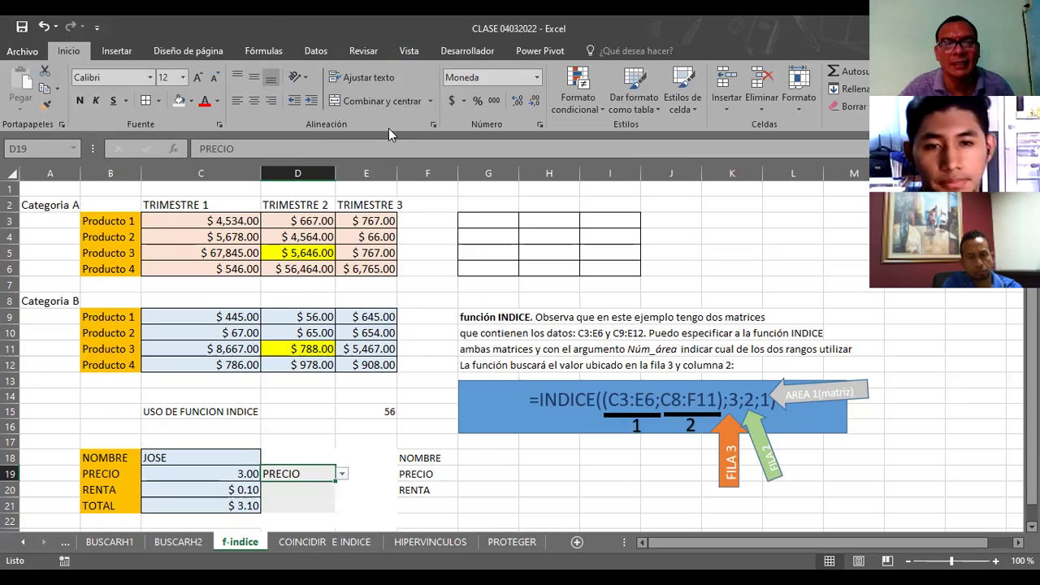
Review G20's validation input message without changes, then go to the PROTEGER sheet
click(510, 484)
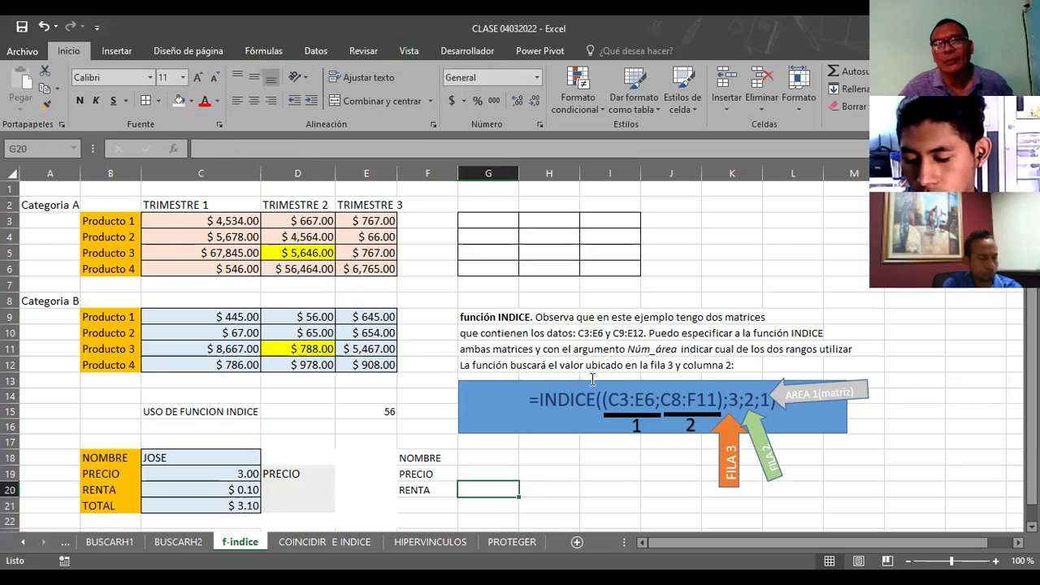
click(320, 53)
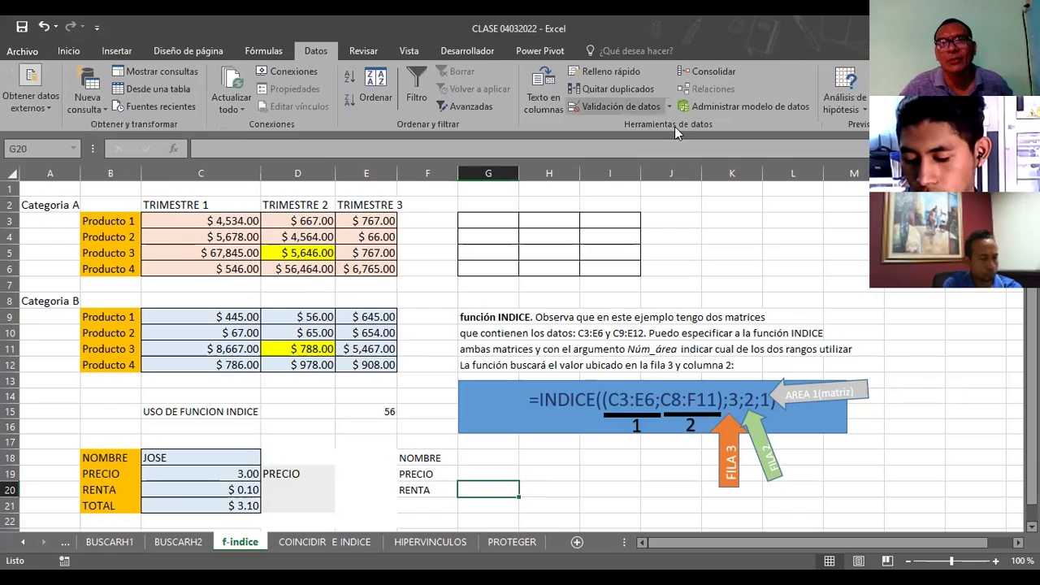
click(629, 104)
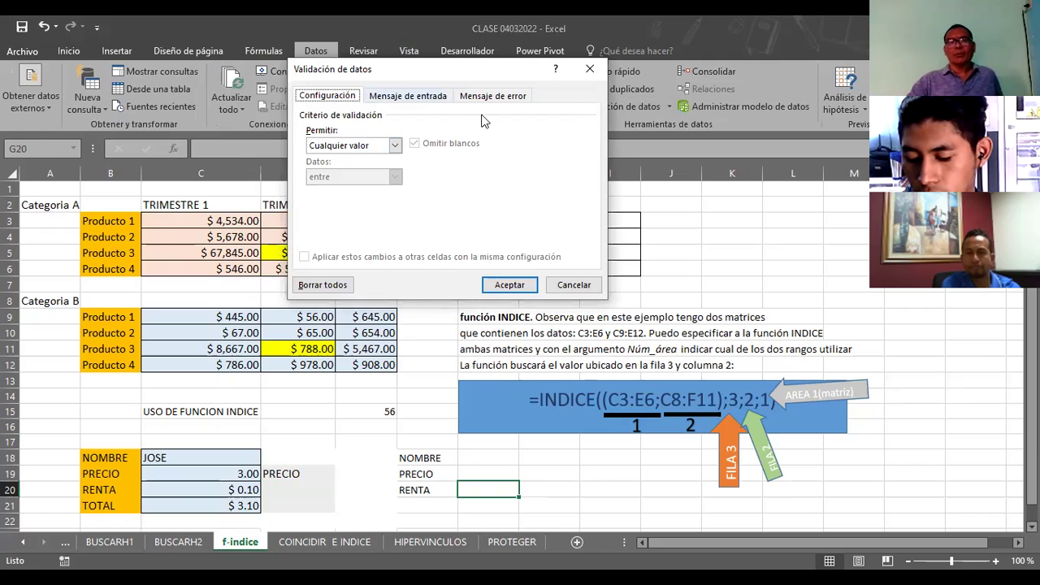
click(438, 97)
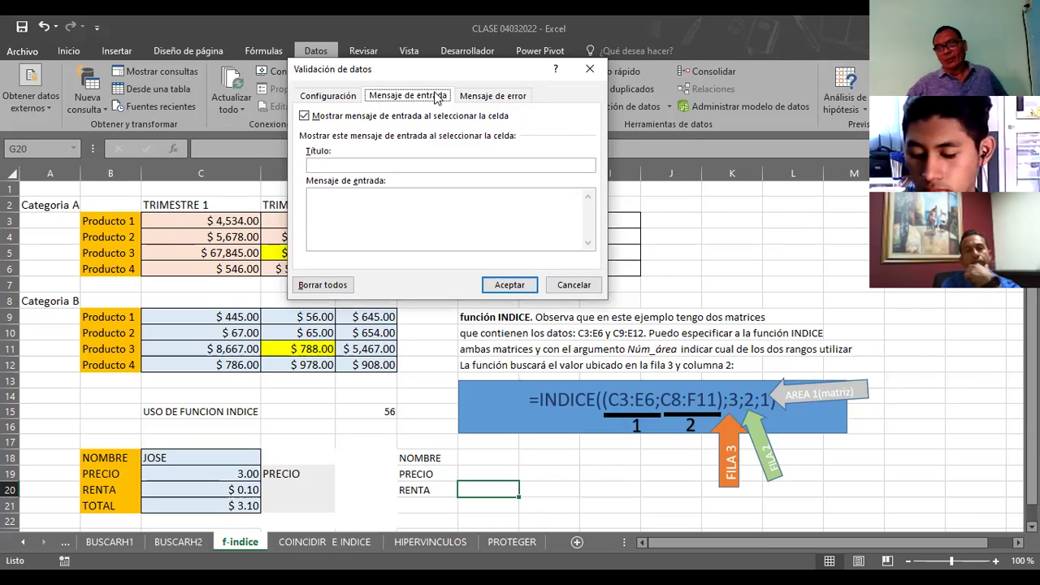
click(557, 289)
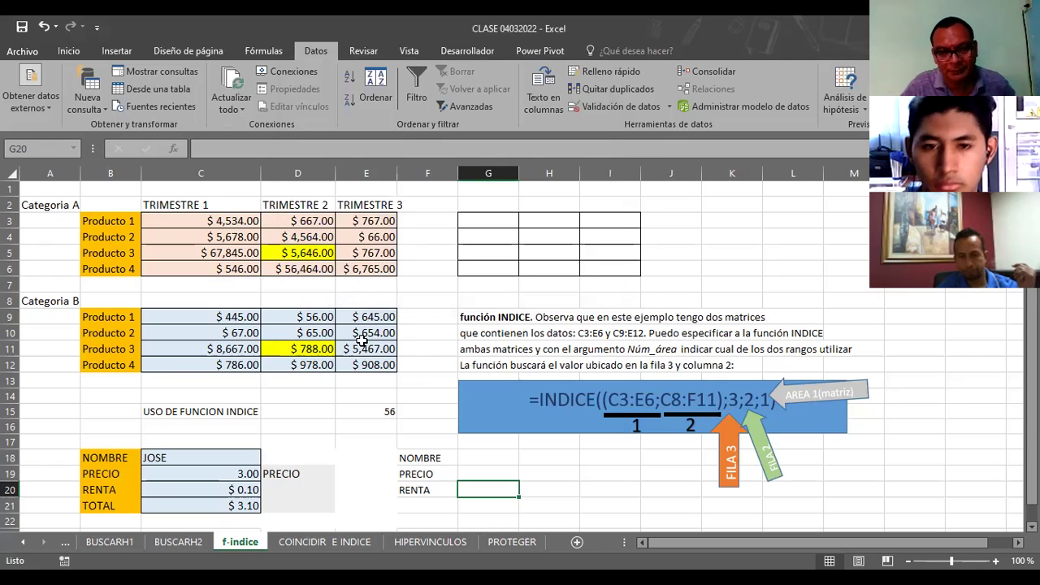
click(512, 542)
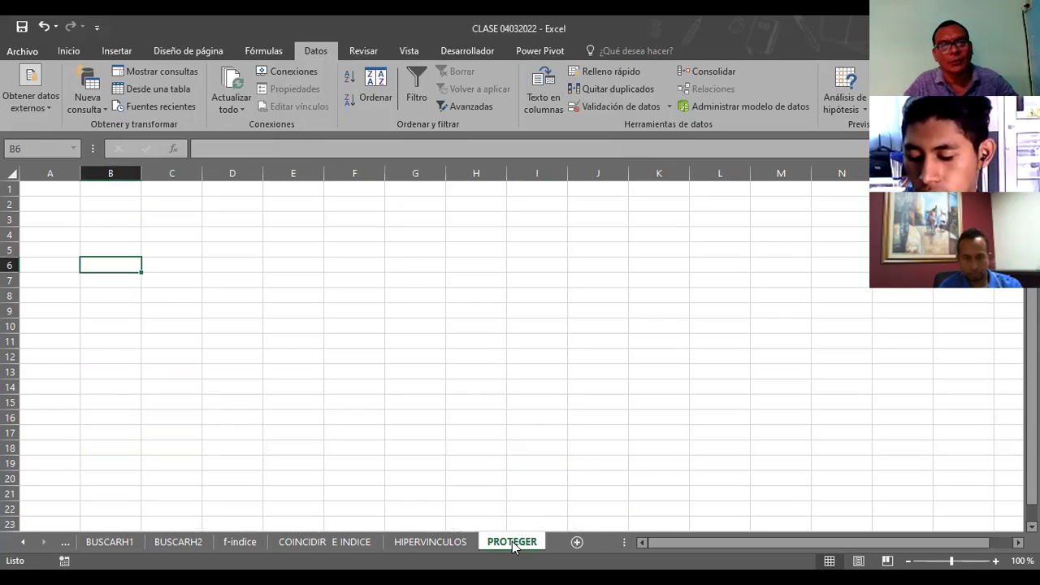
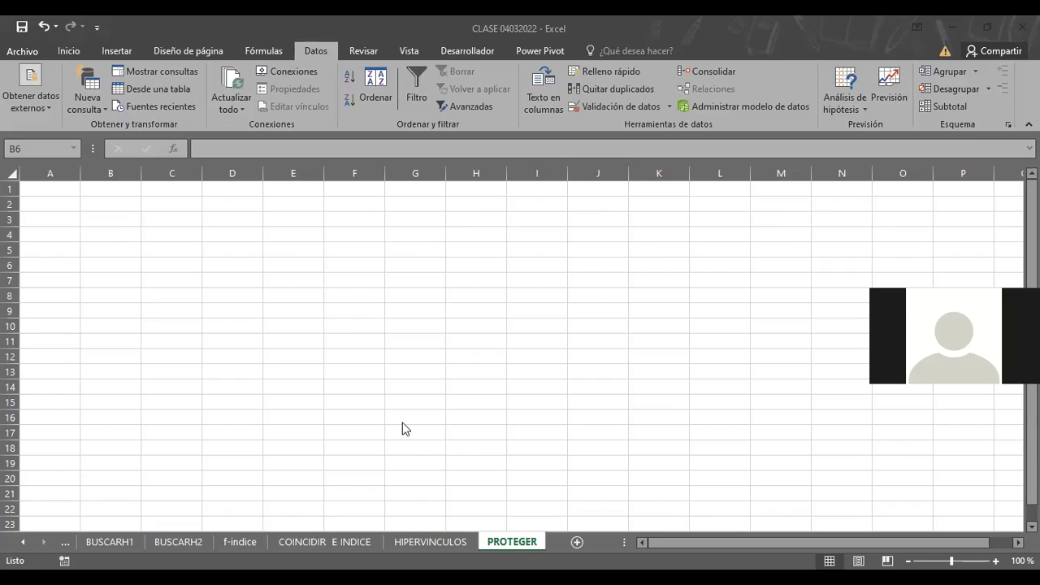
Revisit the course lessons 3.5 Laboratorio 2 and 3.4 on index hyperlinks in the browser
key(alt+Tab)
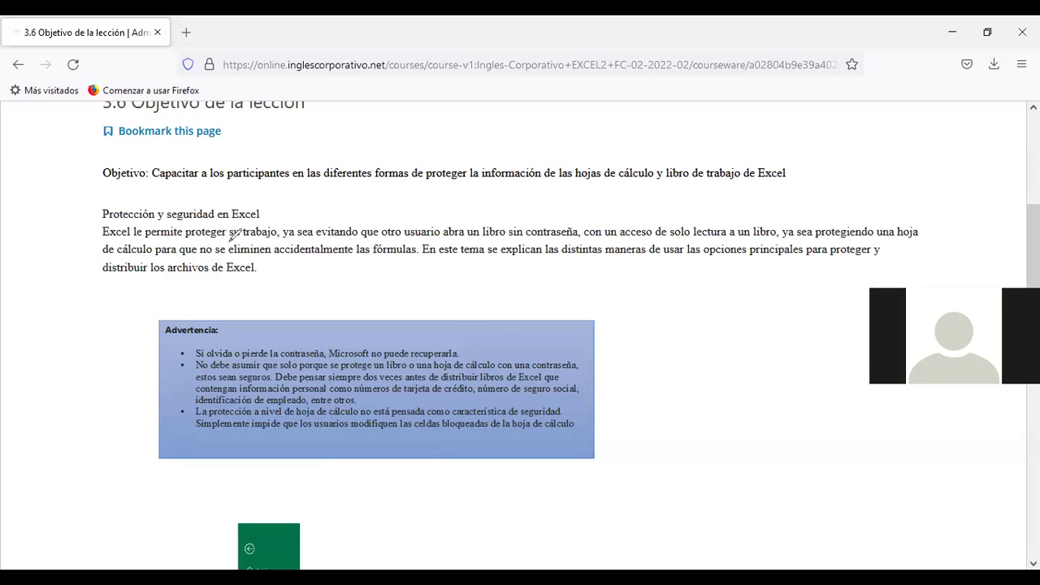
scroll(112, 374, down, 5)
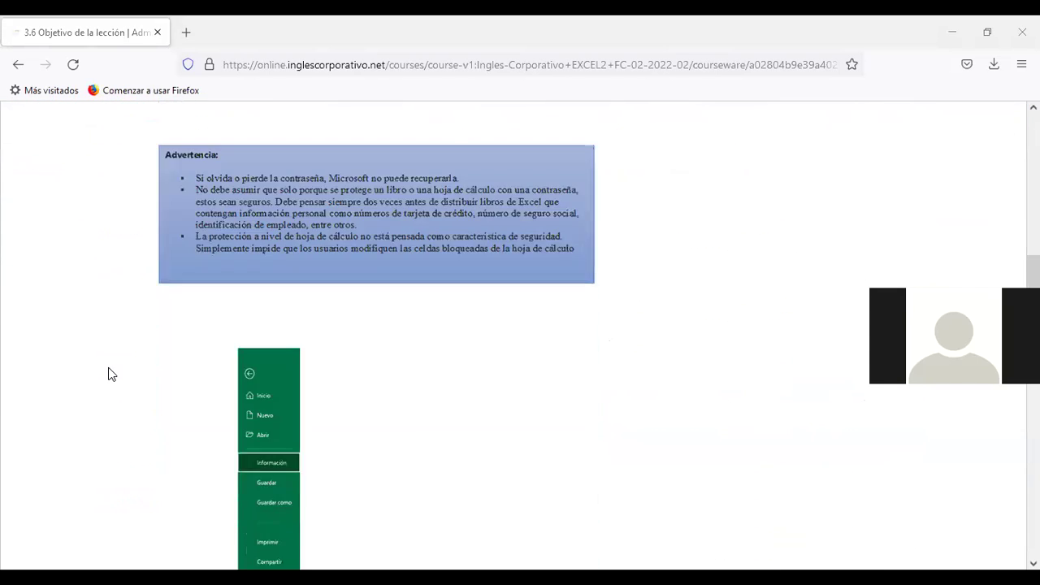
scroll(111, 374, down, 3)
scroll(111, 375, down, 3)
scroll(111, 377, down, 2)
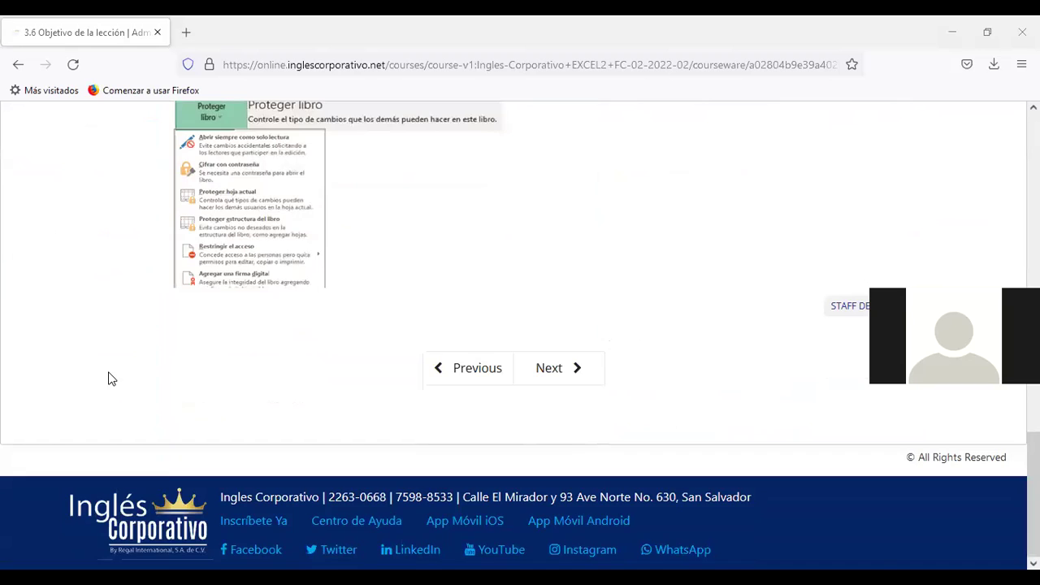
scroll(112, 379, up, 3)
scroll(109, 404, up, 5)
scroll(111, 382, up, 3)
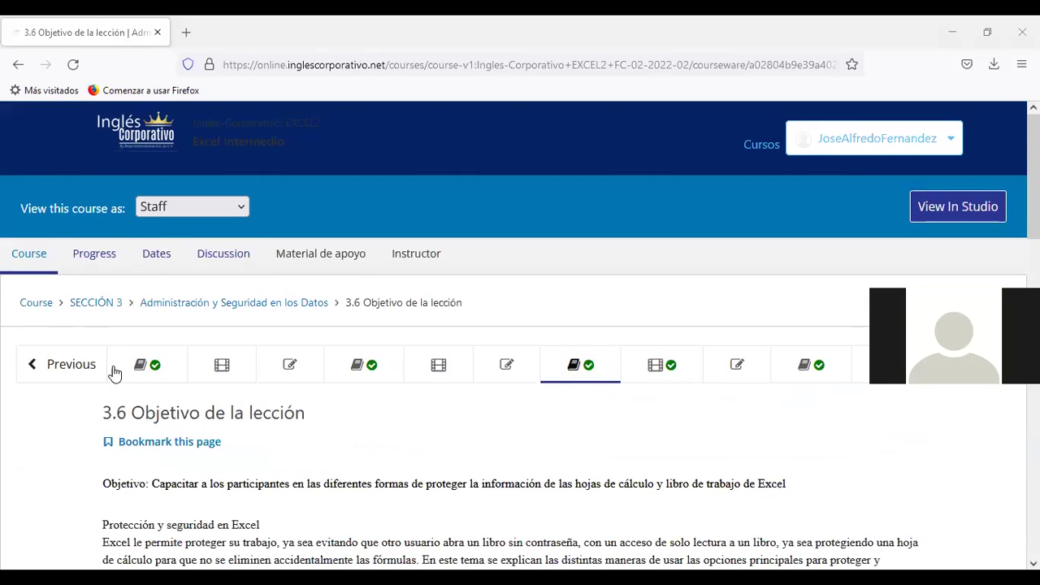
click(54, 368)
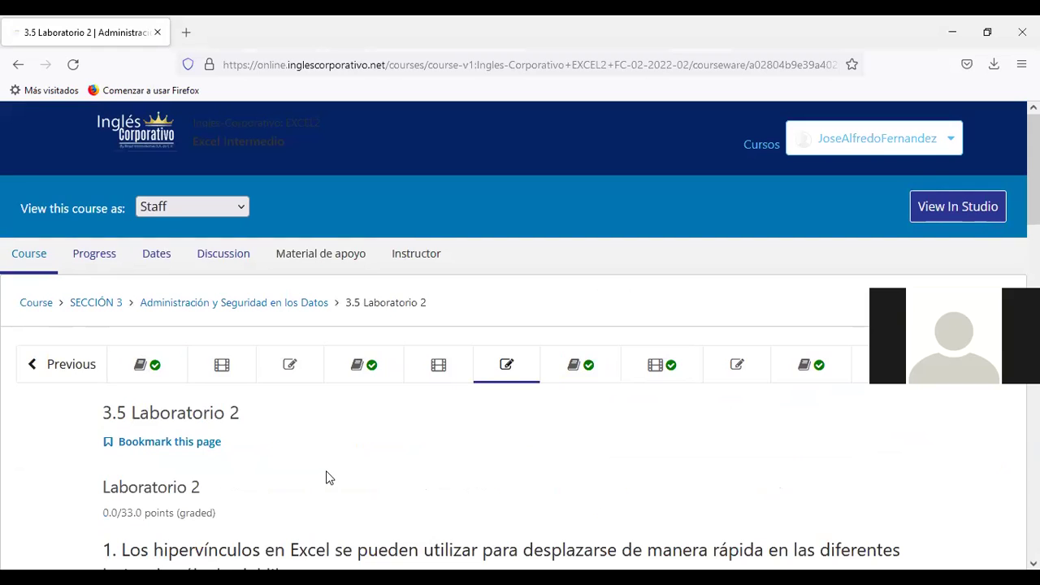
scroll(326, 480, down, 2)
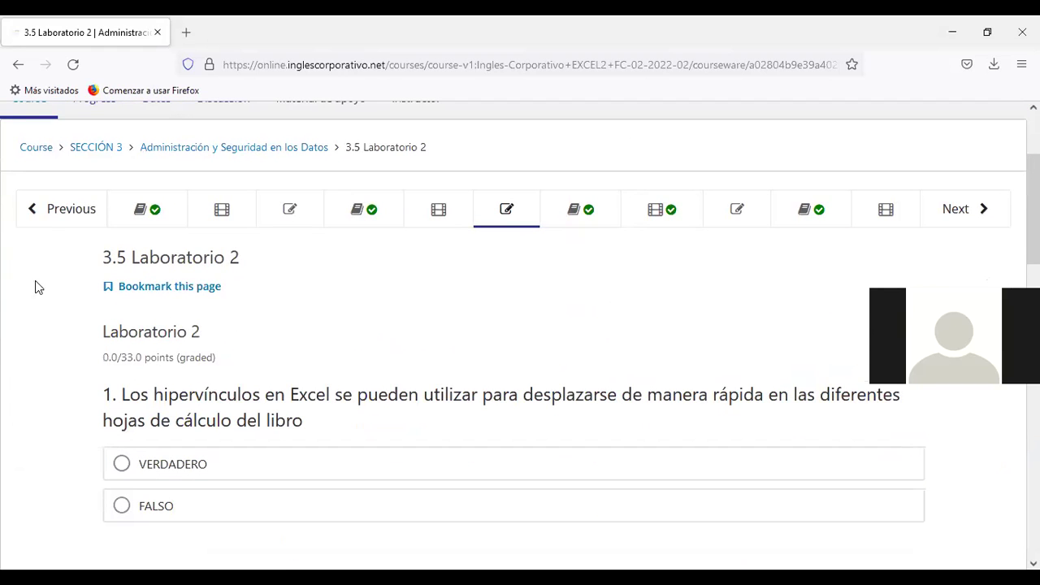
click(32, 213)
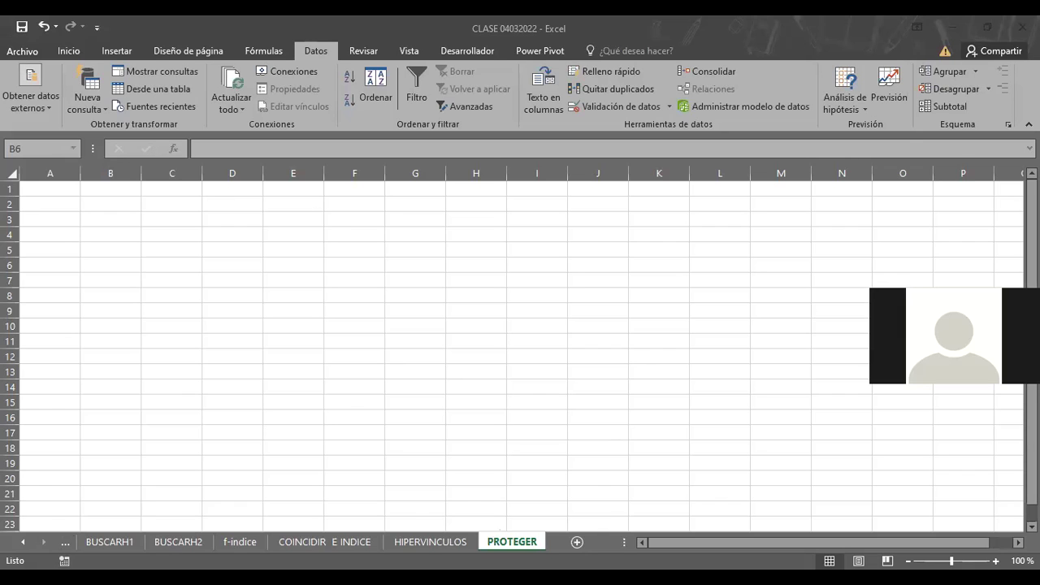
Browse the BUSCAR, MENU FUNCIONES, PROTEGER and BUSCARH2 sheets, then minimize Excel
click(24, 544)
click(22, 544)
click(19, 544)
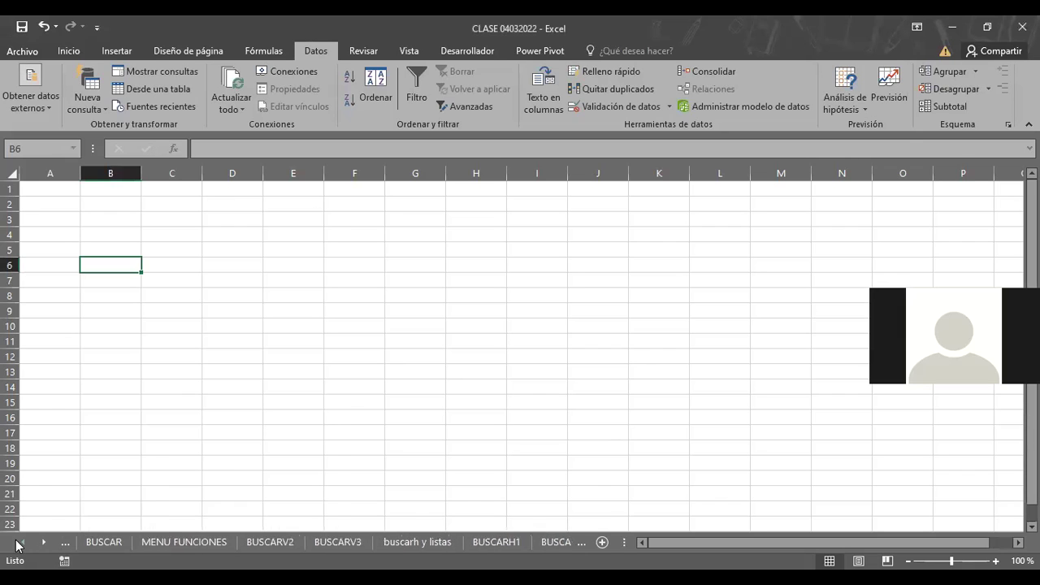
click(152, 542)
click(112, 542)
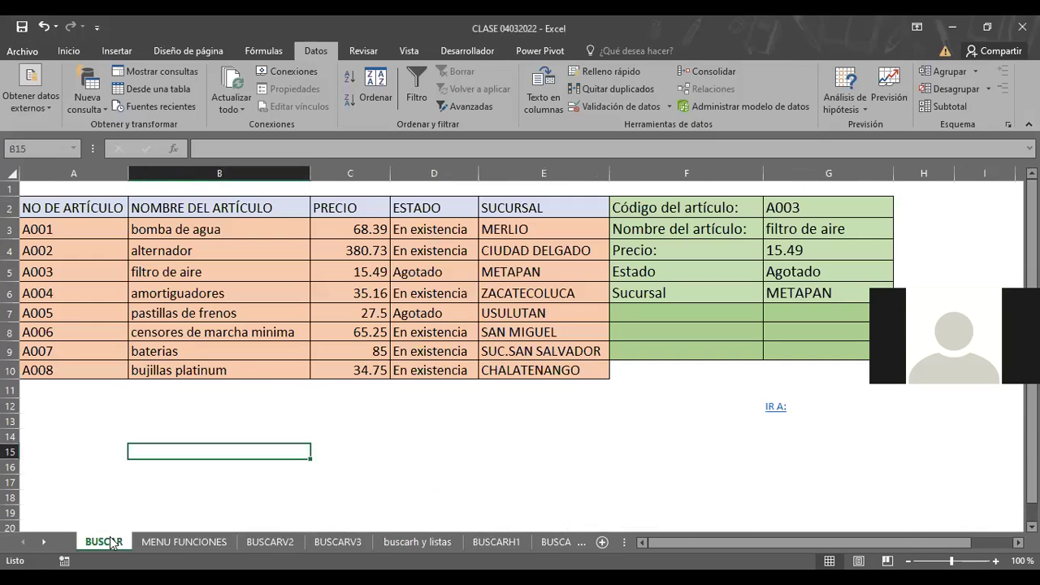
click(178, 542)
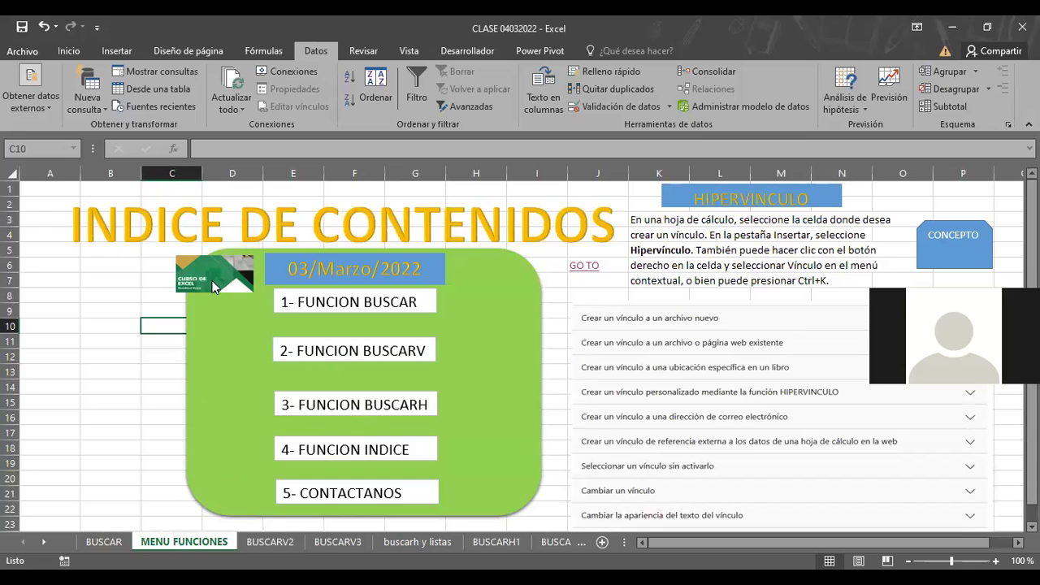
click(213, 286)
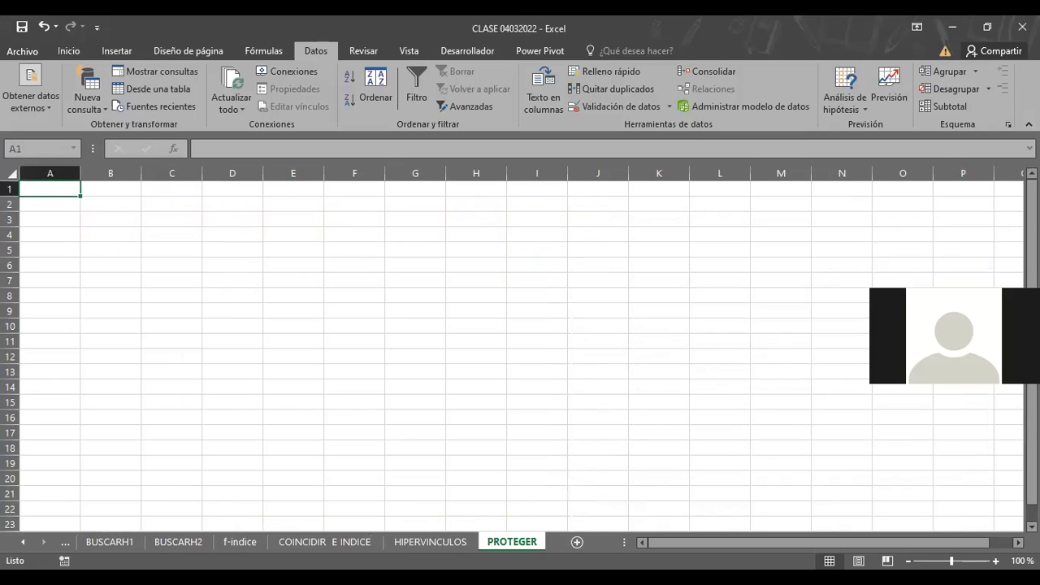
click(176, 546)
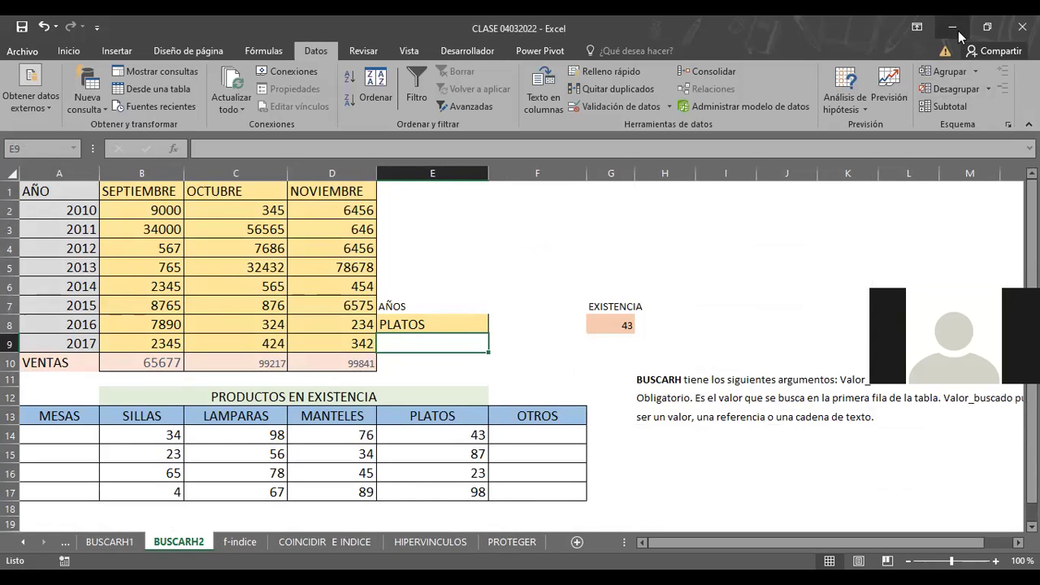
click(959, 36)
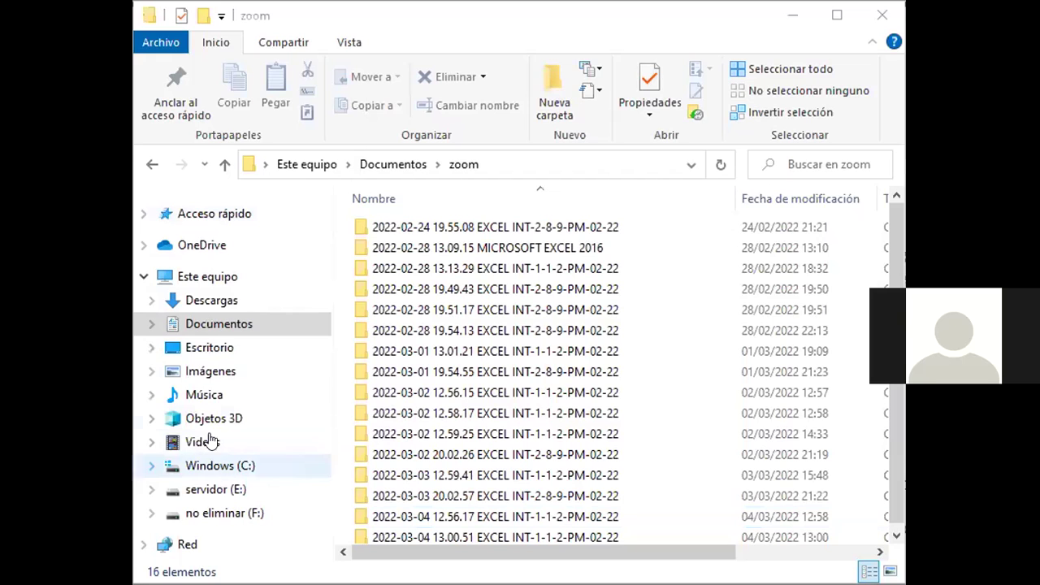
Open Escritorio and select the Proteger una hoja de cálculo PDF, then minimize File Explorer
click(208, 349)
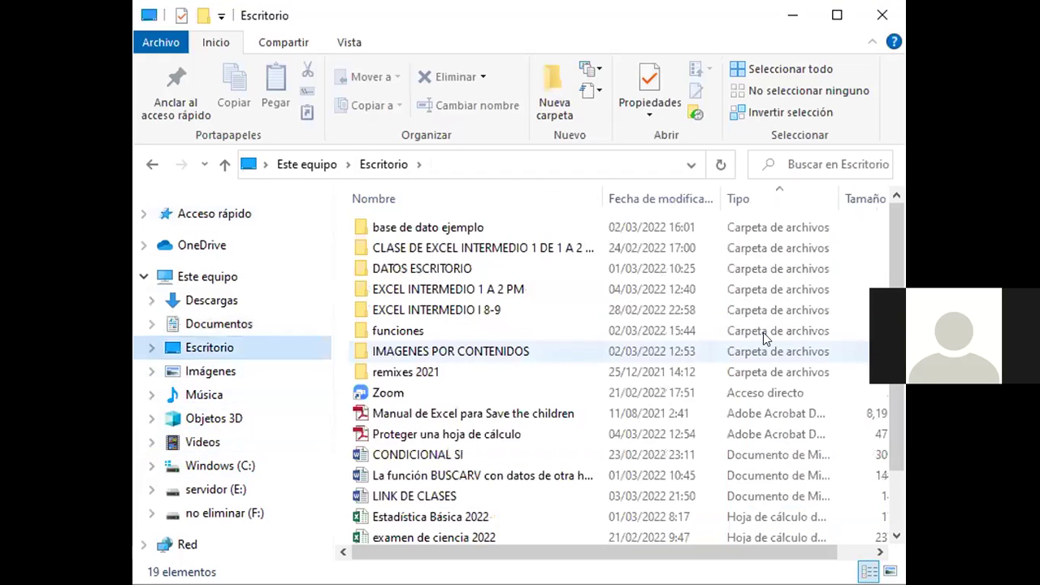
click(482, 436)
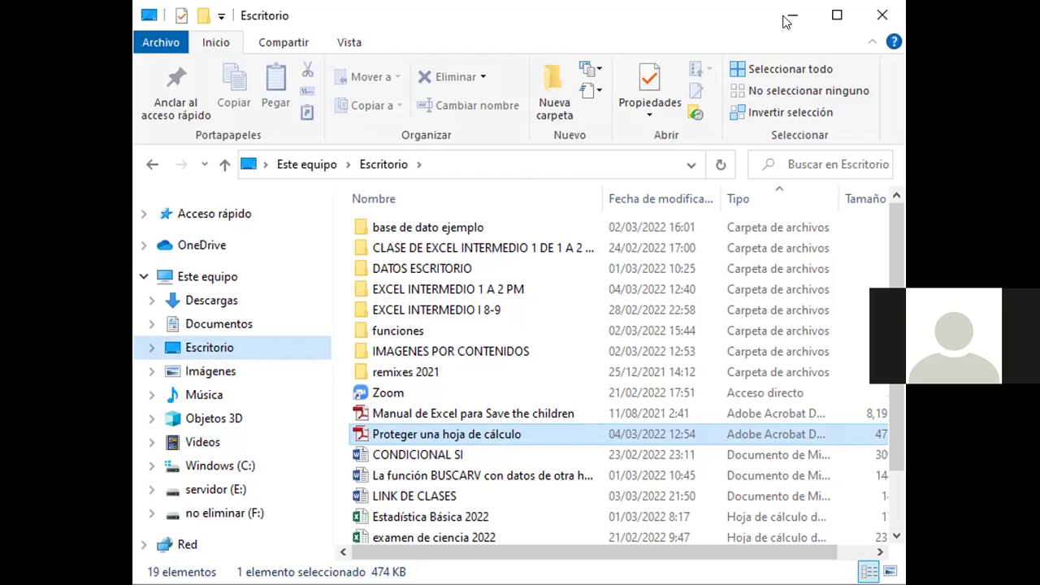
click(787, 21)
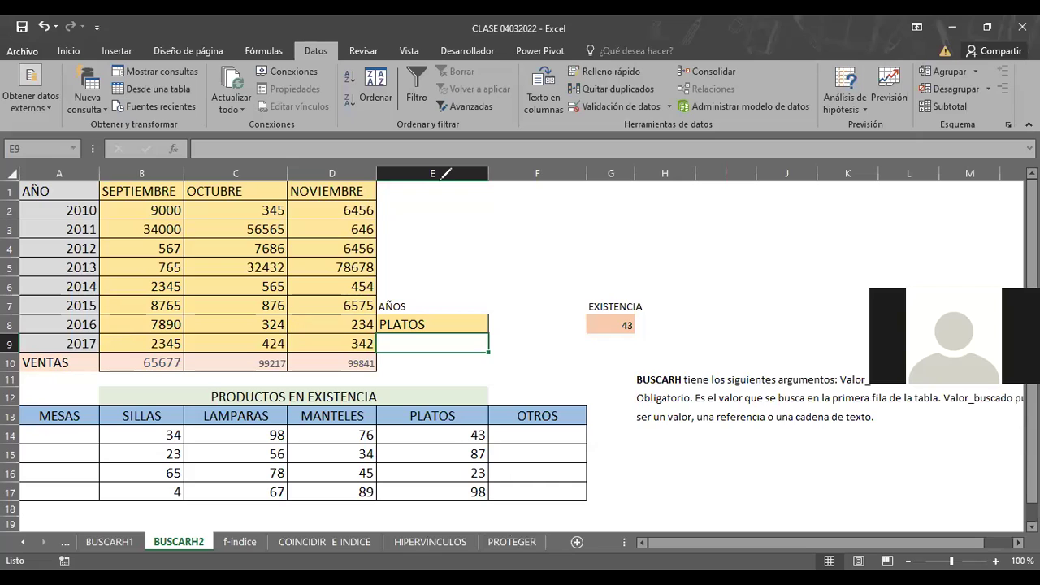
Add a new sheet and enter GASTOS in B11 and NOMBRES in C11
click(577, 542)
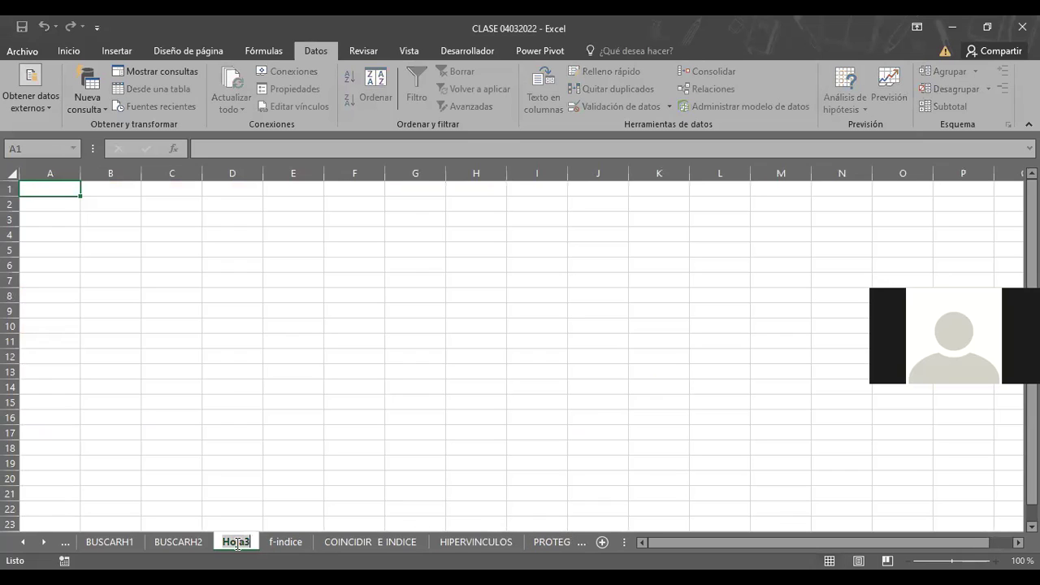
click(107, 339)
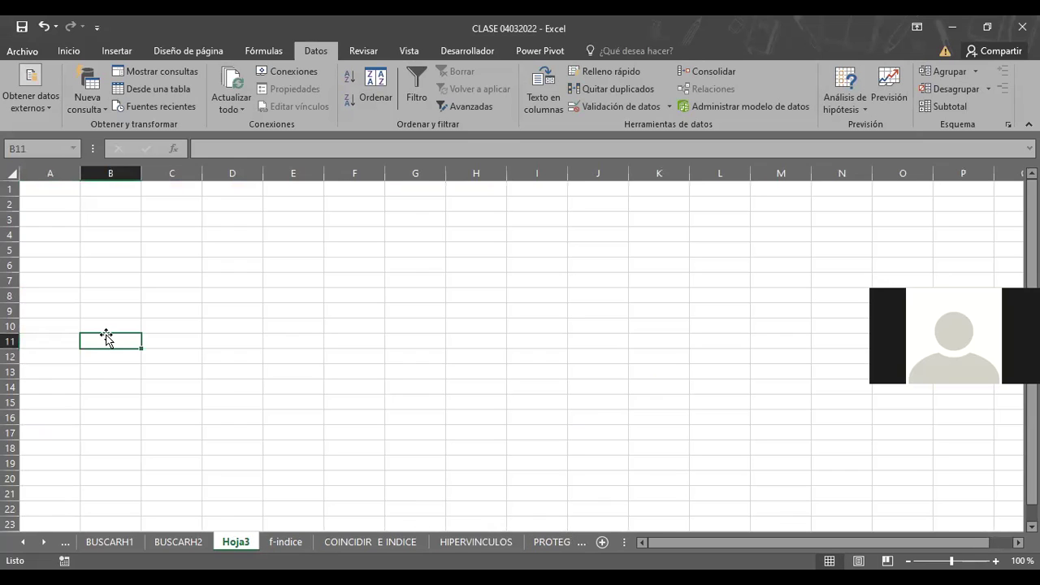
text(GASTOS)
key(Tab)
text(NOMBRE)
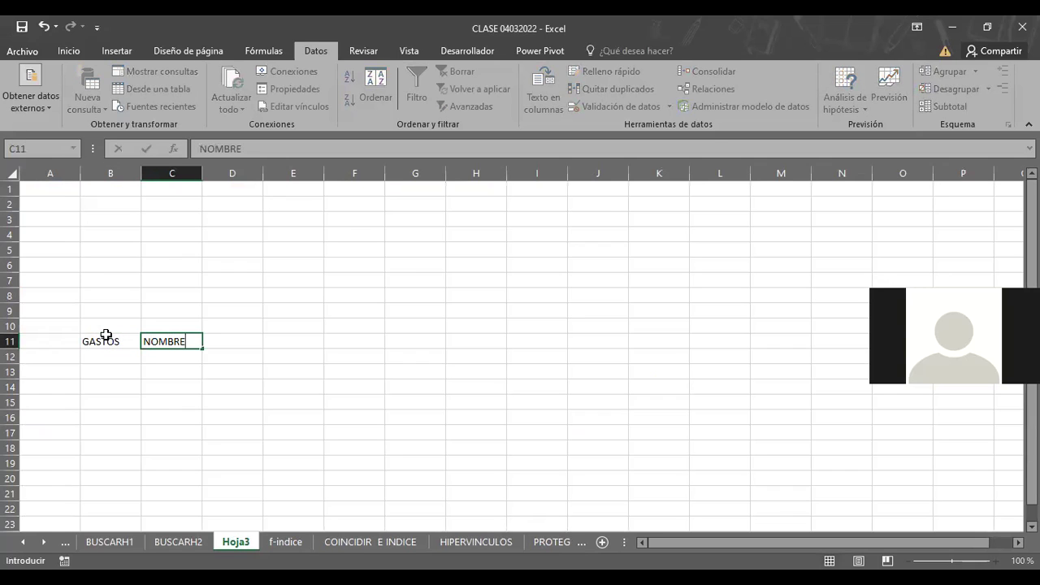
text(S)
key(Return)
List the names A, B, C, D and F down C12:C16
text(A)
key(Return)
text(B)
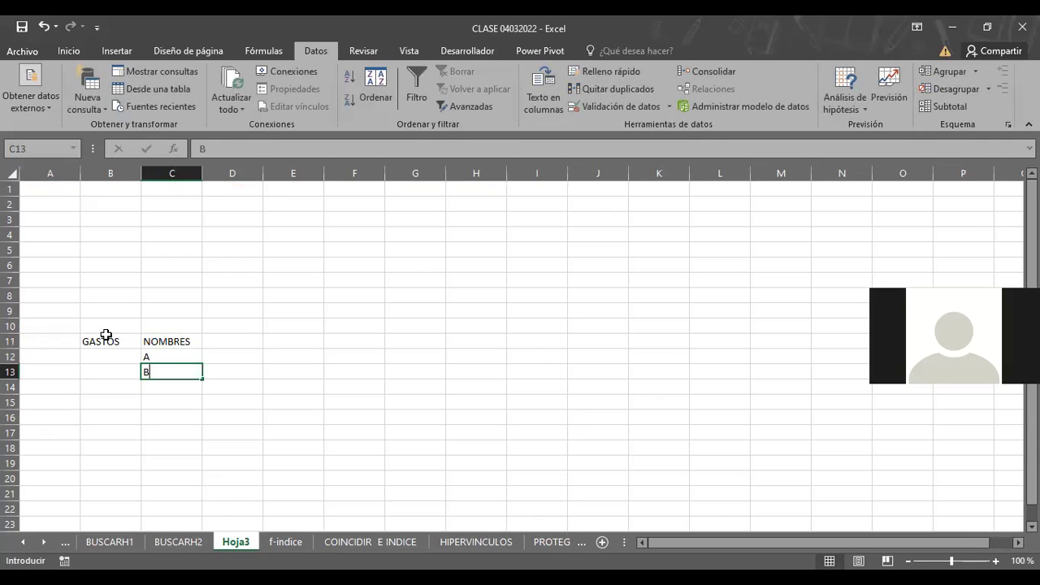
key(Return)
text(C)
key(Return)
text(D)
key(Return)
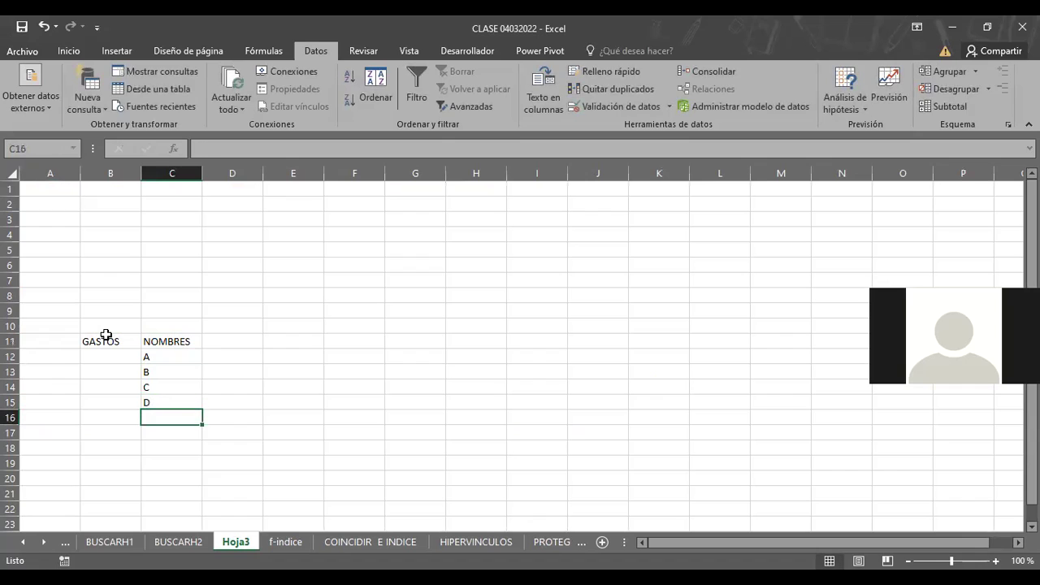
text(FE)
key(BackSpace)
key(Return)
Enter E in C17 and try selecting the B11:F17 table range
text(E)
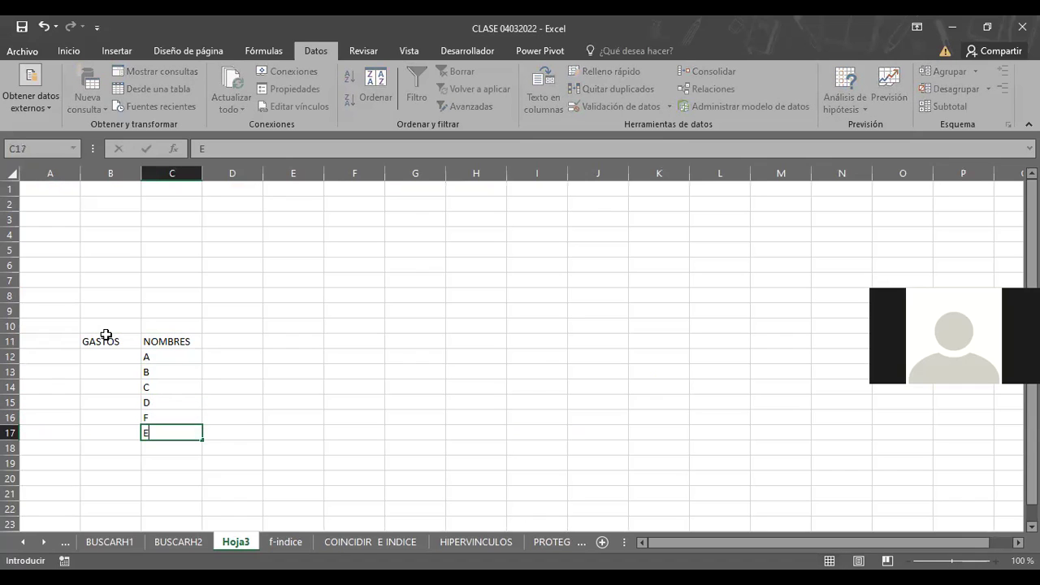
click(88, 341)
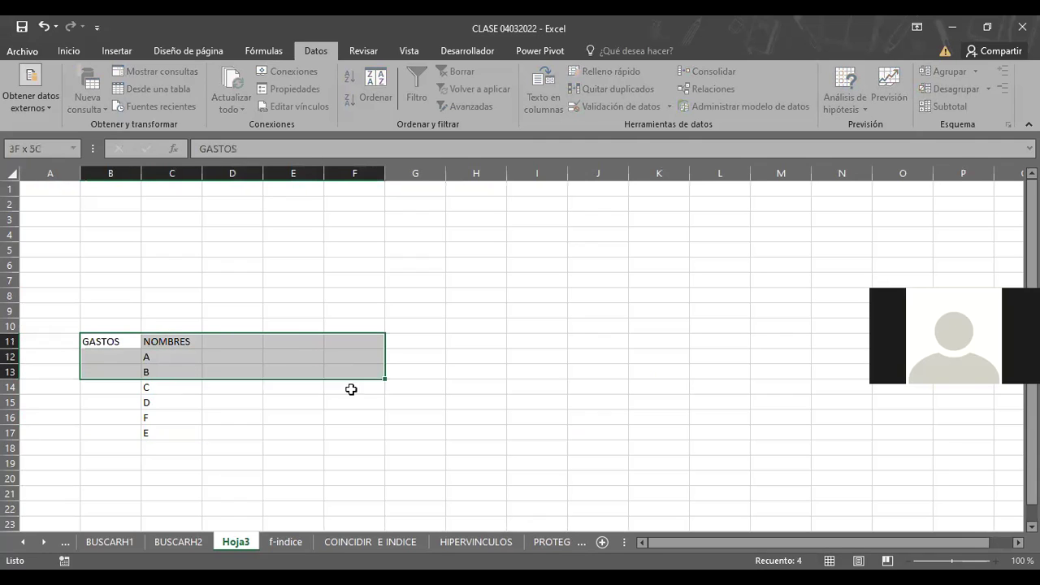
drag(198, 347, 347, 430)
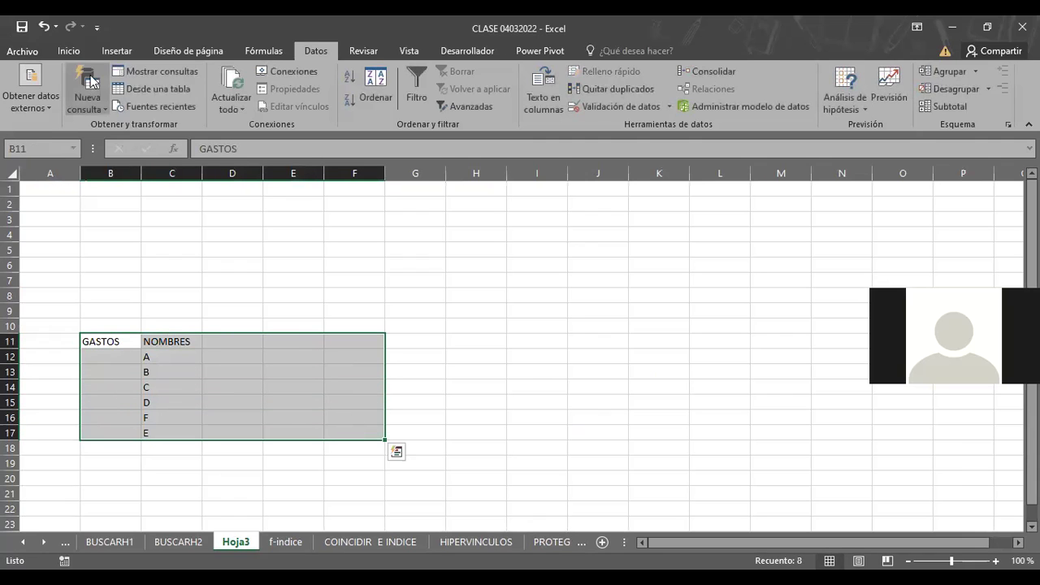
click(69, 50)
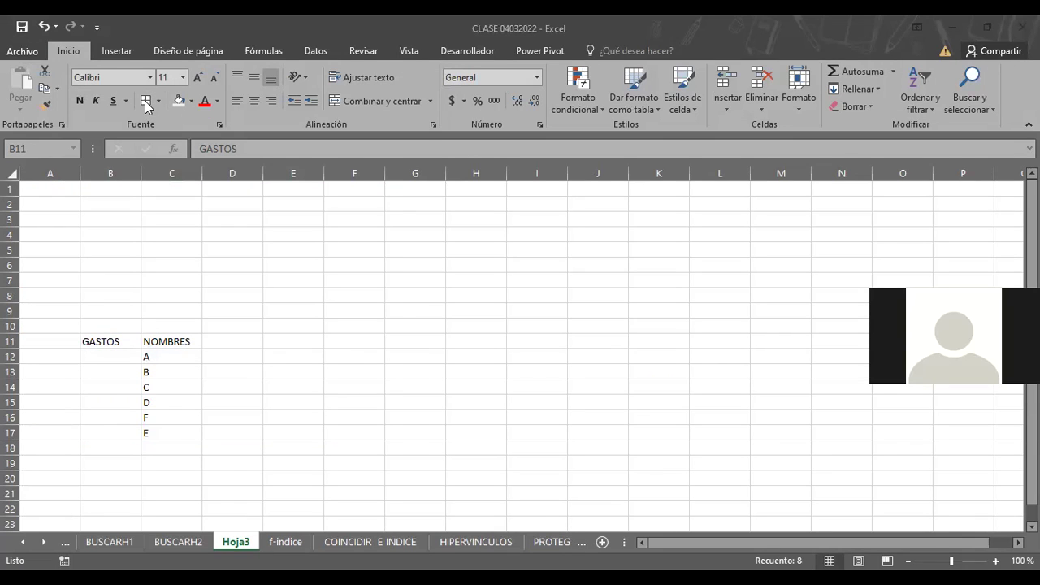
click(559, 398)
click(171, 370)
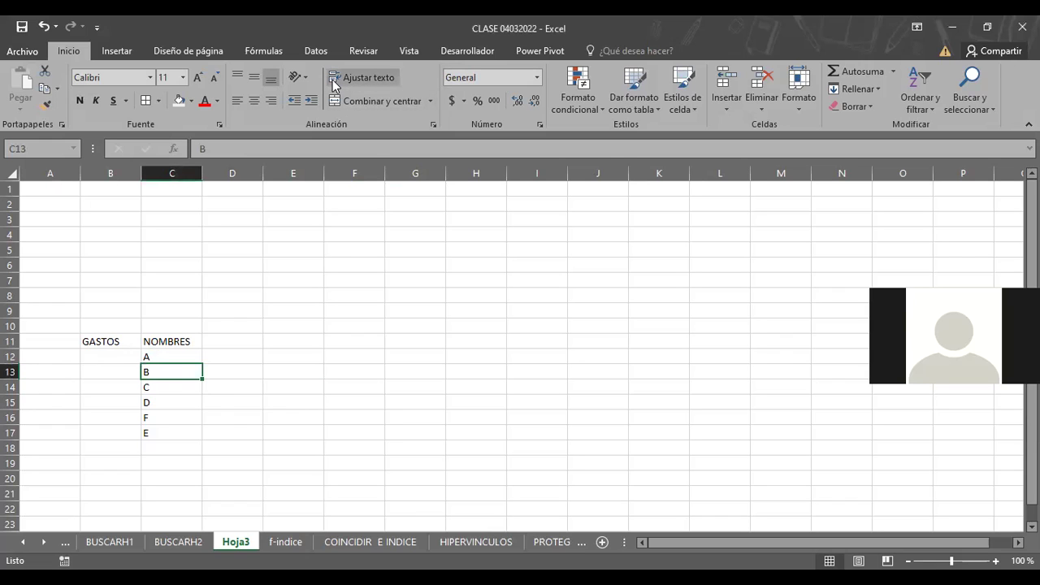
click(368, 52)
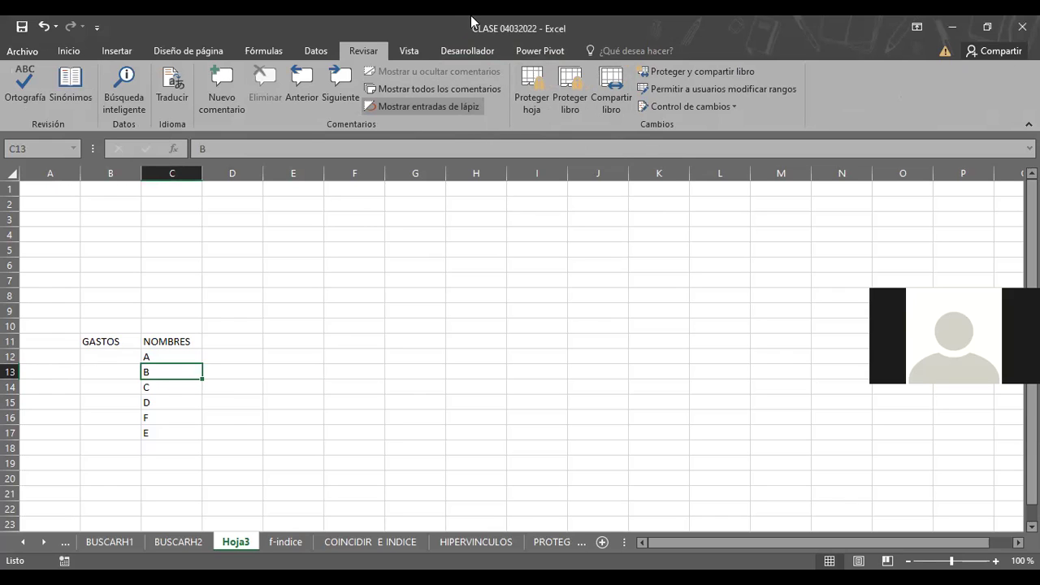
Apply Todos los bordes to the B11:F17 table and click away to check the grid
drag(116, 338, 337, 431)
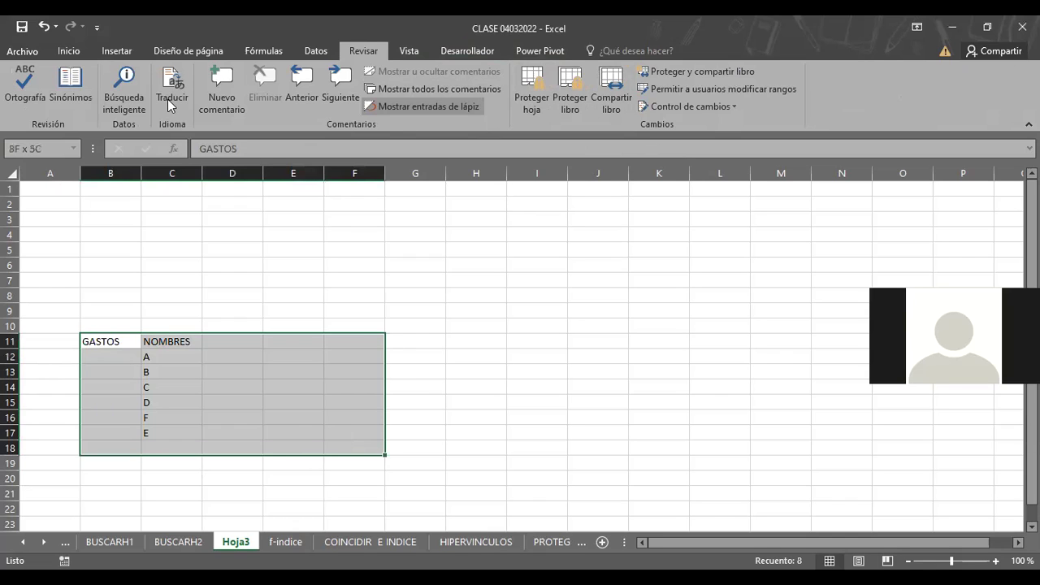
click(70, 52)
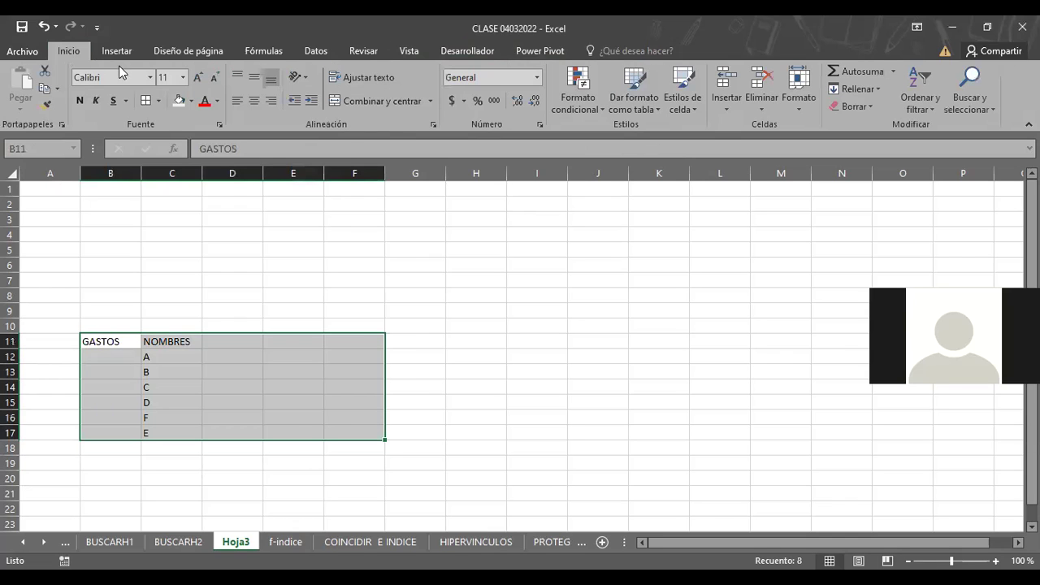
click(146, 104)
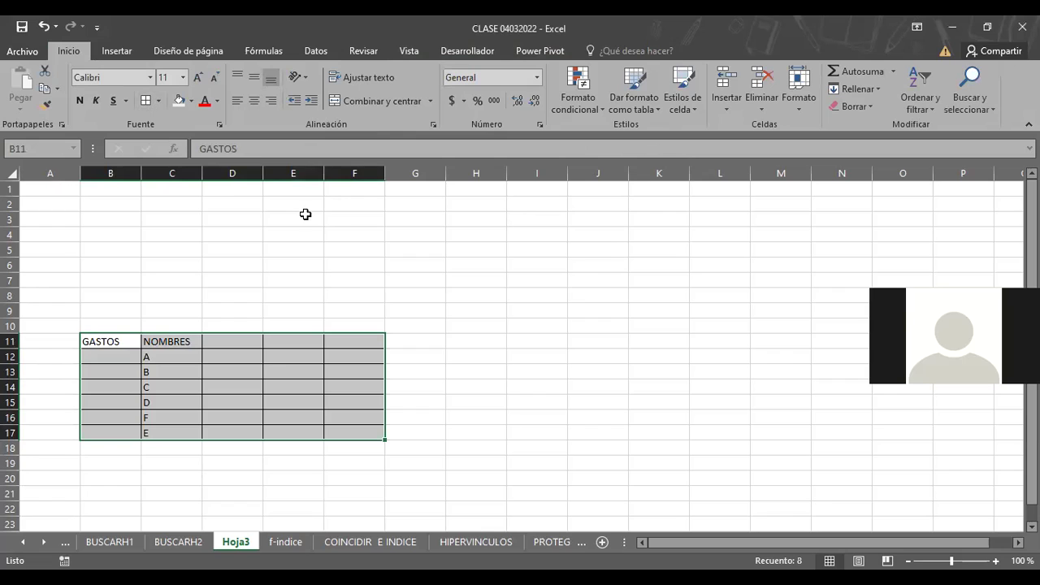
click(502, 431)
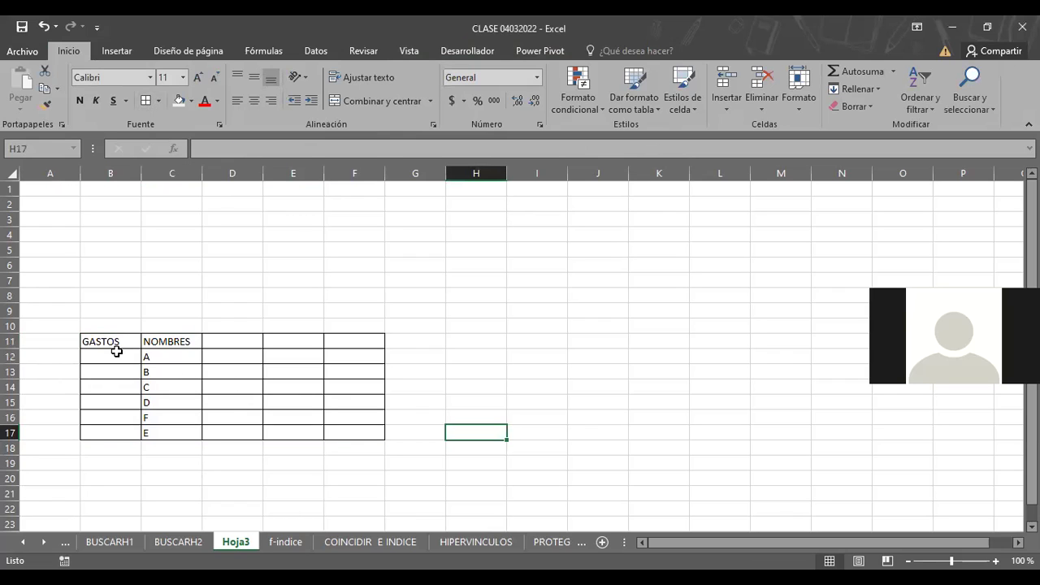
click(100, 270)
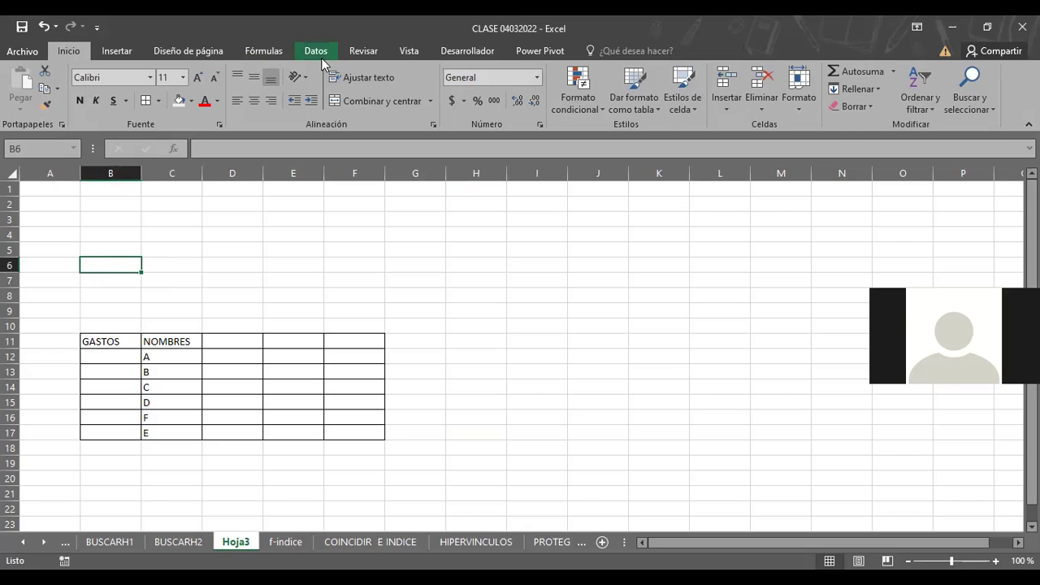
Open Proteger hoja from Revisar, look over its options, and cancel without protecting
click(364, 52)
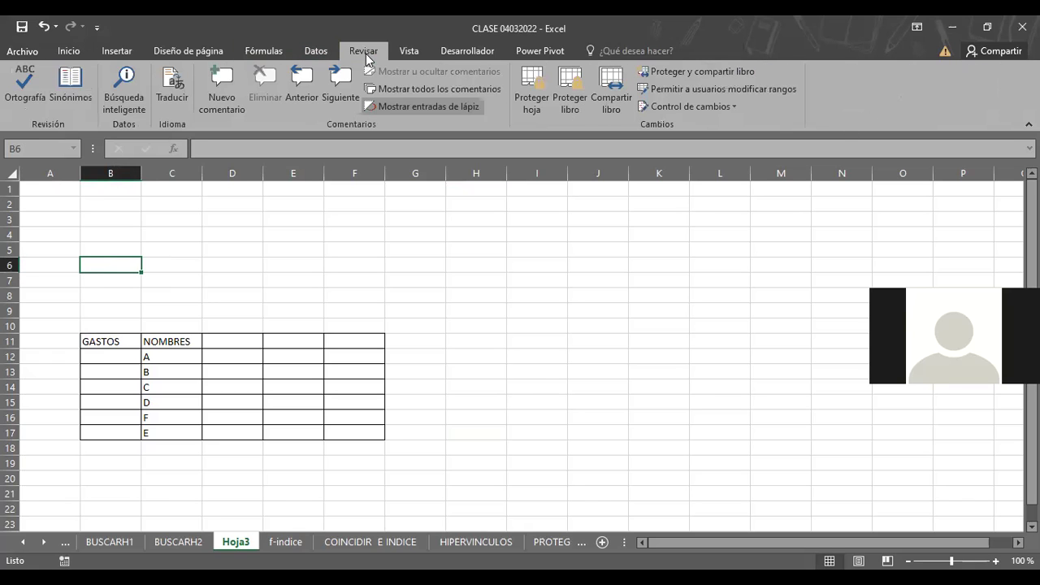
click(543, 103)
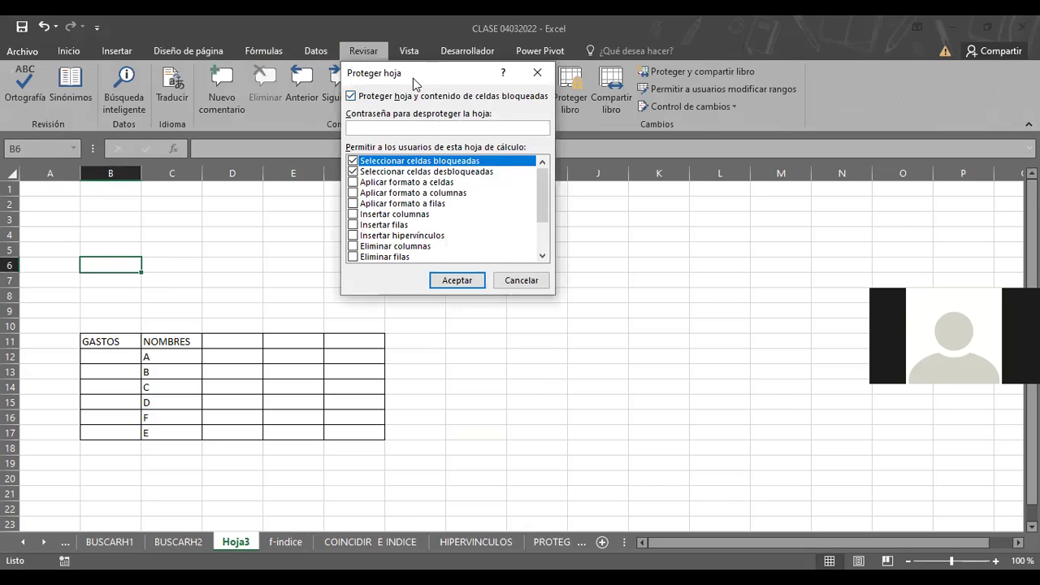
drag(404, 79, 282, 46)
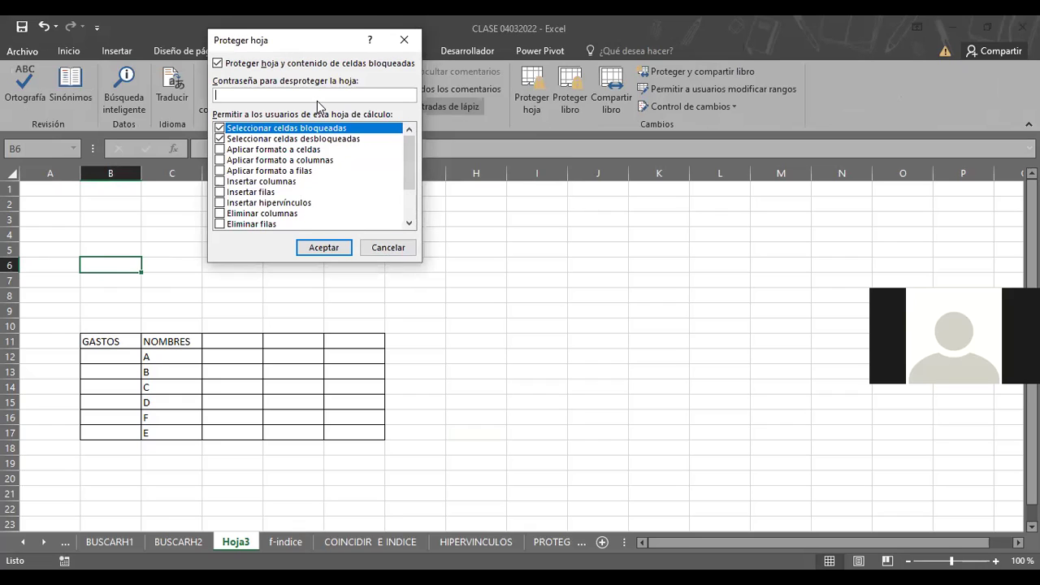
click(399, 254)
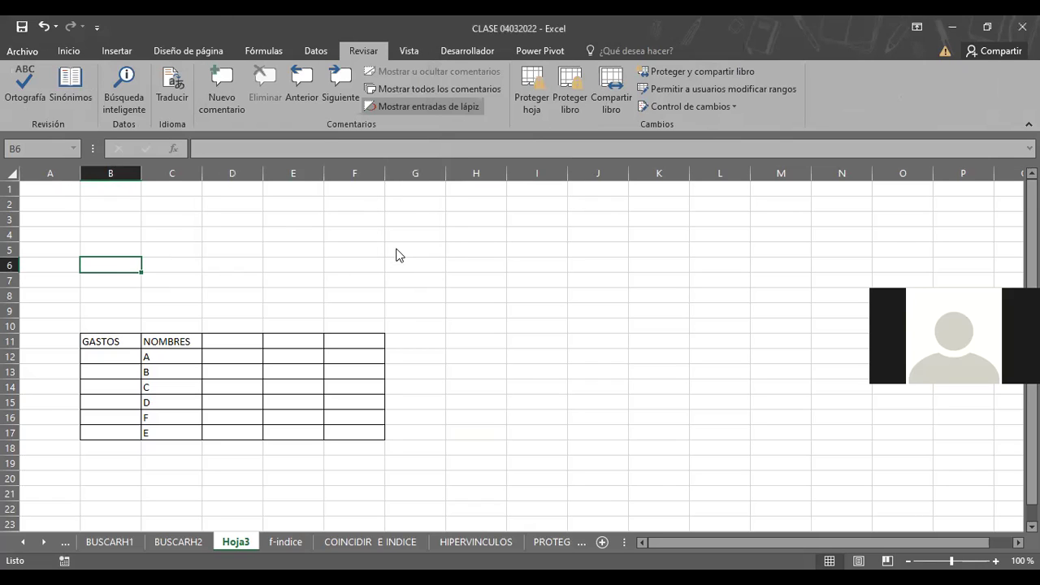
click(22, 51)
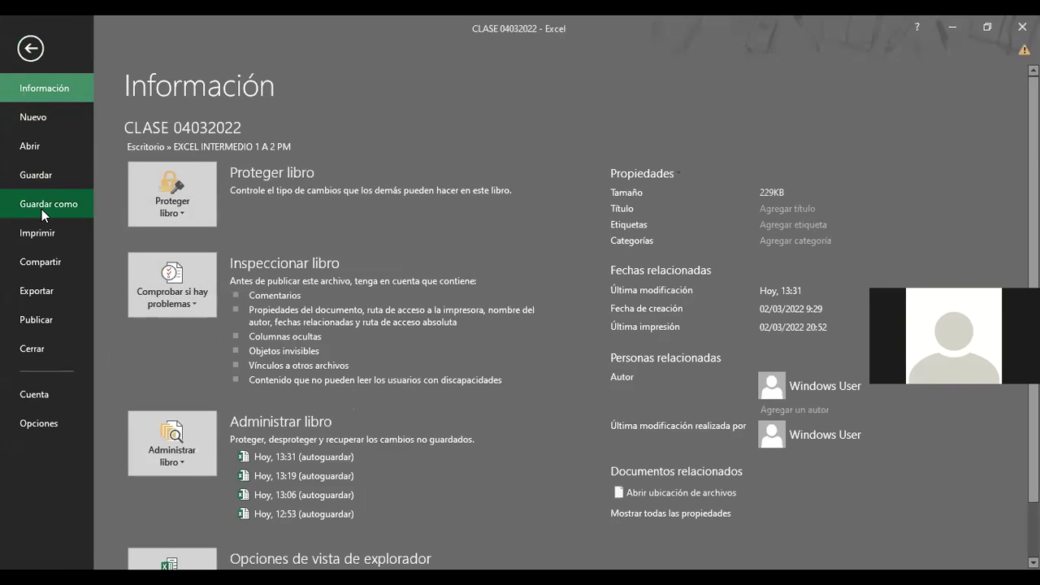
click(41, 209)
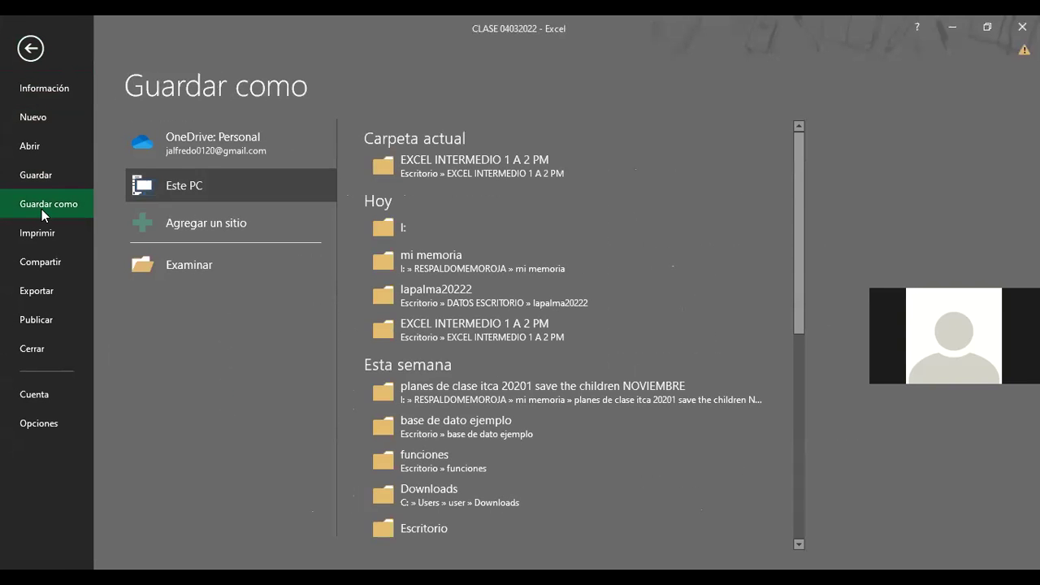
click(201, 263)
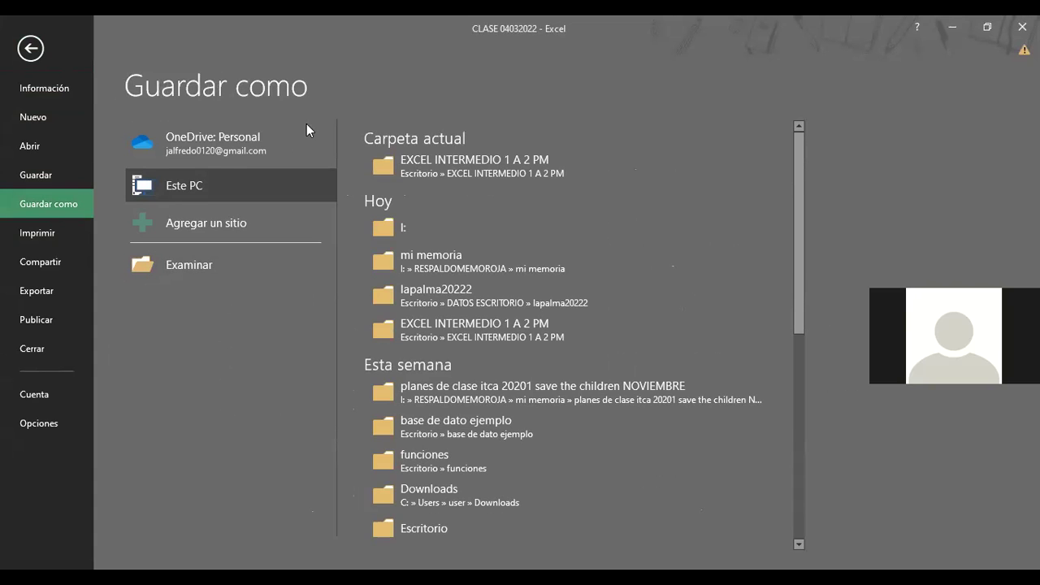
click(201, 262)
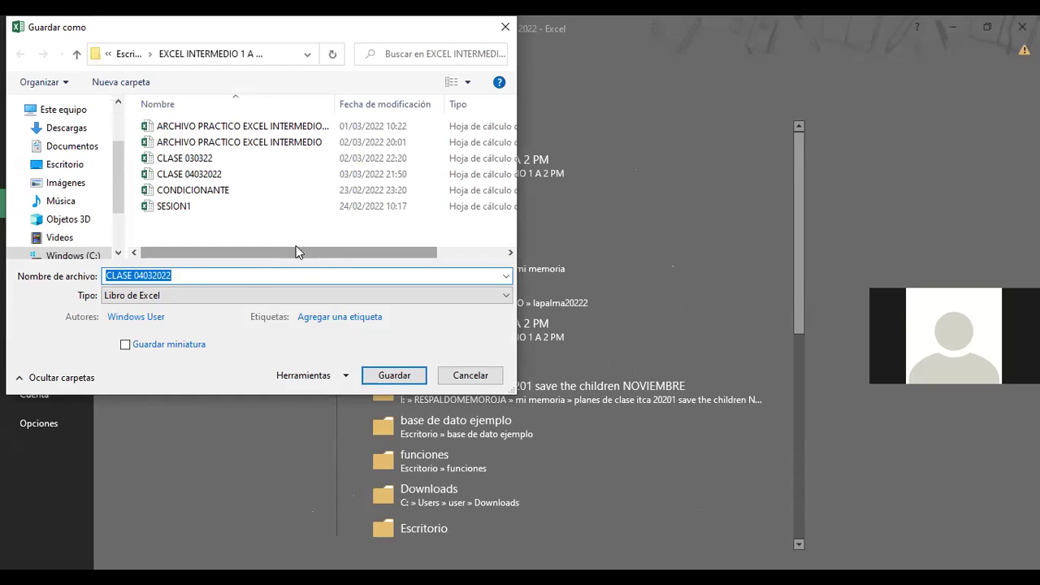
click(173, 298)
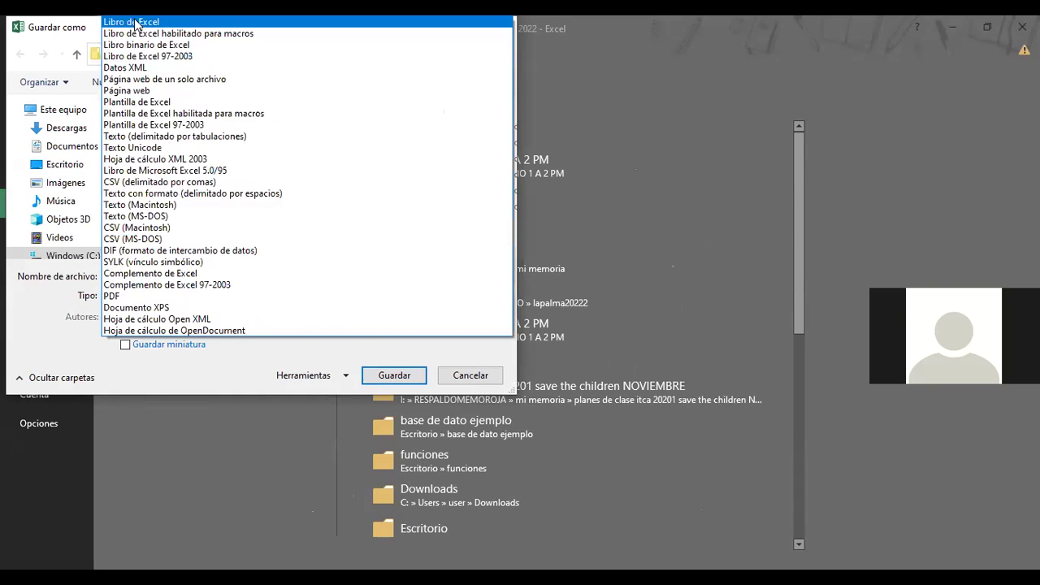
click(132, 22)
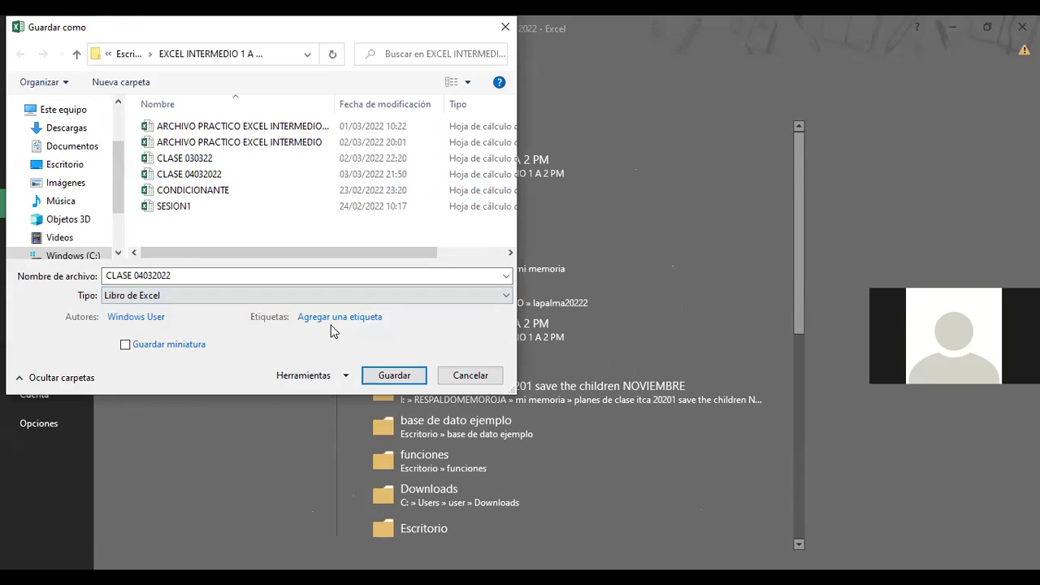
click(344, 377)
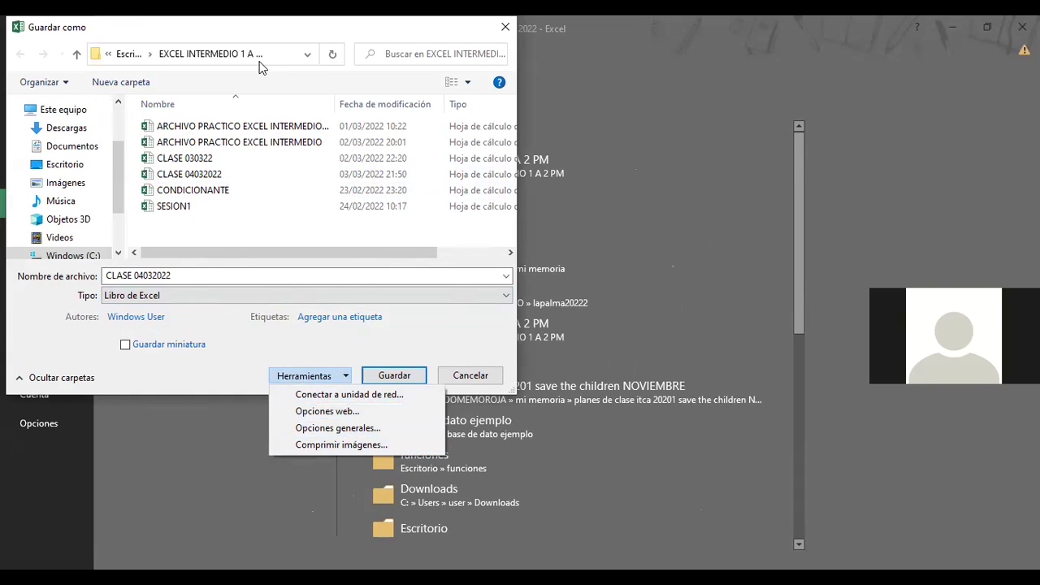
click(504, 29)
Cancel a first Proteger hoja attempt and select the NOMBRES cells C11:C17
click(32, 52)
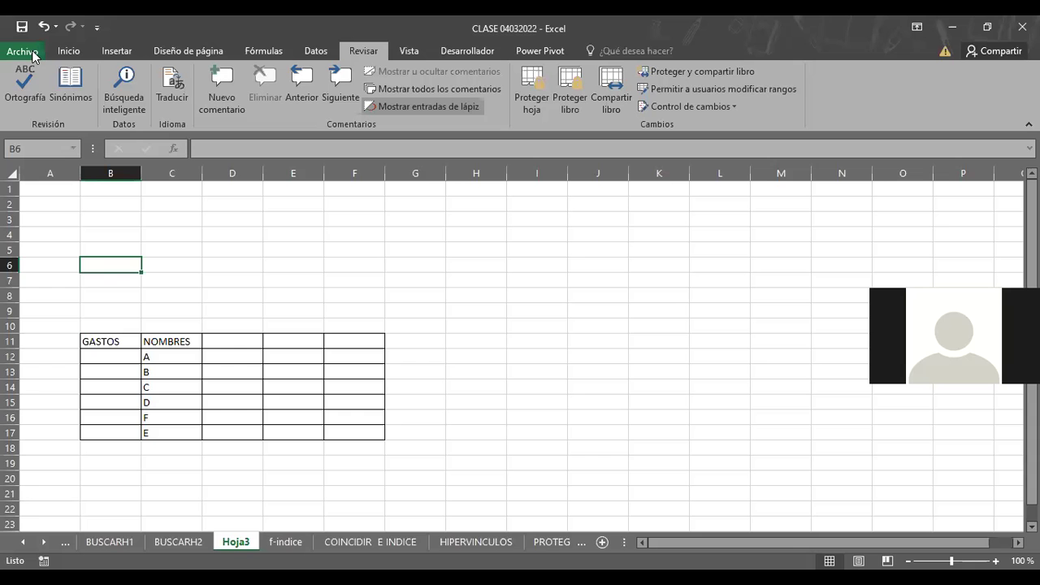
click(529, 90)
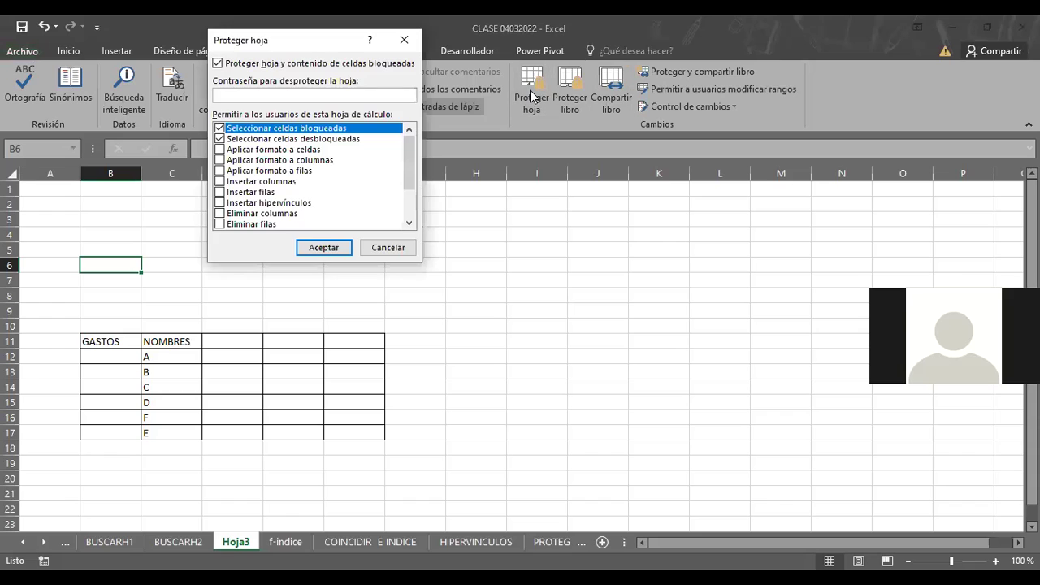
click(382, 249)
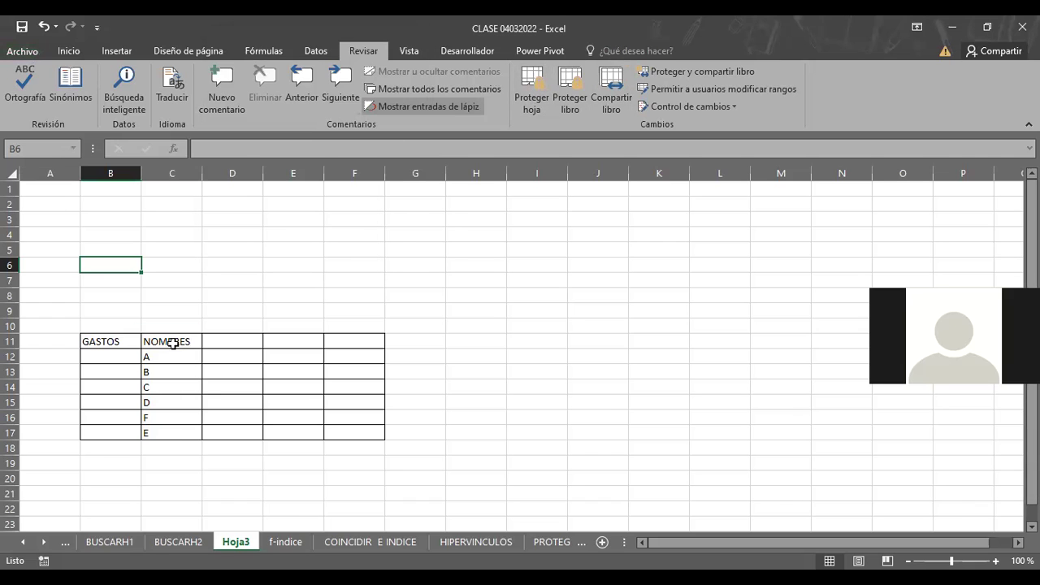
drag(172, 343, 168, 430)
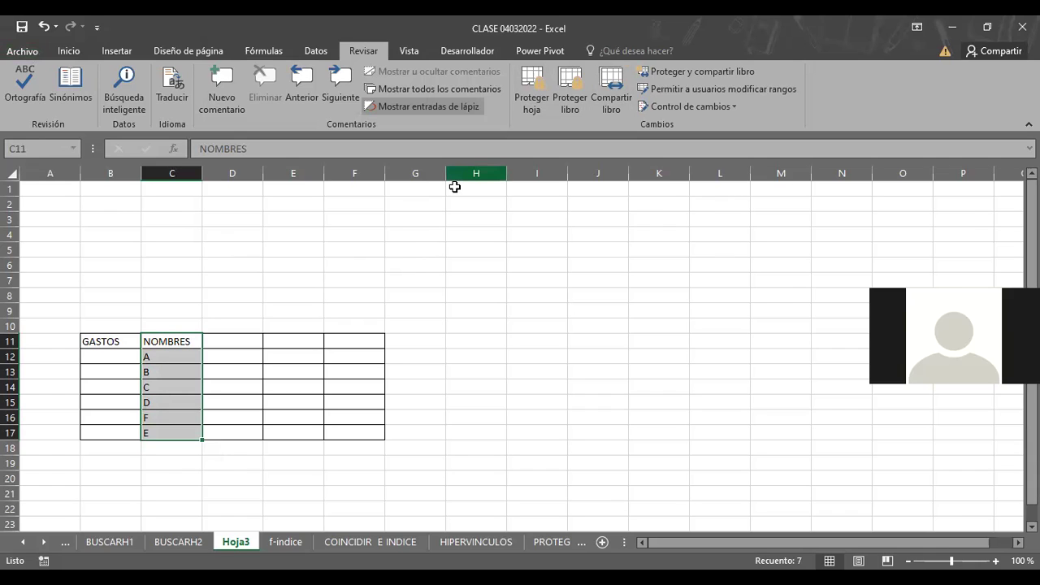
Protect Hoja3 with a sheet password, re-entering it correctly to confirm
click(540, 111)
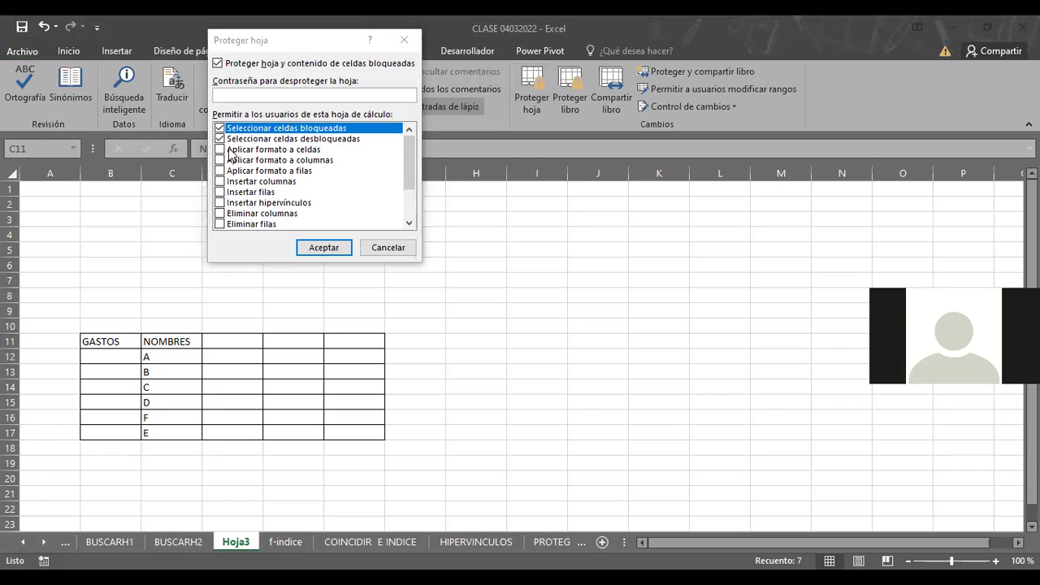
click(231, 97)
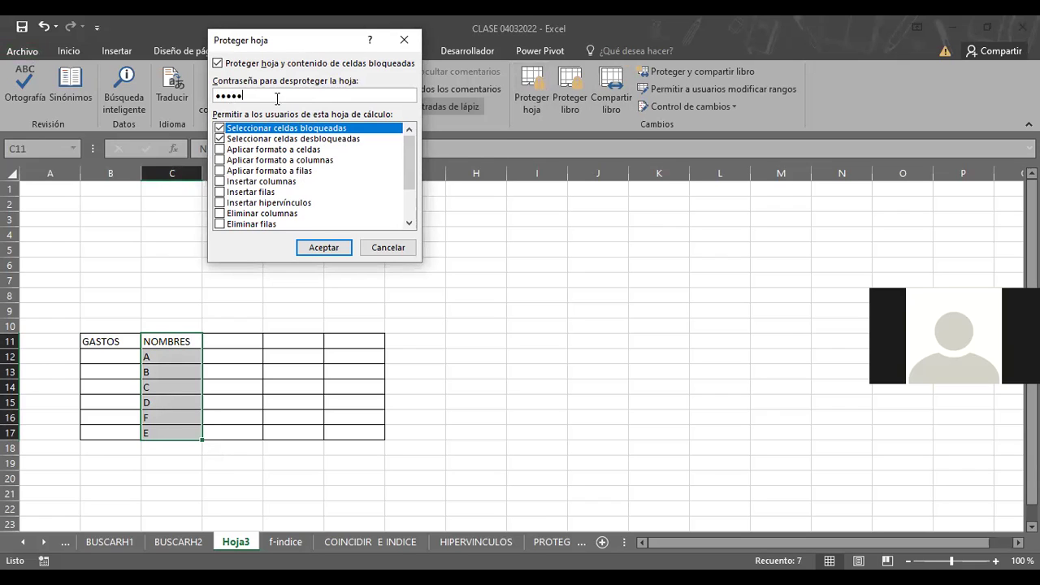
click(326, 247)
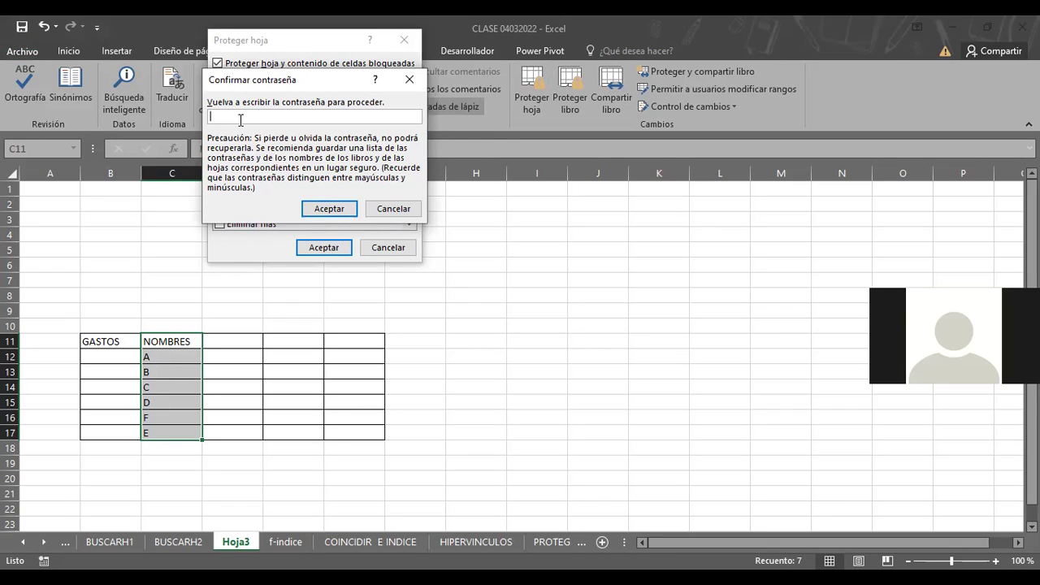
key(Return)
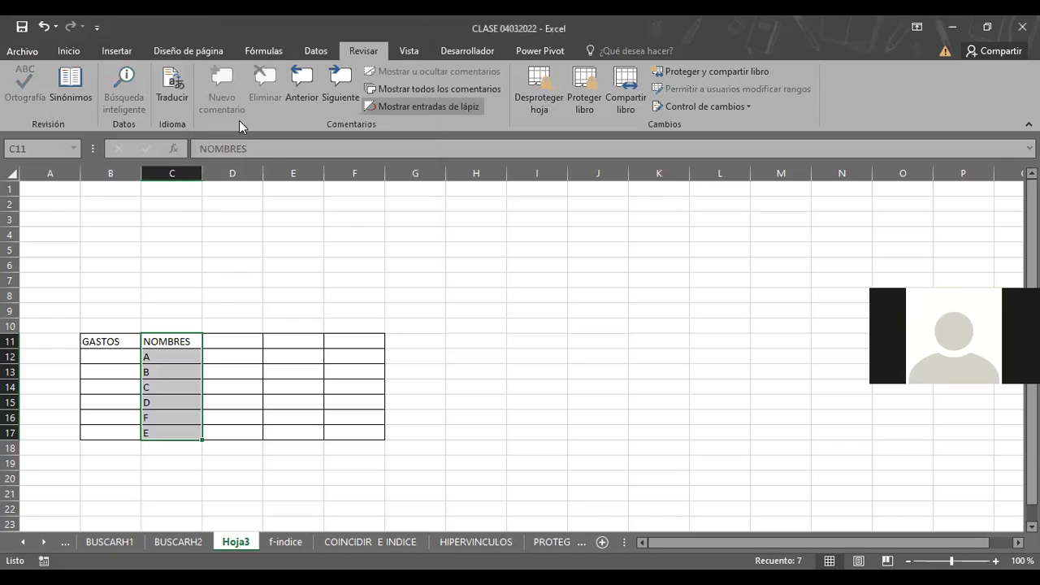
click(248, 281)
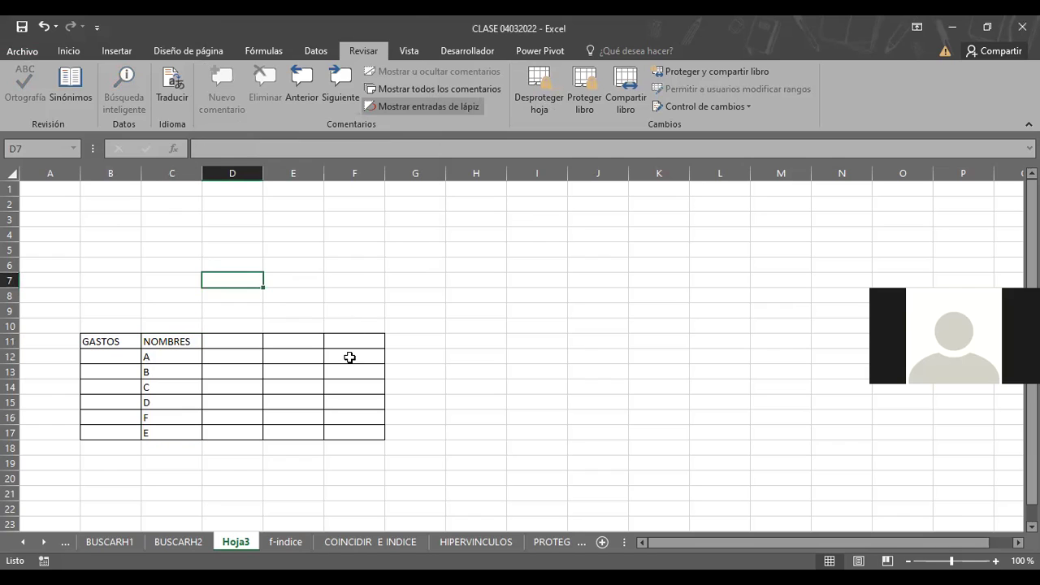
click(182, 416)
double_click(332, 382)
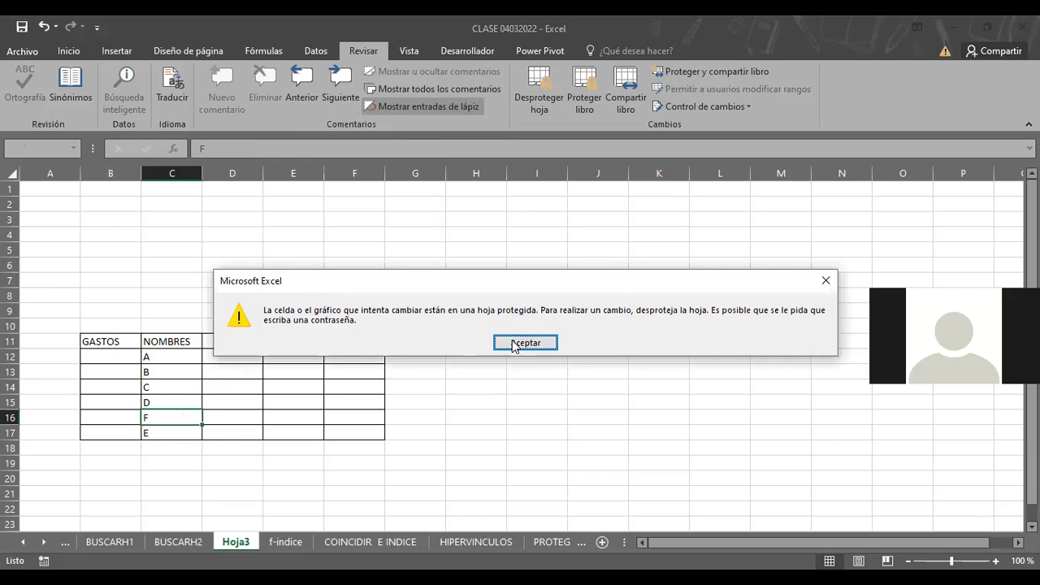
click(520, 346)
click(255, 387)
double_click(255, 387)
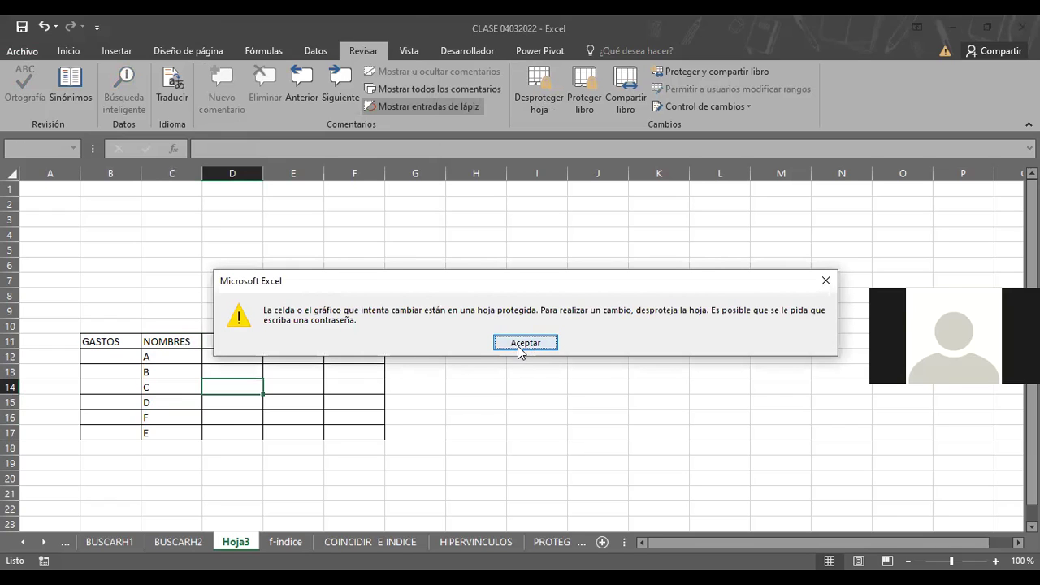
click(520, 349)
double_click(365, 404)
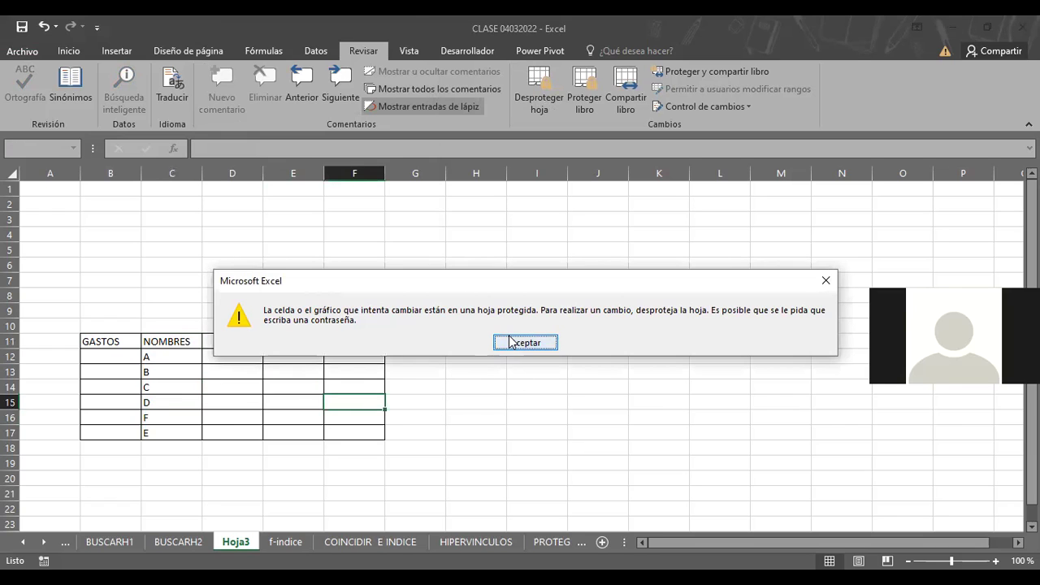
click(509, 342)
double_click(112, 390)
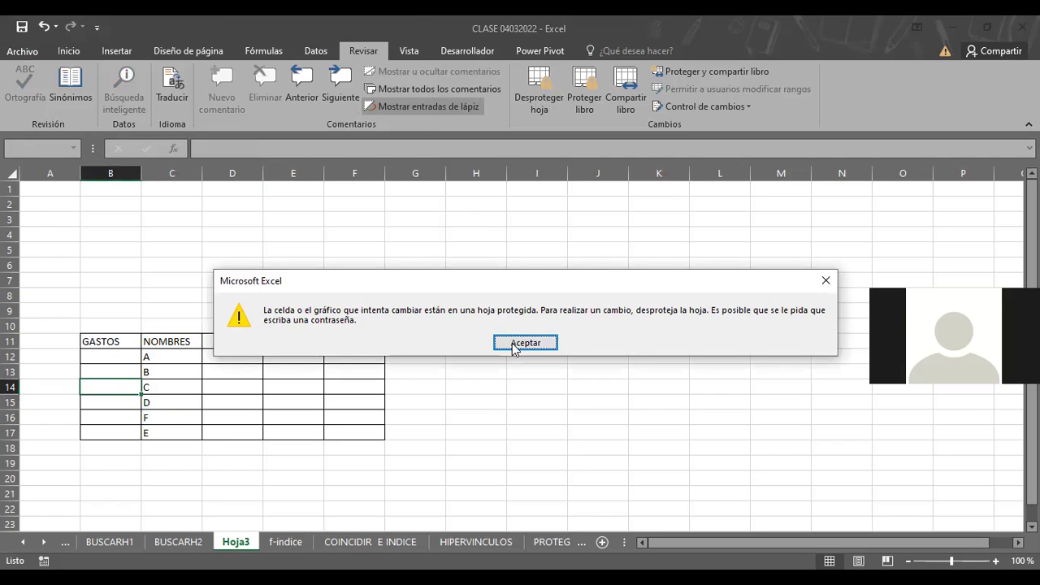
click(505, 348)
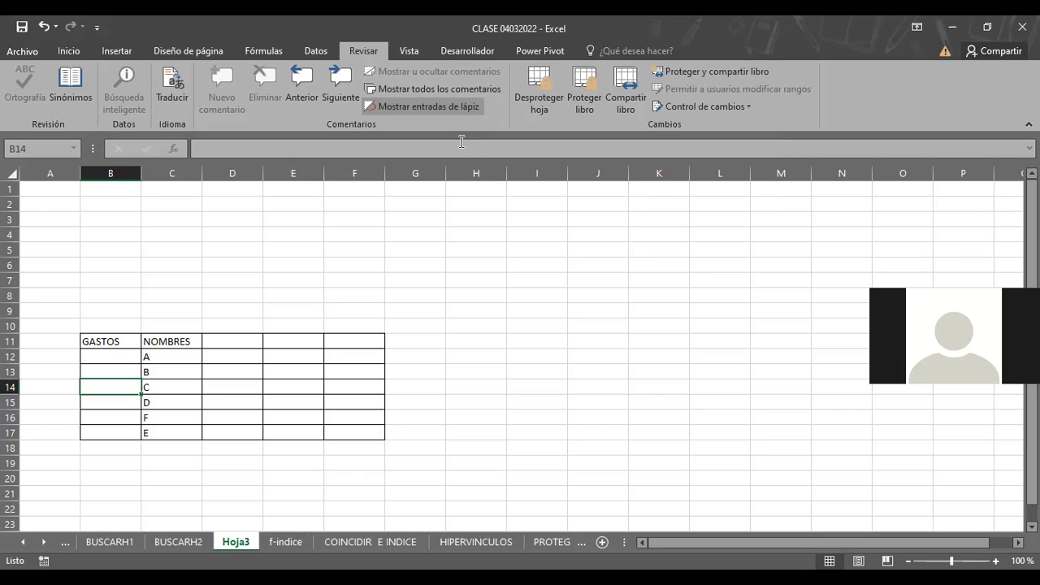
Unprotect Hoja3 by entering its sheet password in Desproteger hoja
click(555, 98)
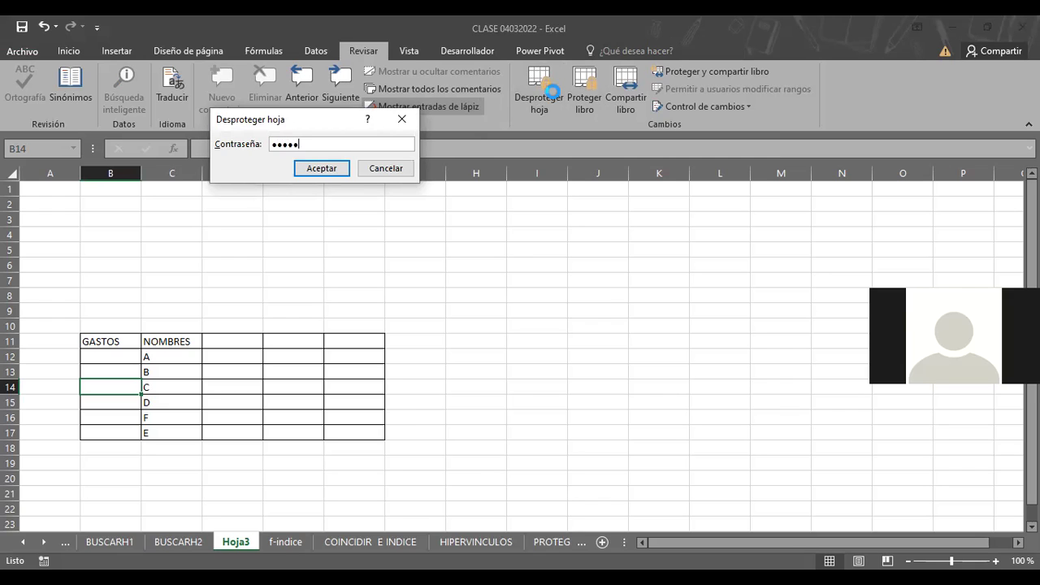
key(Return)
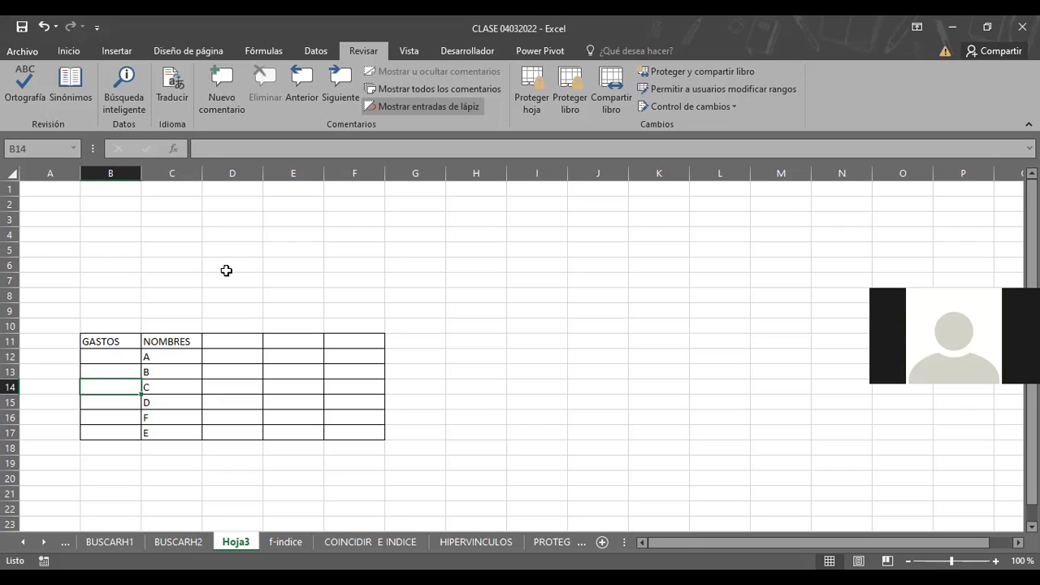
Select the NOMBRES cell and open Proteger libro on the Archivo Información page
click(196, 340)
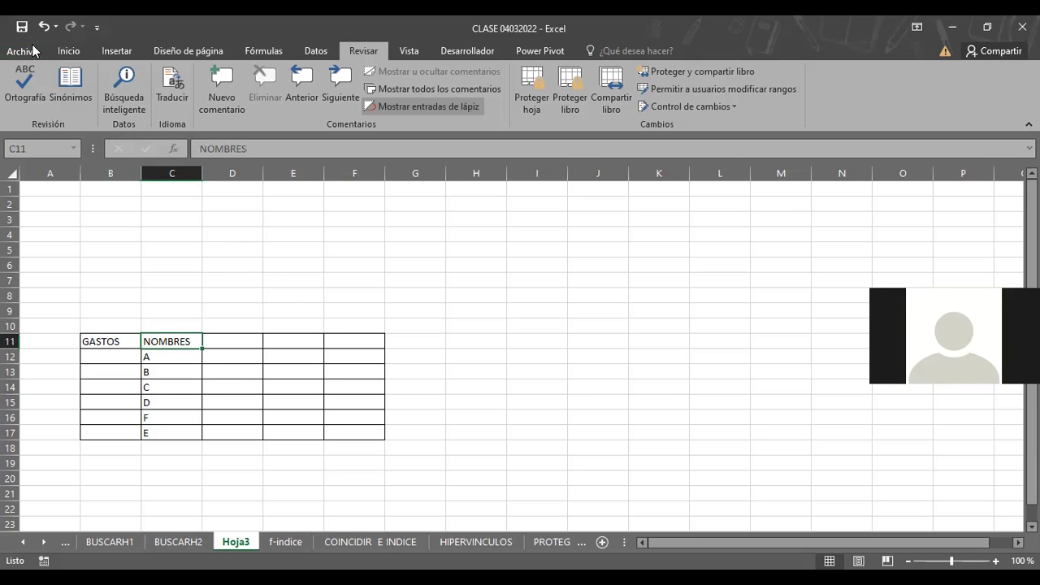
click(33, 50)
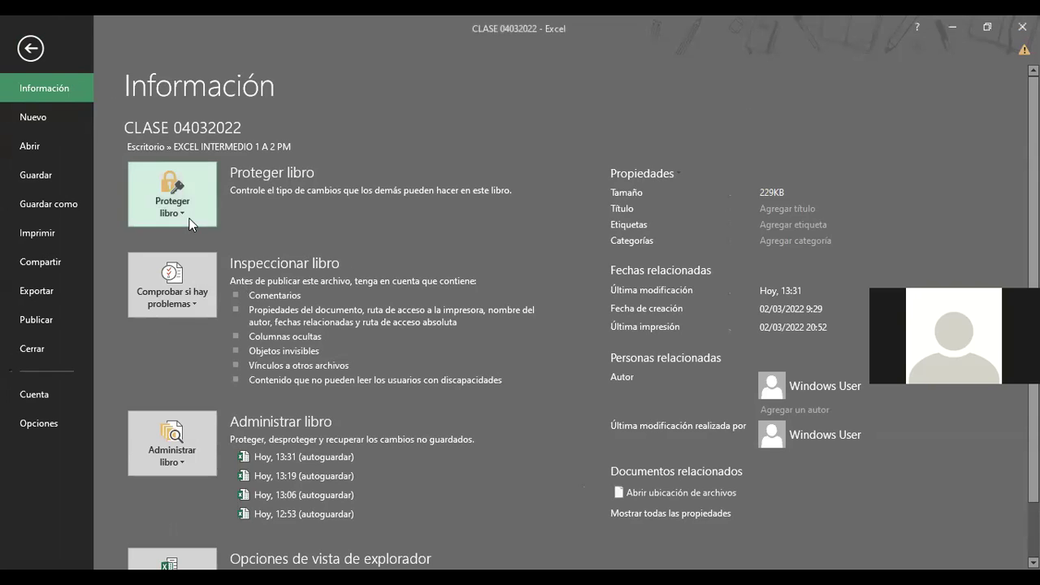
click(192, 210)
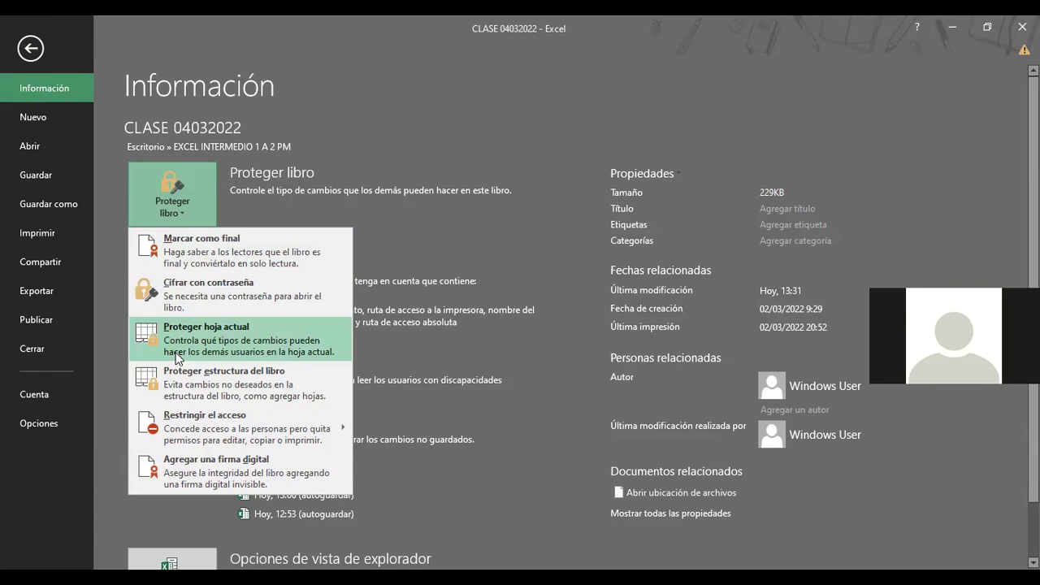
Protect the current sheet with a confirmed password, then test it by dragging cell B12
click(210, 356)
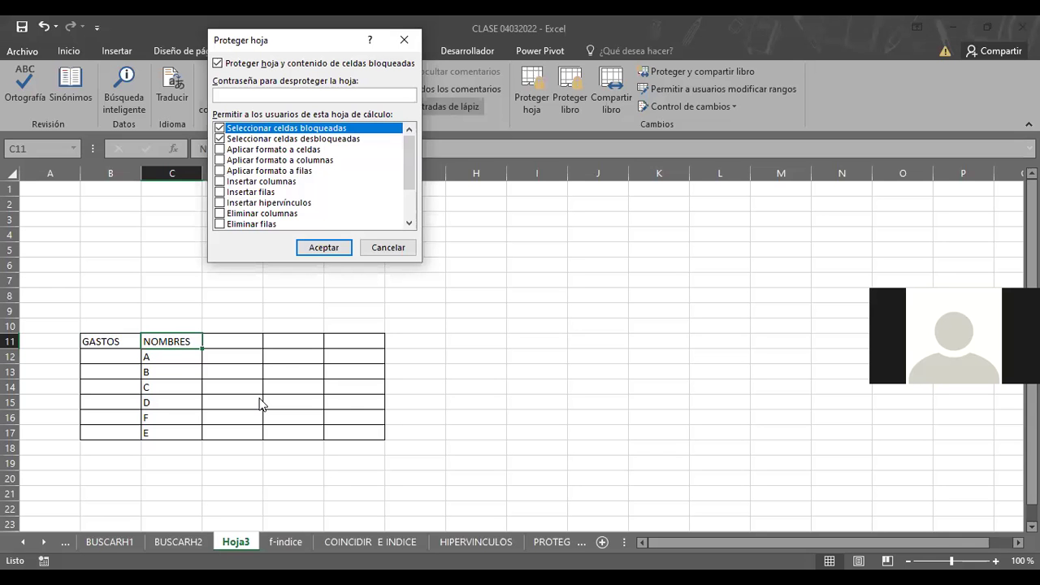
click(325, 247)
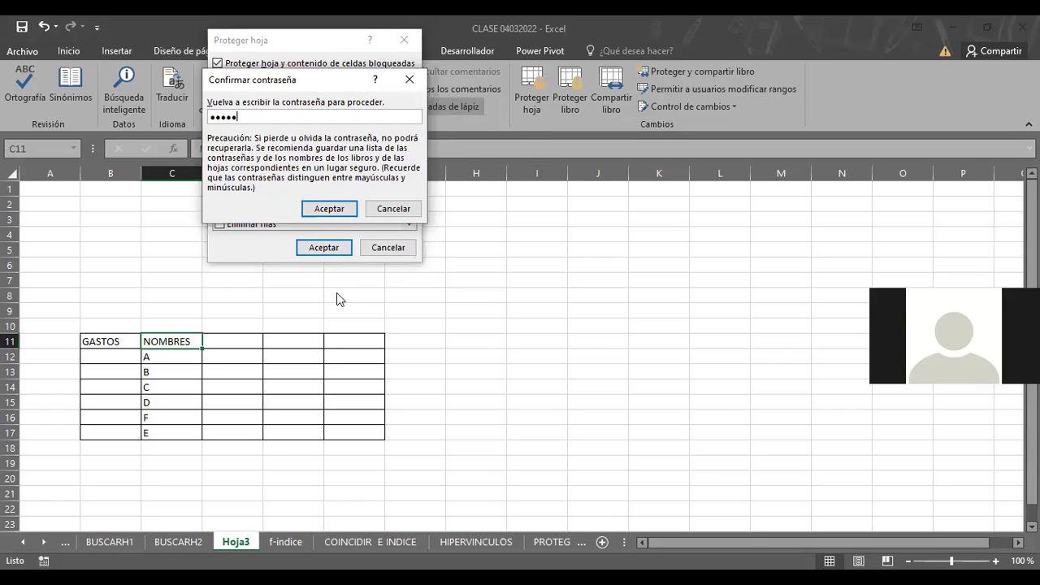
click(336, 211)
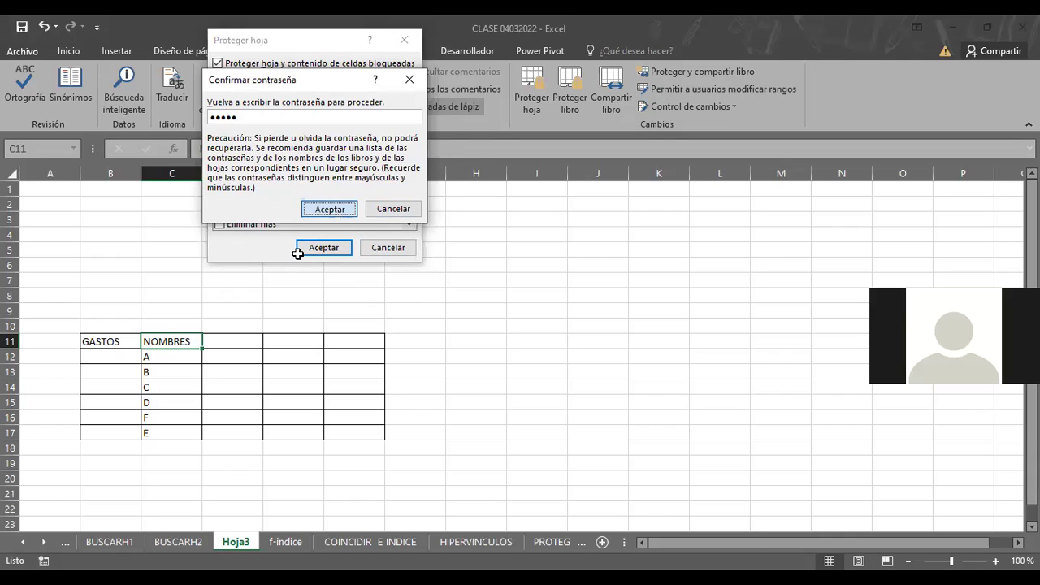
key(Return)
click(124, 357)
drag(123, 358, 124, 356)
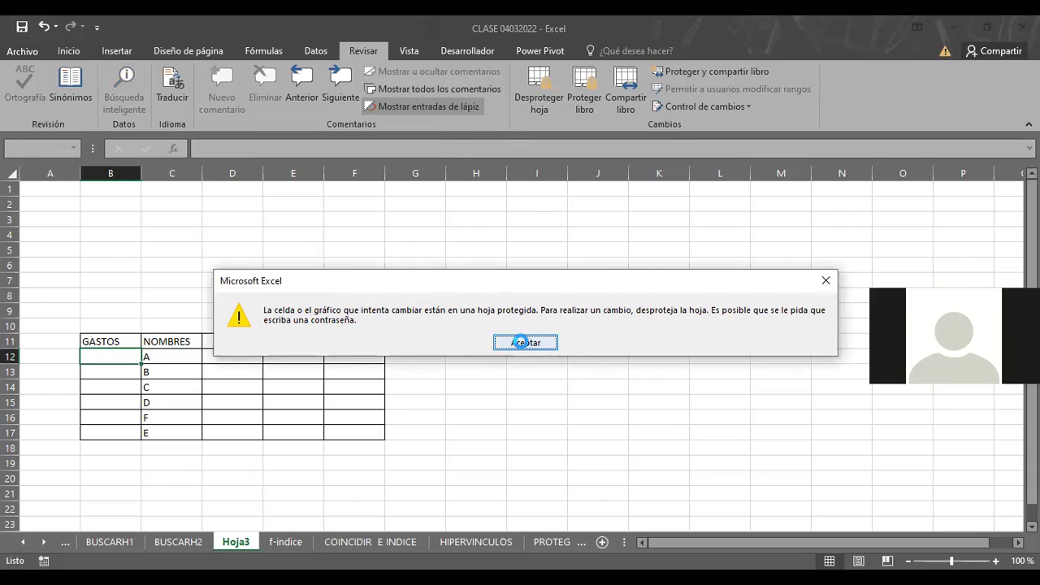
Close the protected-sheet warning and unprotect Hoja3 via Revisar with its password
key(Return)
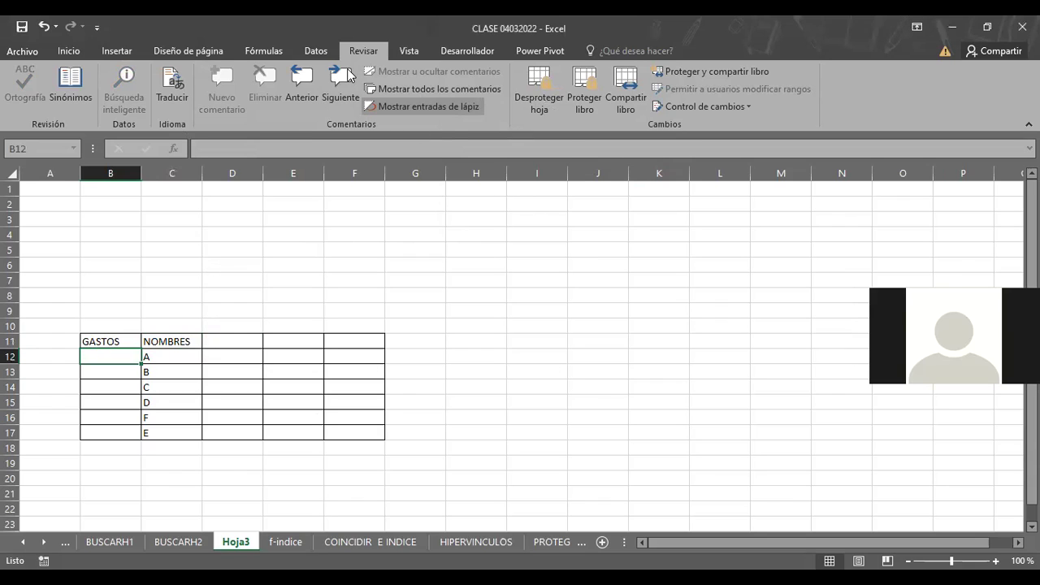
click(548, 87)
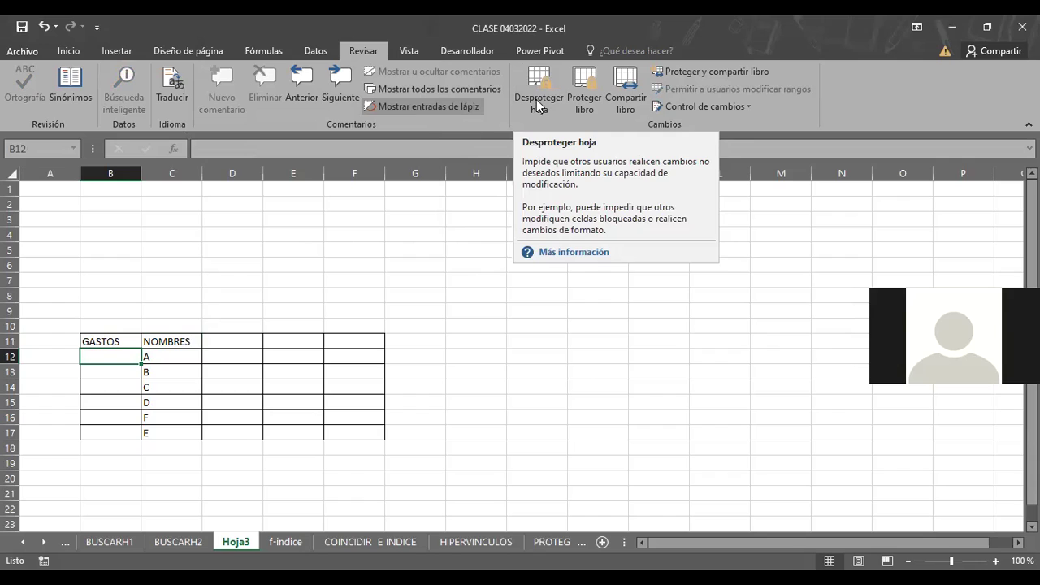
text(••)
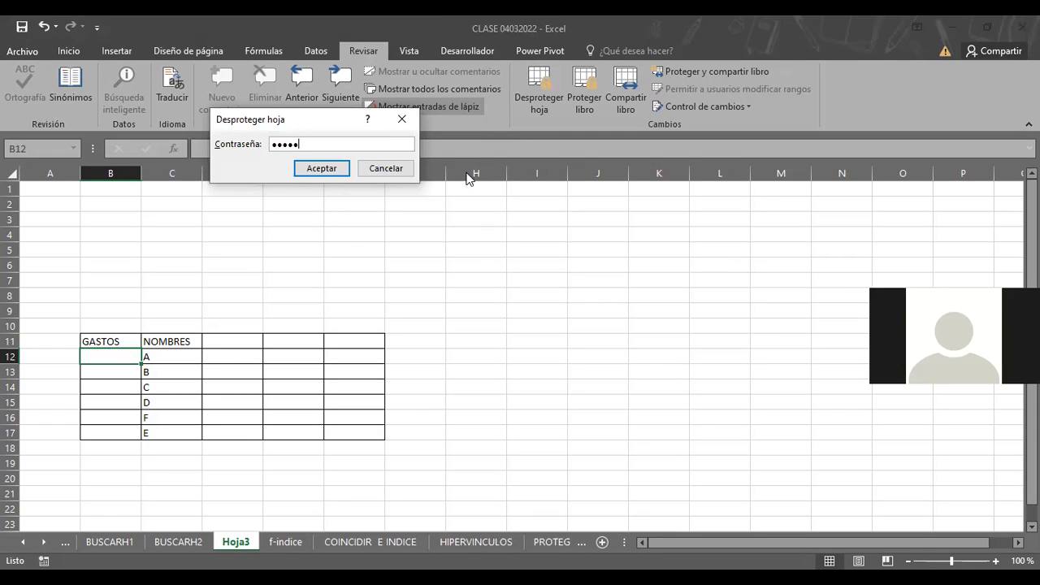
key(Return)
click(162, 281)
click(155, 247)
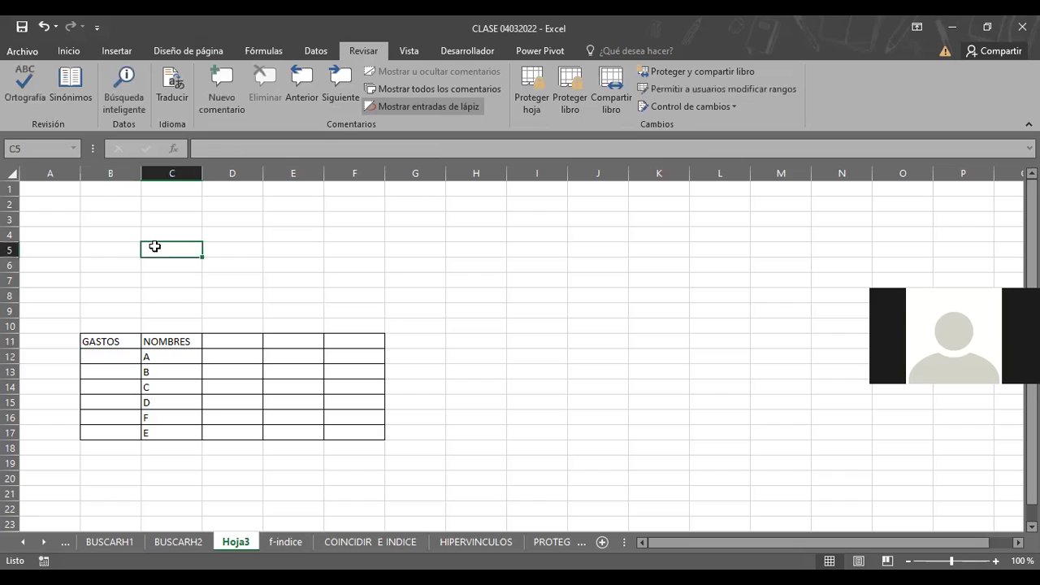
Select the whole sheet and clear Bloqueada on the Proteger tab of Formato de celdas
click(13, 177)
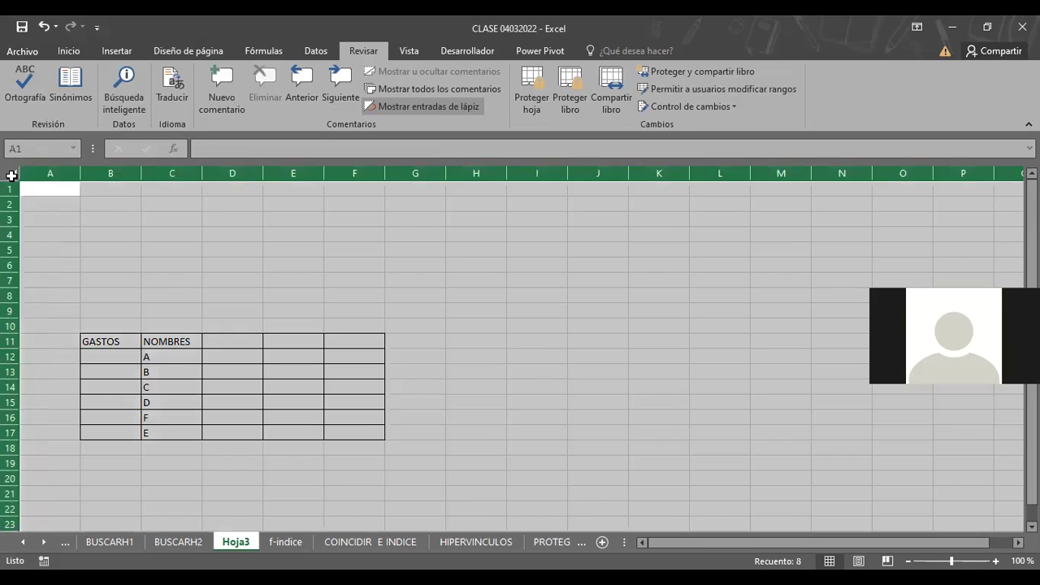
click(162, 283)
click(8, 174)
right_click(11, 173)
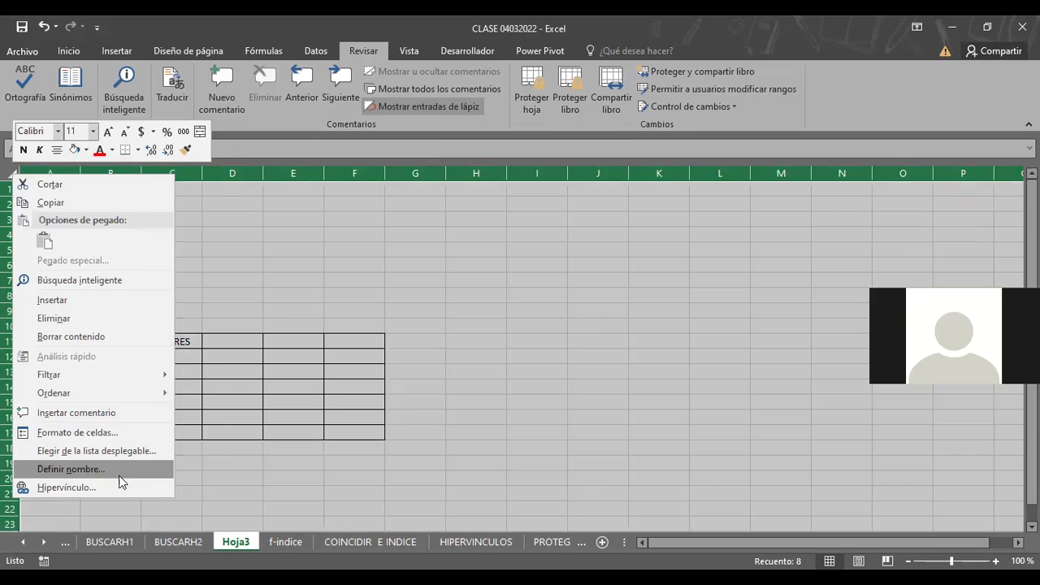
click(91, 441)
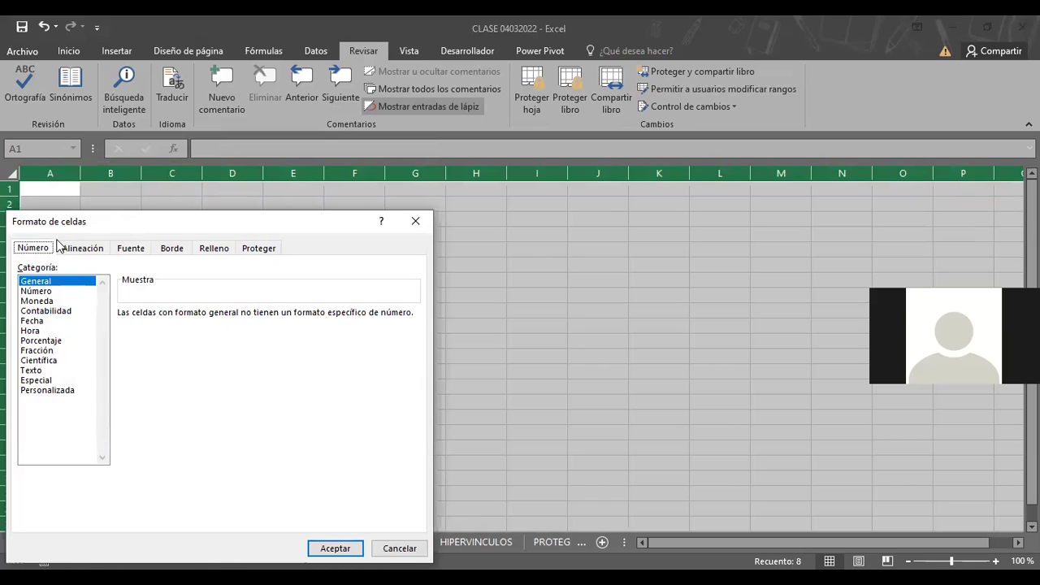
click(259, 252)
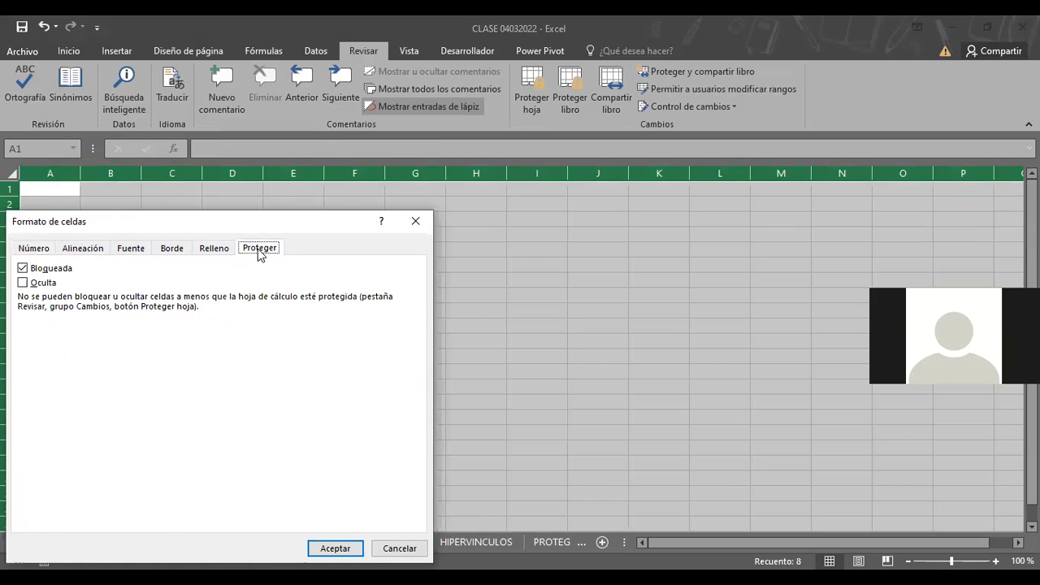
click(22, 268)
drag(293, 222, 325, 27)
click(366, 356)
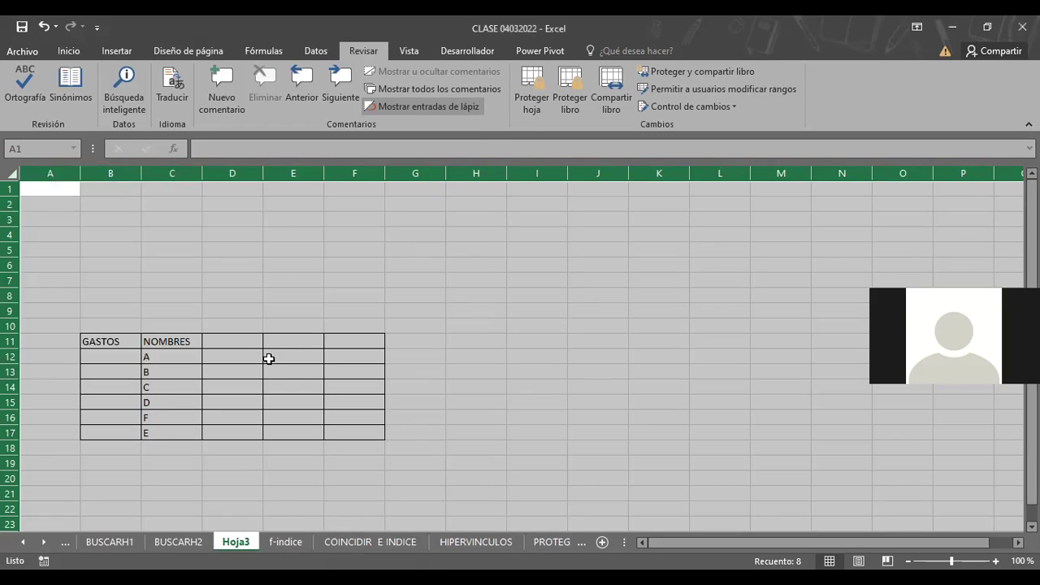
Select the NOMBRES cells C11:C17, then reselect the whole sheet
click(293, 383)
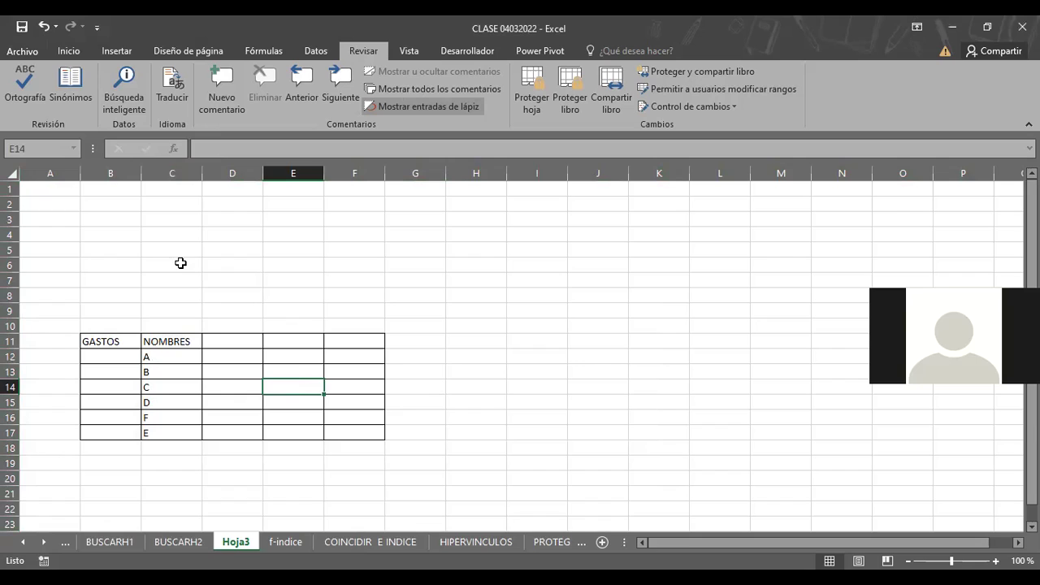
drag(158, 342, 146, 426)
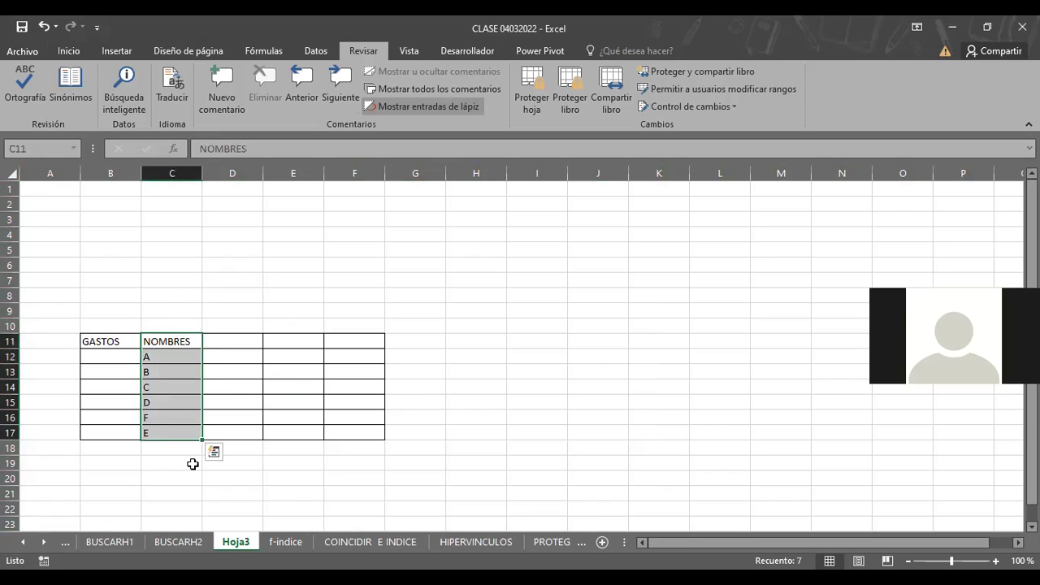
click(11, 176)
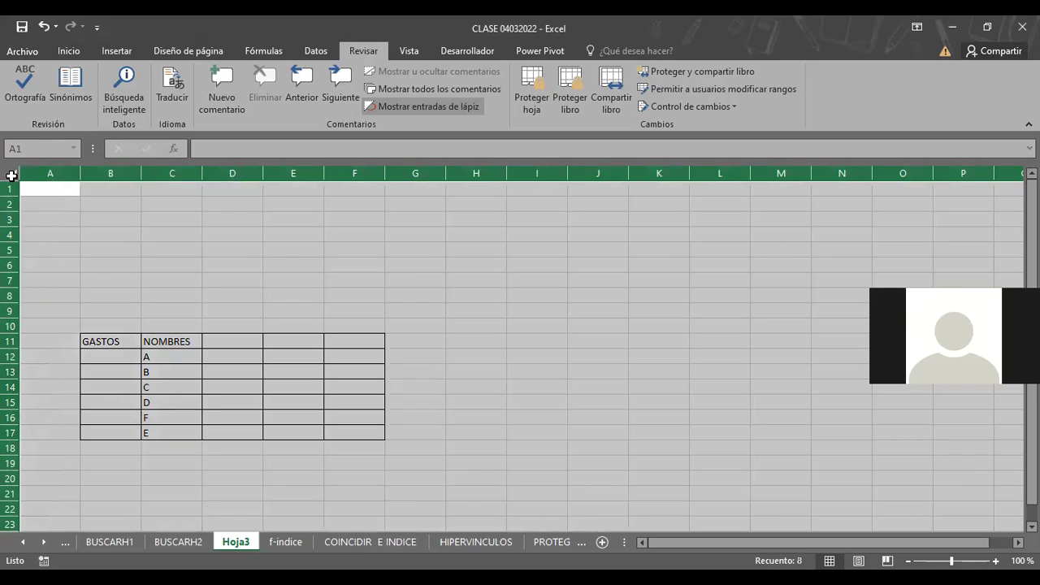
right_click(11, 175)
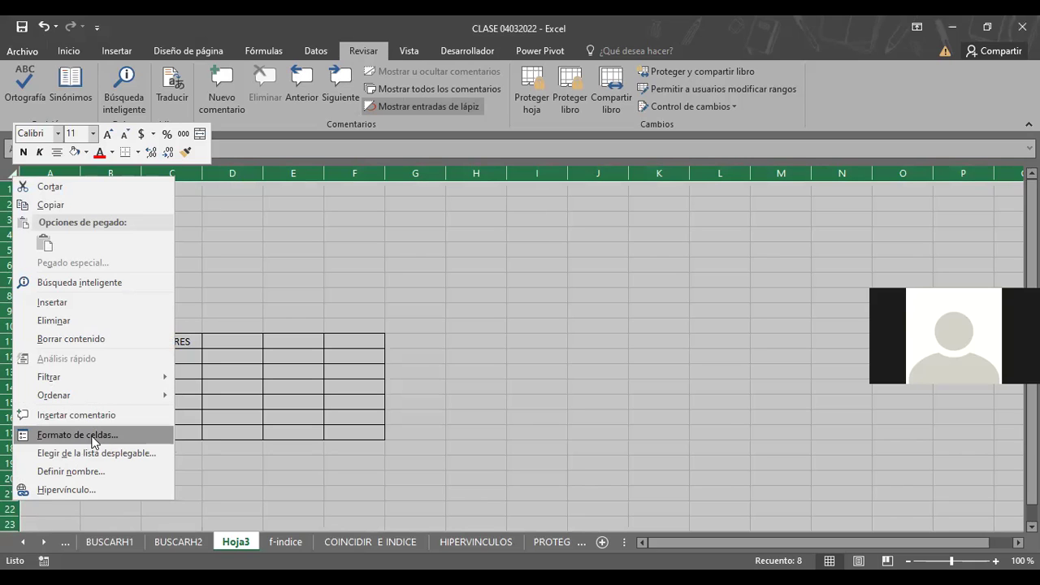
key(Escape)
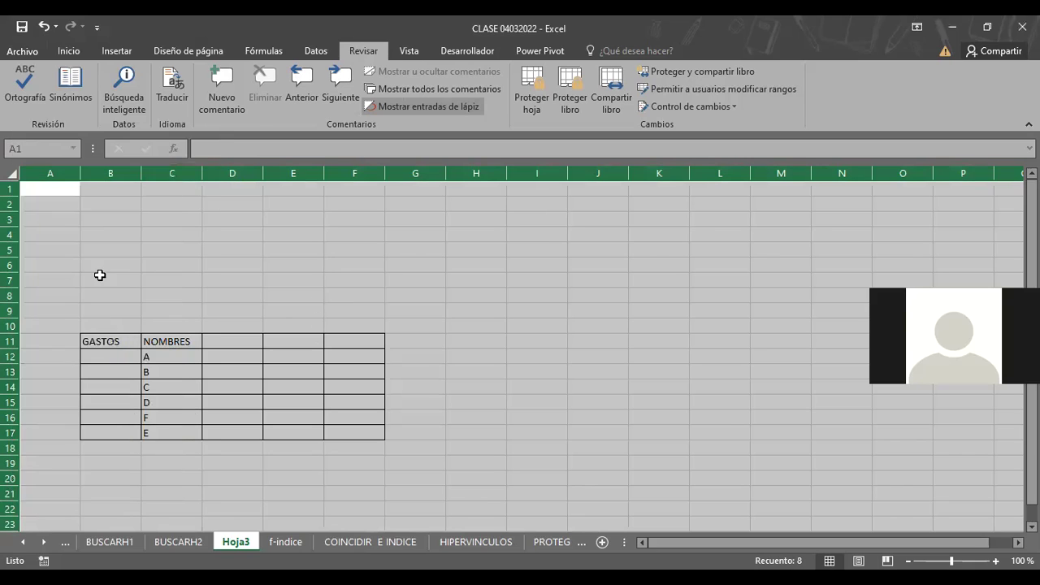
click(101, 274)
click(12, 173)
right_click(5, 172)
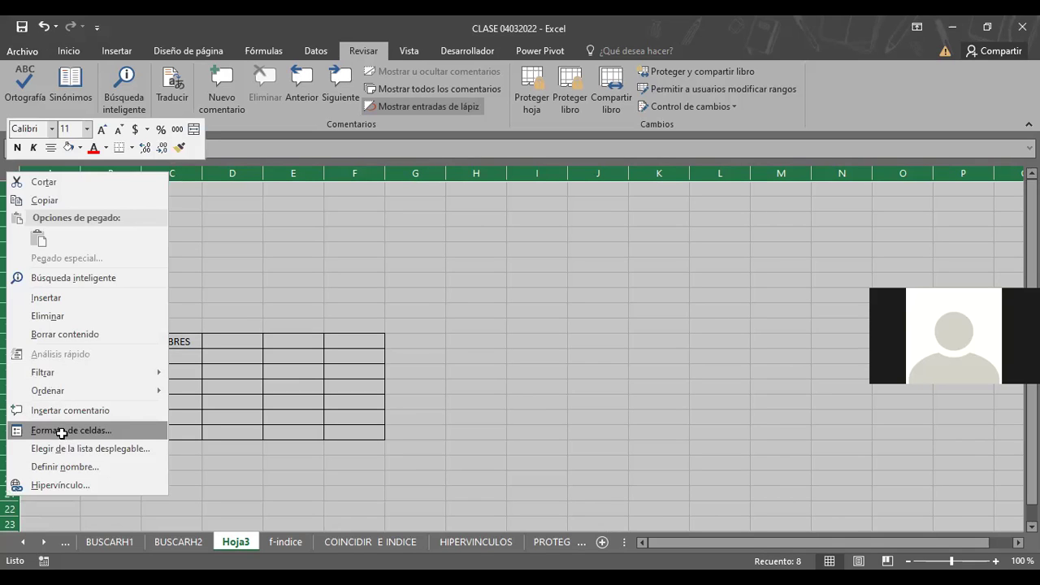
click(61, 433)
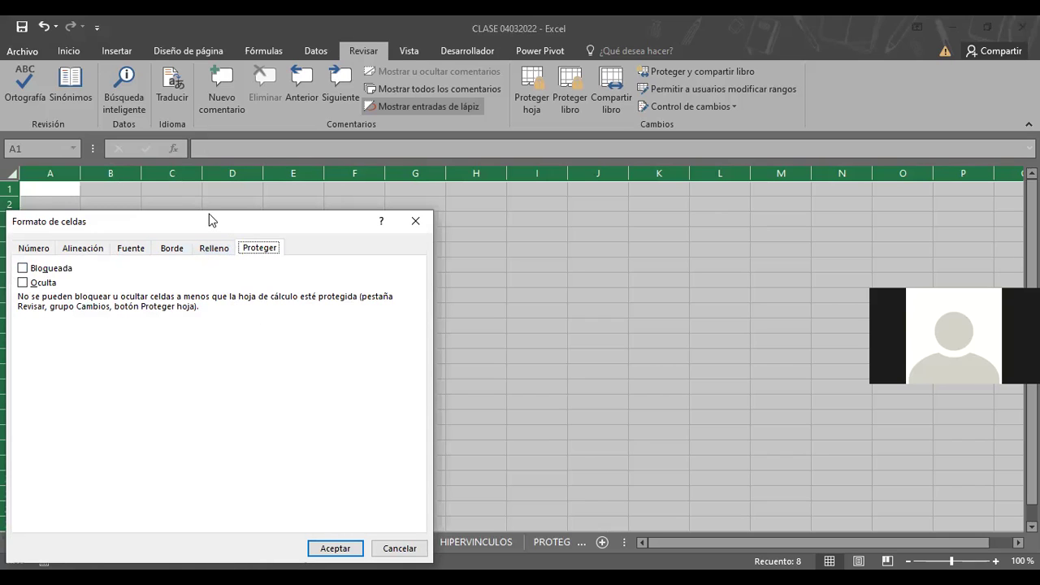
drag(212, 212, 222, 53)
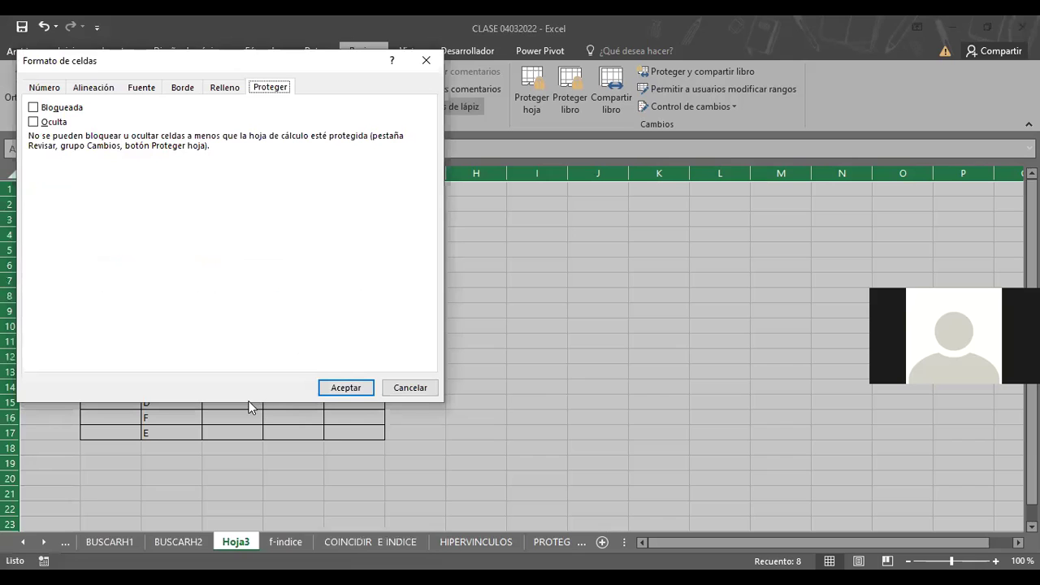
click(342, 387)
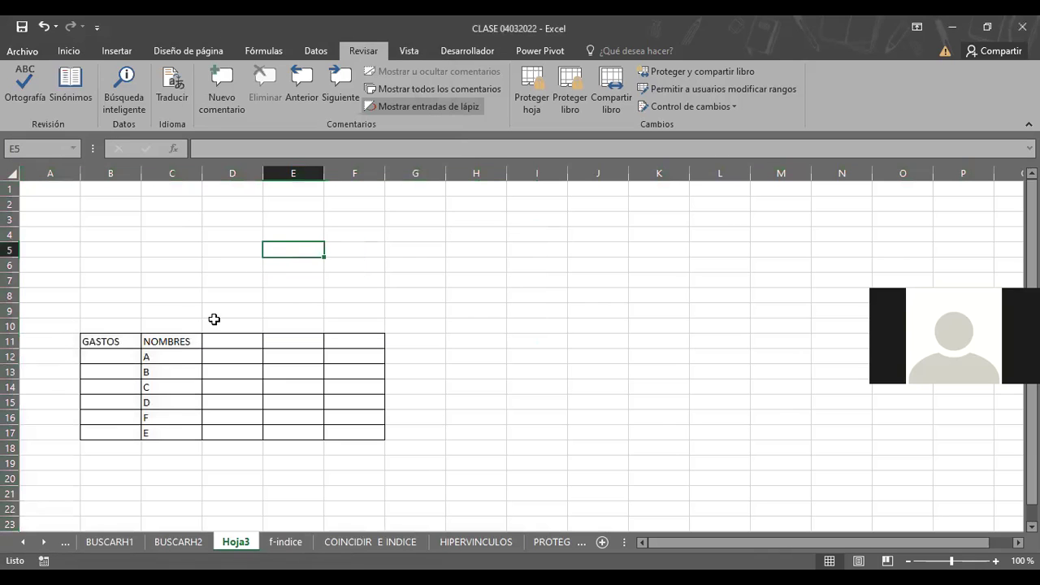
Select C11:C17 plus E11:E17 and check Bloqueada for them in Formato de celdas
drag(222, 338, 216, 390)
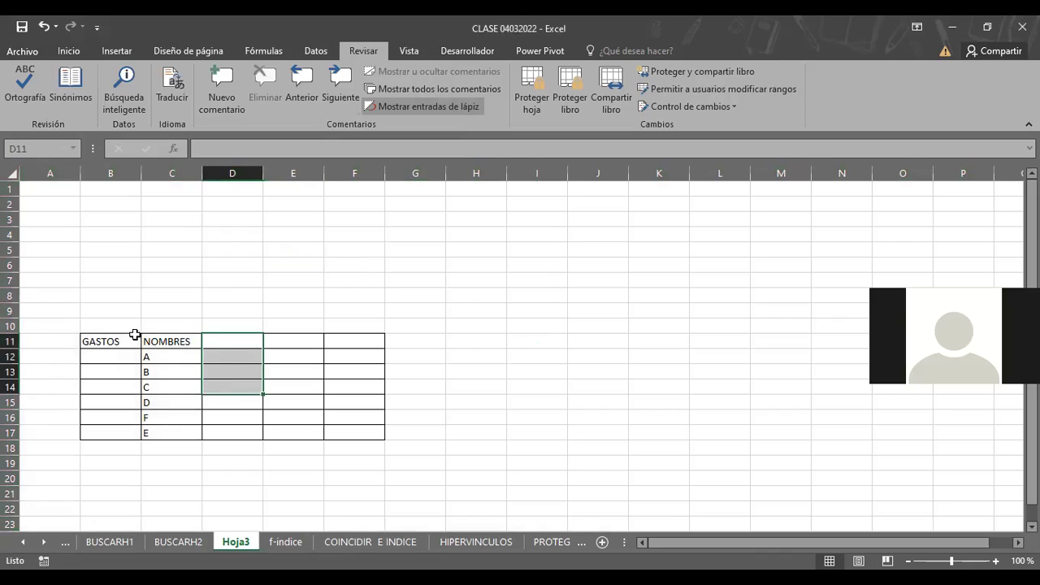
click(168, 341)
drag(168, 358, 166, 439)
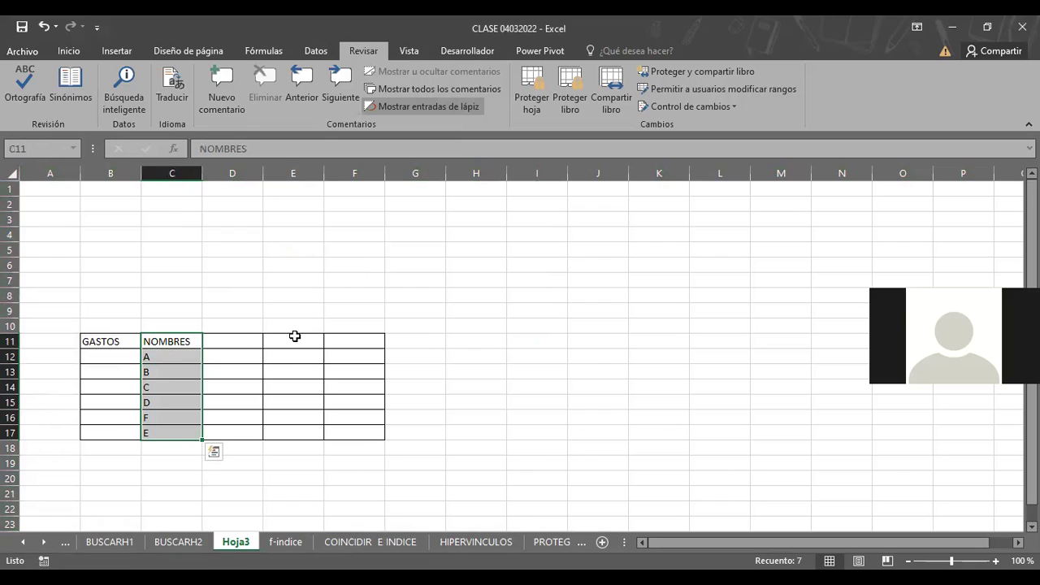
ctrl+drag(294, 335, 309, 436)
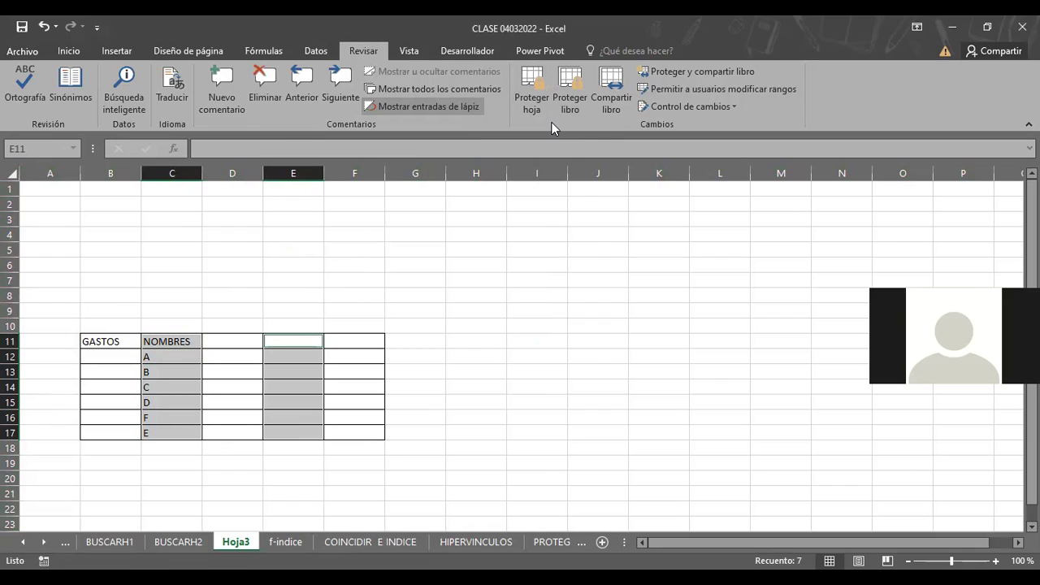
right_click(178, 343)
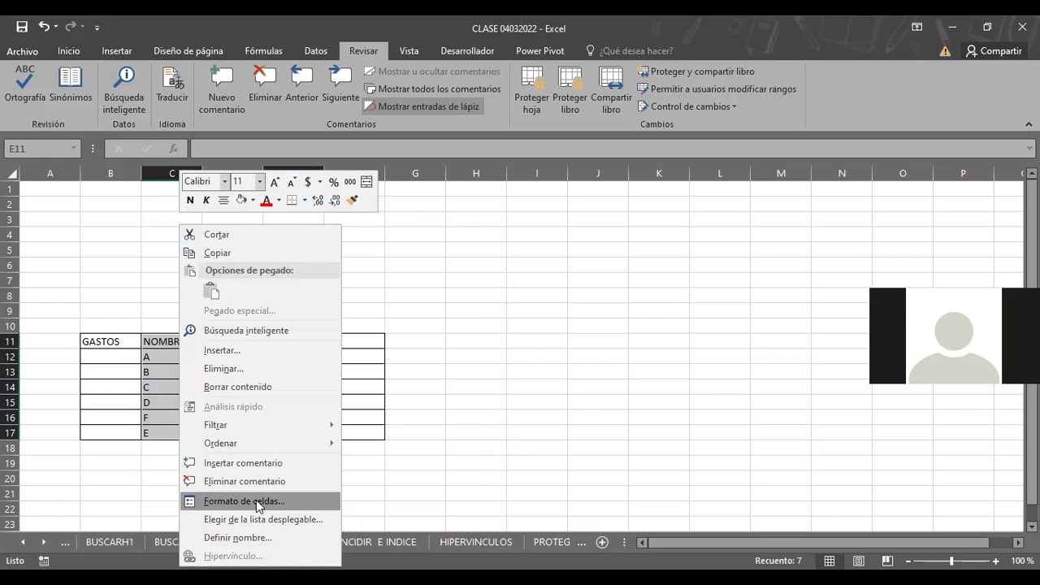
click(259, 502)
click(58, 270)
click(58, 269)
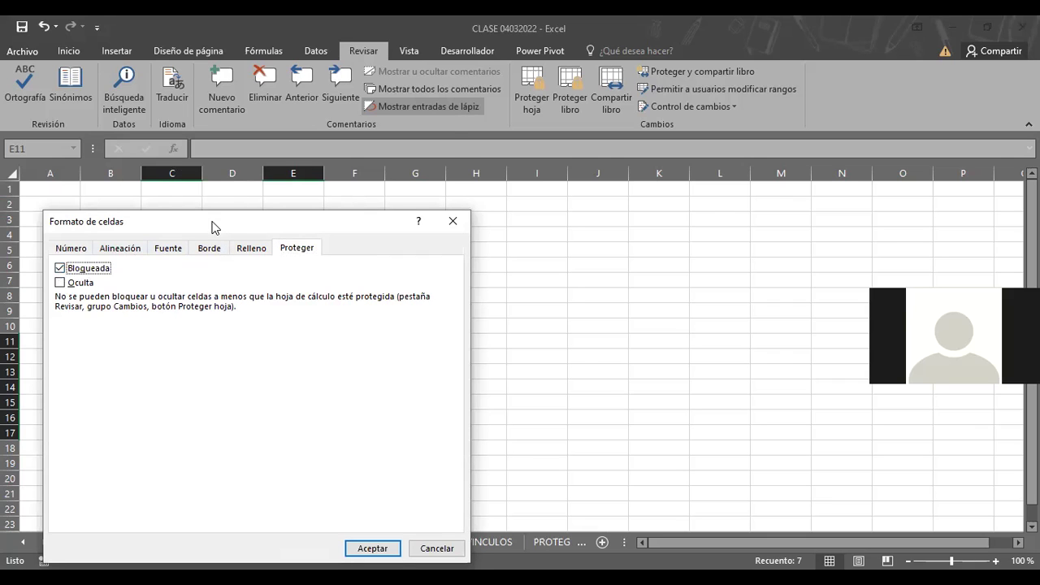
drag(213, 226, 197, 56)
click(345, 377)
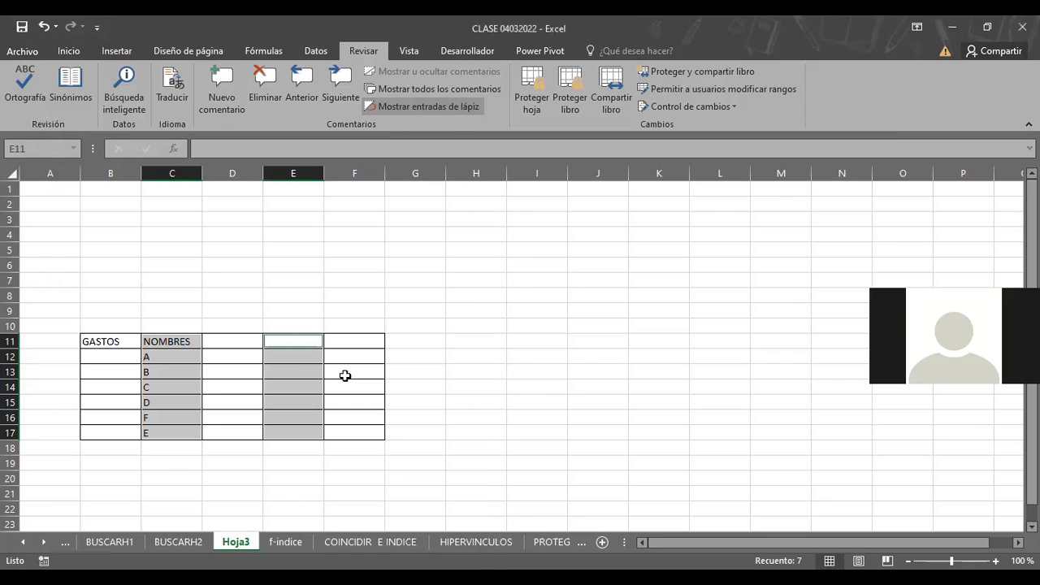
Clear the multi-range selection, then select C11:C17 and D11:D17
click(642, 245)
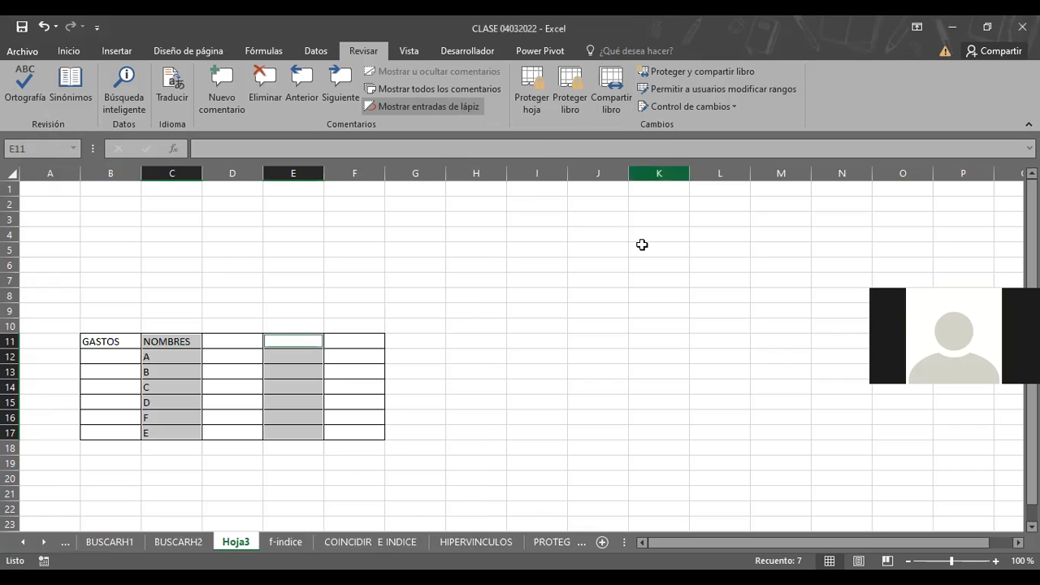
click(490, 414)
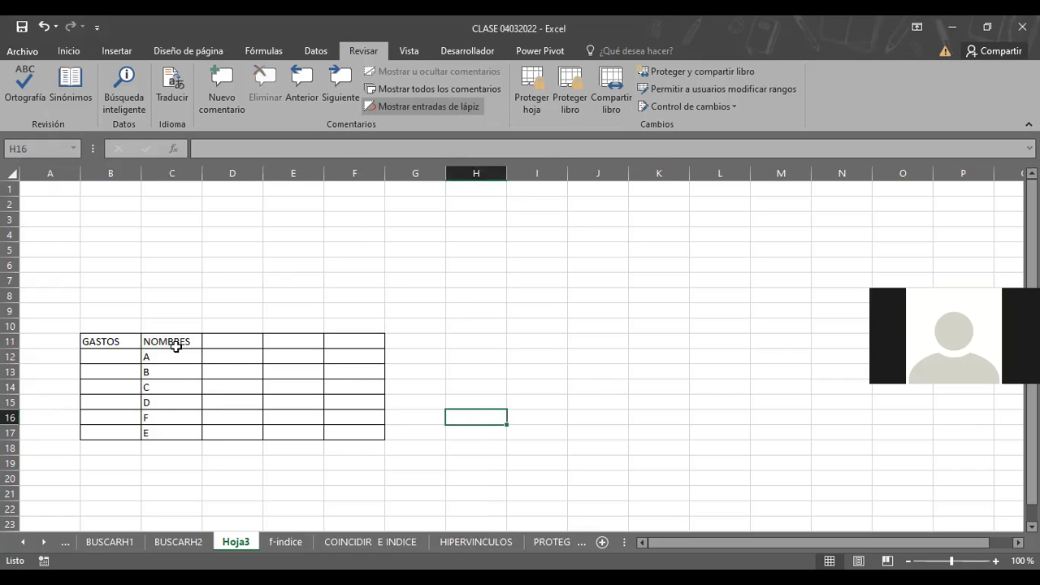
drag(177, 346, 170, 428)
drag(239, 344, 232, 434)
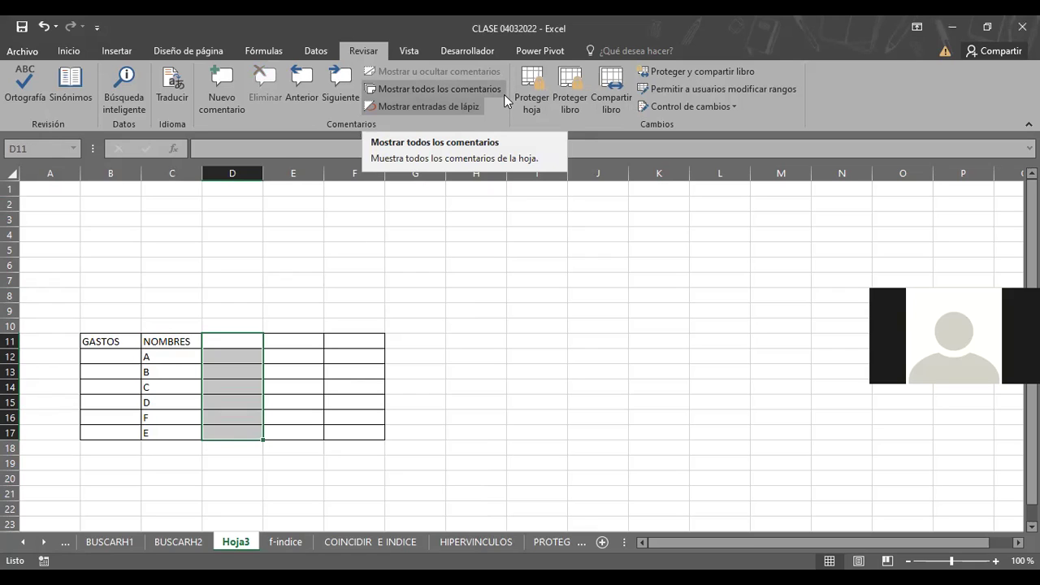
Mark D11:D17 as locked on the Proteger tab of Formato de celdas
right_click(241, 359)
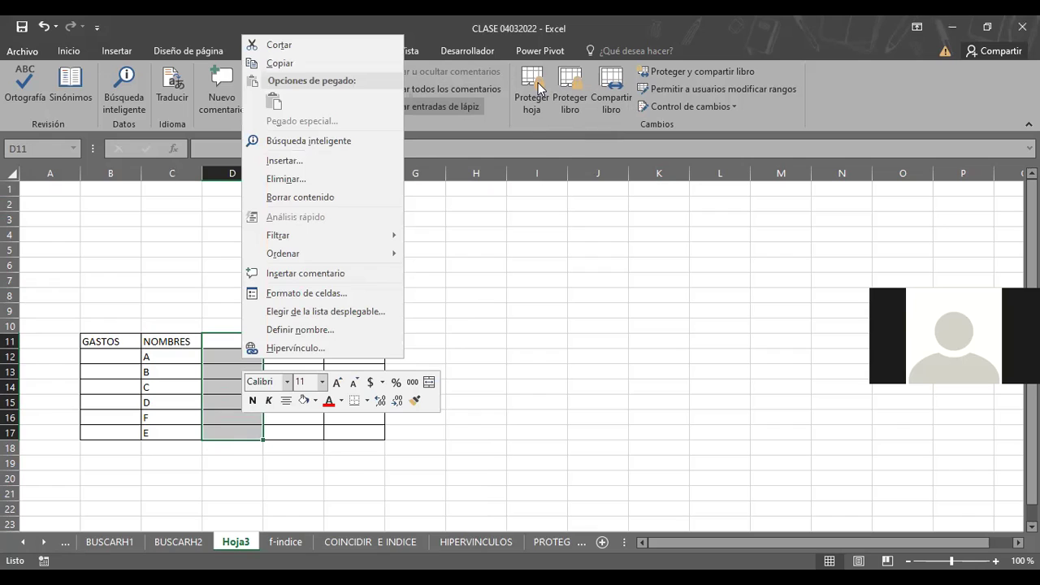
click(288, 293)
click(91, 163)
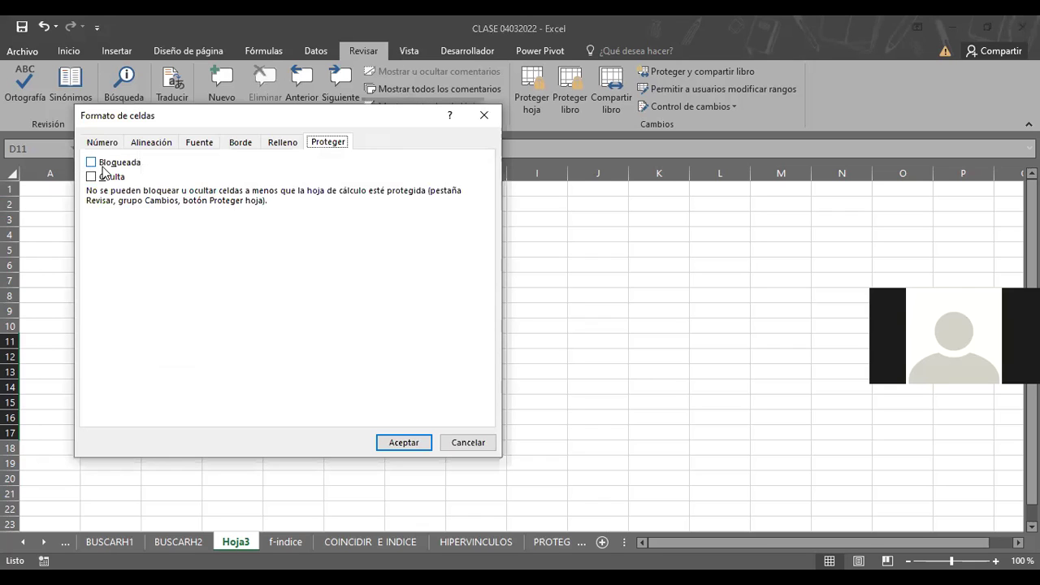
click(91, 162)
click(405, 449)
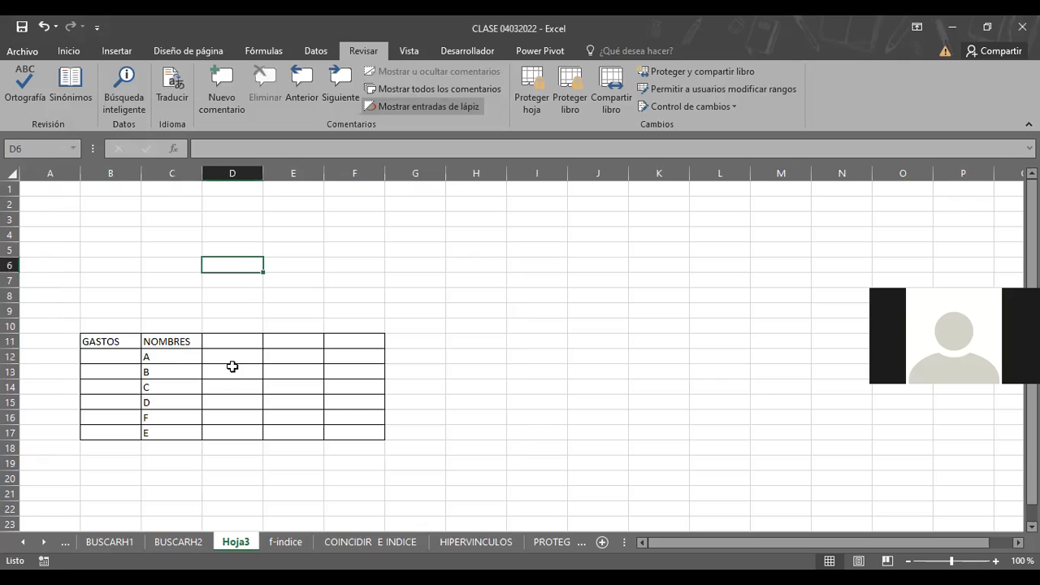
Enter test text: TRHT in D13, FGH in D12, C13, C15, FH in E12, B12, FHG in E14
click(231, 369)
text(TRHT)
click(297, 281)
click(225, 353)
text(FGH)
click(170, 369)
text(FGH)
click(268, 353)
text(FHG)
click(297, 385)
text(FHG)
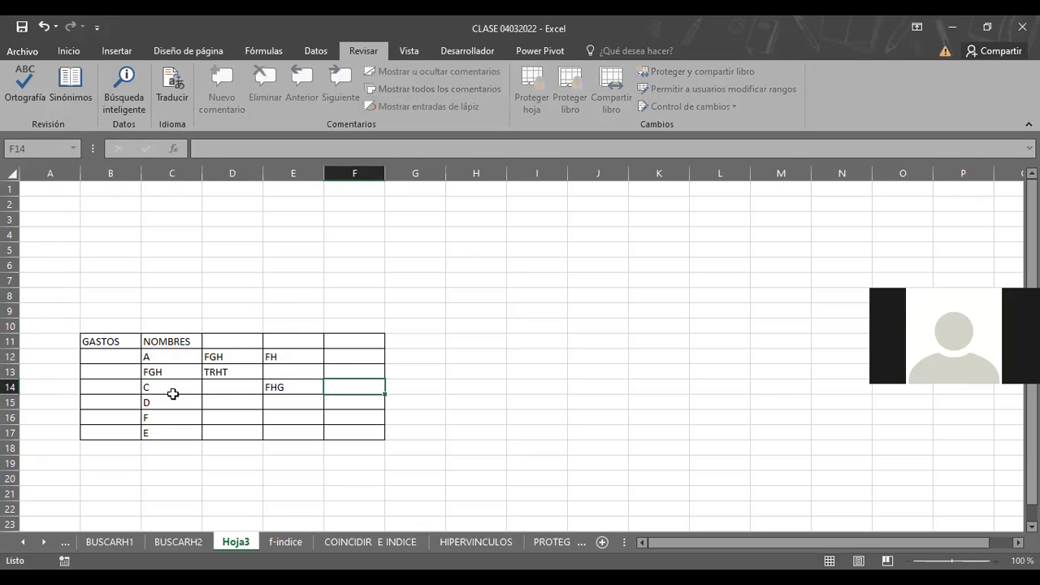
click(170, 400)
text(FGH)
click(86, 360)
text(FH)
click(347, 414)
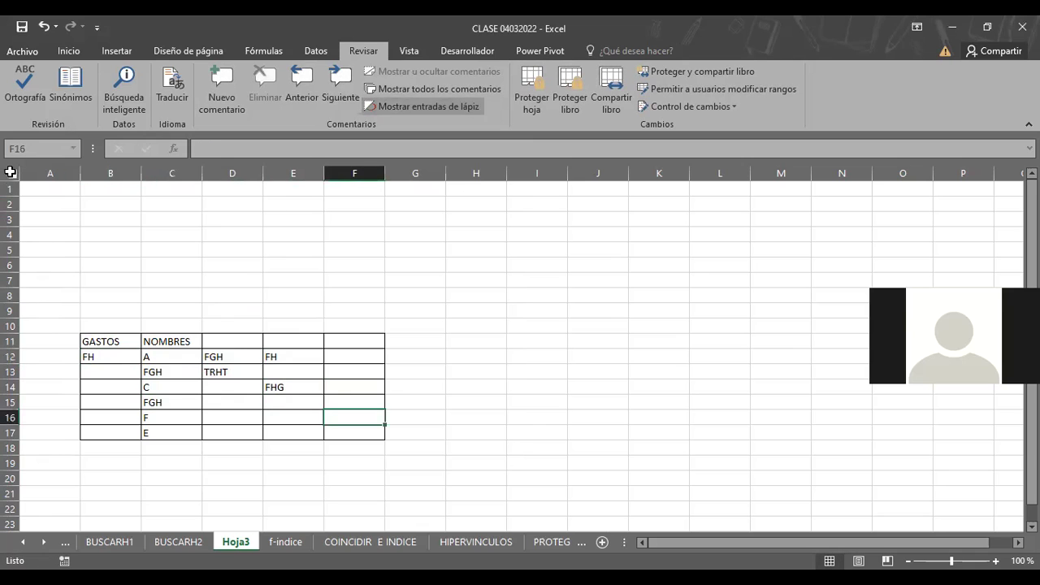
click(15, 174)
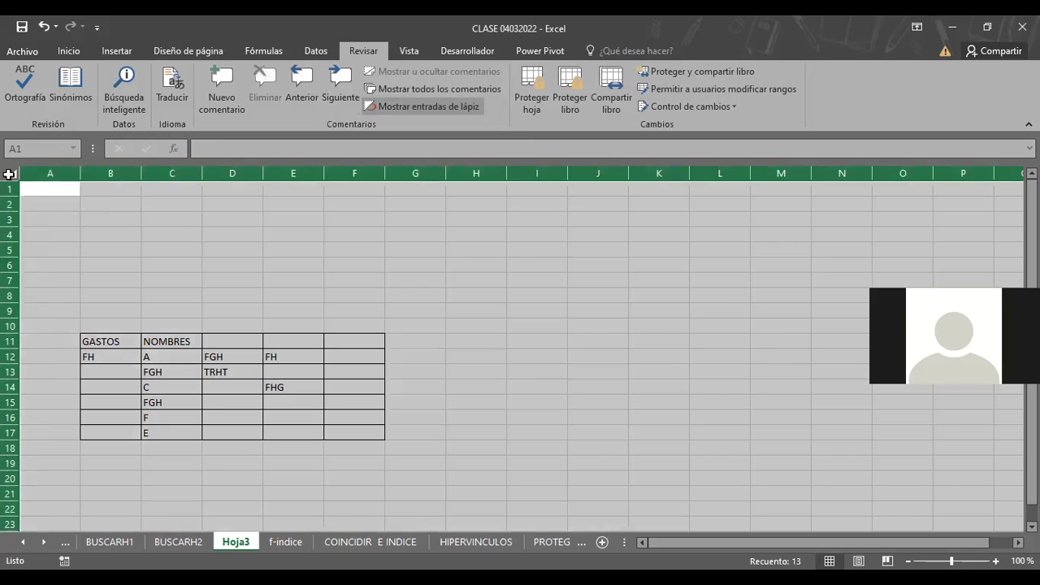
Uncheck Bloqueada for the whole sheet in Formato de celdas
right_click(10, 176)
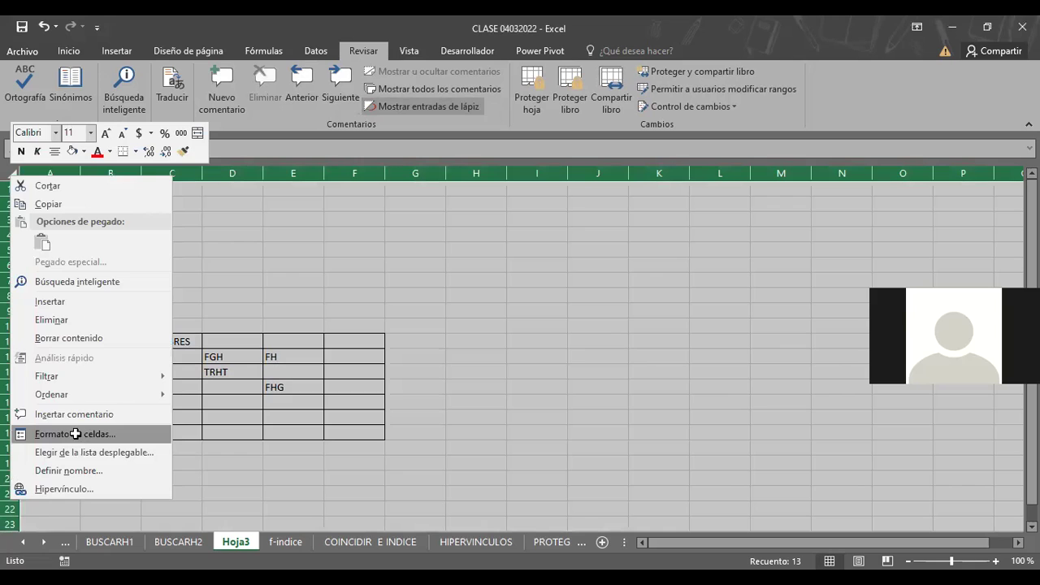
click(75, 434)
click(23, 268)
click(23, 268)
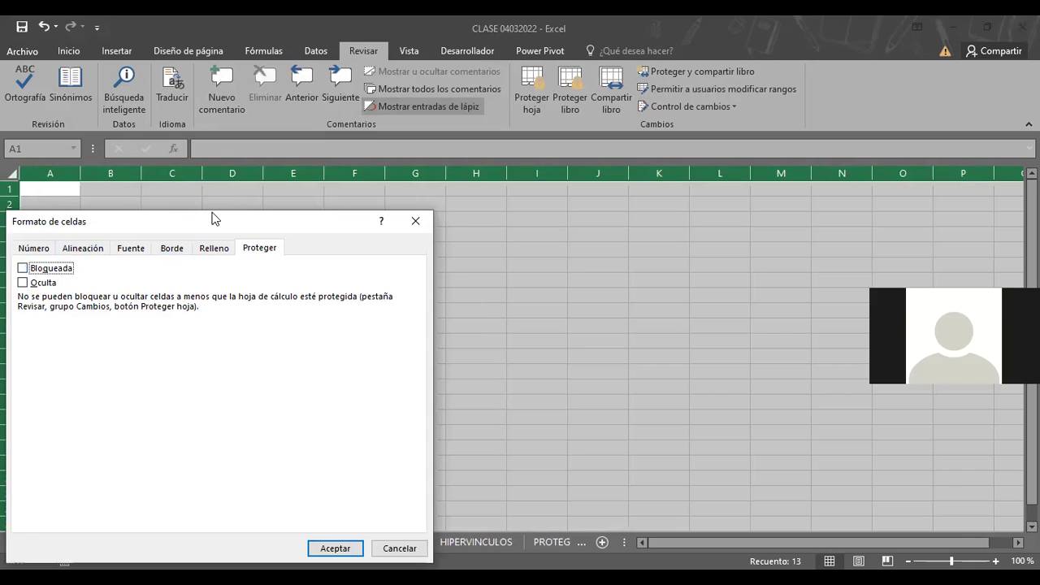
drag(213, 218, 188, 54)
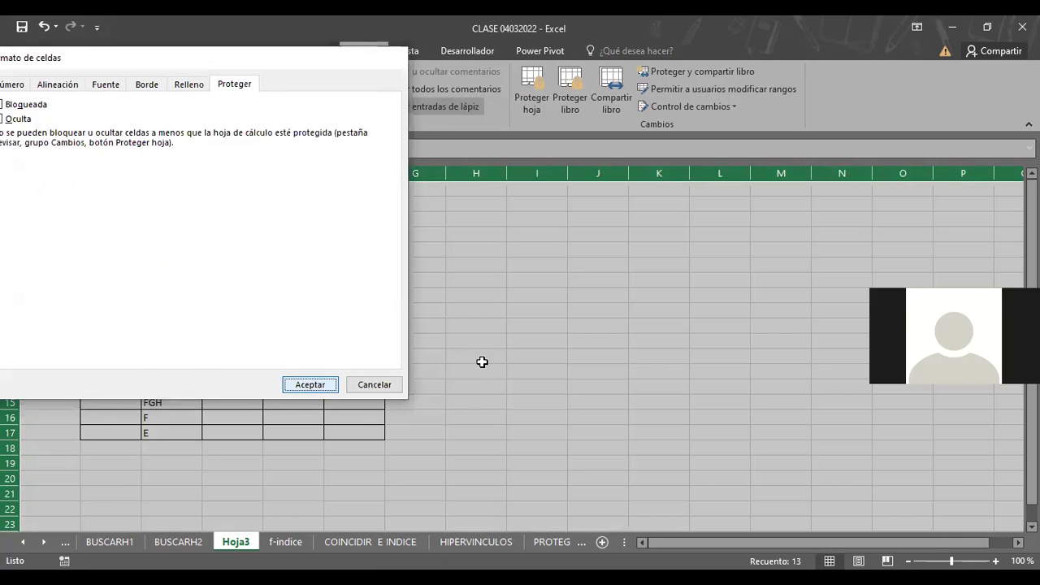
key(Return)
Reselect the entire sheet and check Bloqueada again so every cell is locked
mouse_move(300, 342)
mouse_down()
mouse_move(383, 429)
mouse_move(360, 445)
mouse_up()
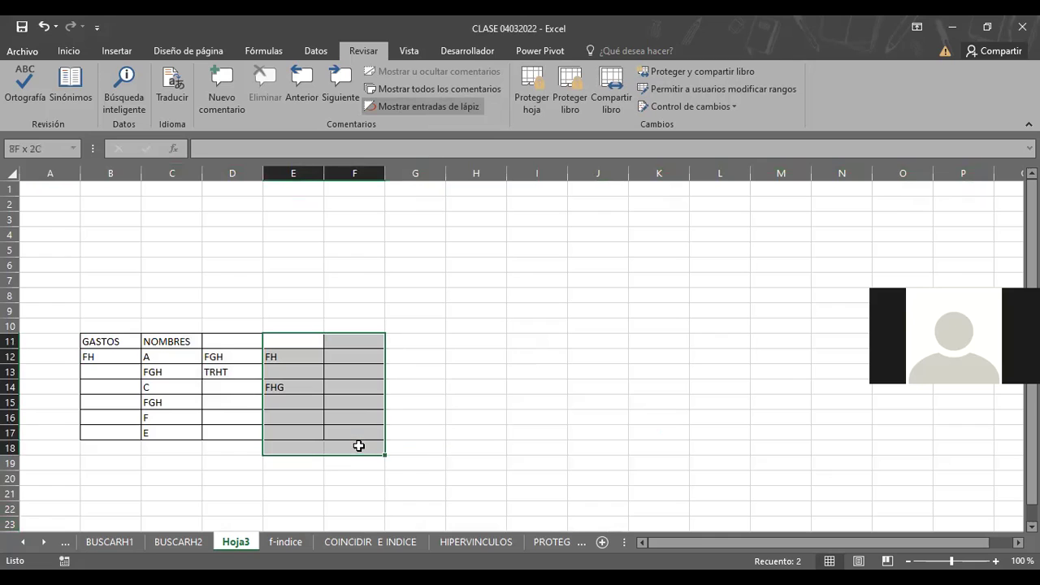
click(11, 176)
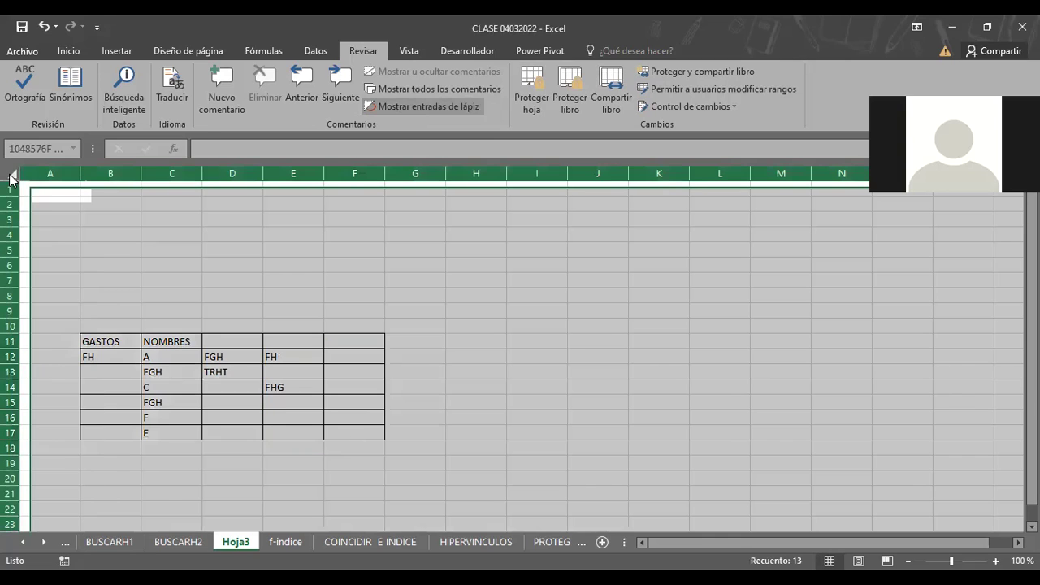
right_click(12, 178)
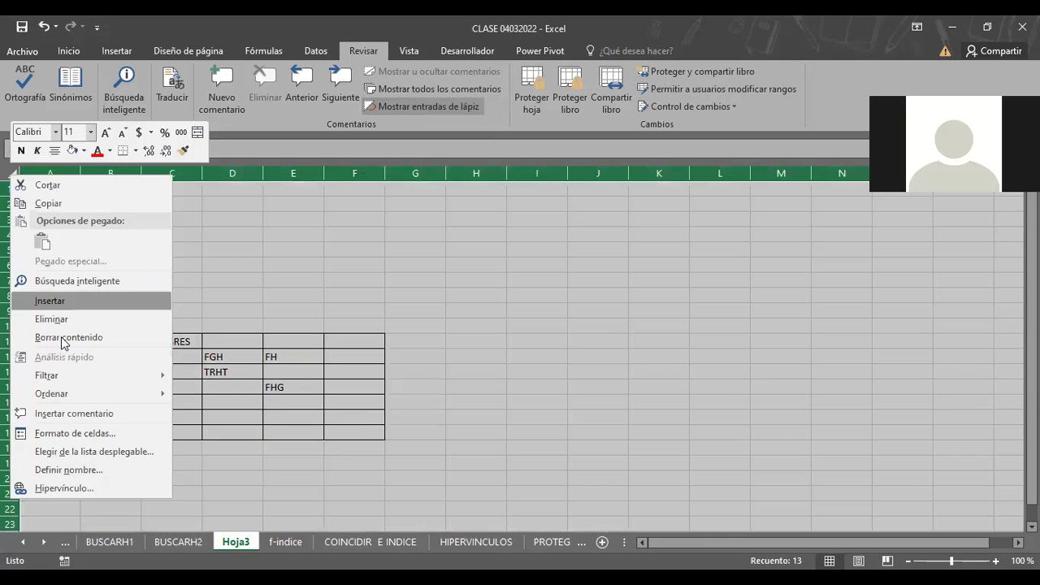
click(67, 434)
click(22, 269)
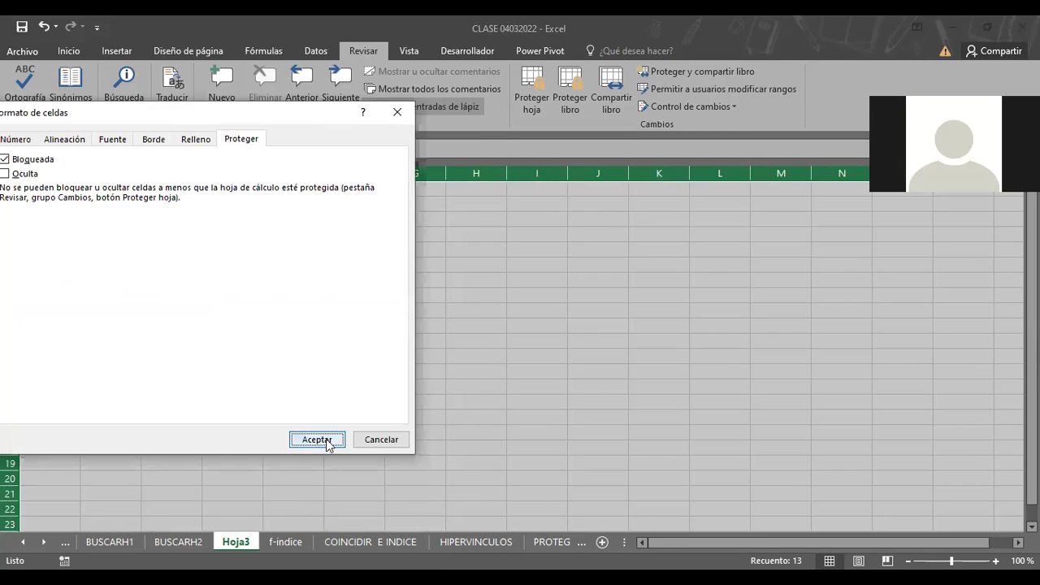
click(327, 439)
click(351, 277)
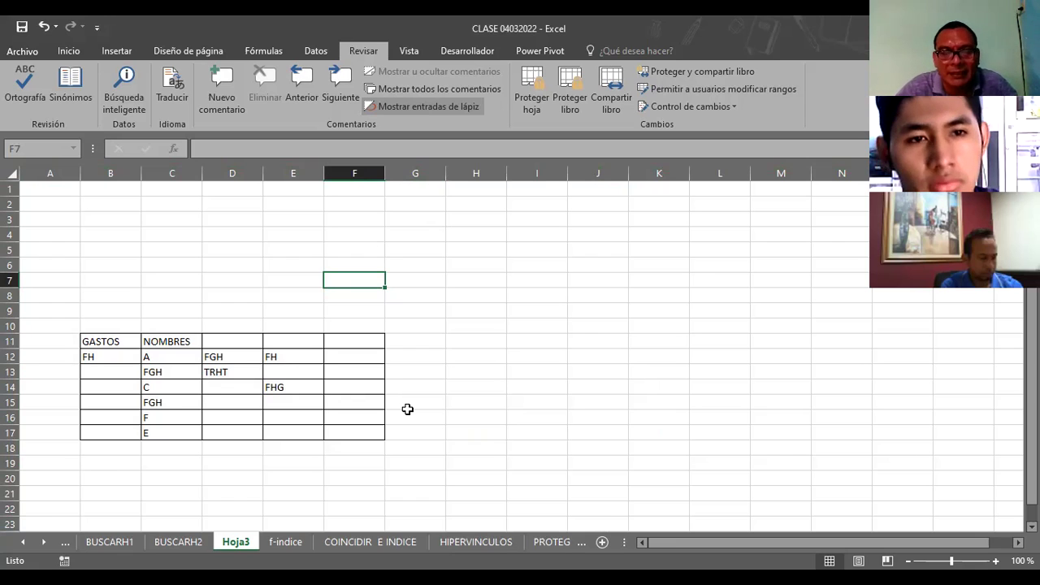
Select C11:C17 and E11:E17 and mark them locked in Formato de celdas
click(11, 172)
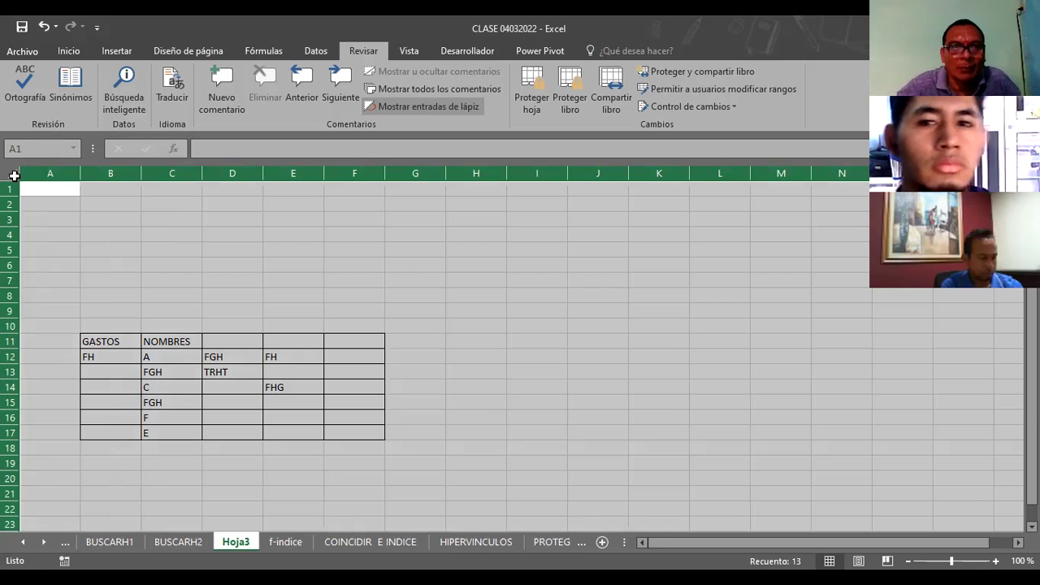
click(153, 263)
drag(169, 342, 165, 433)
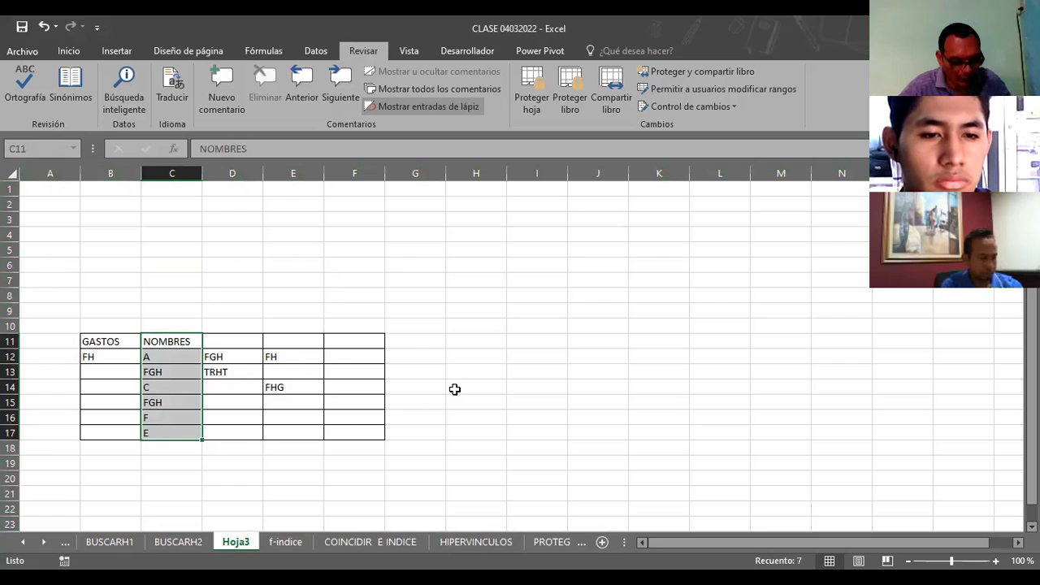
ctrl+drag(307, 340, 301, 431)
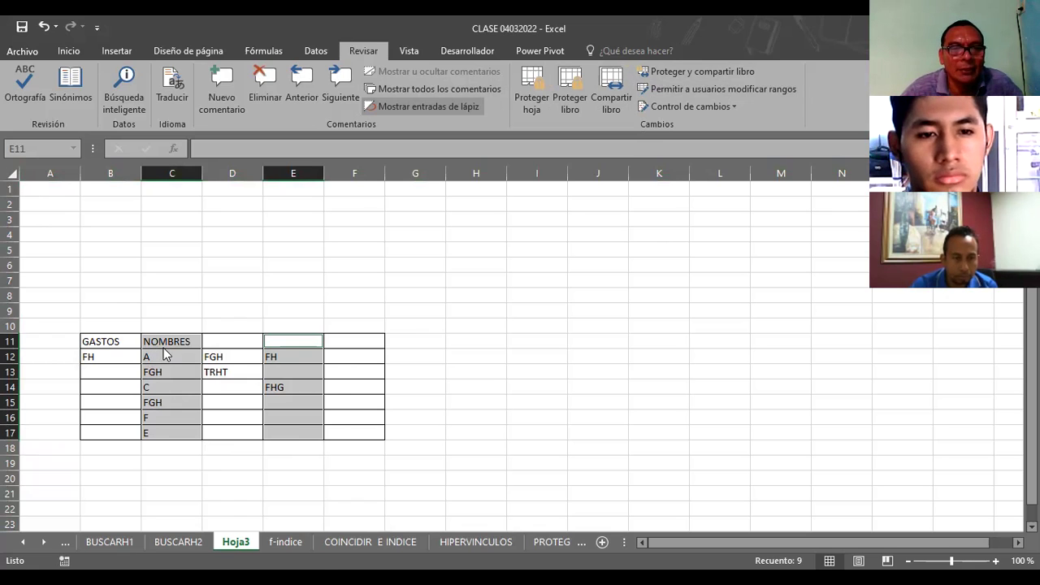
right_click(164, 352)
click(231, 501)
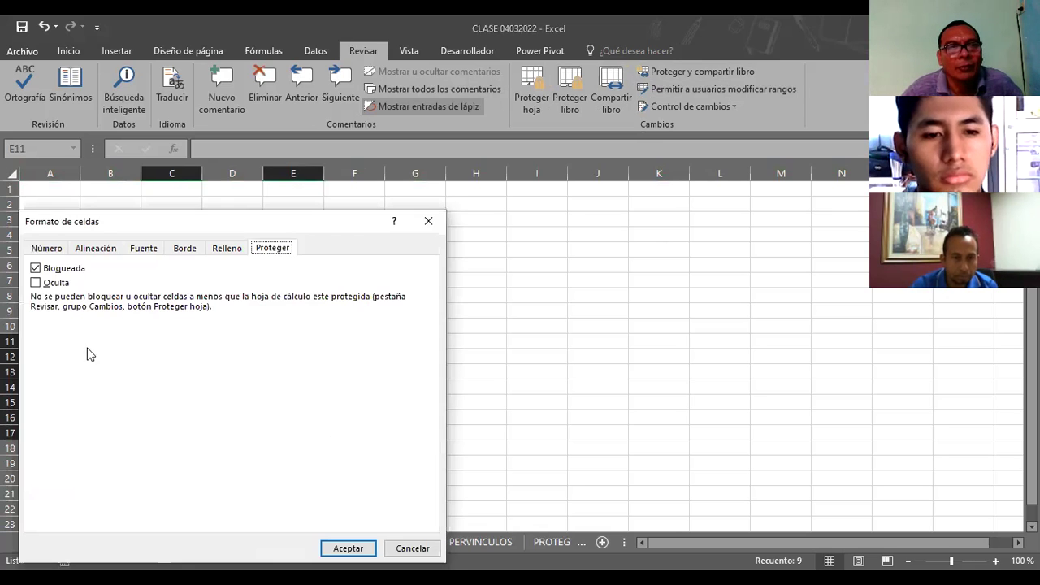
click(35, 269)
click(35, 269)
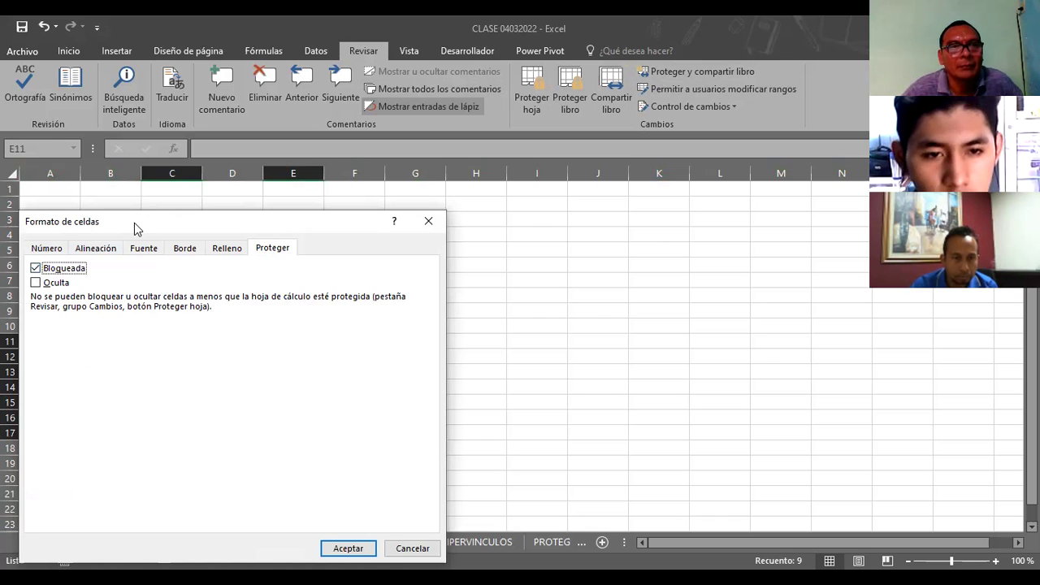
click(348, 367)
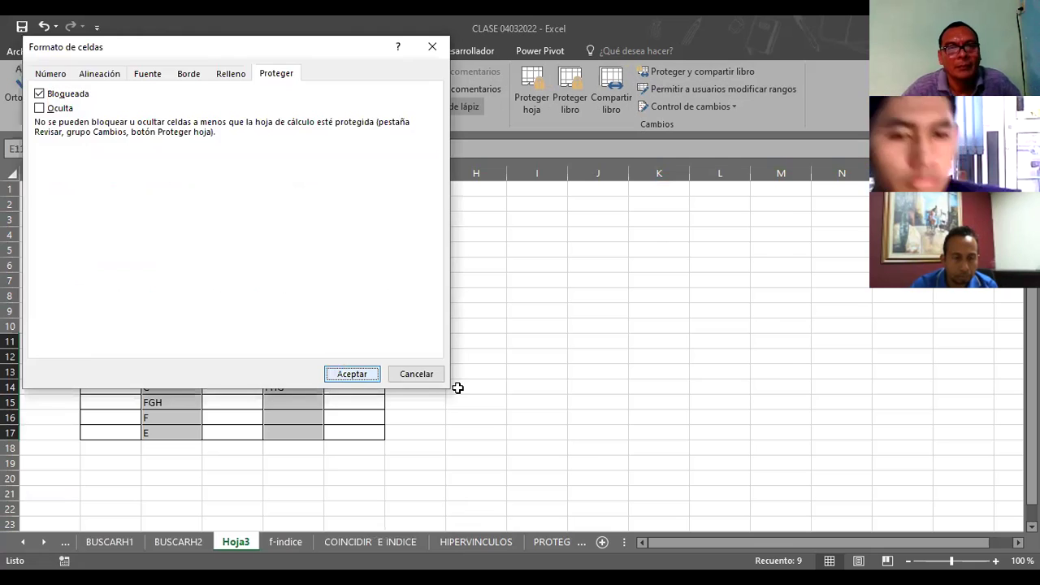
Enter GDF in E14, RET53464 in E13, and 456 in F14, C12 and C16
click(293, 383)
text(RTH)
click(472, 385)
click(288, 388)
text(GDF)
click(292, 371)
text(RET53464)
click(354, 388)
text(456)
click(171, 358)
text(456)
click(183, 418)
text(456)
click(293, 280)
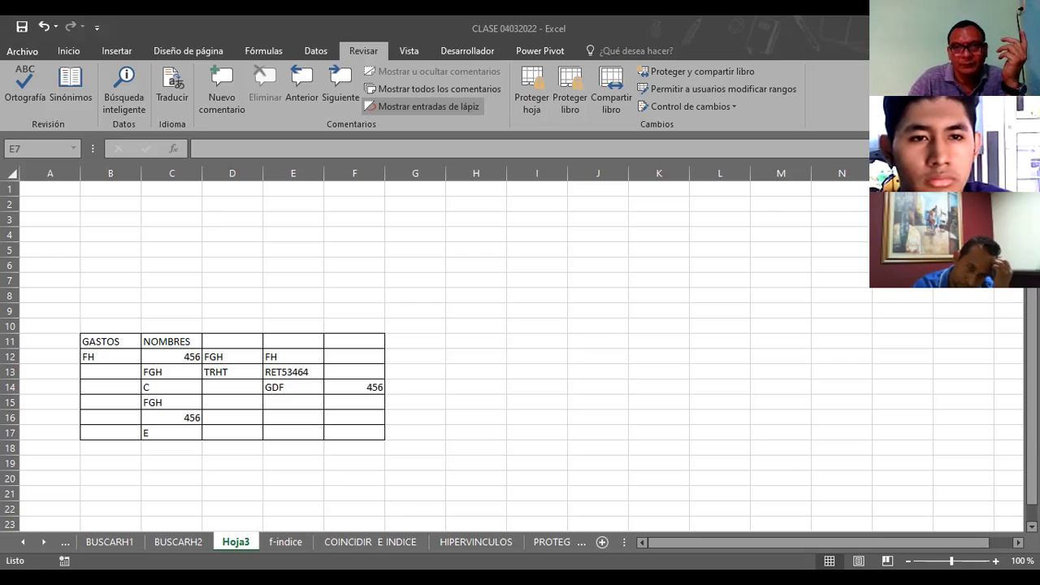
click(294, 281)
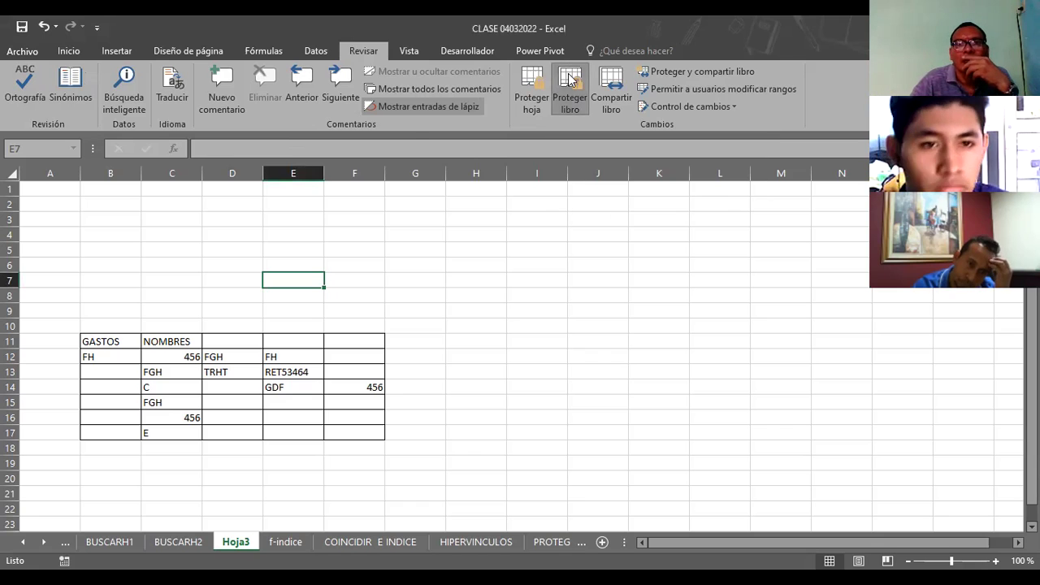
Protect the workbook structure with a password via Proteger libro, confirming the password
click(554, 94)
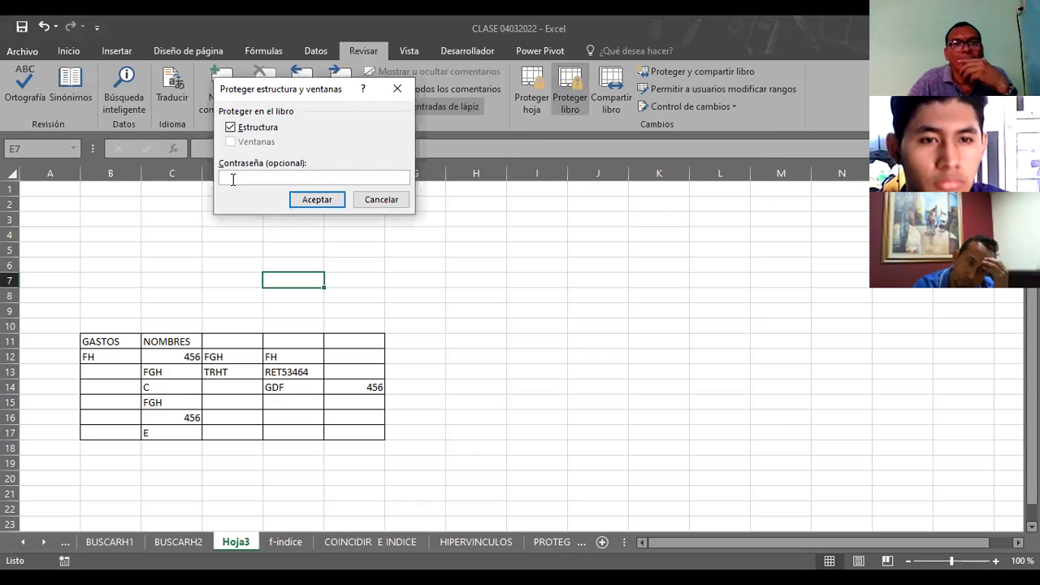
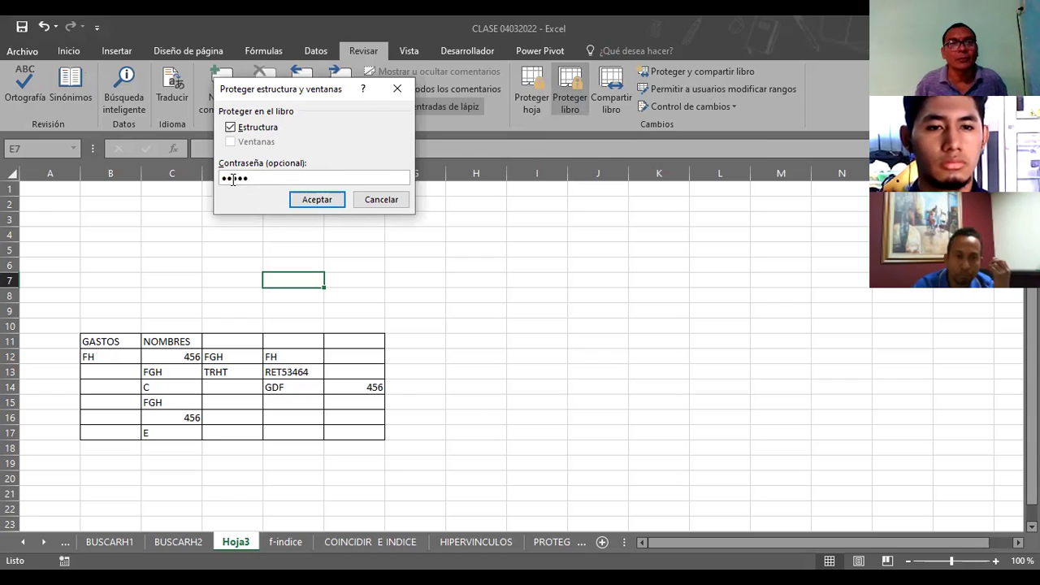
key(Return)
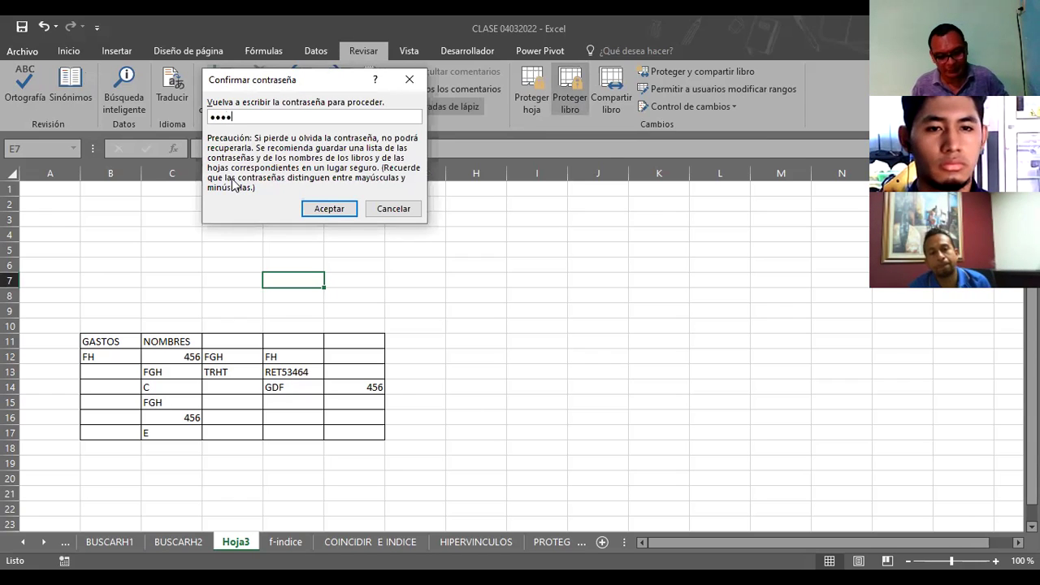
key(Return)
Widen column D and enter EYTY in cell I9
click(133, 310)
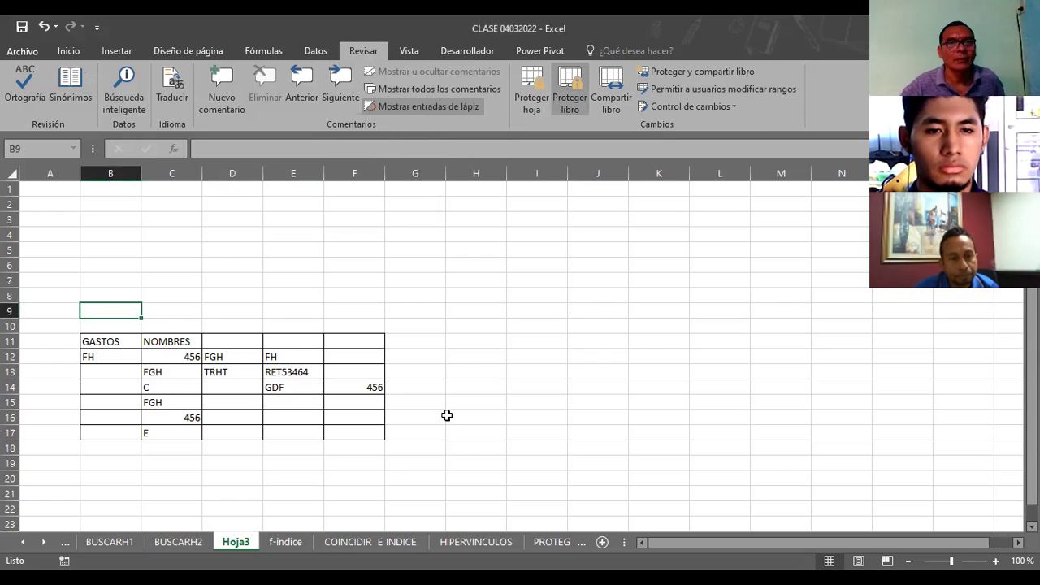
drag(263, 171, 346, 171)
click(358, 294)
click(161, 283)
click(596, 306)
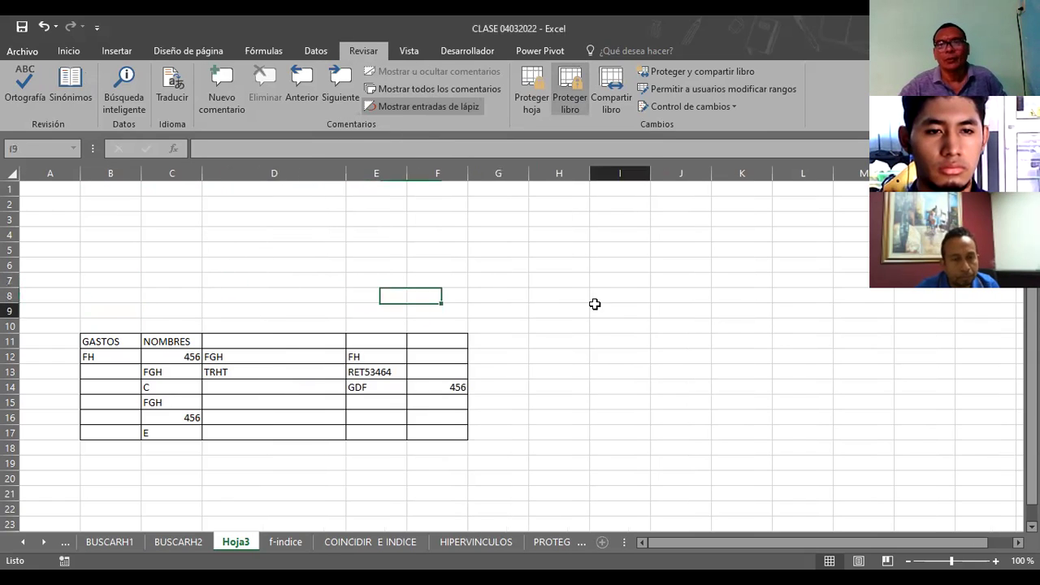
text(EYTY)
click(424, 275)
Click through several table cells, ending with the whole table B11:F18 selected
click(248, 361)
click(186, 280)
drag(178, 402, 175, 386)
click(678, 325)
click(437, 325)
drag(274, 387, 376, 387)
click(376, 387)
click(281, 295)
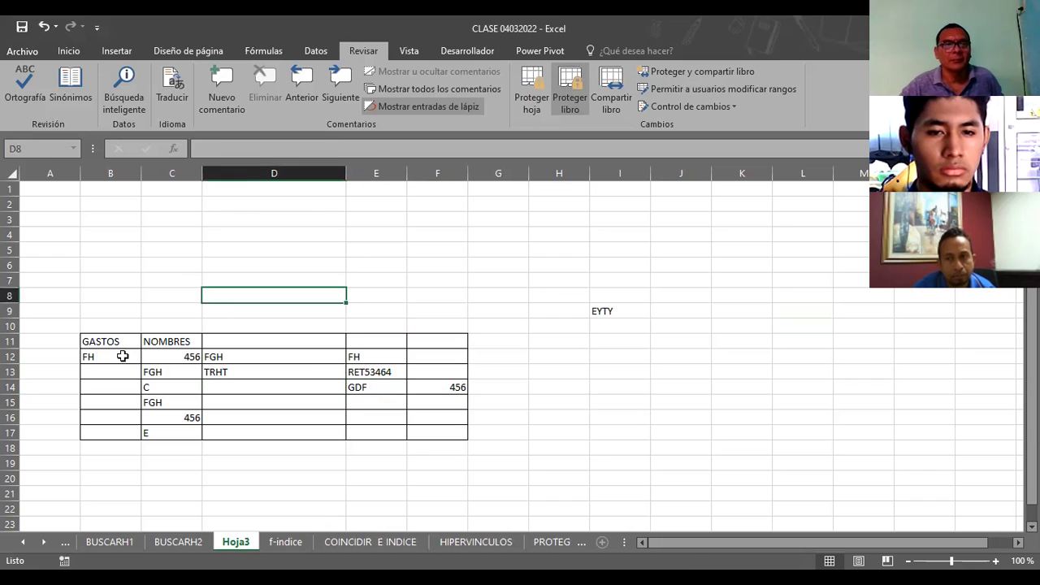
drag(104, 341, 444, 441)
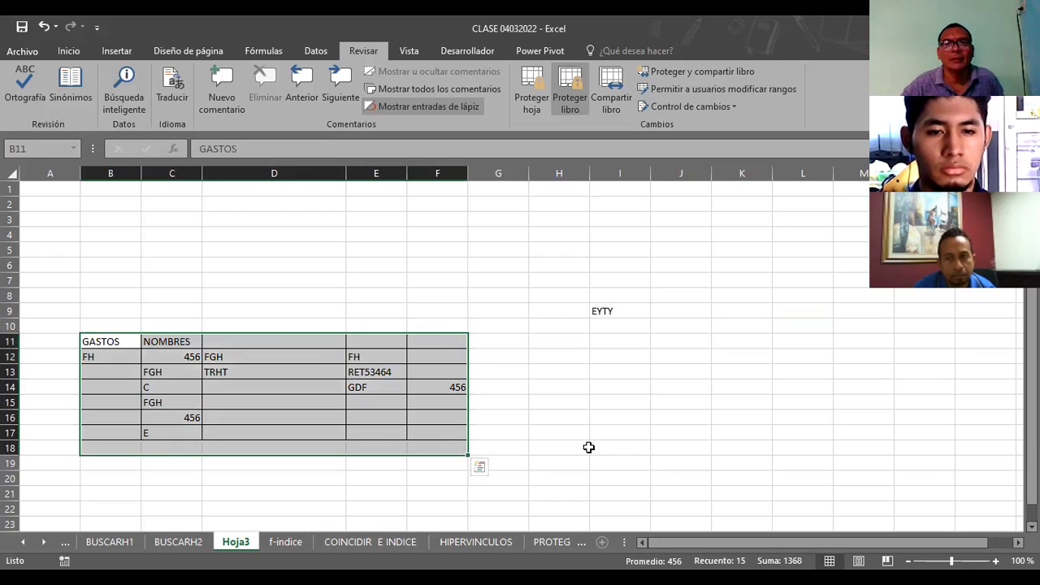
Unprotect the workbook structure with its password and enter WRT in cell E9
click(593, 446)
mouse_move(98, 341)
mouse_down()
mouse_move(362, 376)
mouse_move(427, 431)
mouse_up()
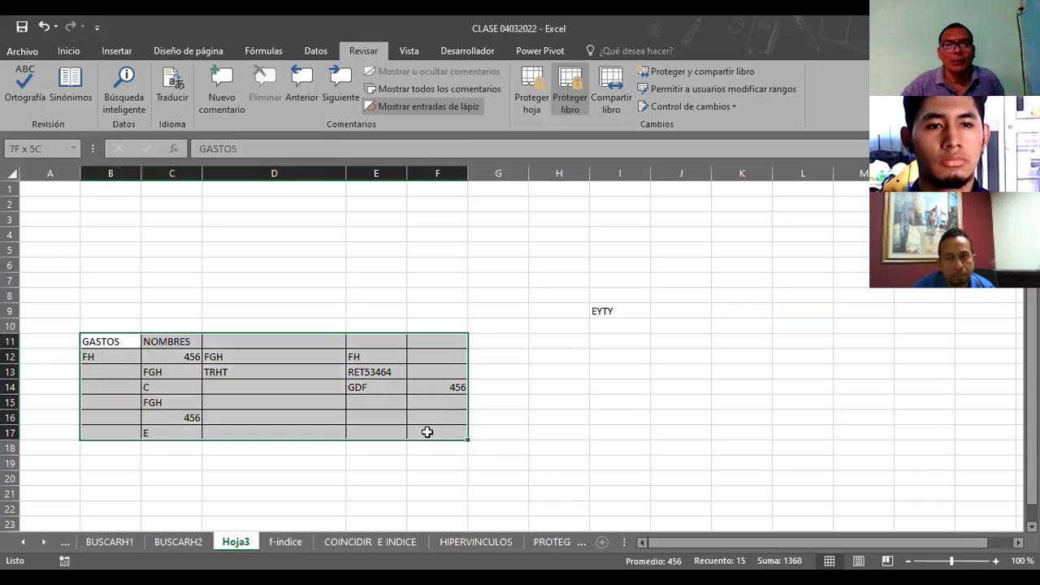
click(569, 96)
text(•••••)
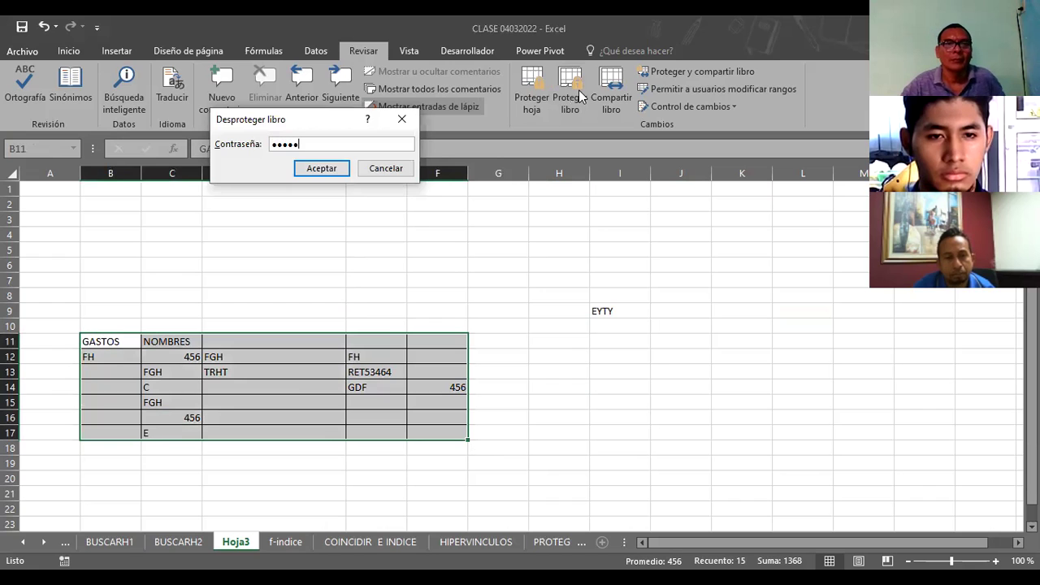
text(RT)
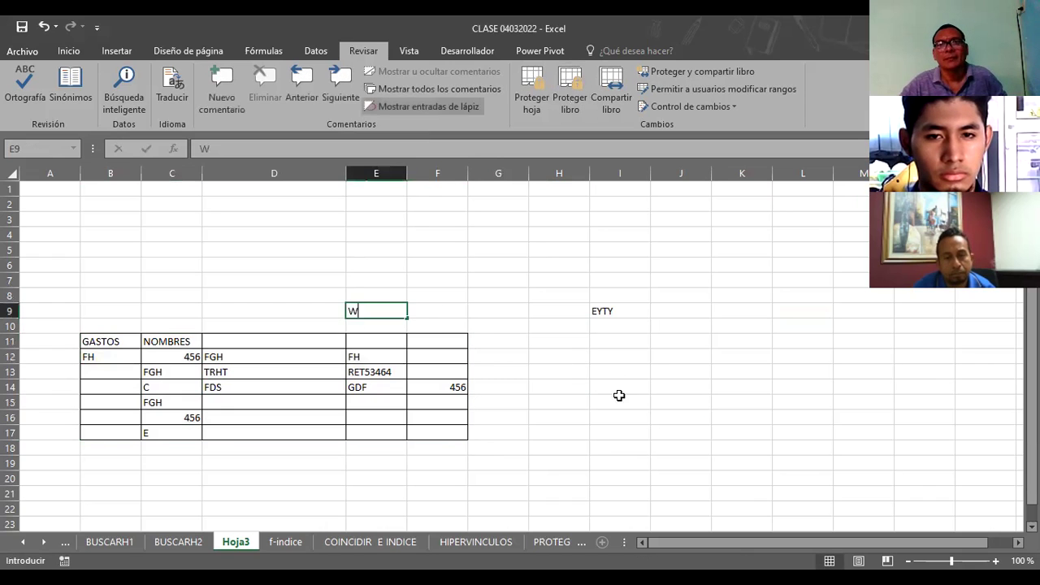
click(571, 342)
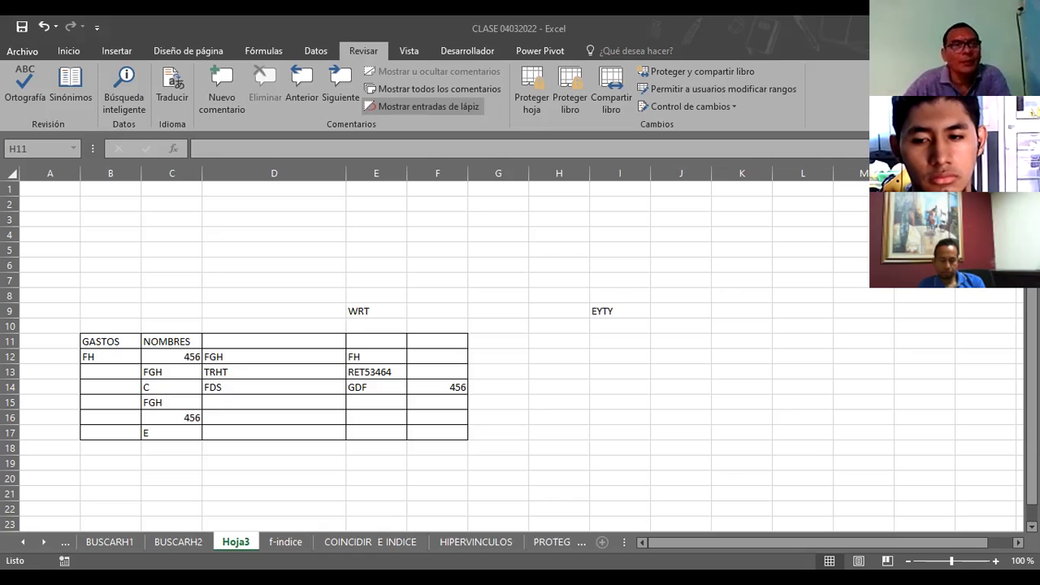
click(17, 85)
click(20, 52)
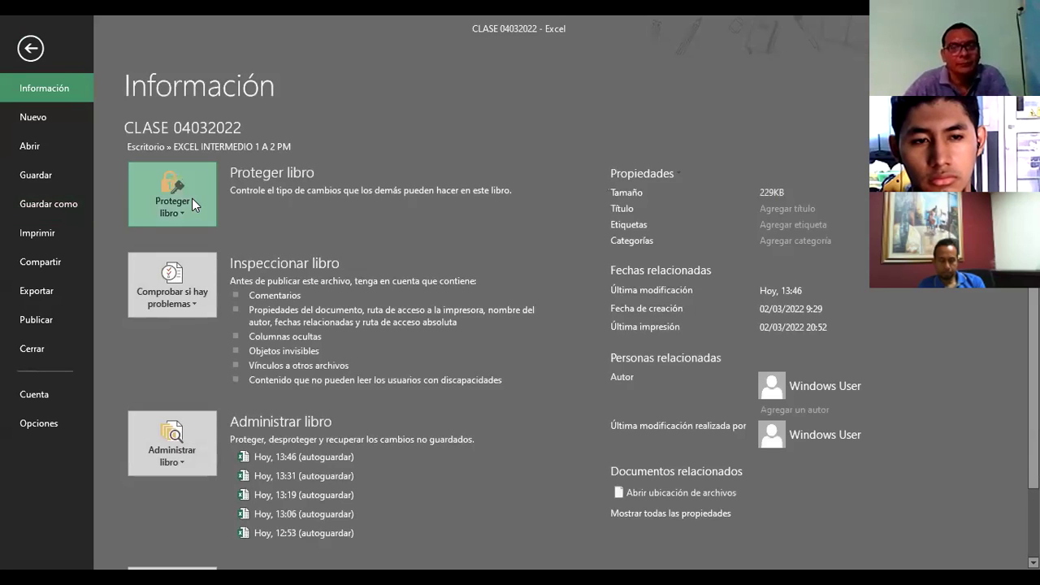
click(193, 205)
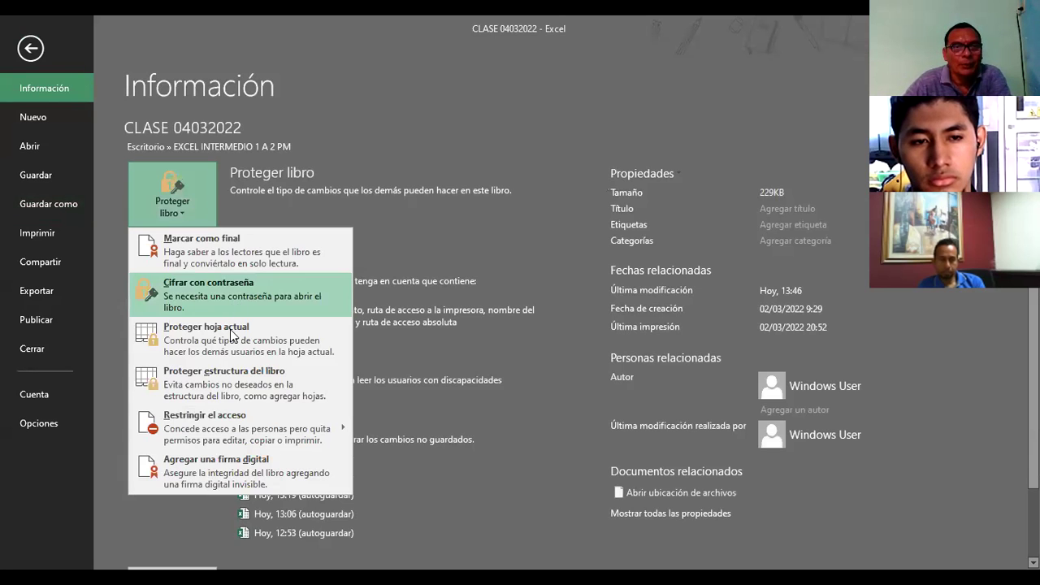
click(195, 349)
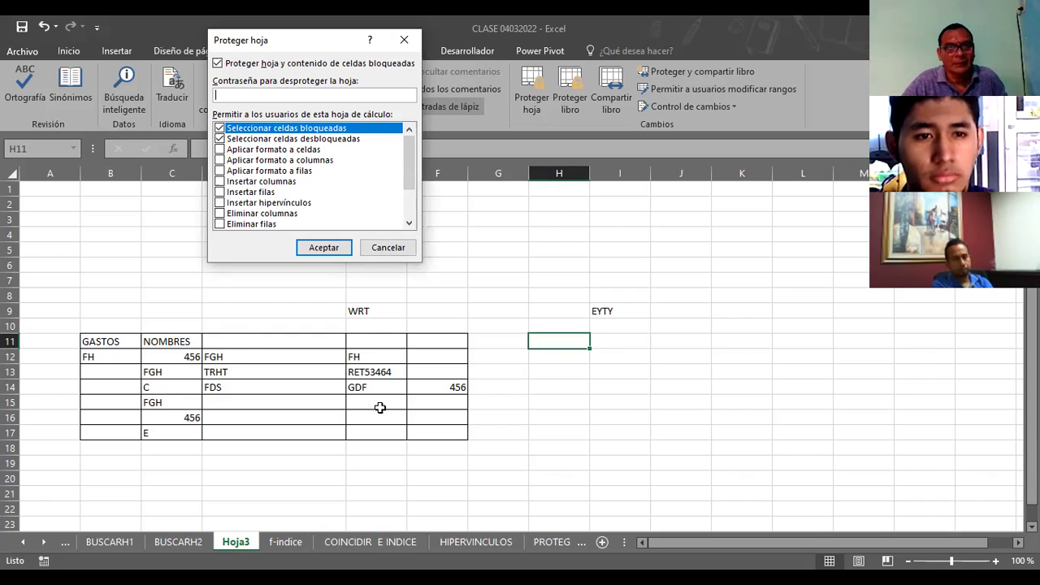
key(Escape)
Select all cells of Hoja3 and confirm Bloqueada is set on the Proteger tab via Ctrl+1
click(187, 297)
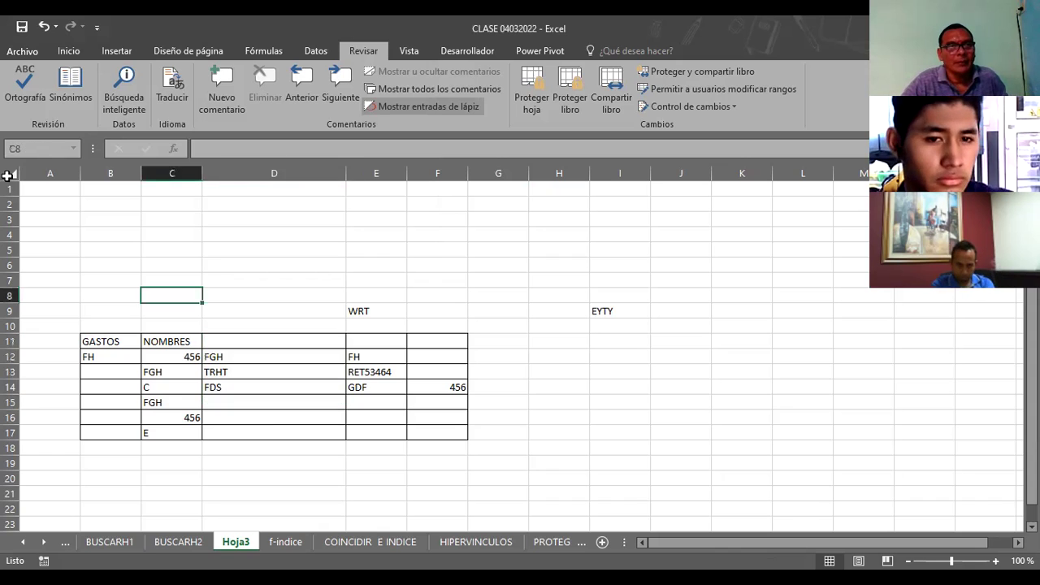
click(7, 175)
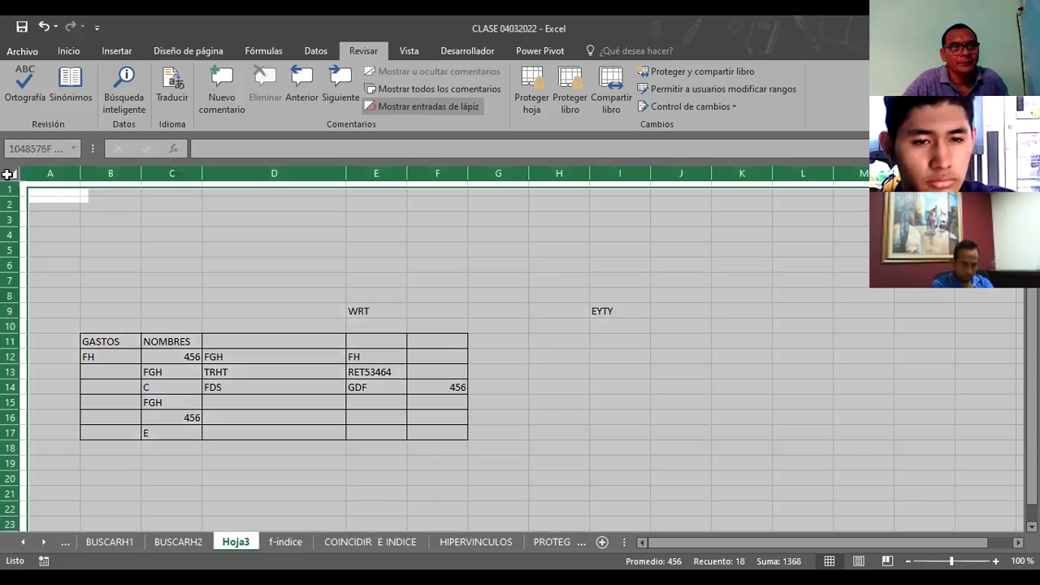
right_click(105, 431)
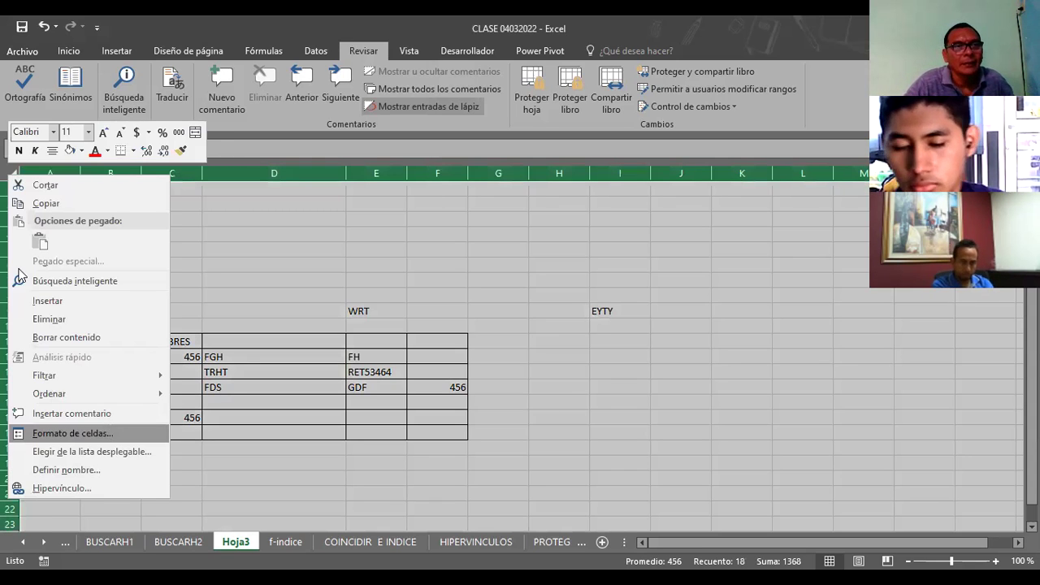
key(Return)
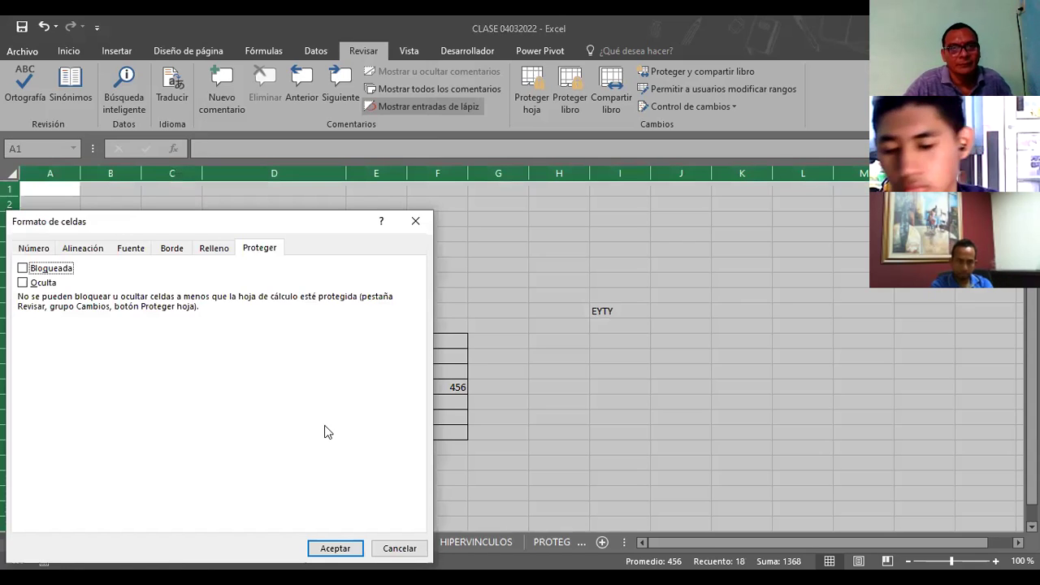
key(Return)
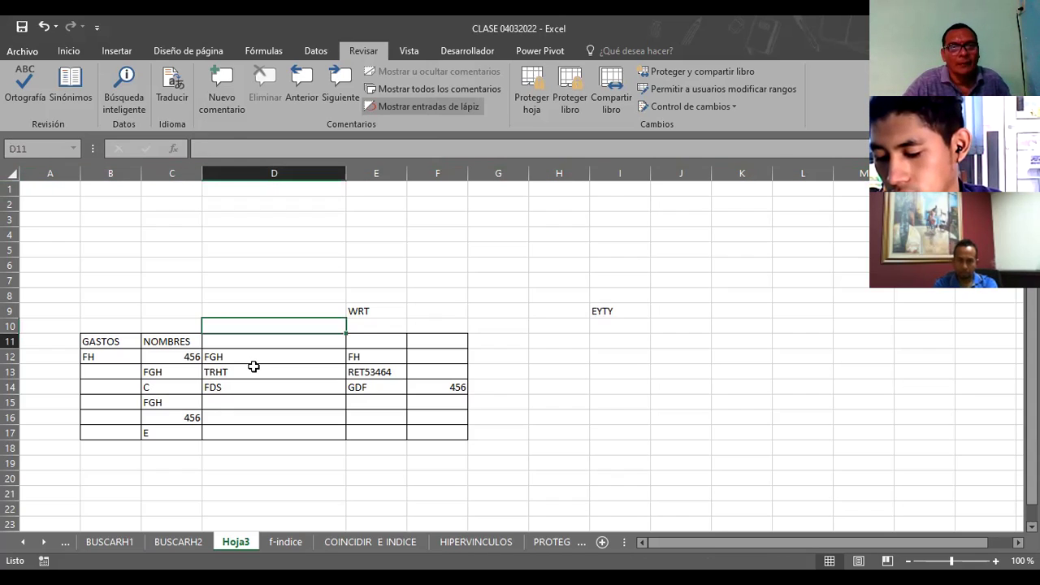
drag(273, 341, 274, 448)
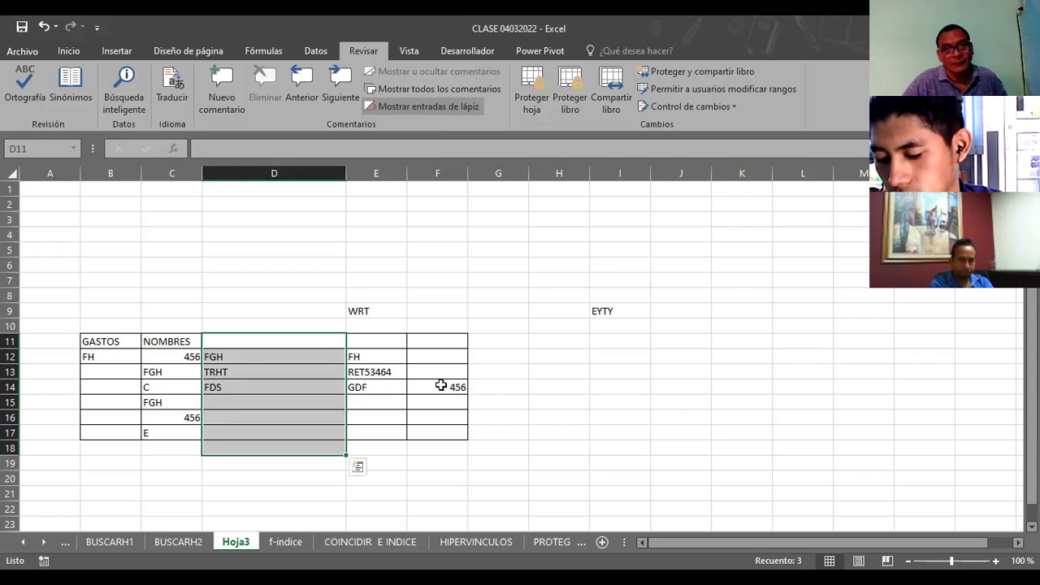
drag(437, 341, 437, 447)
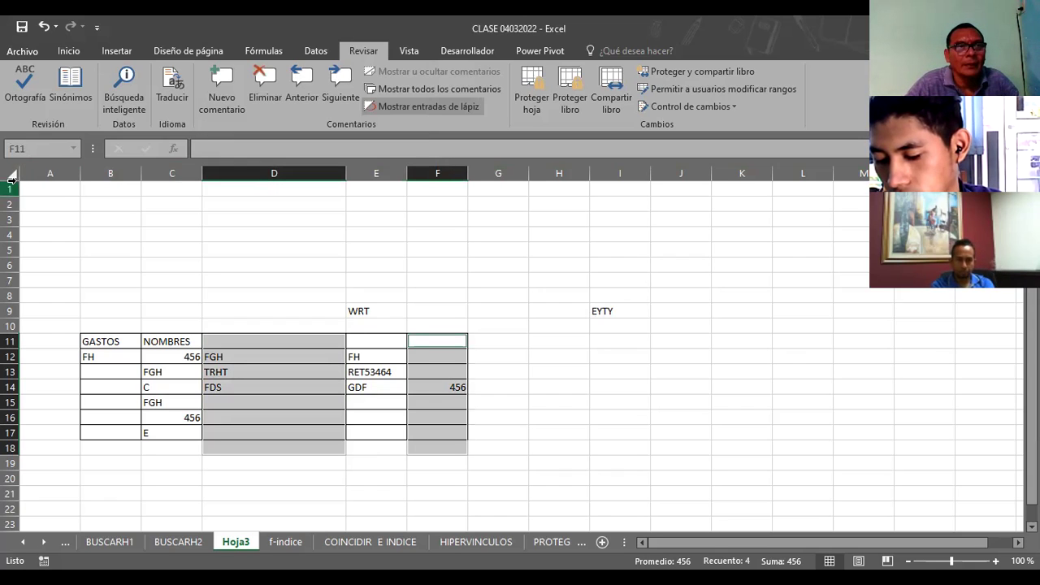
click(9, 173)
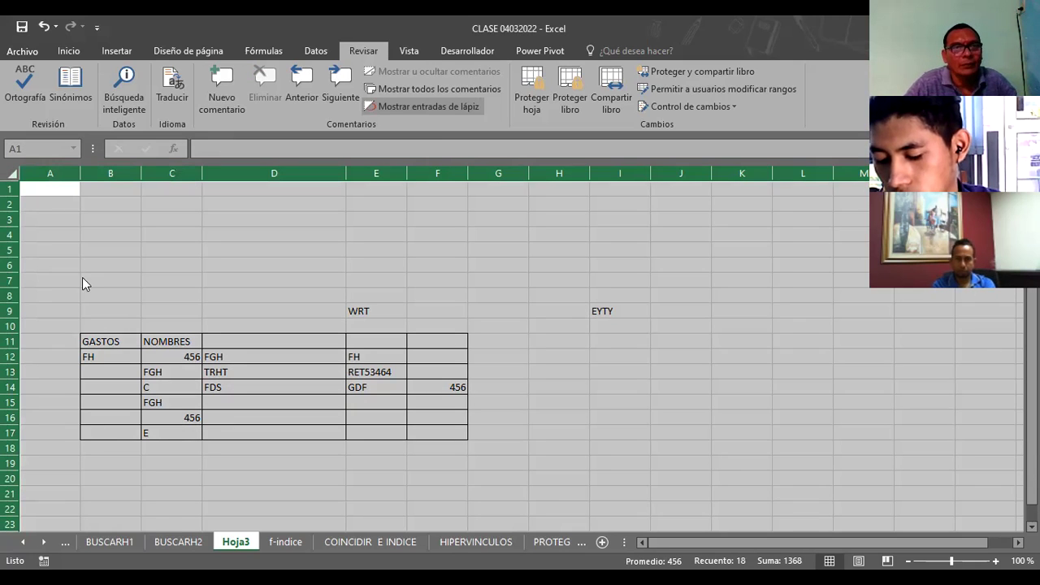
key(ctrl+1)
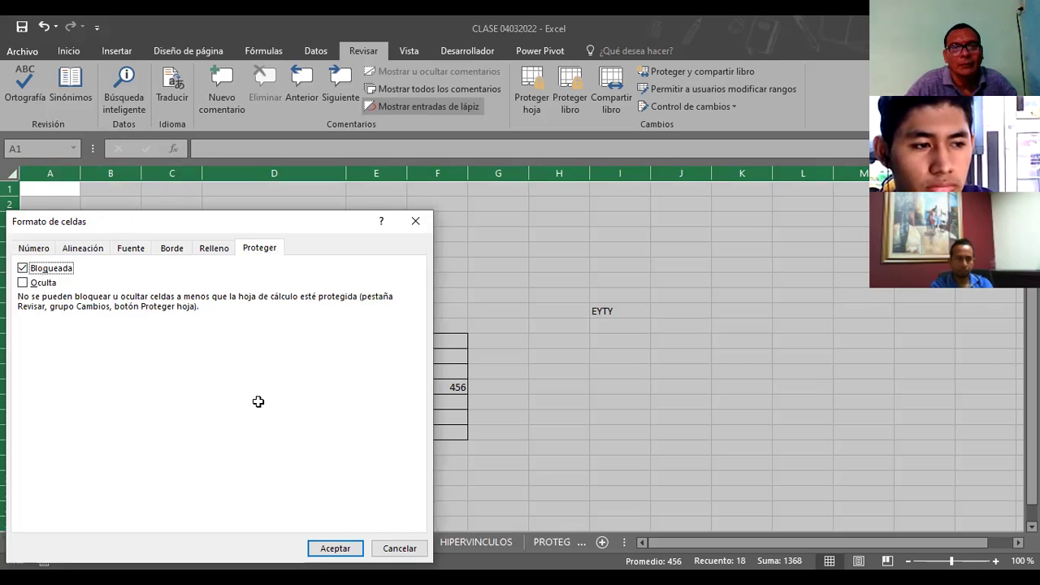
key(Escape)
click(261, 356)
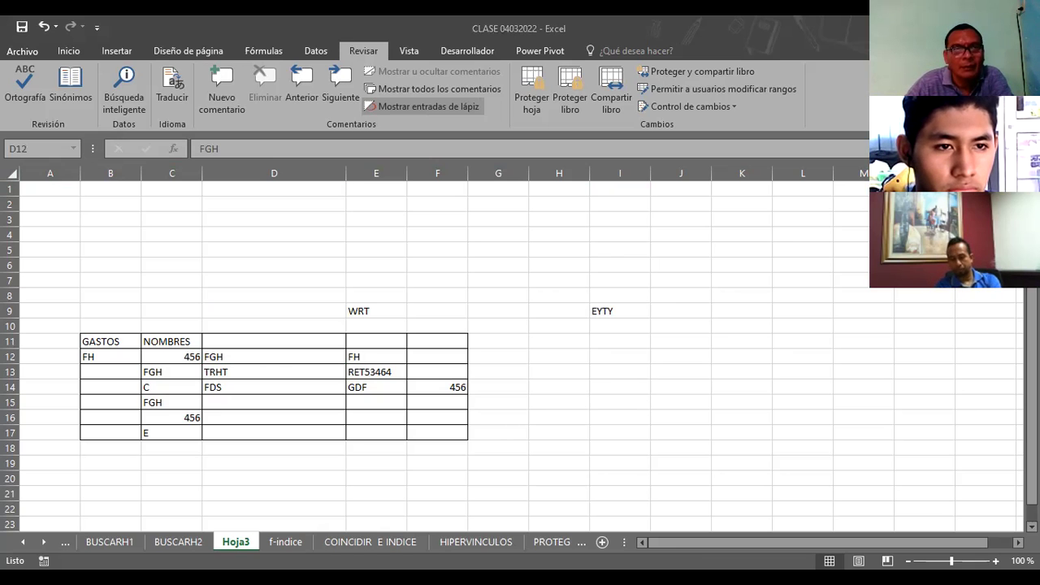
Protect Hoja3 with a password via Archivo > Información > Proteger hoja actual, confirming it
click(22, 52)
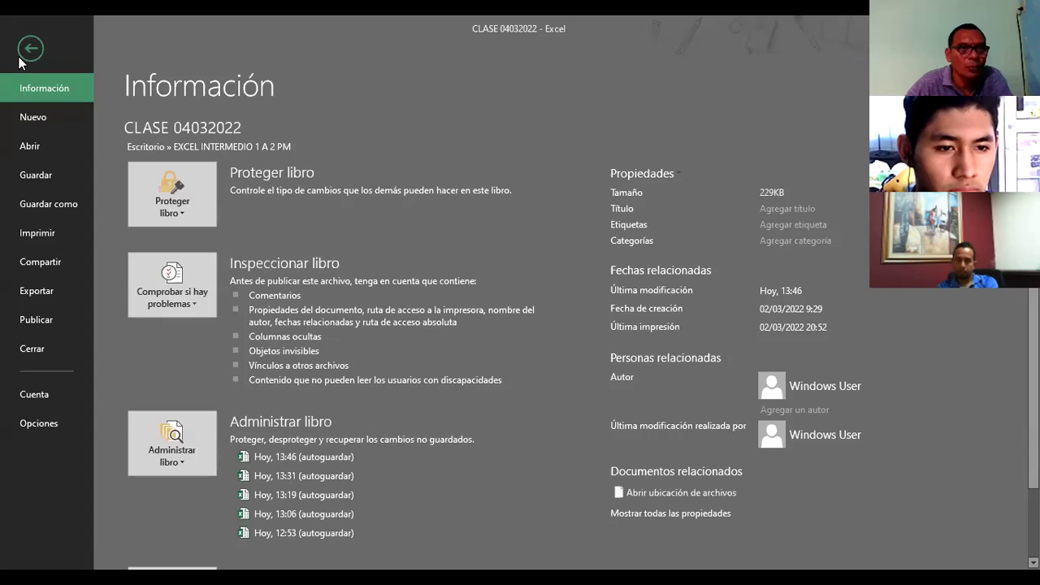
click(192, 223)
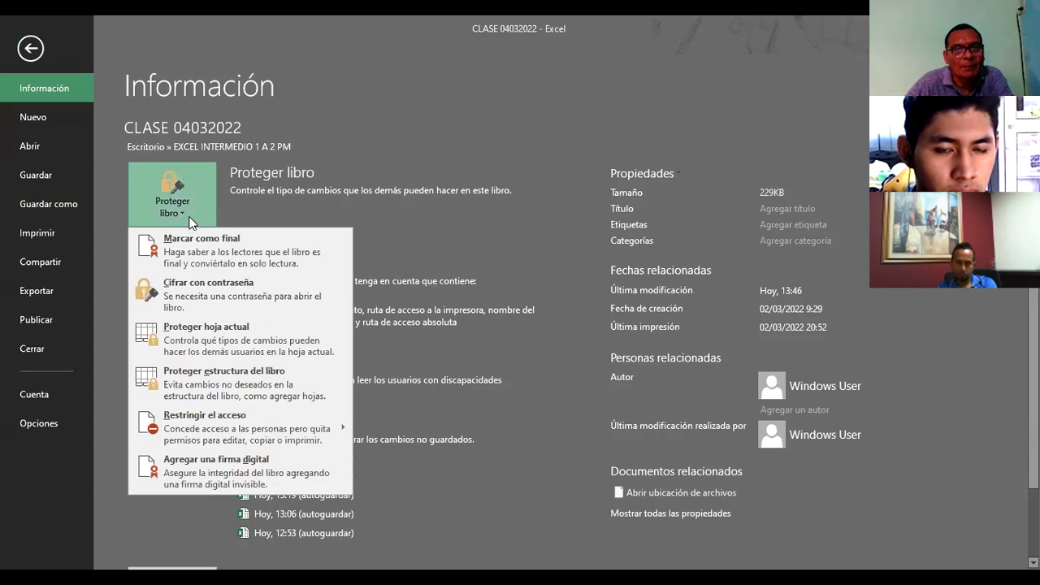
click(229, 342)
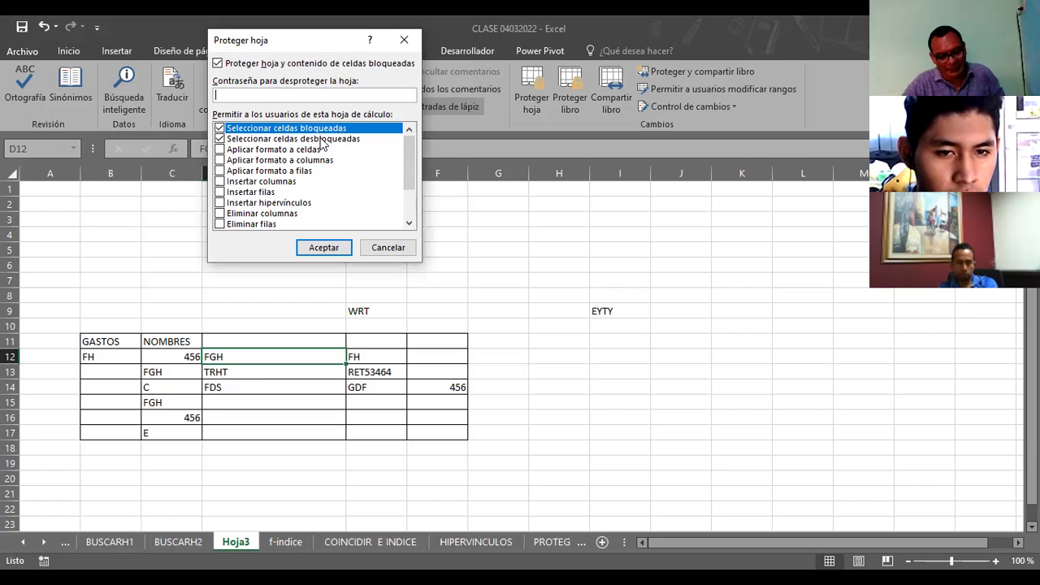
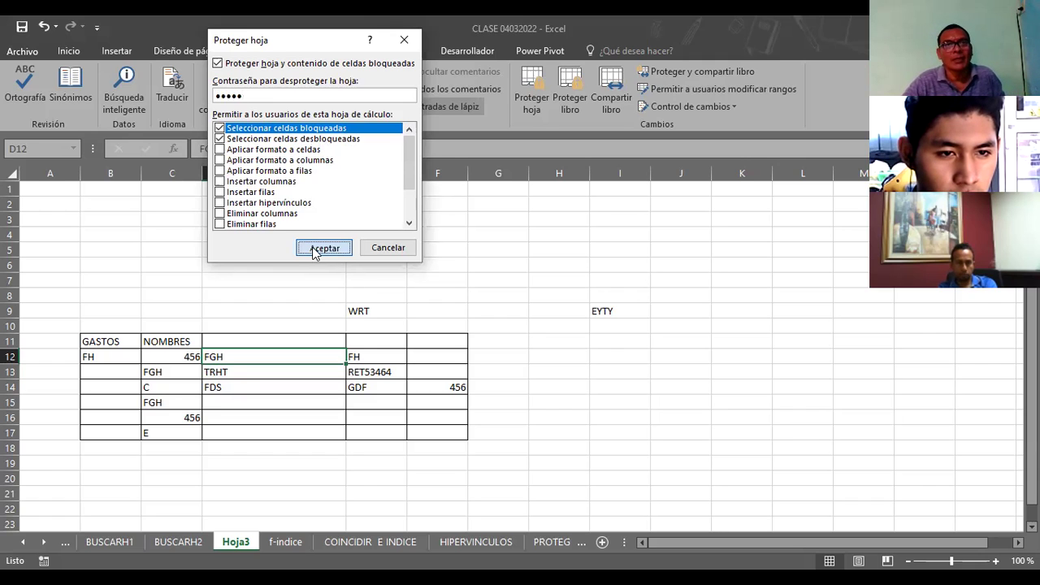
key(Return)
click(319, 208)
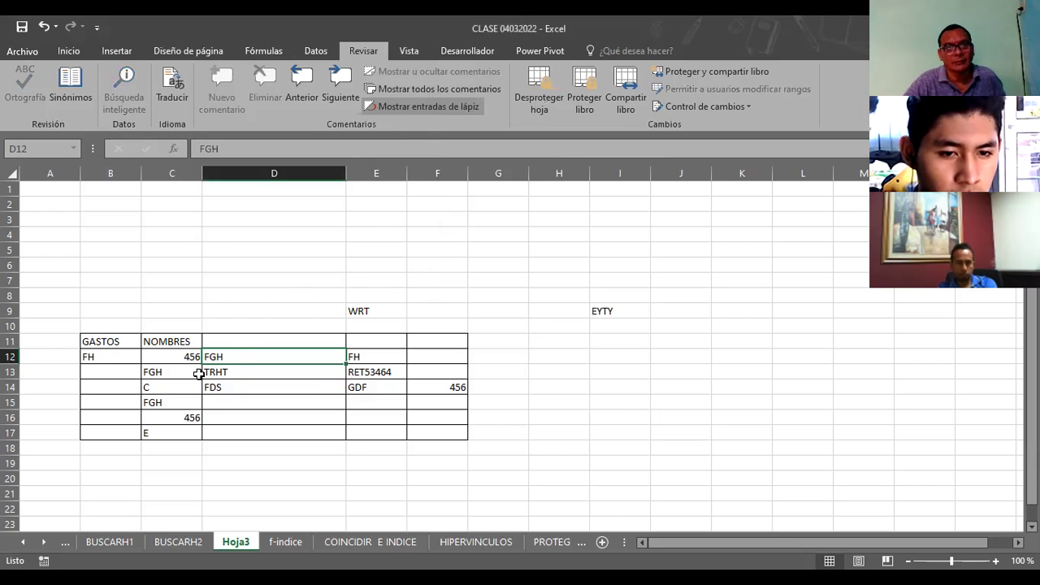
click(195, 372)
key(Delete)
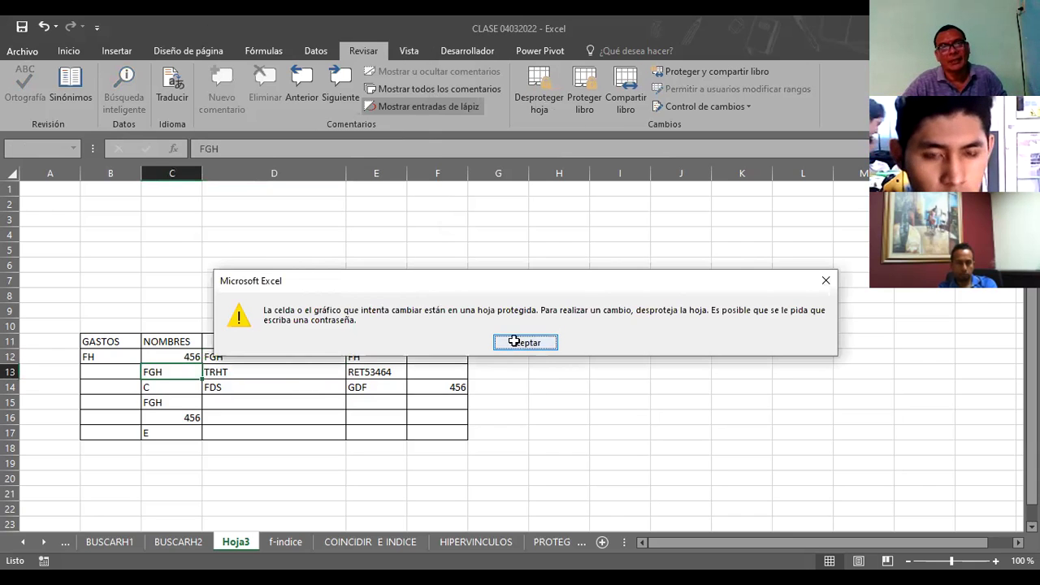
key(Return)
key(Delete)
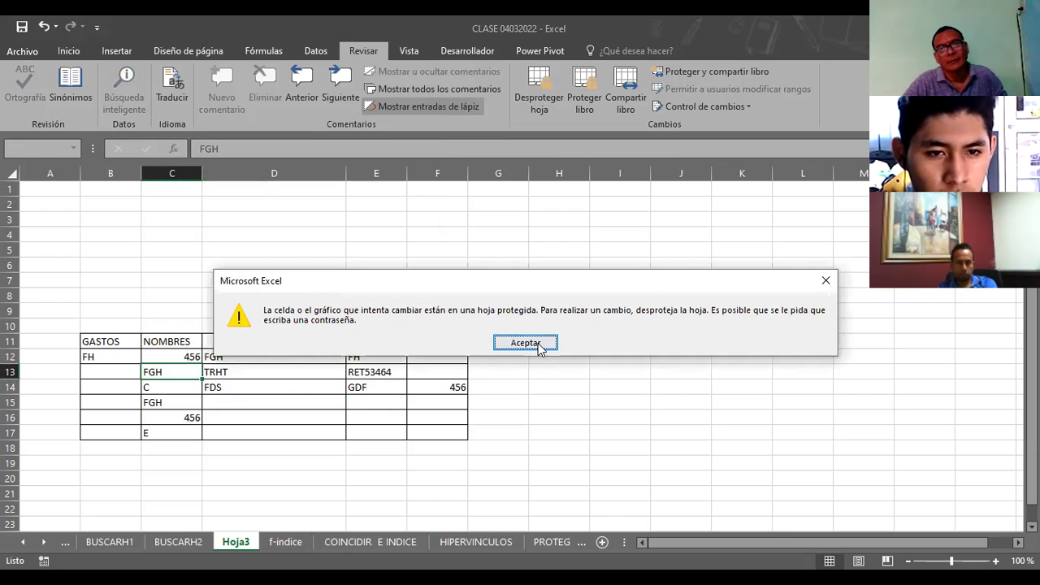
click(385, 390)
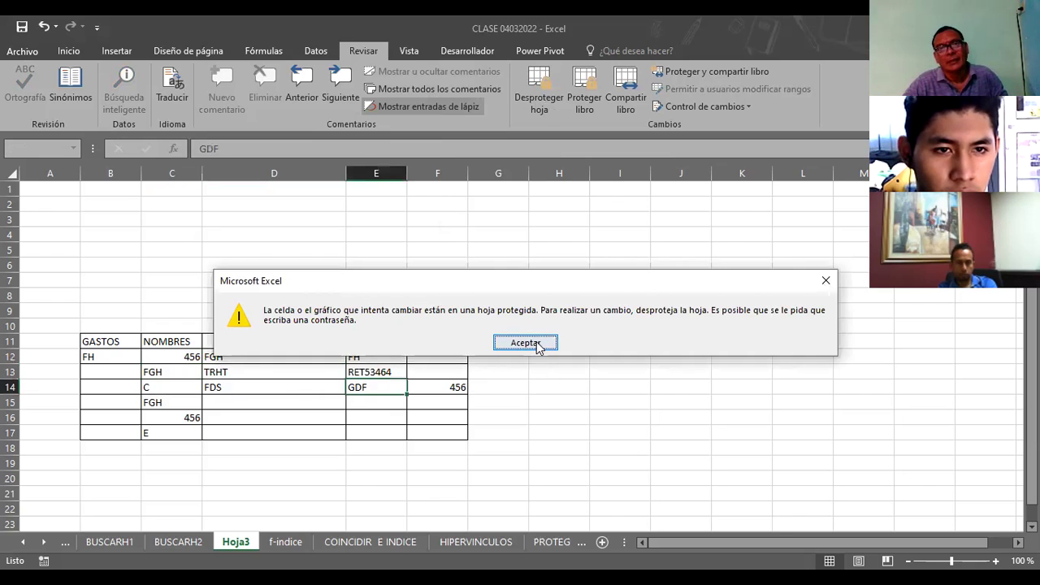
click(526, 342)
click(320, 371)
key(Delete)
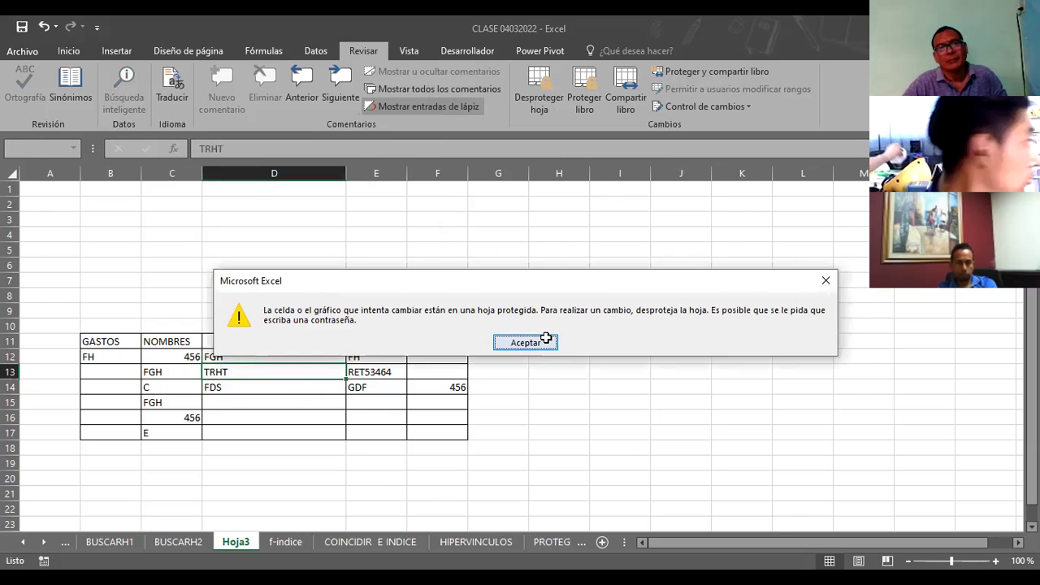
click(520, 342)
click(115, 358)
key(Delete)
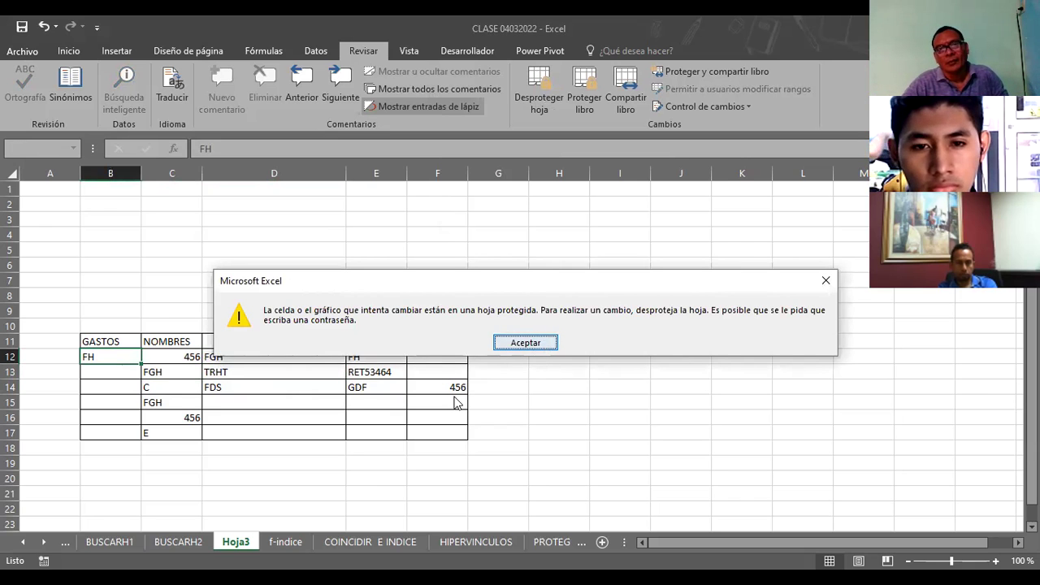
click(525, 343)
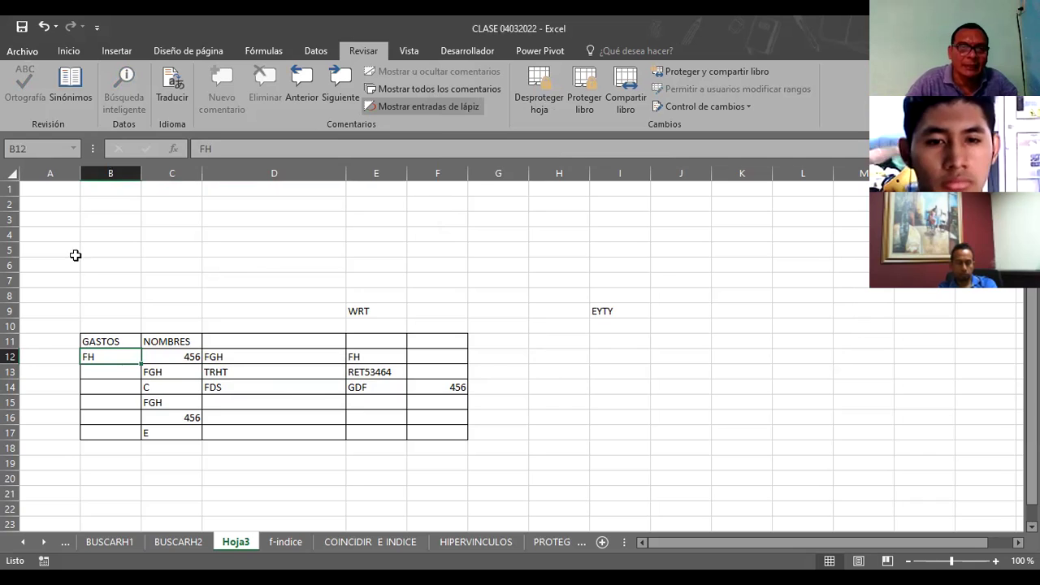
click(15, 176)
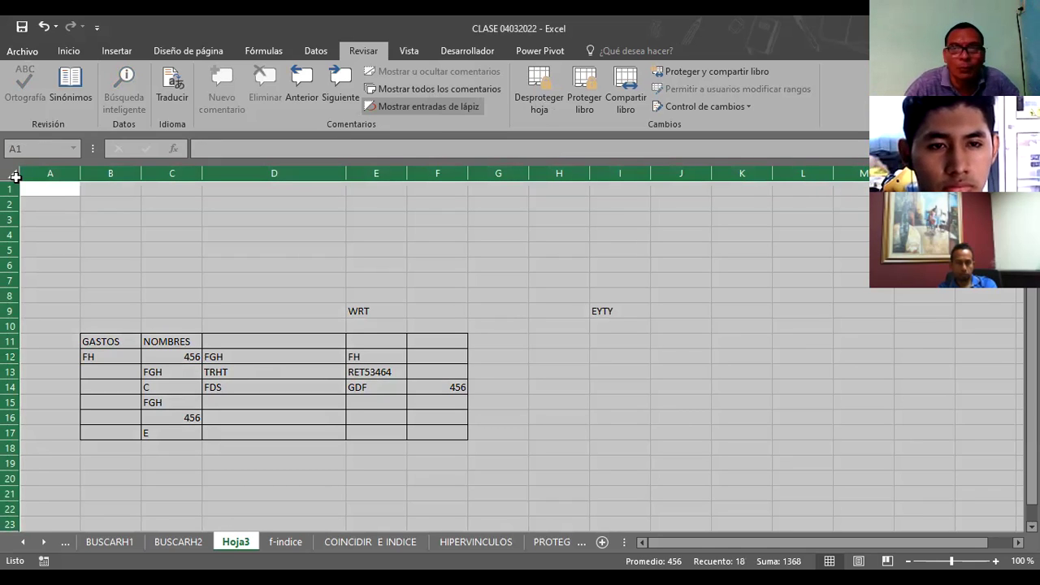
click(127, 266)
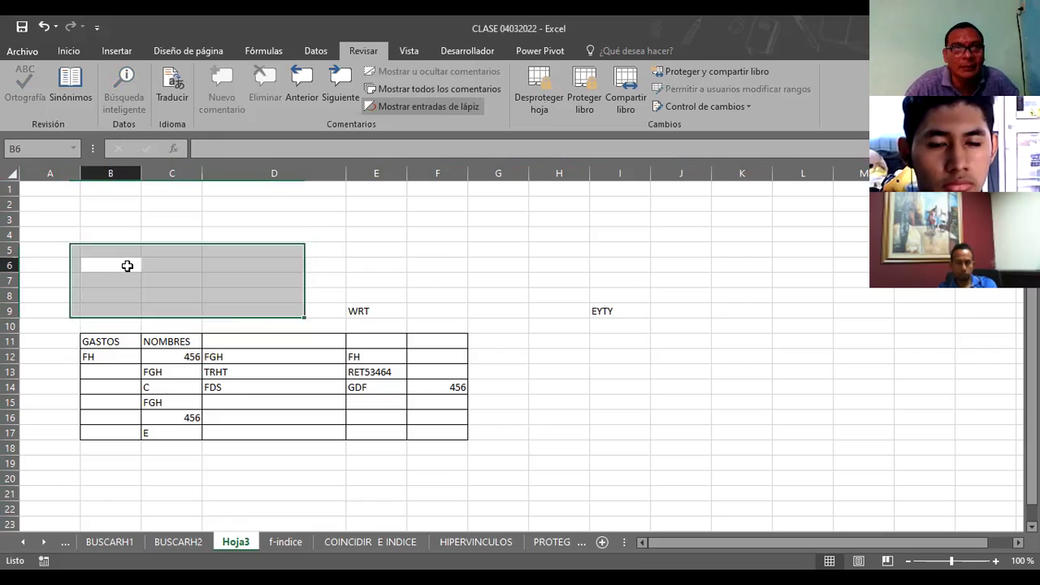
click(13, 176)
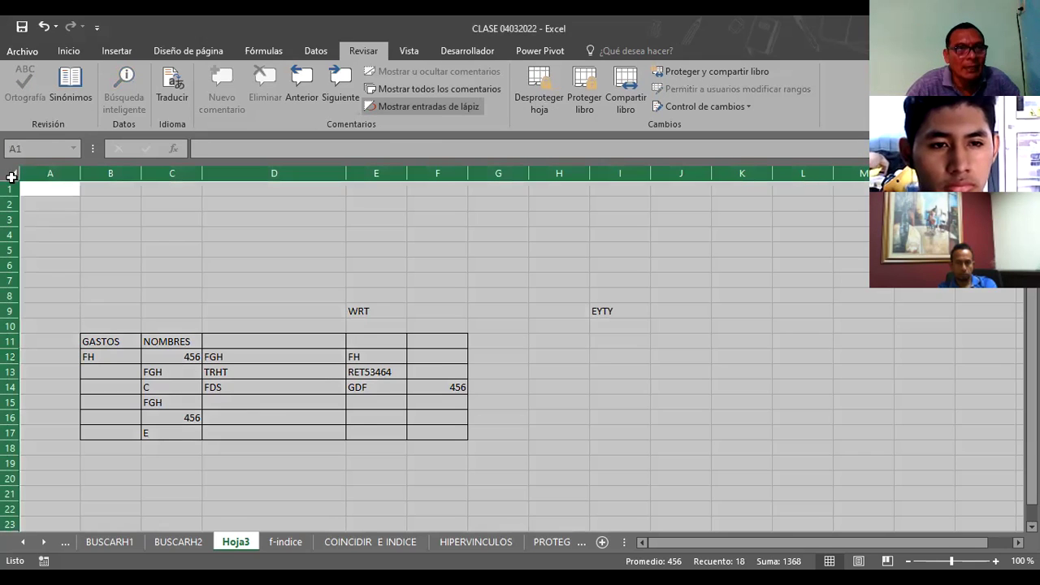
key(shift+F10)
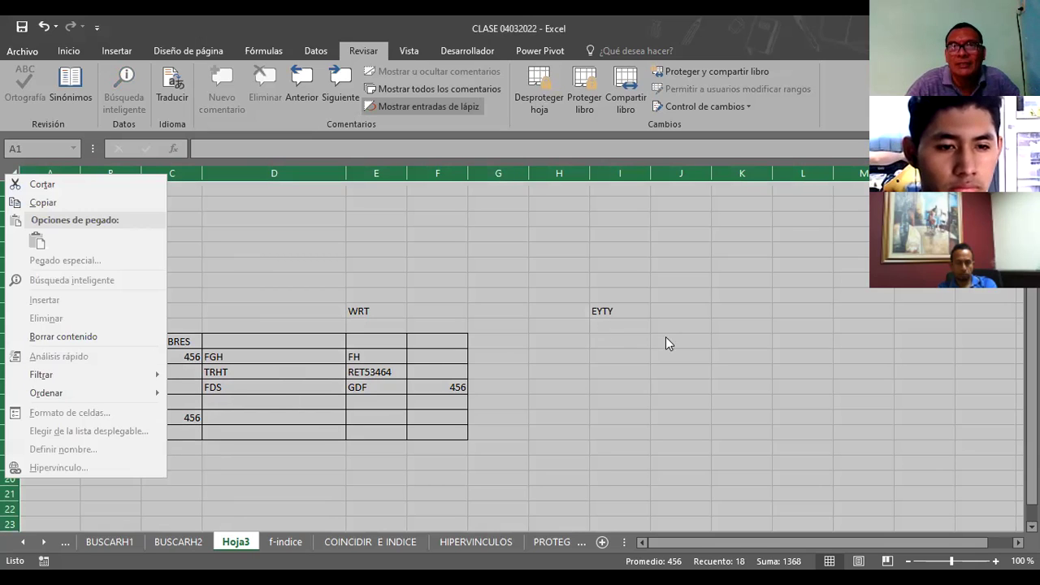
key(Escape)
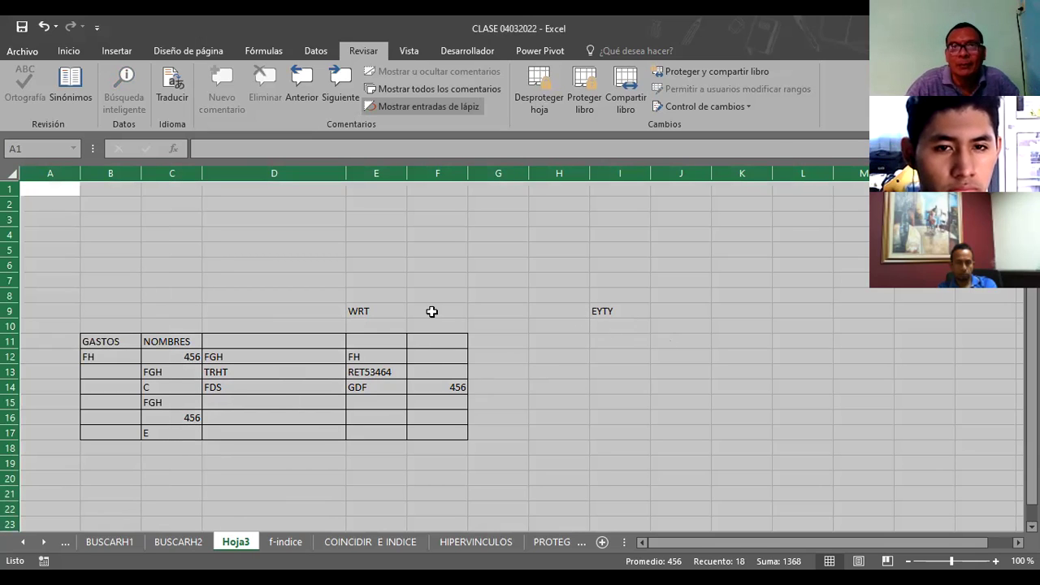
Unprotect Hoja3 by entering its sheet password in Desproteger hoja
click(546, 99)
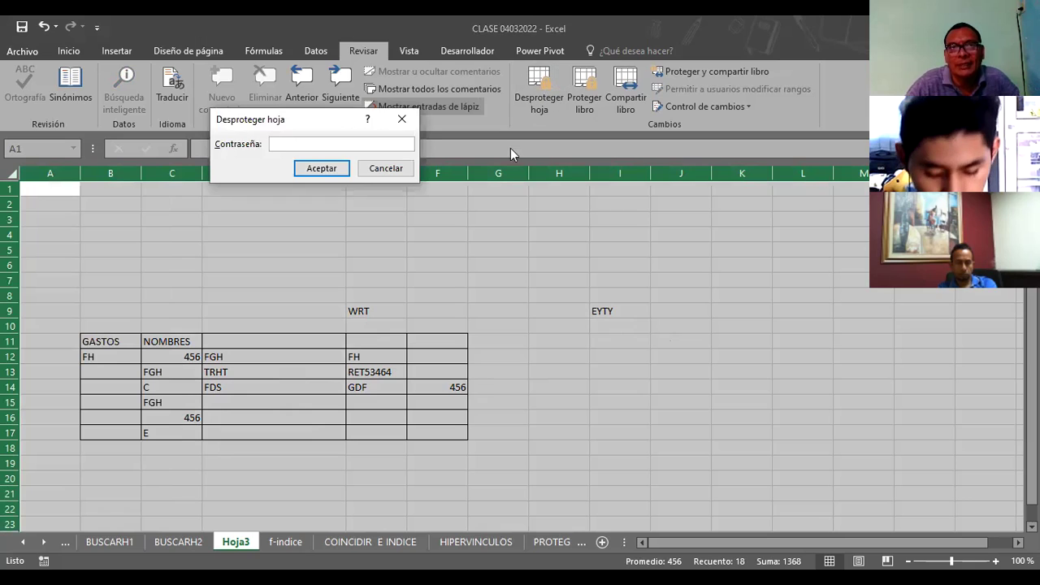
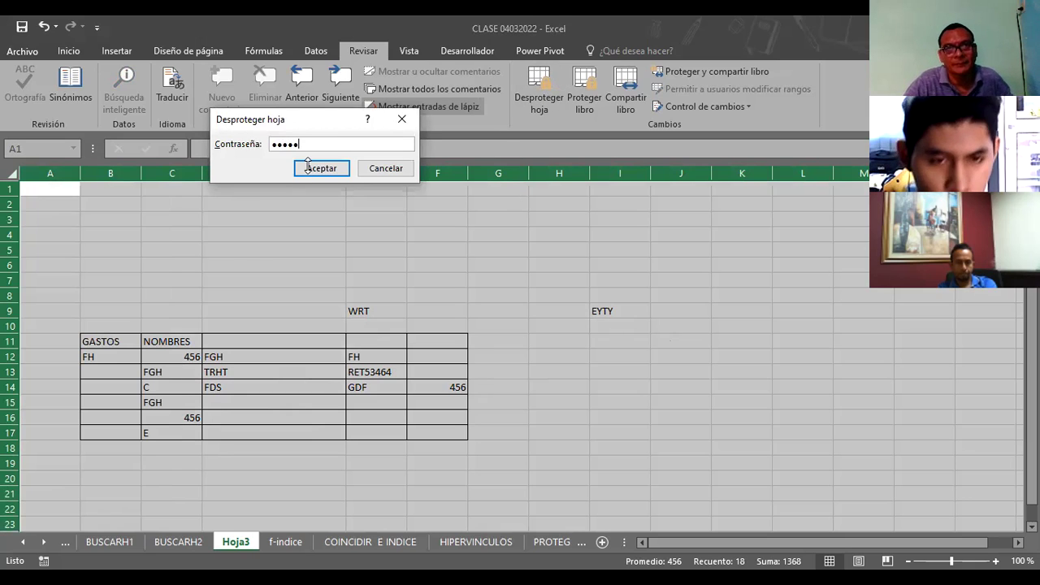
key(Return)
click(148, 324)
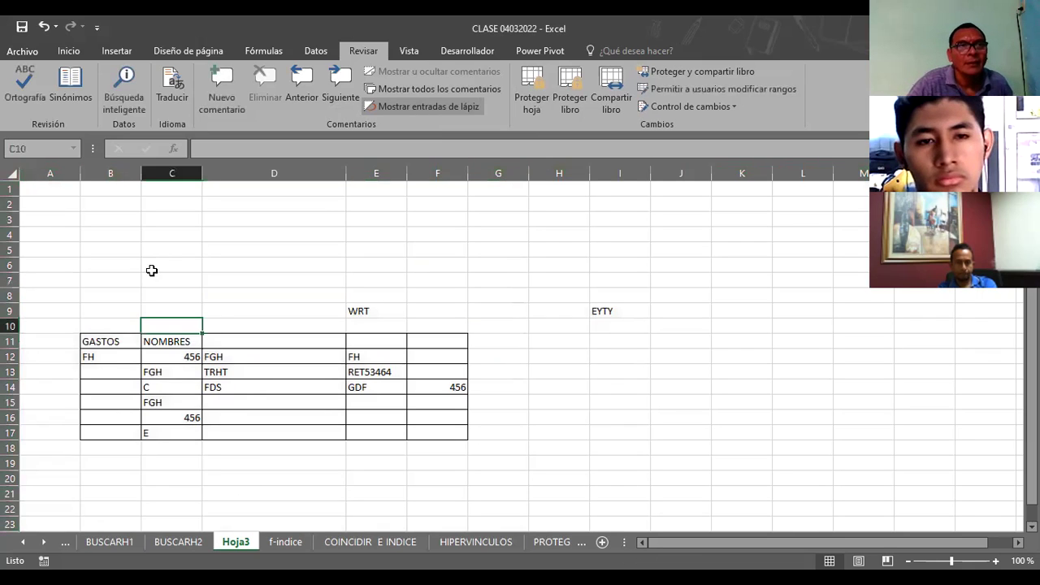
click(152, 398)
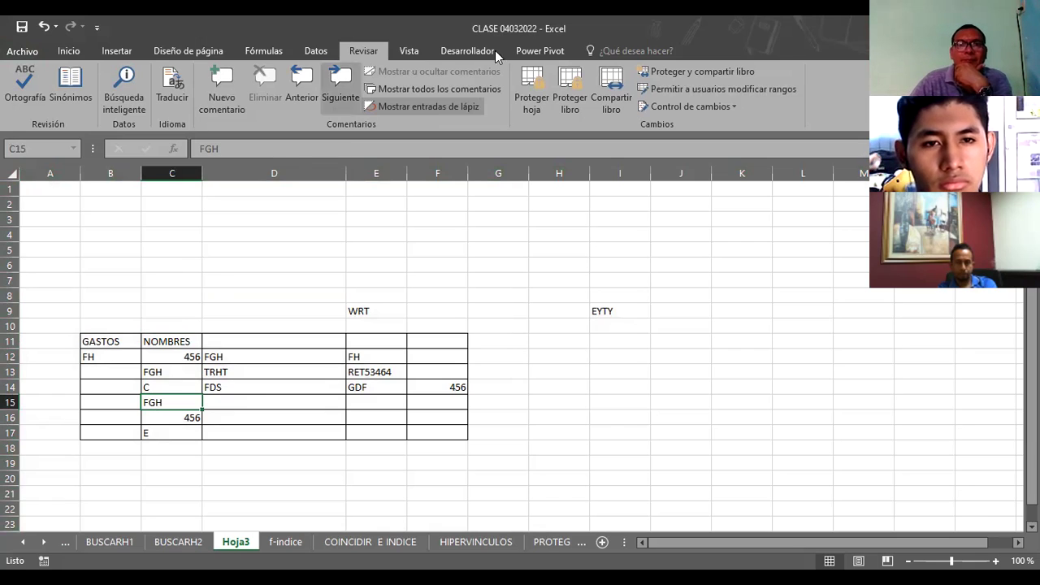
Protect the workbook structure with a new password, entering and confirming it
click(569, 91)
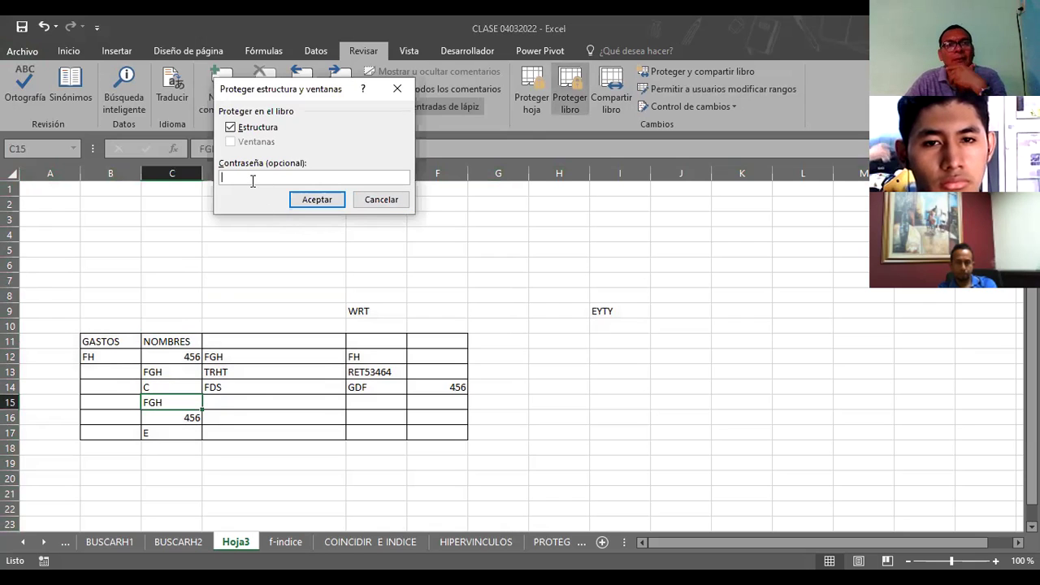
text(5)
click(326, 204)
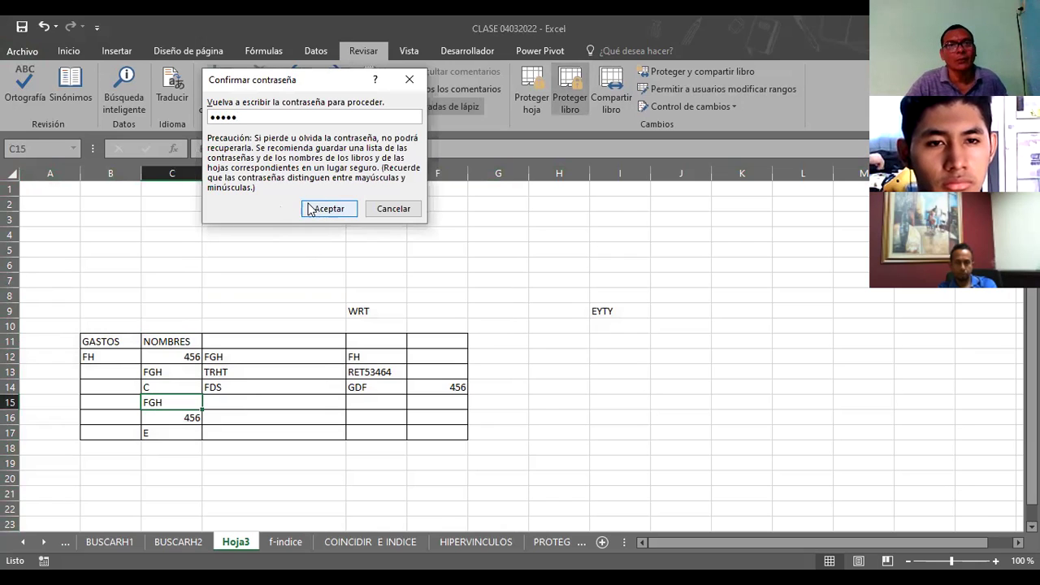
click(317, 209)
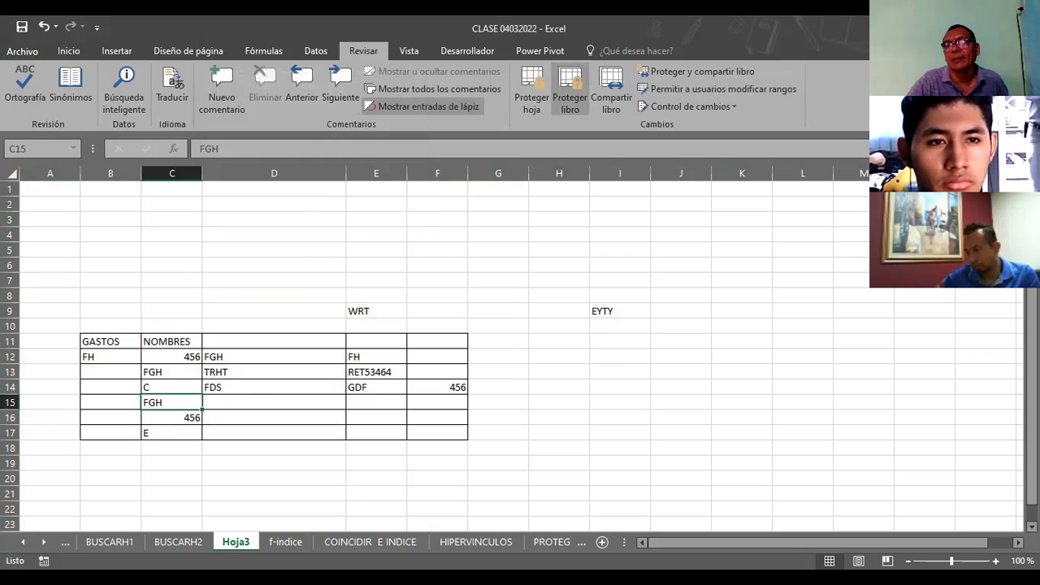
Close the CLASE 04032022.xlsx workbook and bring up the desktop folder in File Explorer
key(ctrl+w)
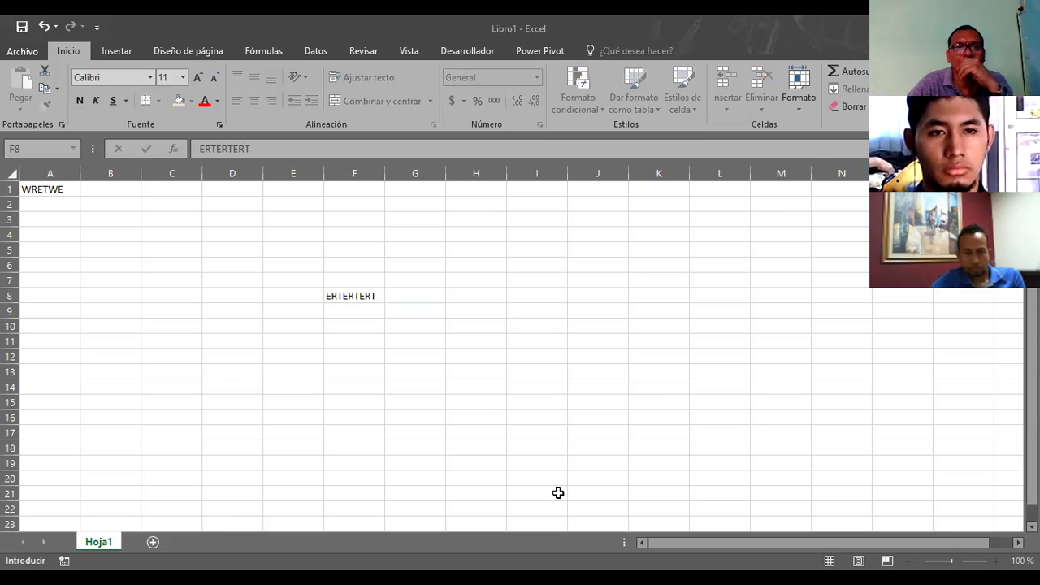
key(alt+Tab)
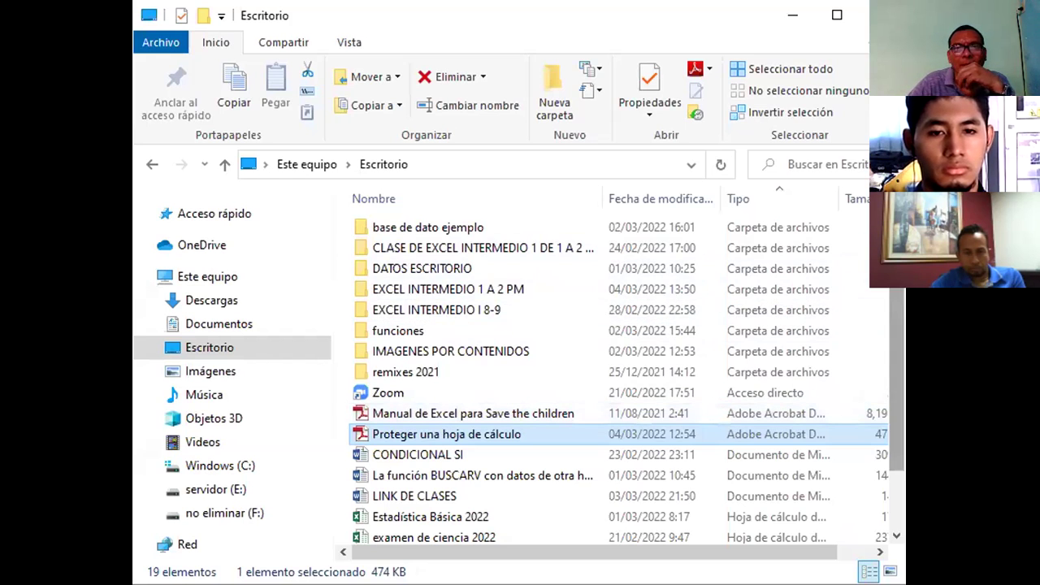
Scroll down through the Escritorio file list in File Explorer
scroll(897, 301, down, 1)
scroll(897, 300, down, 1)
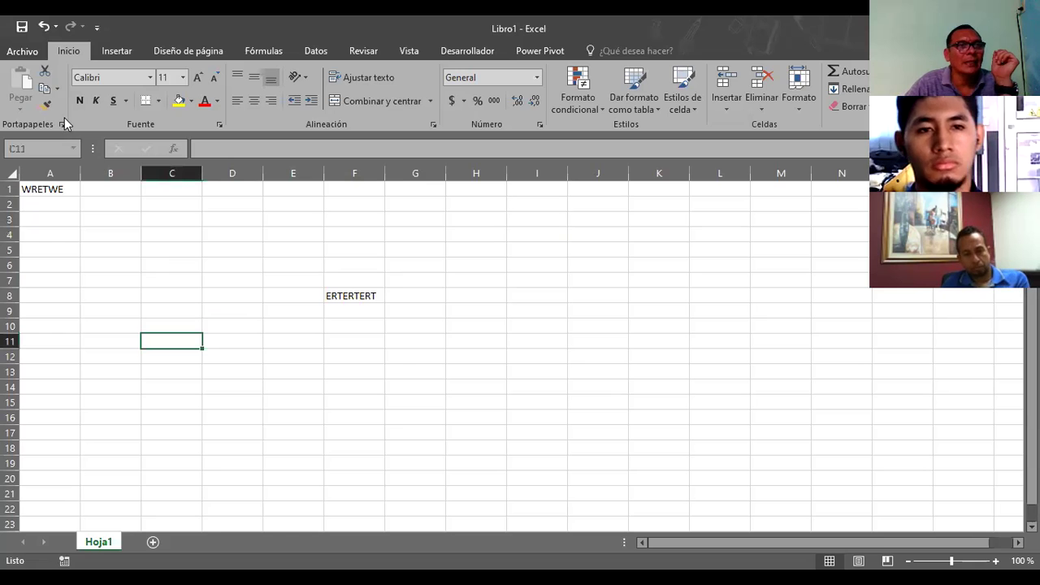
Save the new workbook to the Escritorio folder under the name 1A2
click(24, 49)
click(40, 203)
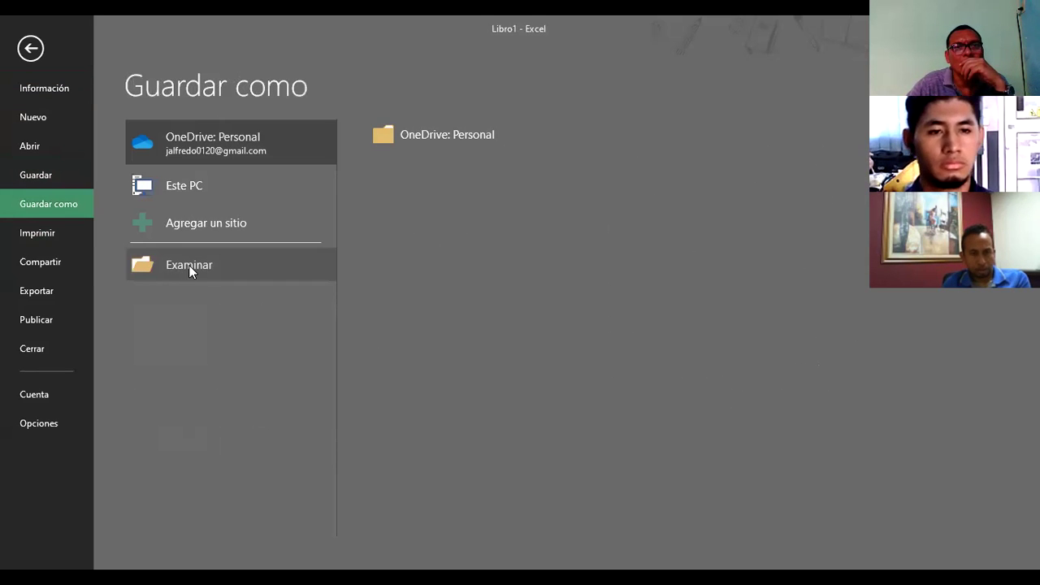
click(189, 265)
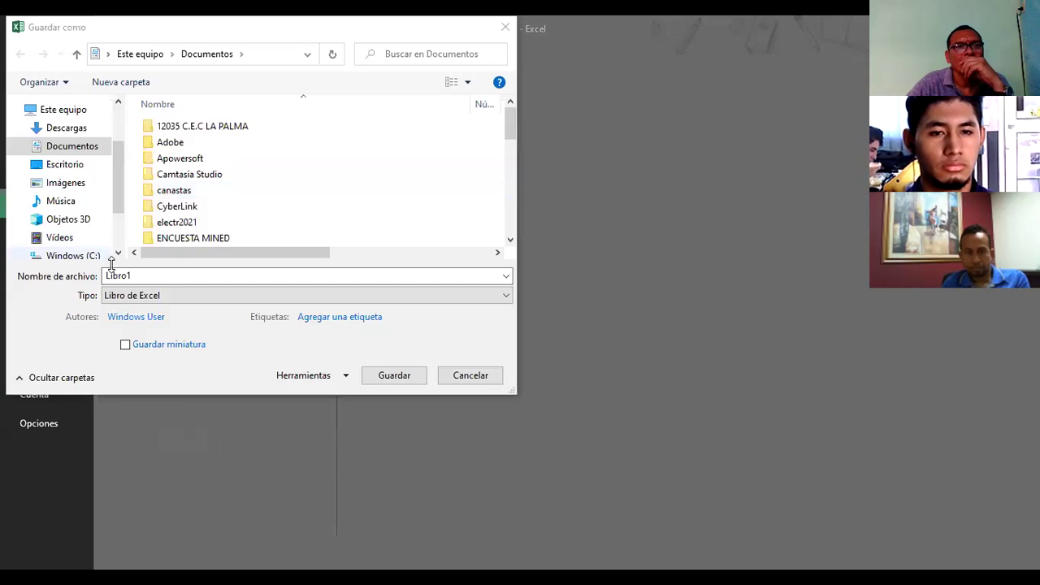
click(64, 166)
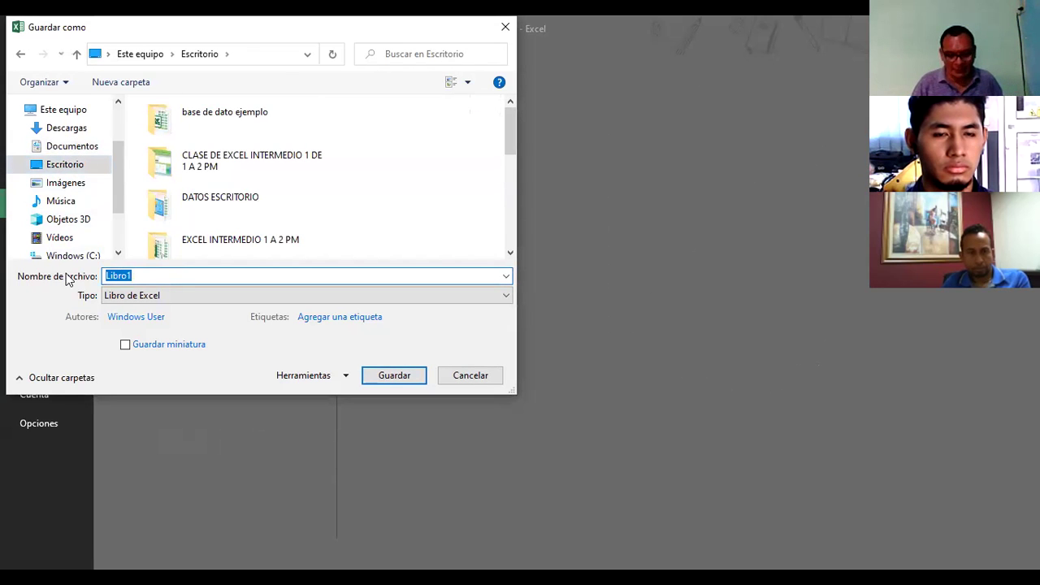
text(1A)
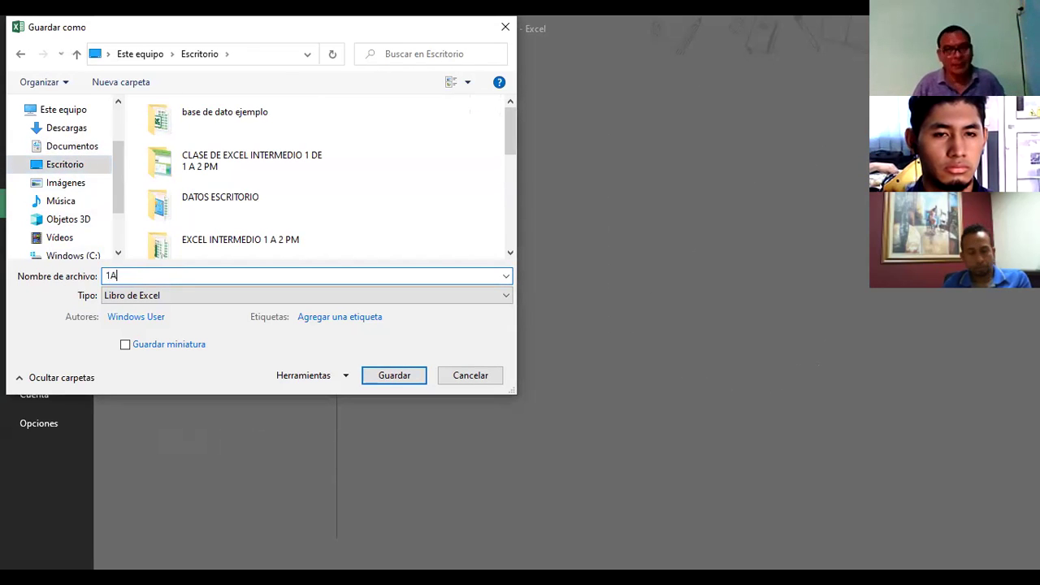
key(Return)
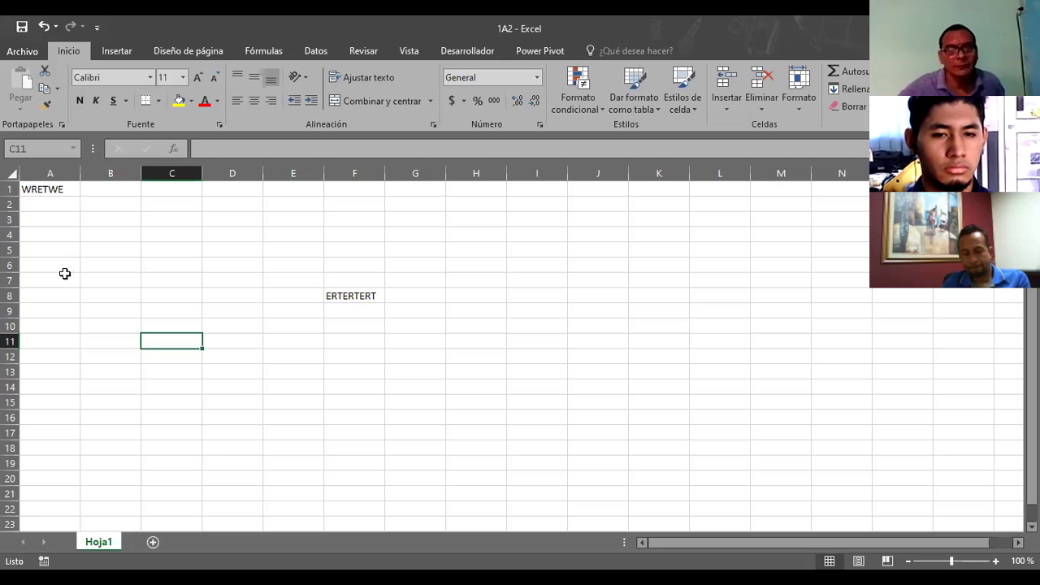
Look over the workbook protection choices under Archivo, then back out to the sheet
click(23, 51)
click(186, 209)
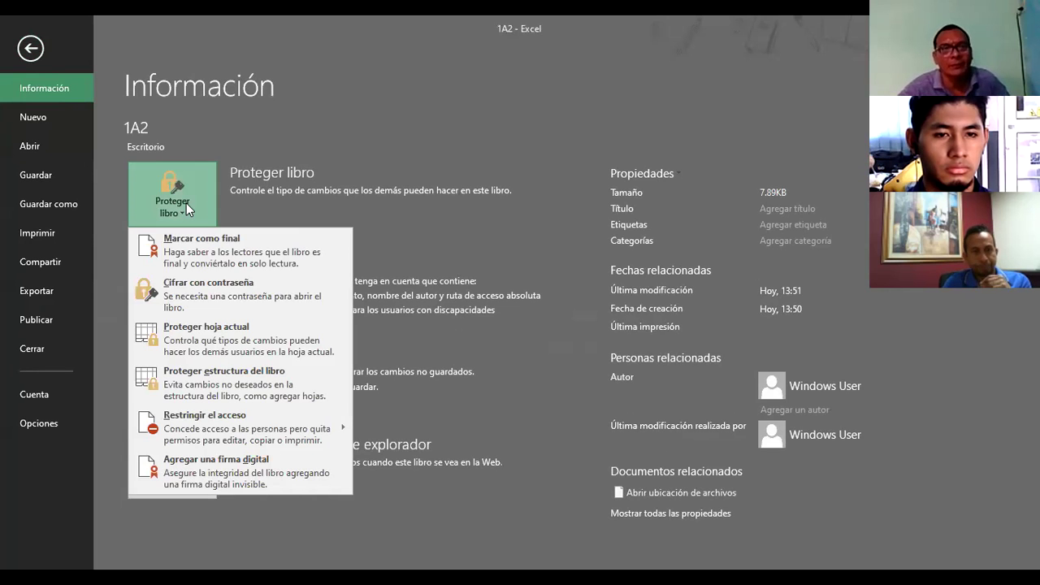
key(Escape)
key(Escape)
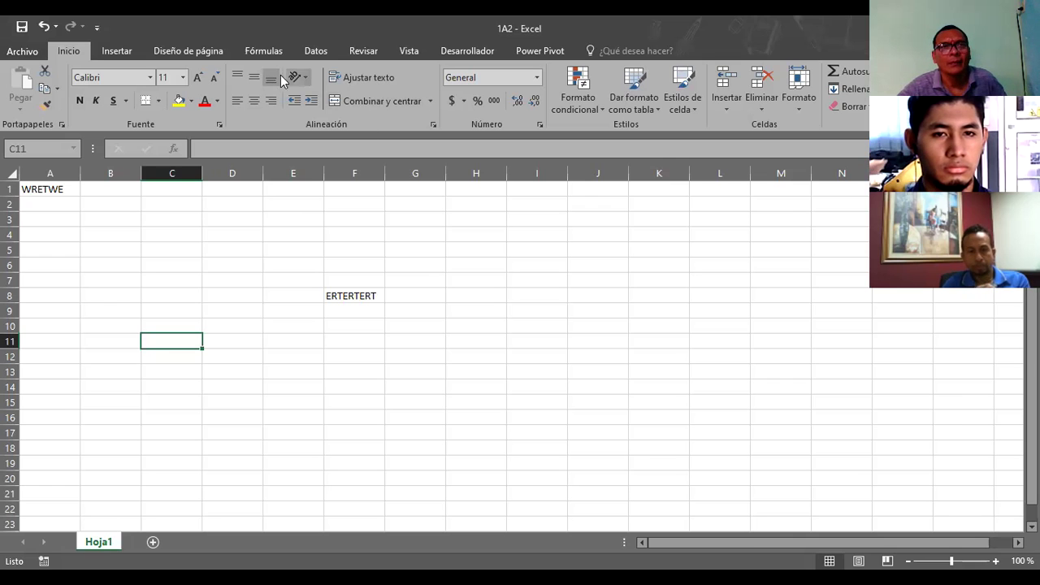
Protect the workbook structure with a confirmed password from the Revisar tab and save
click(311, 50)
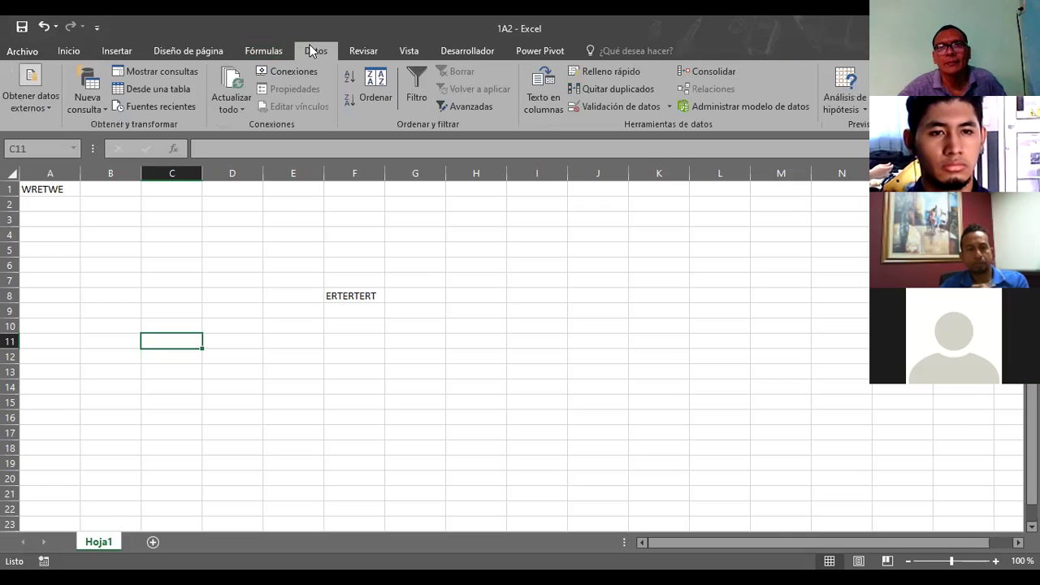
click(207, 53)
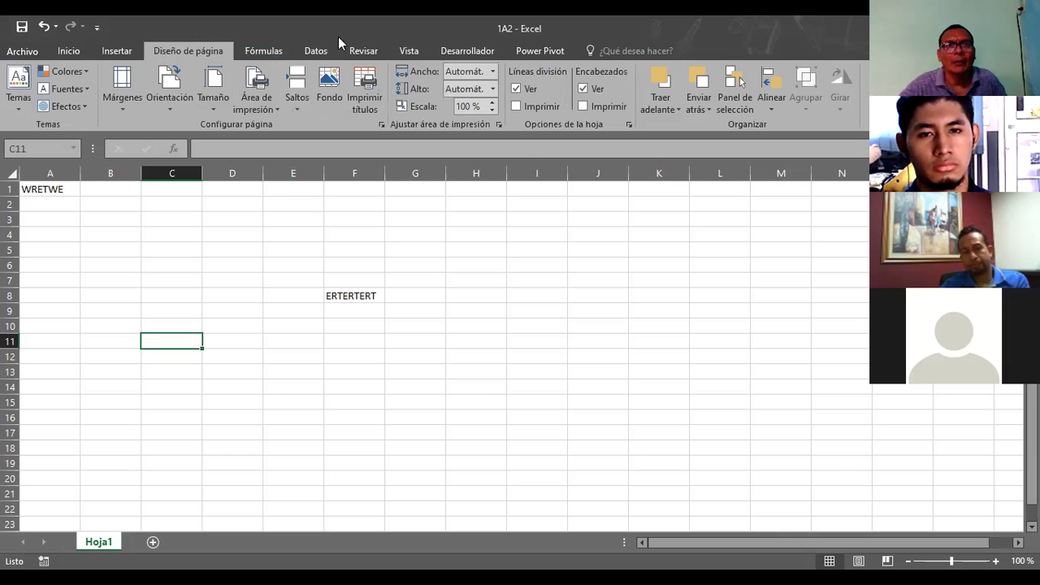
click(363, 51)
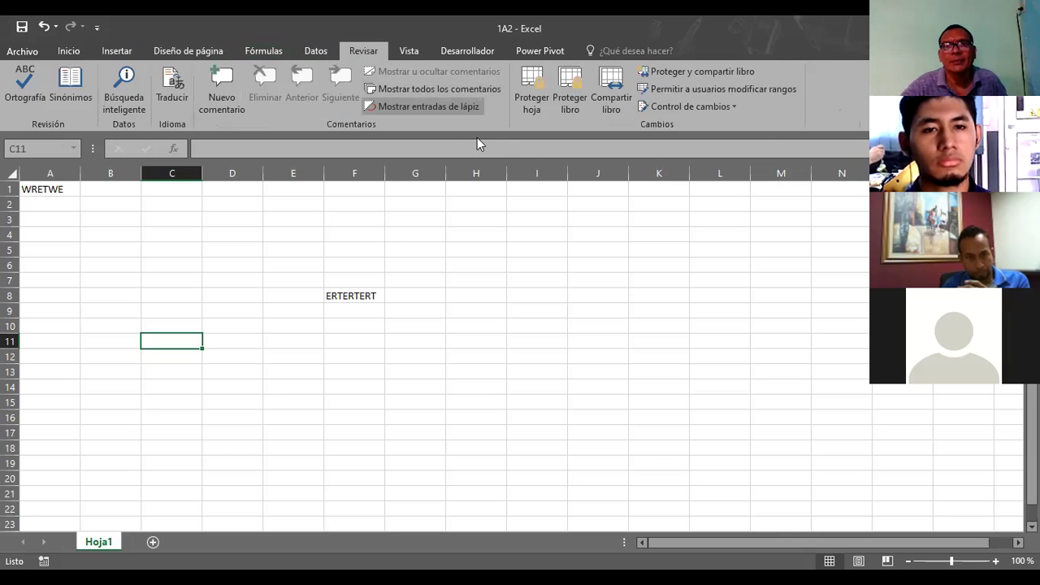
click(572, 97)
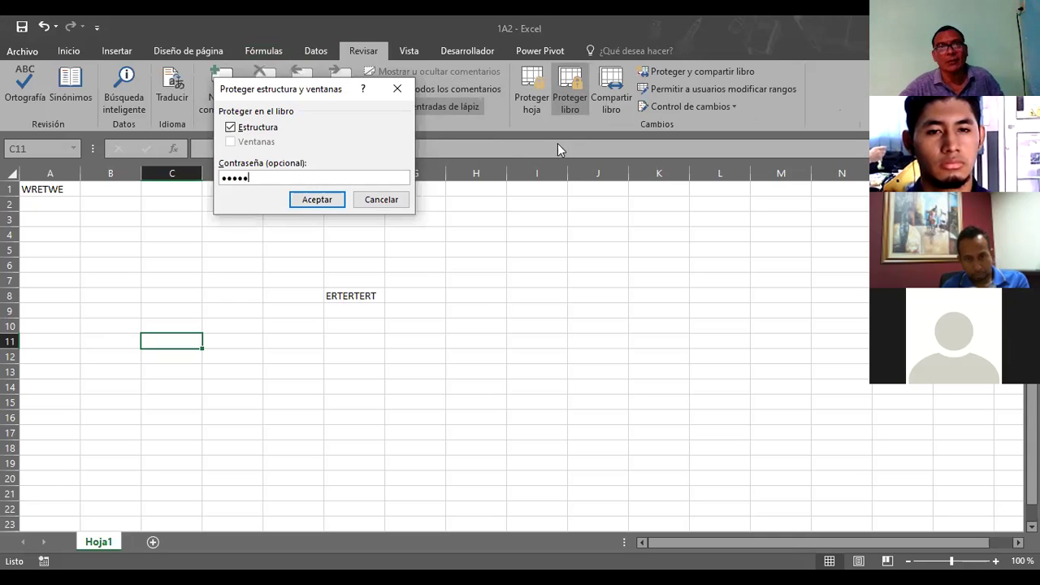
click(322, 200)
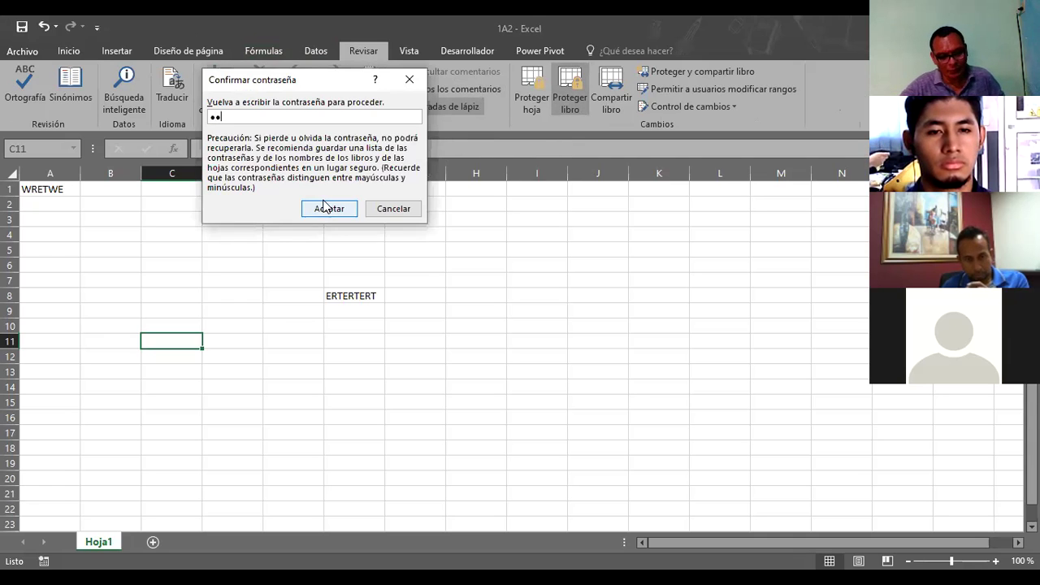
click(335, 209)
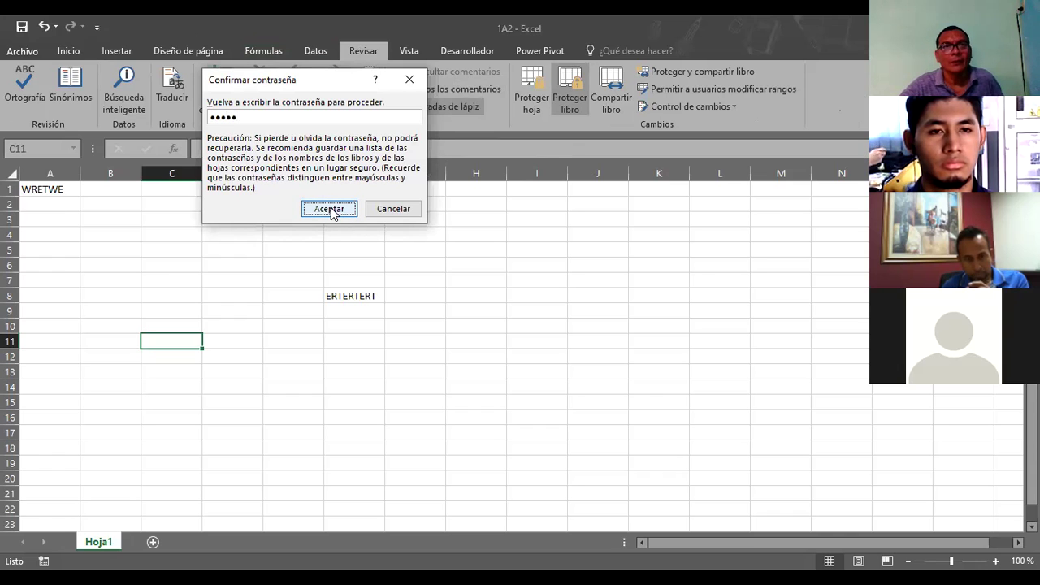
click(331, 209)
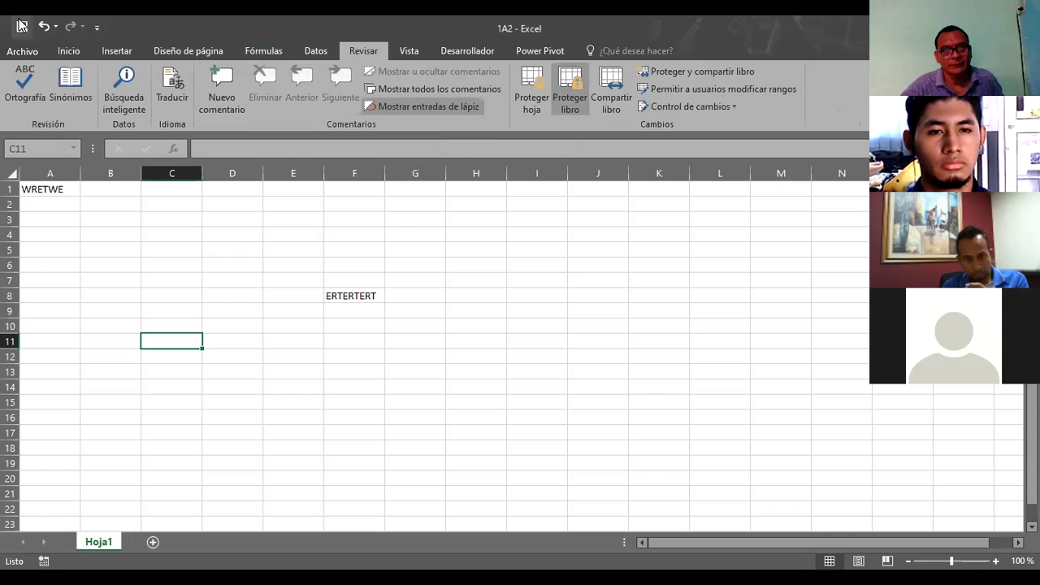
click(21, 26)
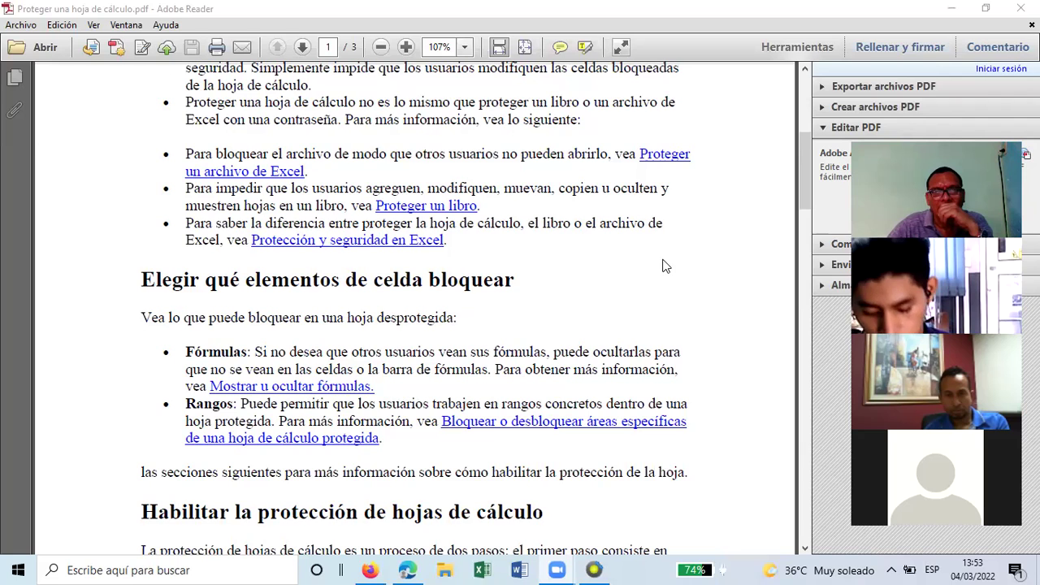
Switch from Adobe Reader to the Firefox lesson 3.4 Creación de indices con vinculos
key(alt+Tab)
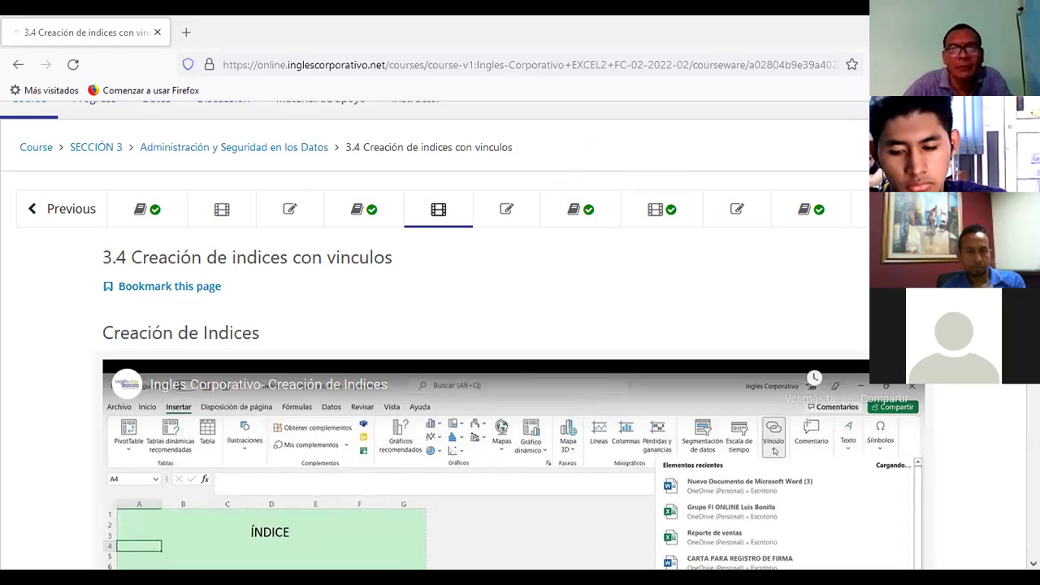
Find 1A2 in the Escritorio folder, keep its name, then select cell D15 in Excel
key(alt+Tab)
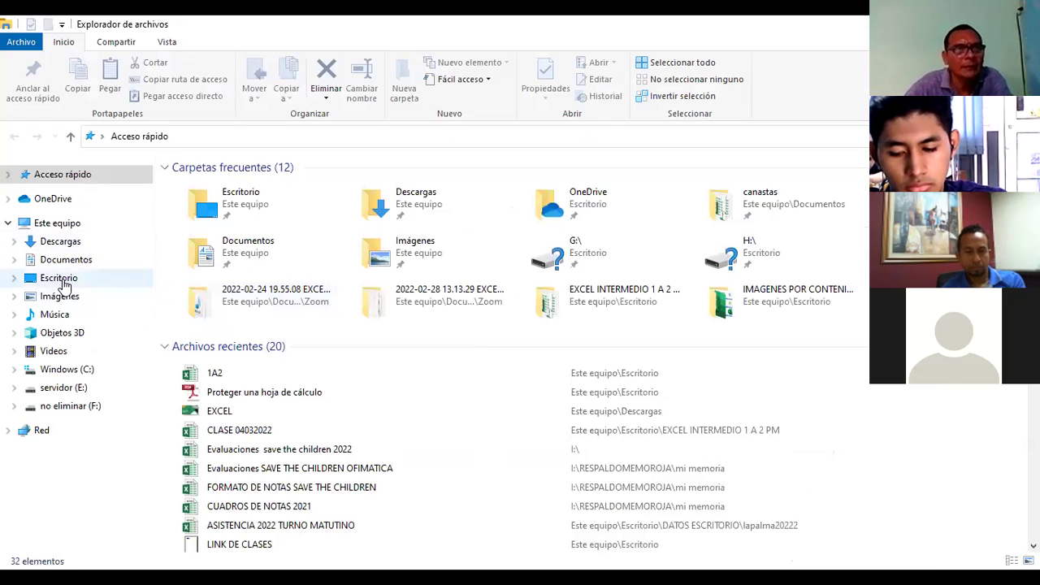
click(63, 281)
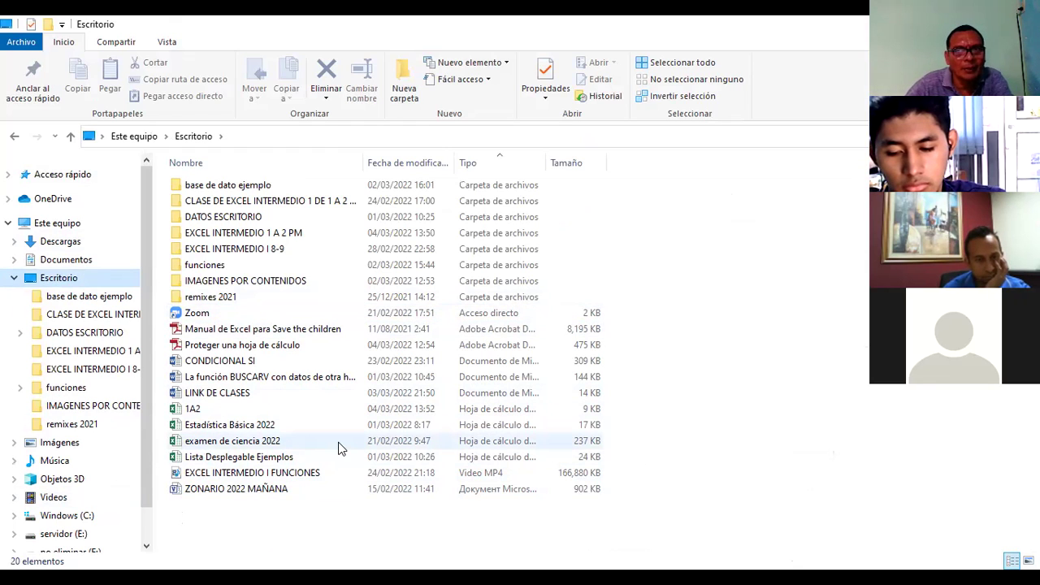
click(226, 415)
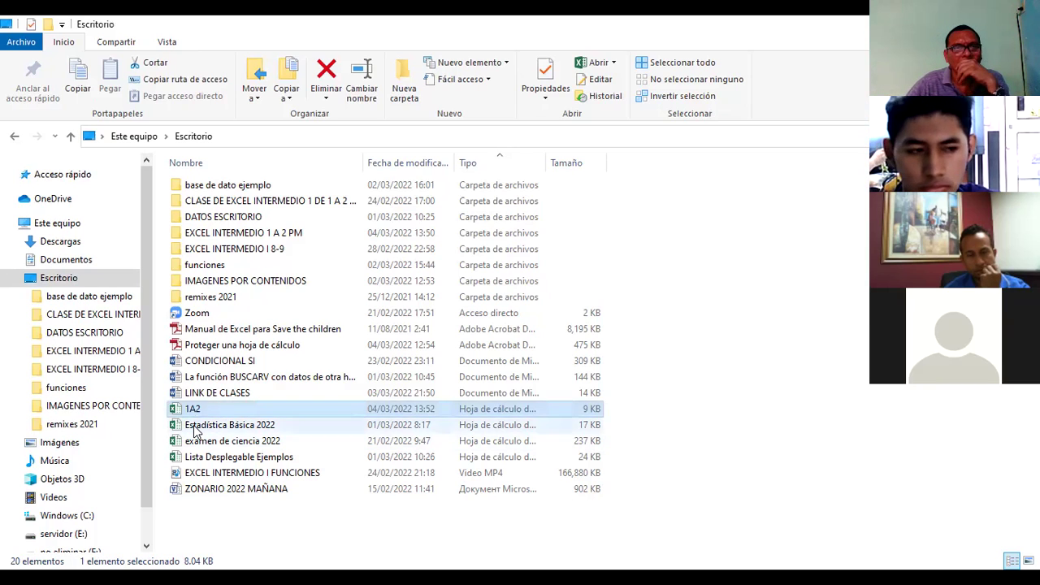
click(206, 412)
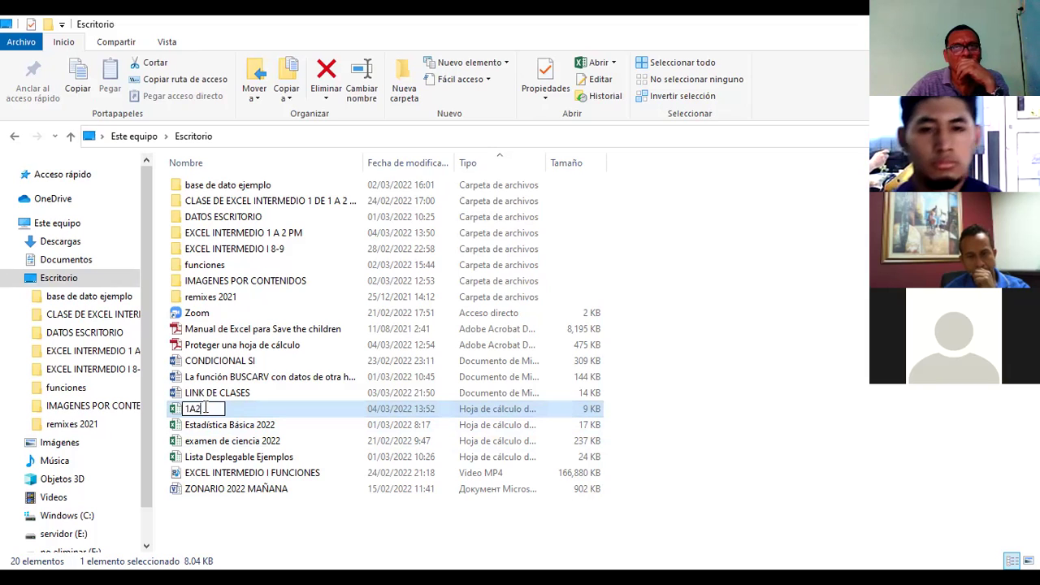
click(255, 413)
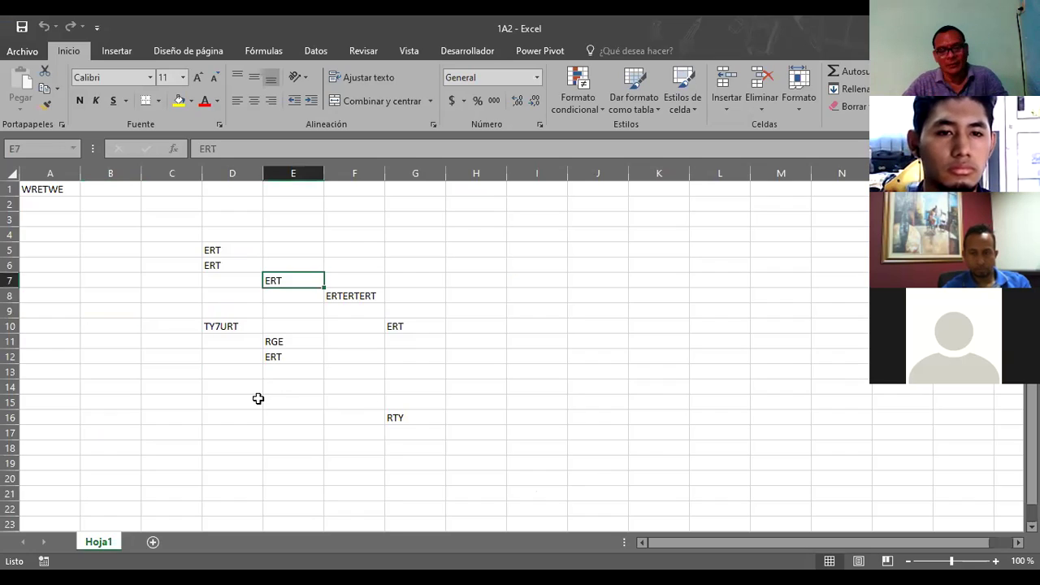
click(257, 399)
Enter RTHYRH in D15 and YTRYRYR in E8, then clear all contents of A1:I18
text(RTHYRH)
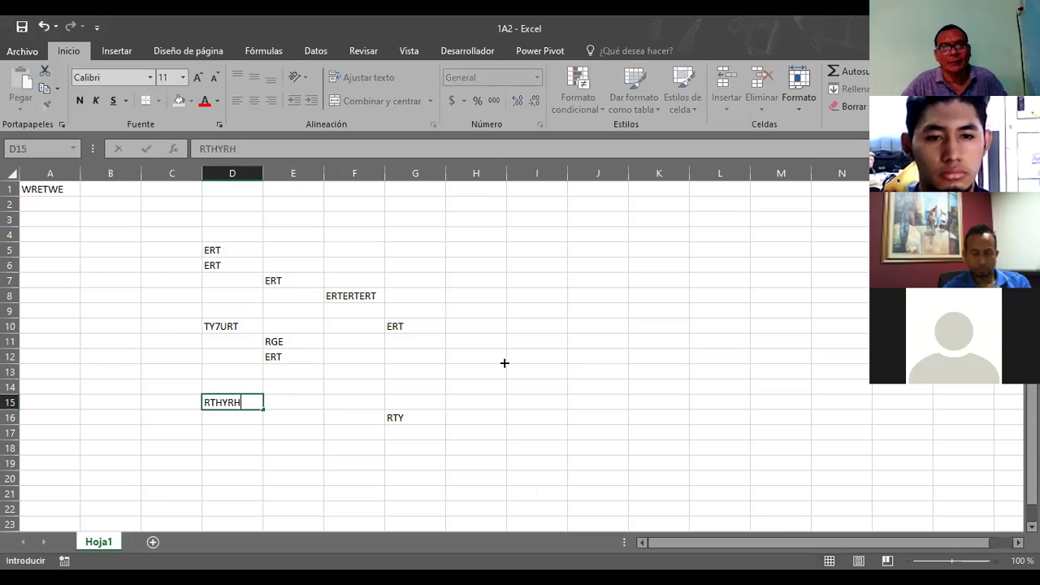
click(500, 361)
click(278, 294)
text(YTRYRYR)
drag(41, 188, 521, 446)
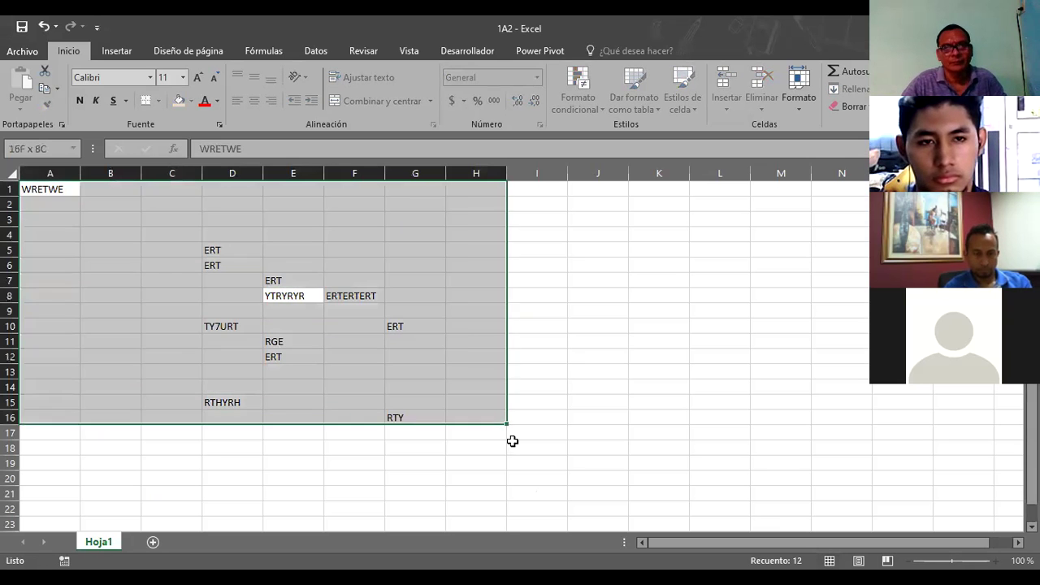
key(Delete)
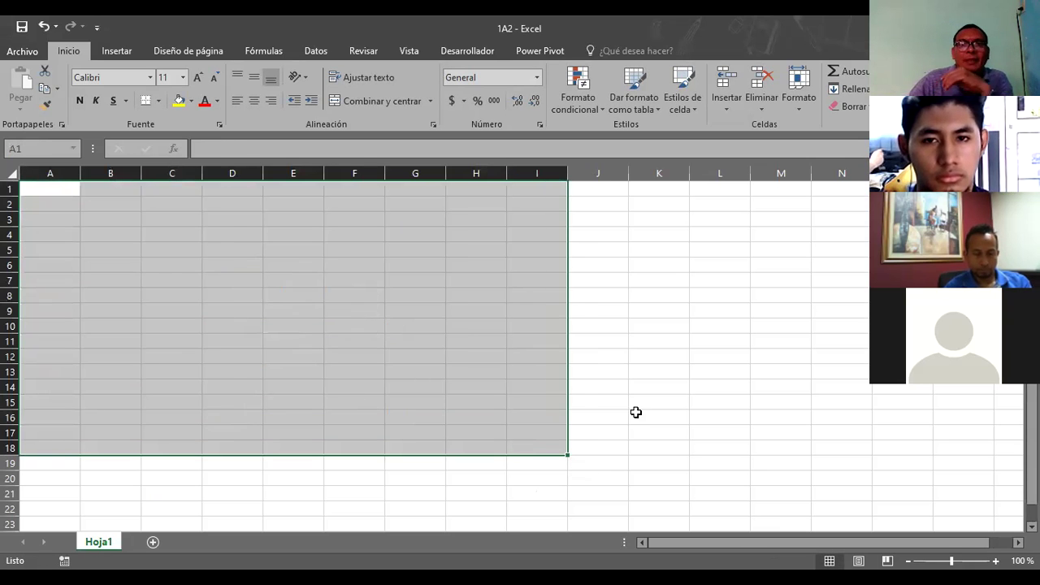
click(636, 412)
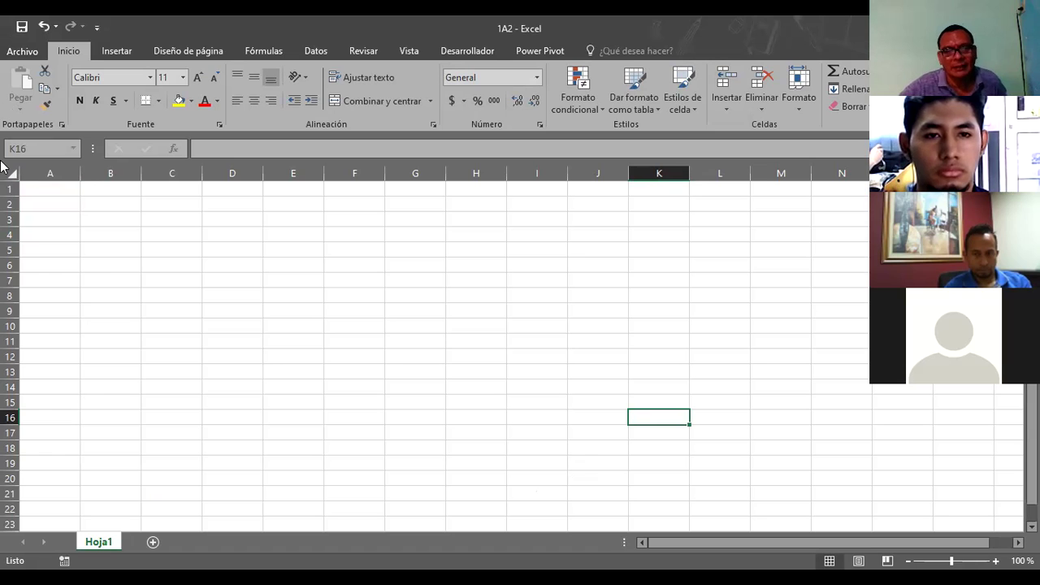
Encrypt 1A2 with an opening password via Archivo > Información, then close the workbook
click(24, 52)
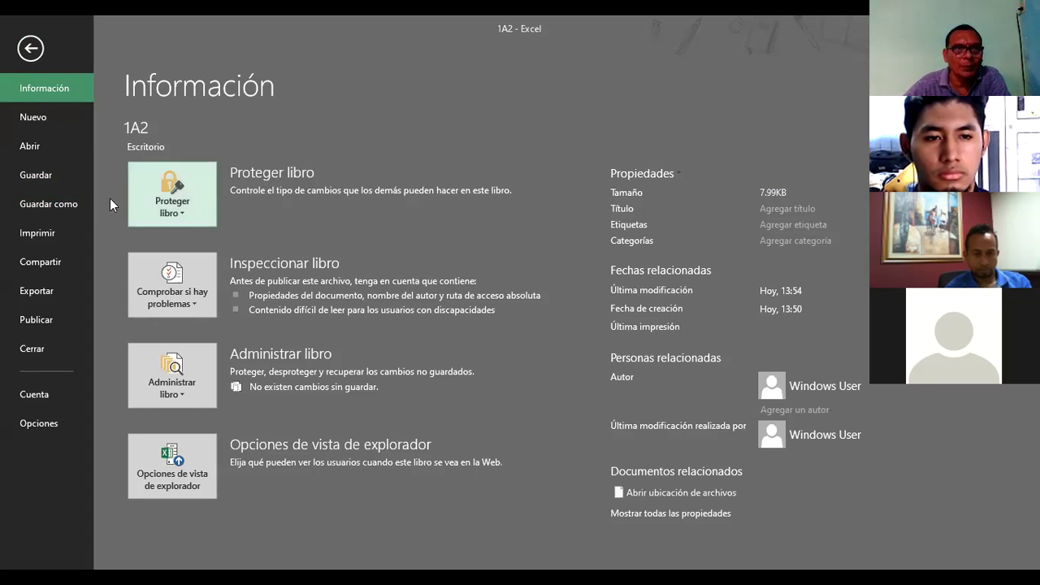
click(58, 205)
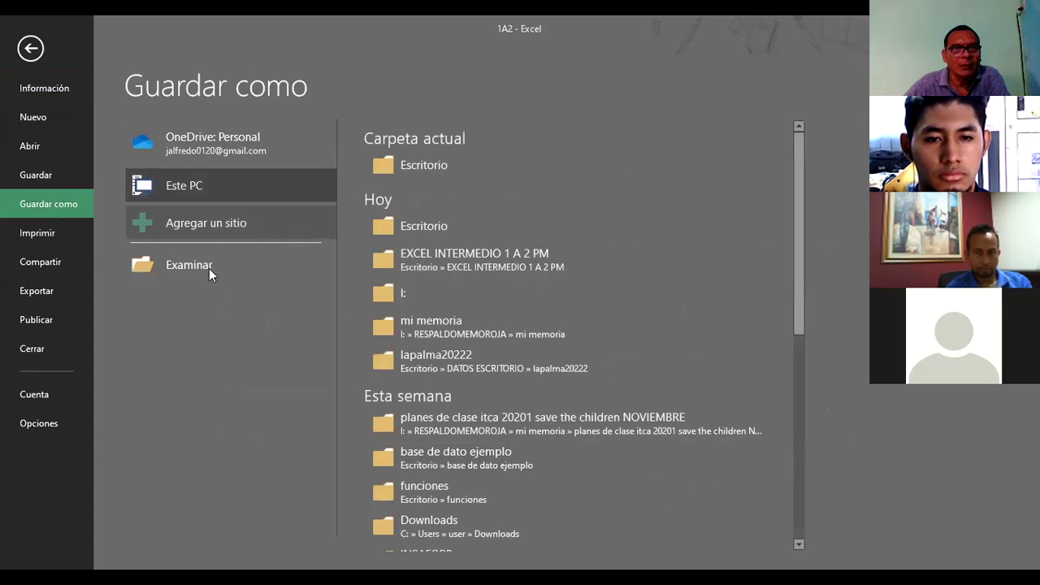
click(35, 48)
click(14, 54)
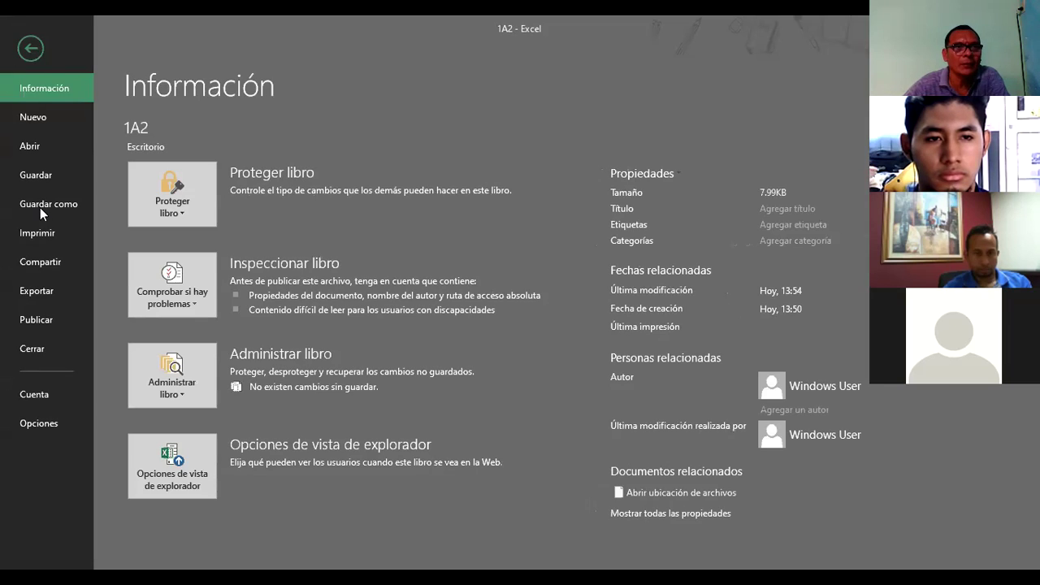
click(193, 202)
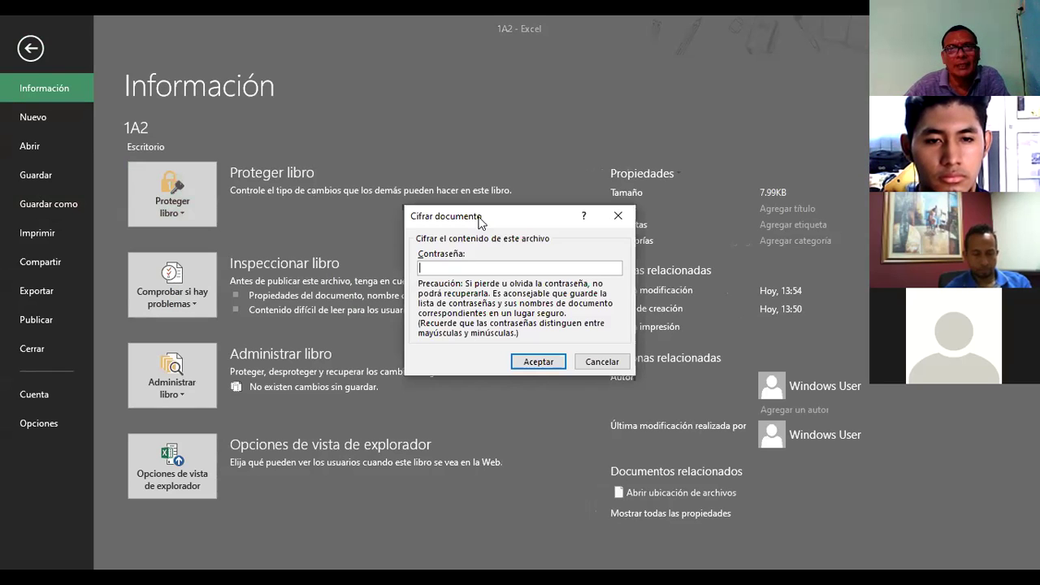
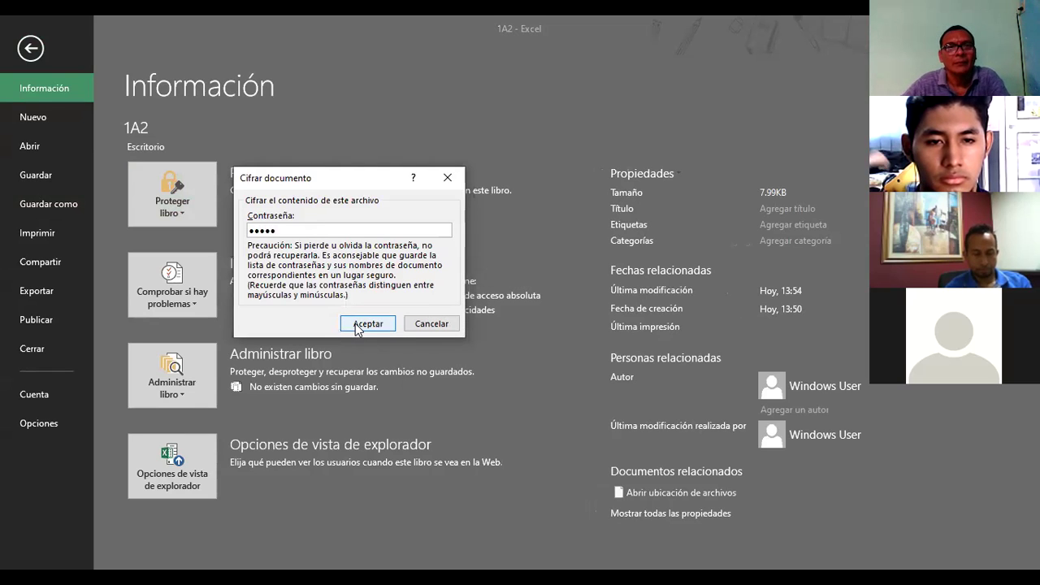
click(355, 324)
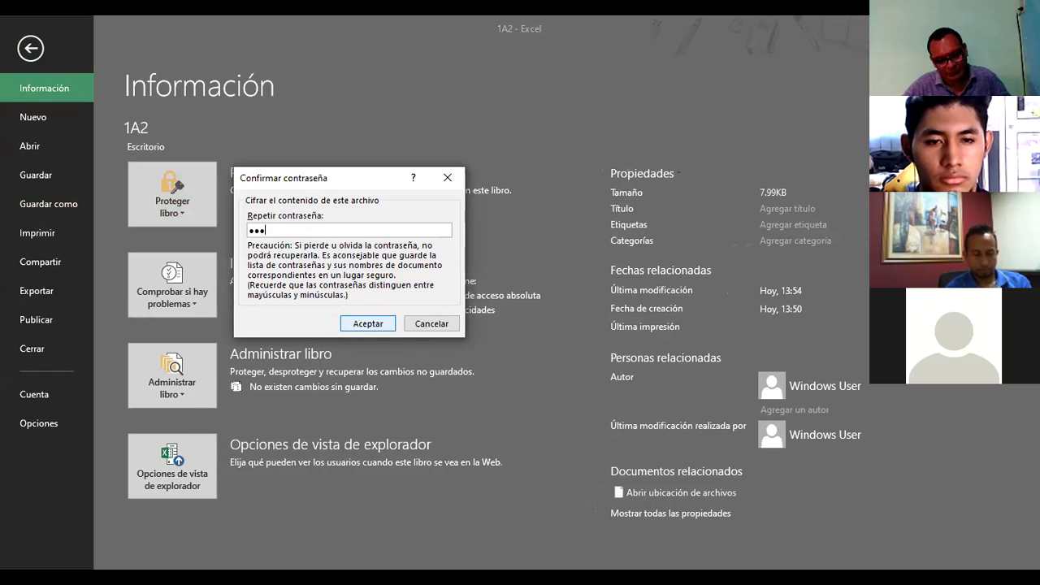
click(364, 324)
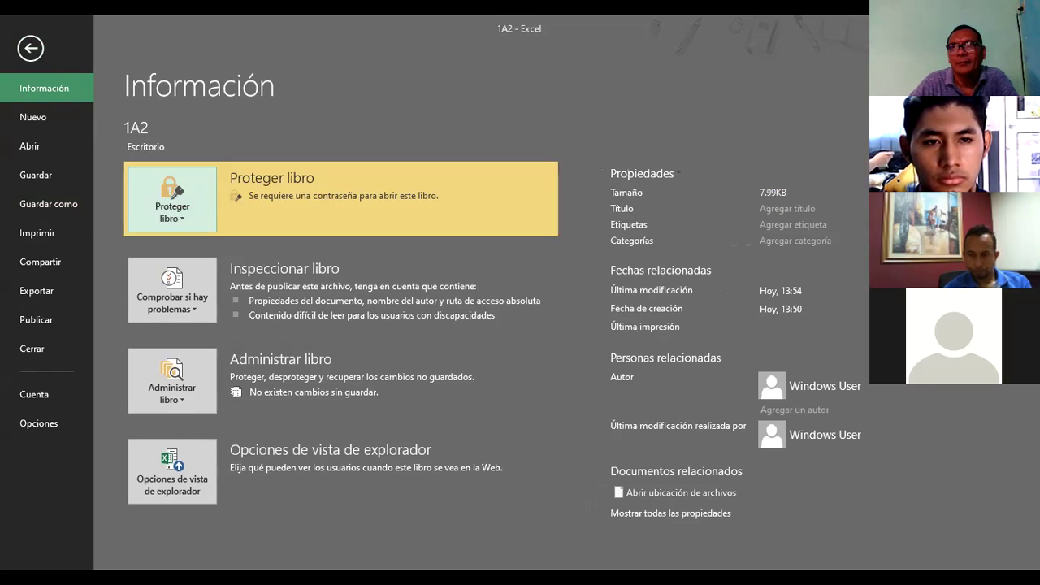
key(alt+F4)
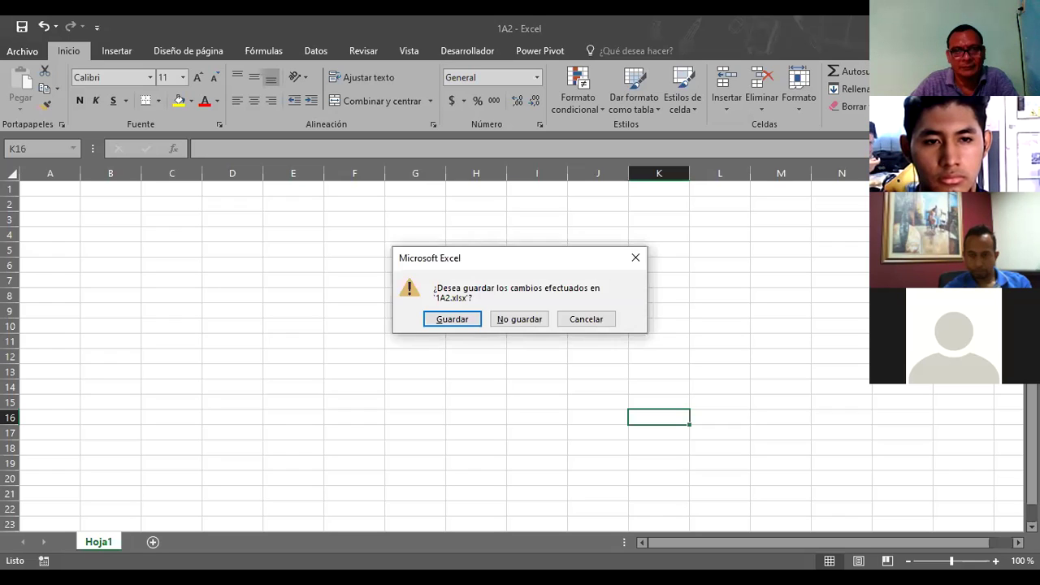
Save the changes to 1A2.xlsx and reopen 1A2 from the Escritorio folder
click(455, 320)
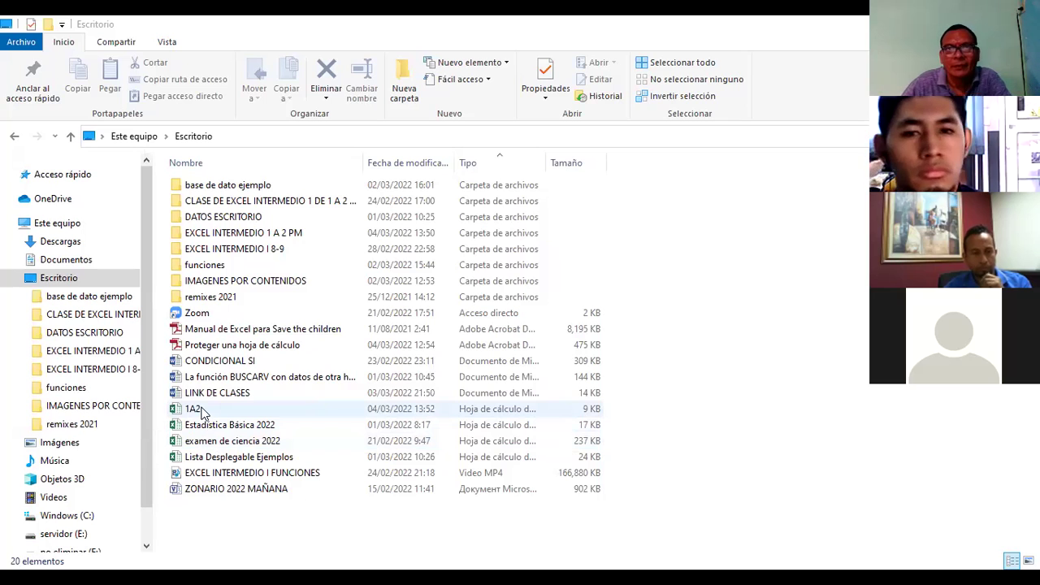
double_click(203, 411)
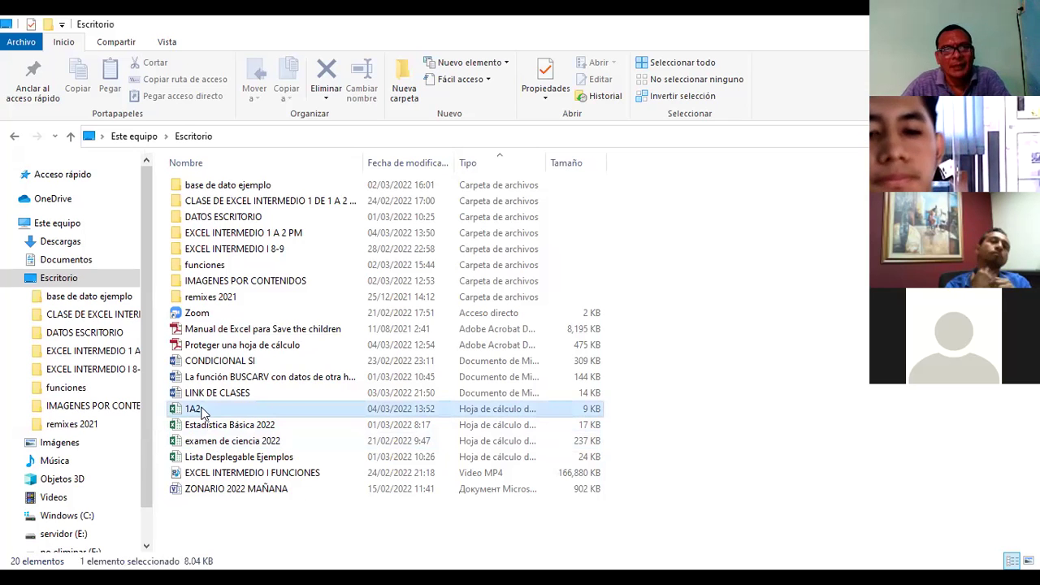
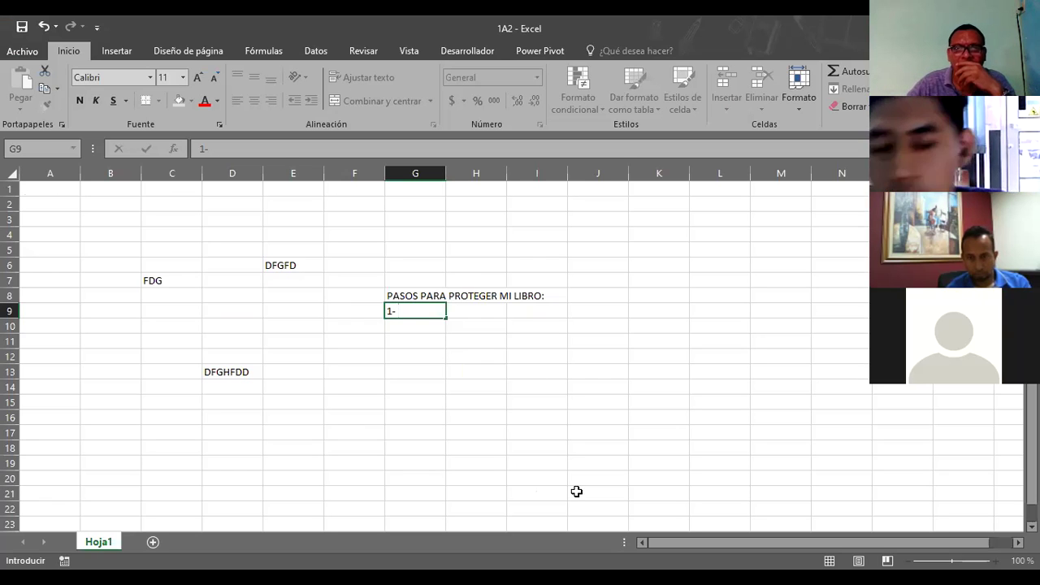
Bring up the 1A2 workbook from the Escritorio folder in Excel
click(597, 371)
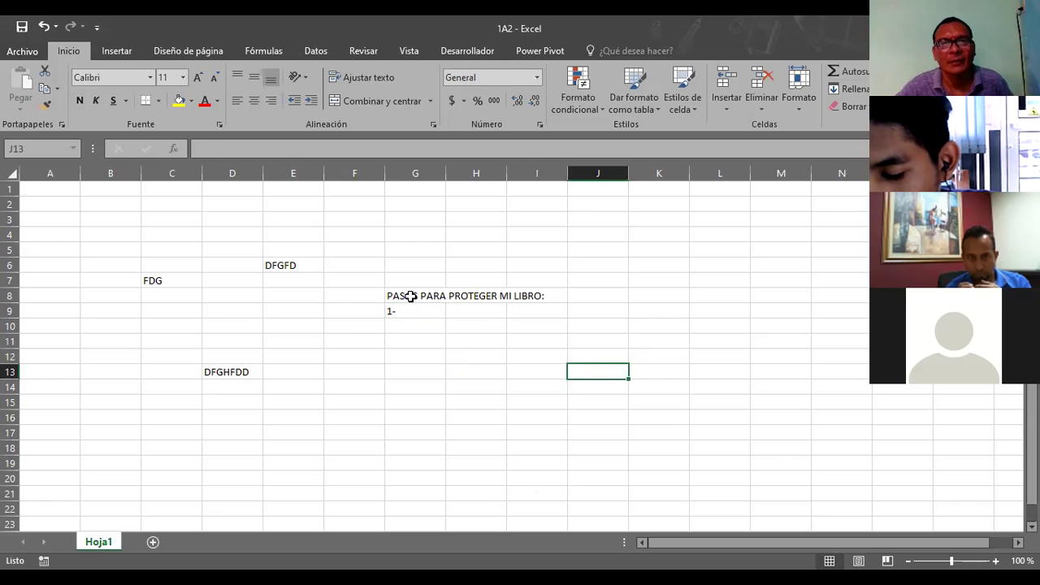
Enlarge the heading block G8:J16 to font size 16
drag(411, 296, 597, 416)
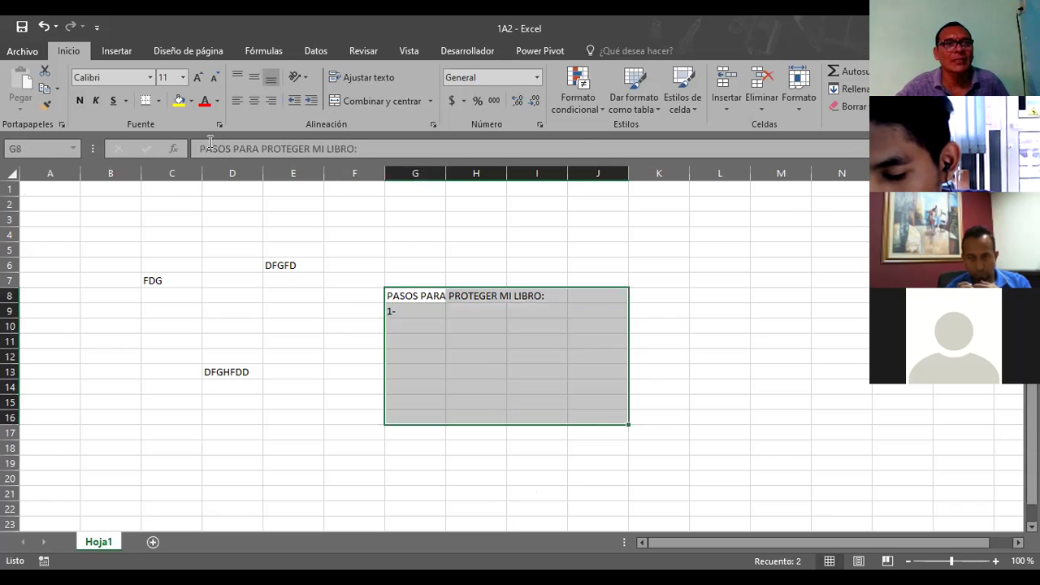
click(203, 81)
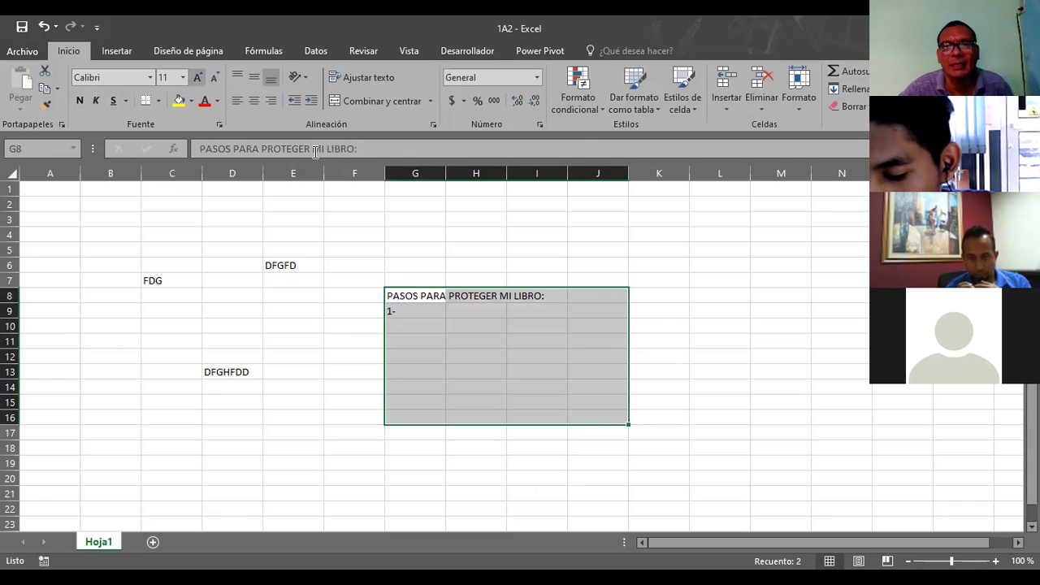
click(203, 81)
click(203, 81)
click(736, 299)
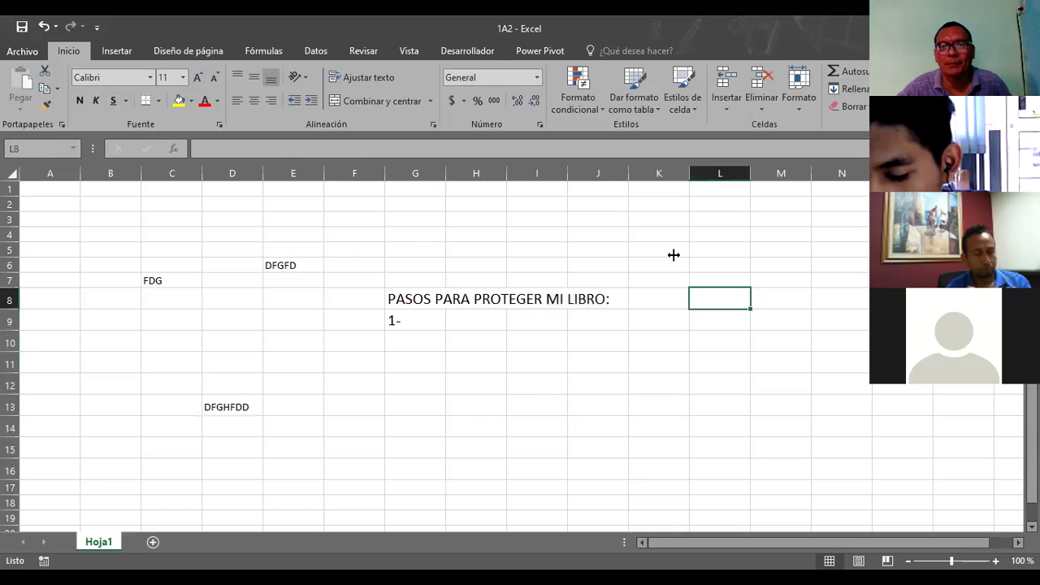
Widen column G slightly so the enlarged heading fits
drag(445, 173, 467, 274)
click(525, 363)
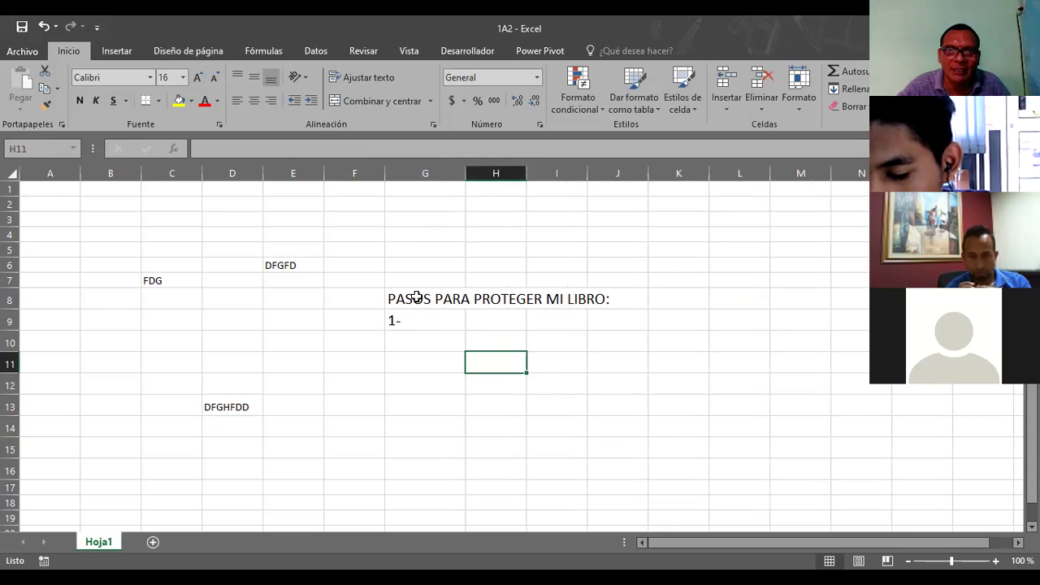
click(615, 321)
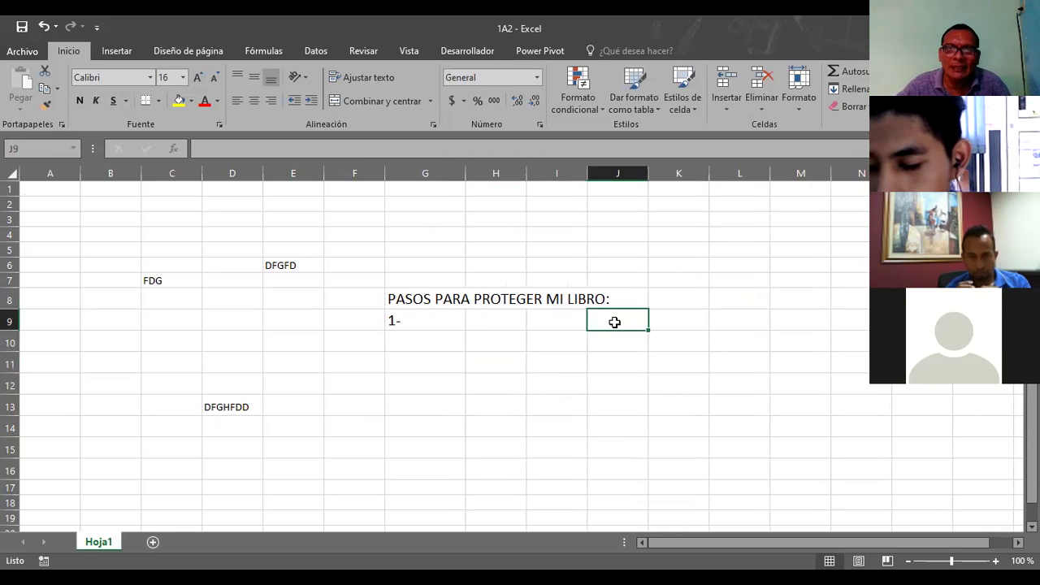
click(504, 359)
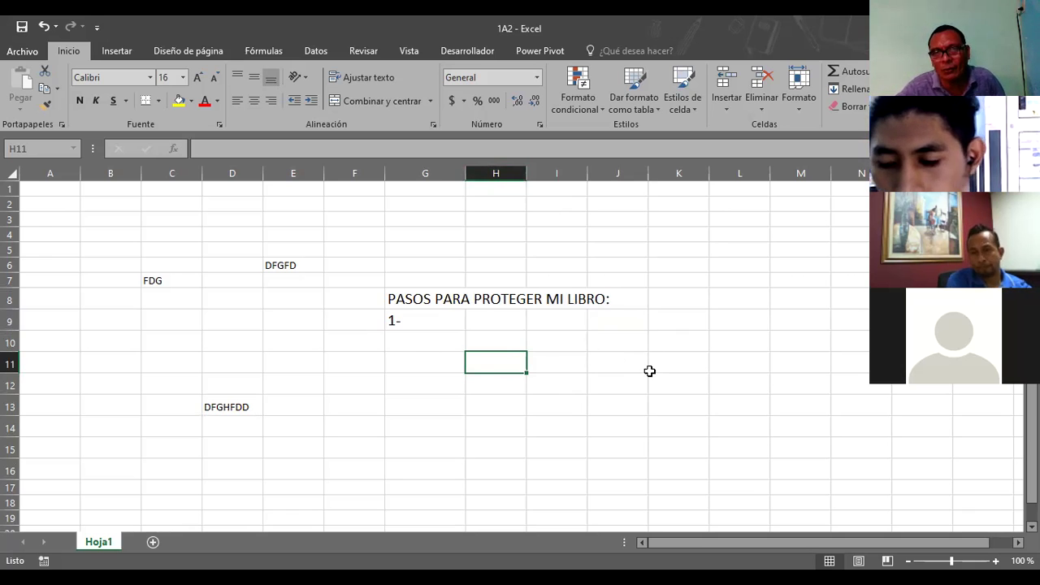
click(599, 387)
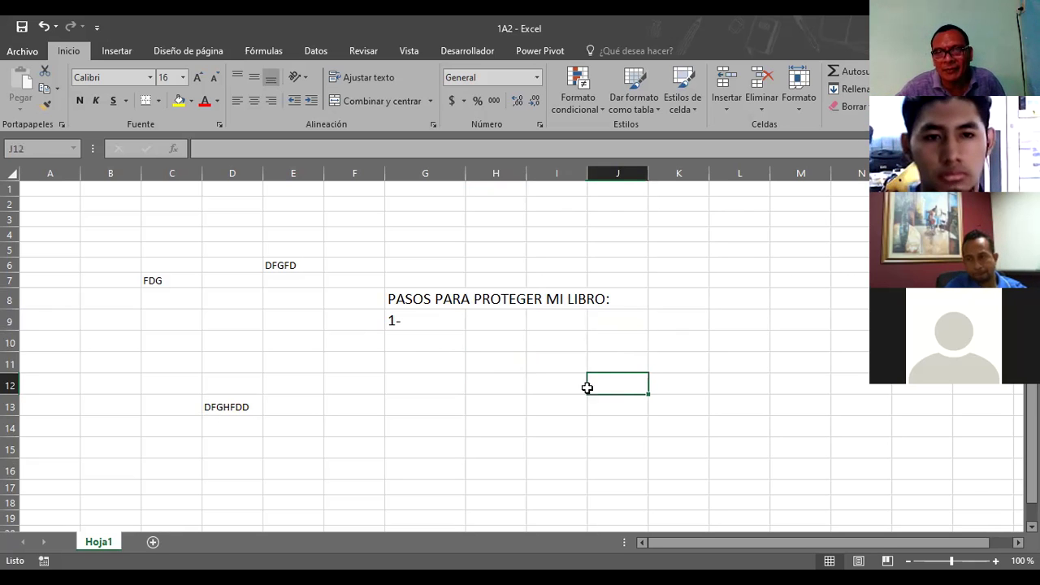
click(689, 333)
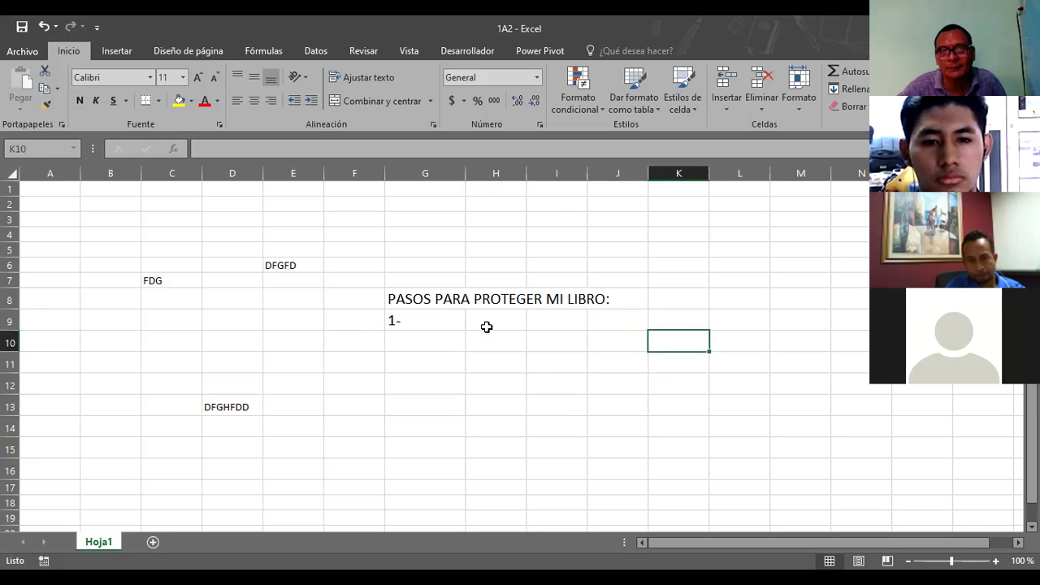
Autofit column G, enter '1- HABER GUARDADO EL ARCHIVO' in G9, and start '2-' below
double_click(467, 175)
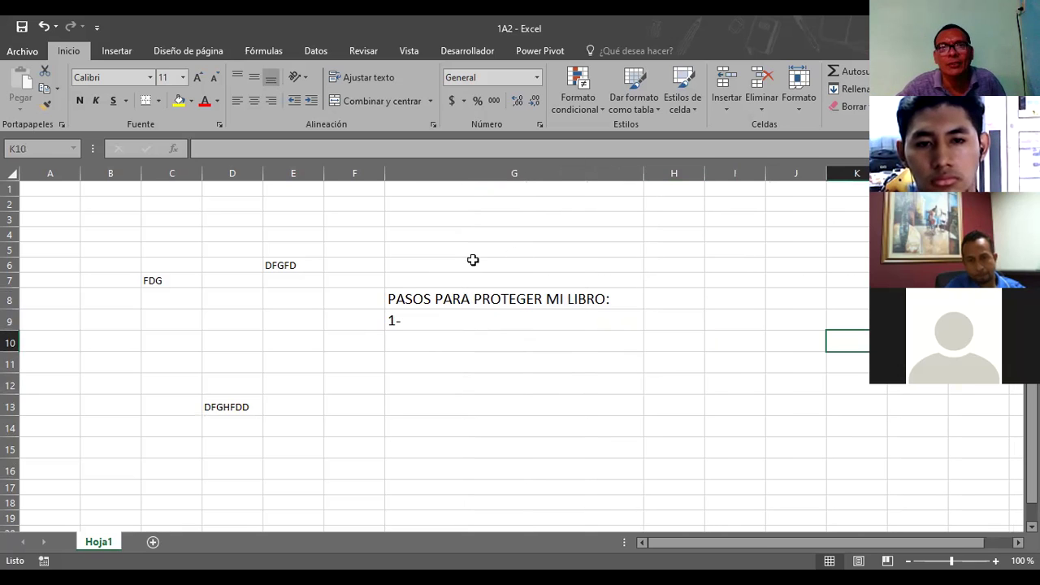
click(444, 317)
text(1)
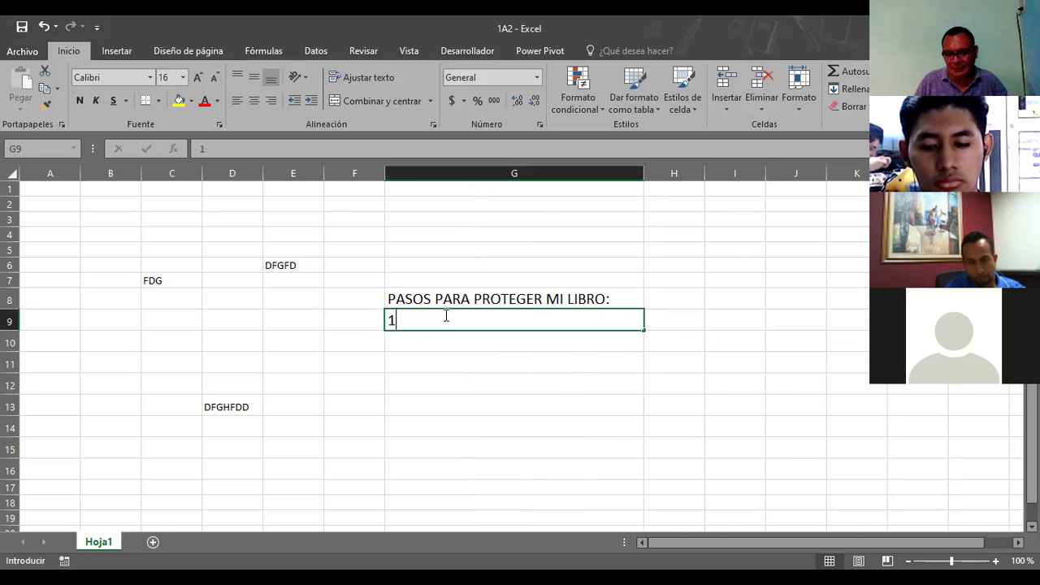
text(-)
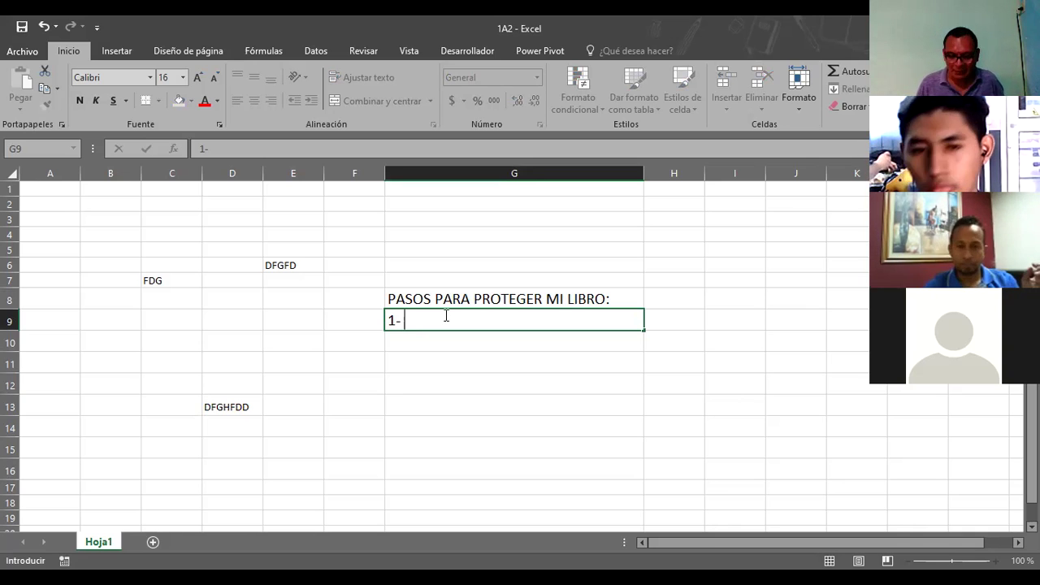
text(HABER GU)
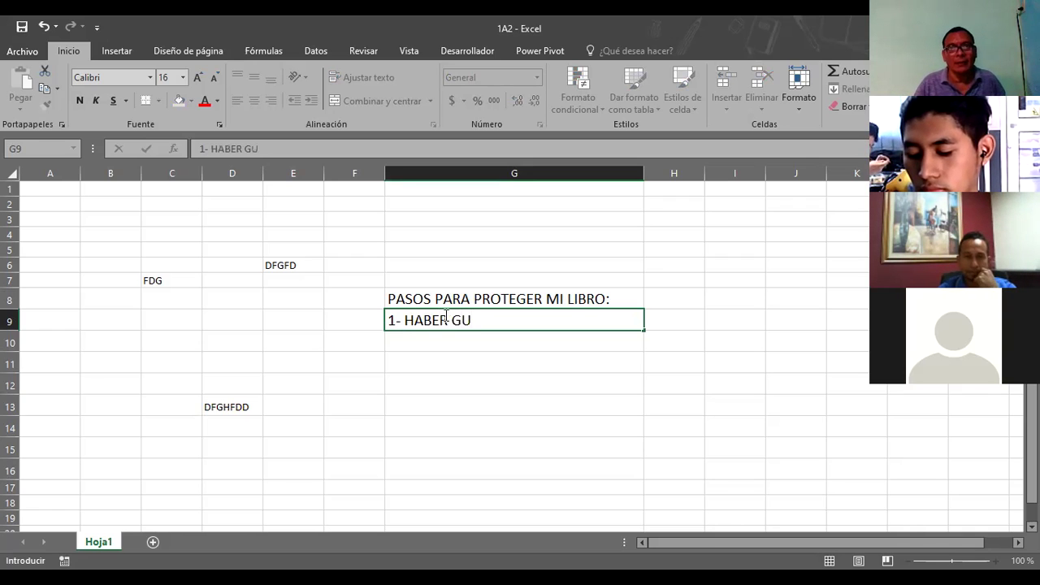
text(UARDADO EL A)
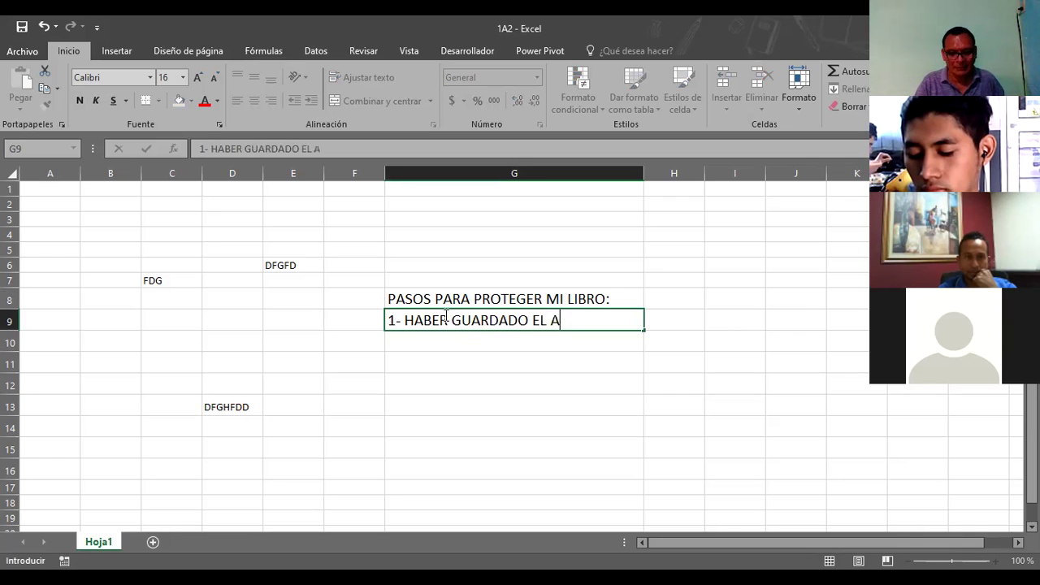
text(HIVO)
key(Return)
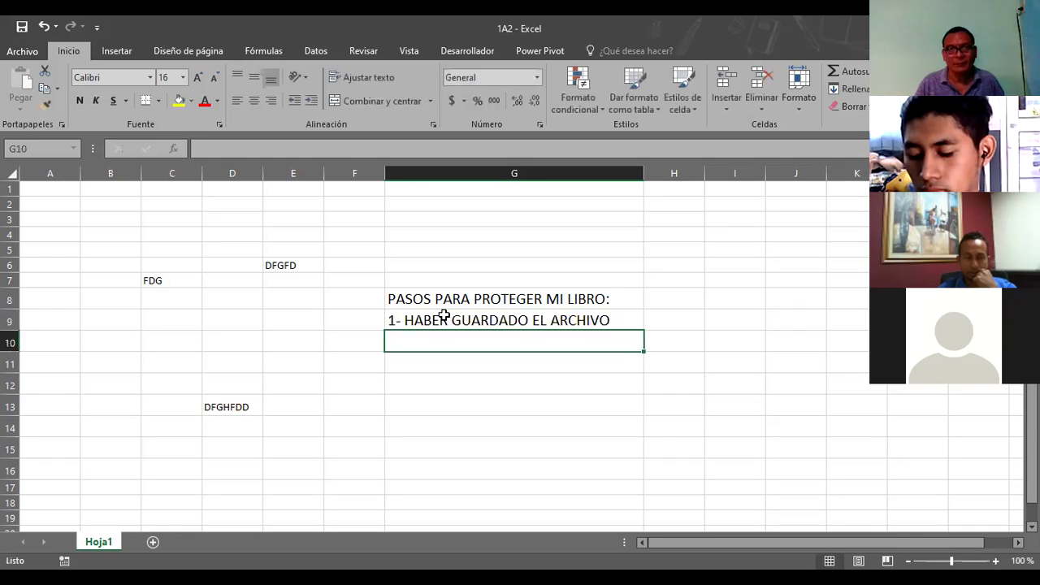
text(2-)
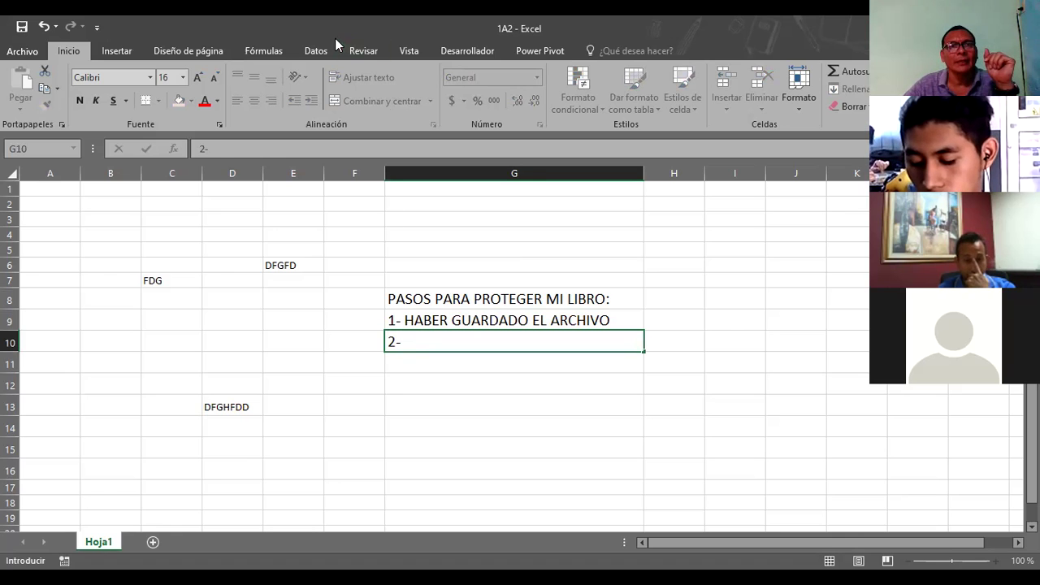
Correct step 2 in G10 to read '2- SELECCIONAR PESTAÑA REVISA'
click(355, 52)
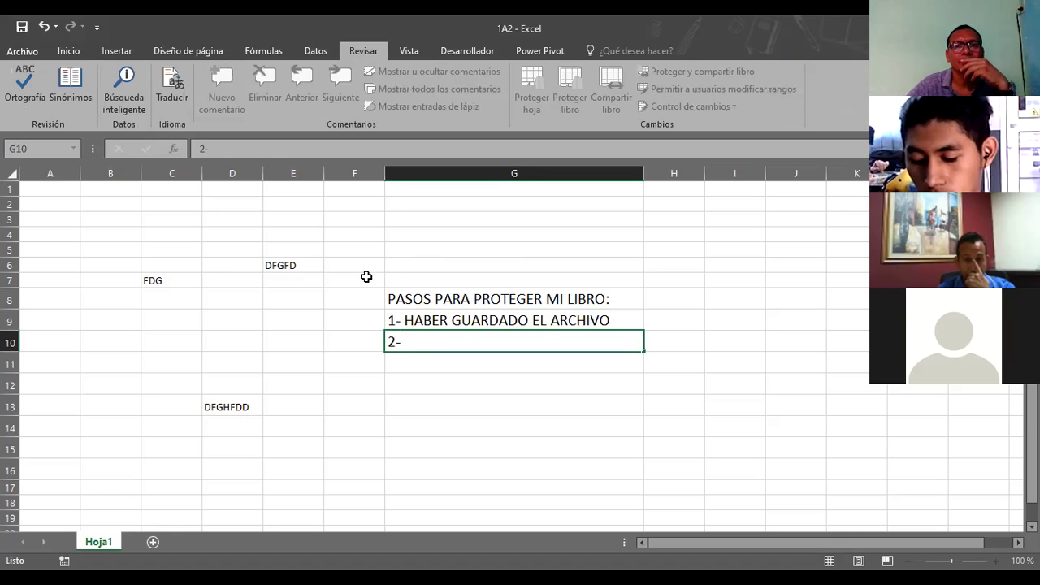
click(472, 399)
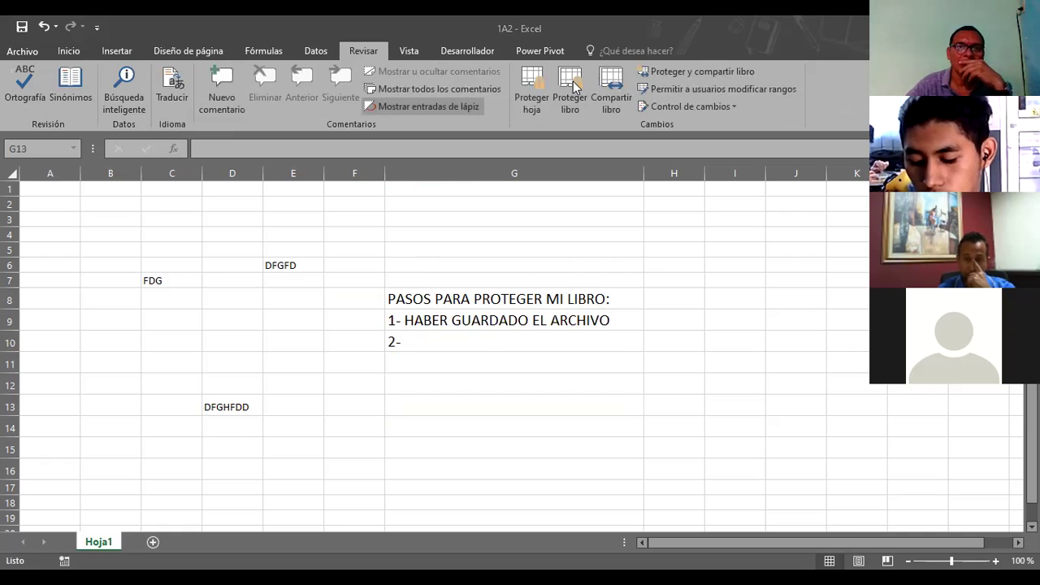
click(429, 339)
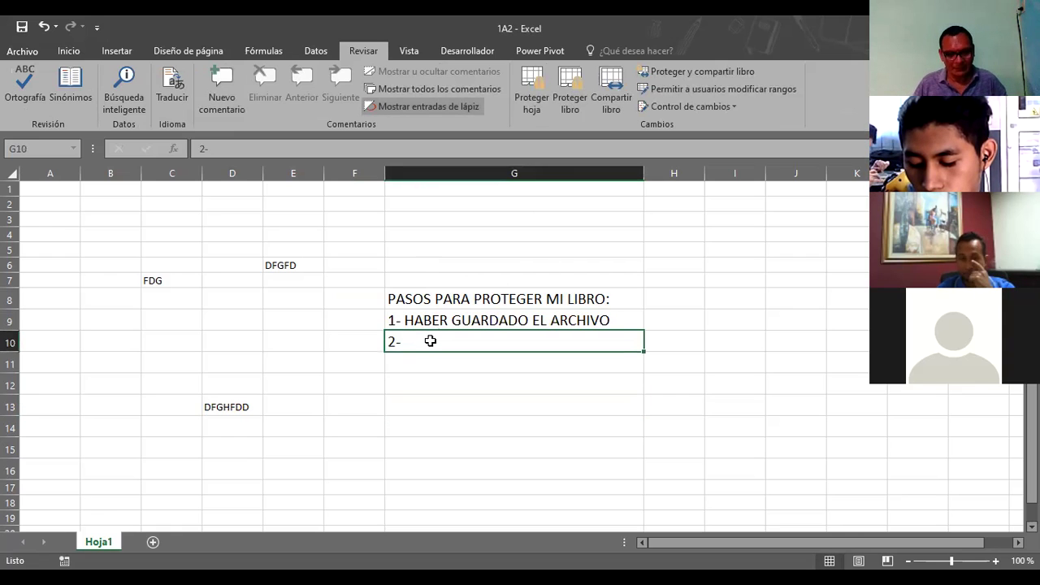
double_click(431, 341)
text(ELL¿E)
key(BackSpace)
key(BackSpace)
text(ECI)
key(BackSpace)
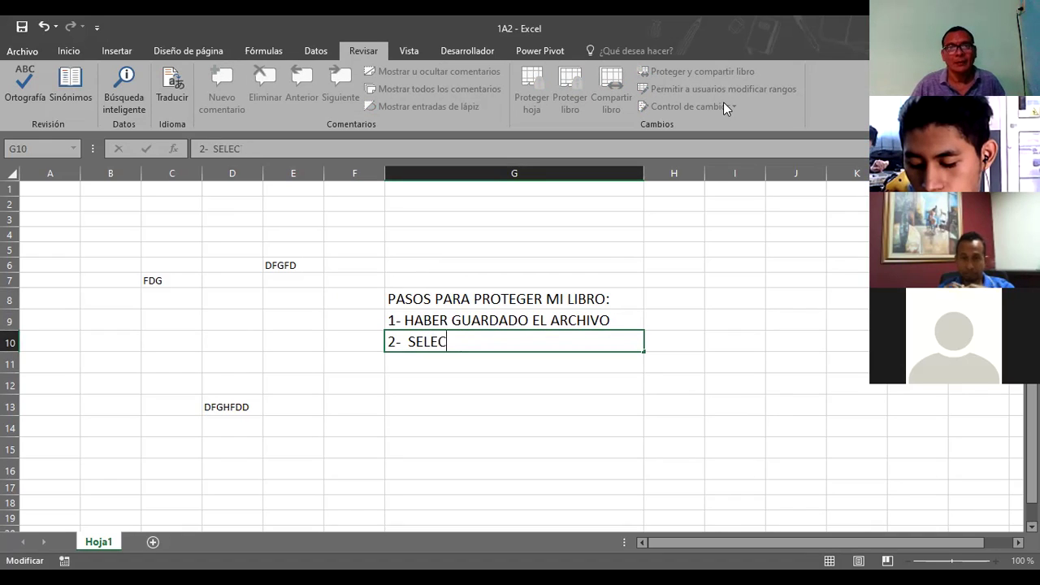
text(CIONAR )
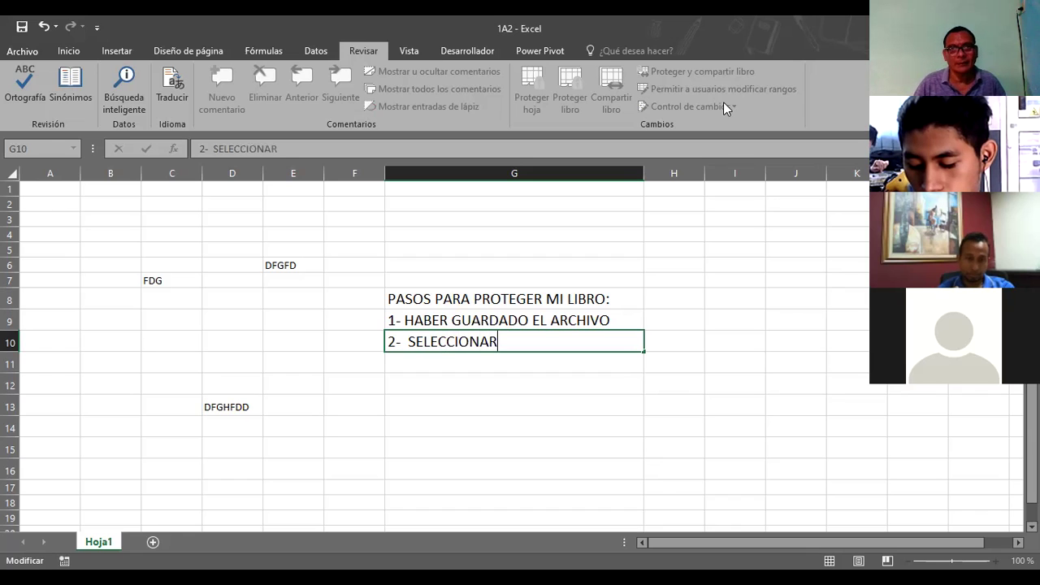
text(PESTAÑAR REV)
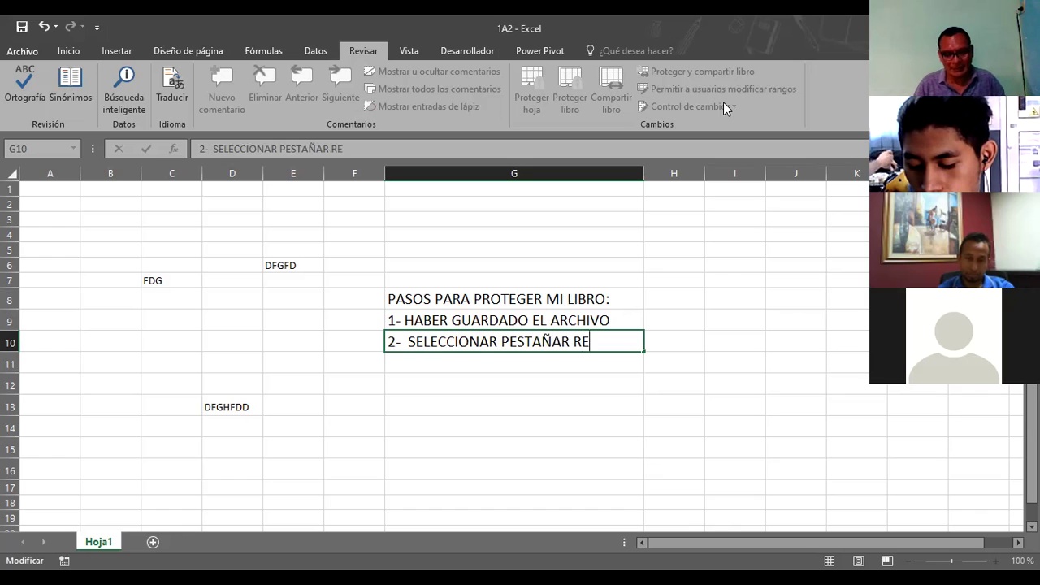
text(ISA)
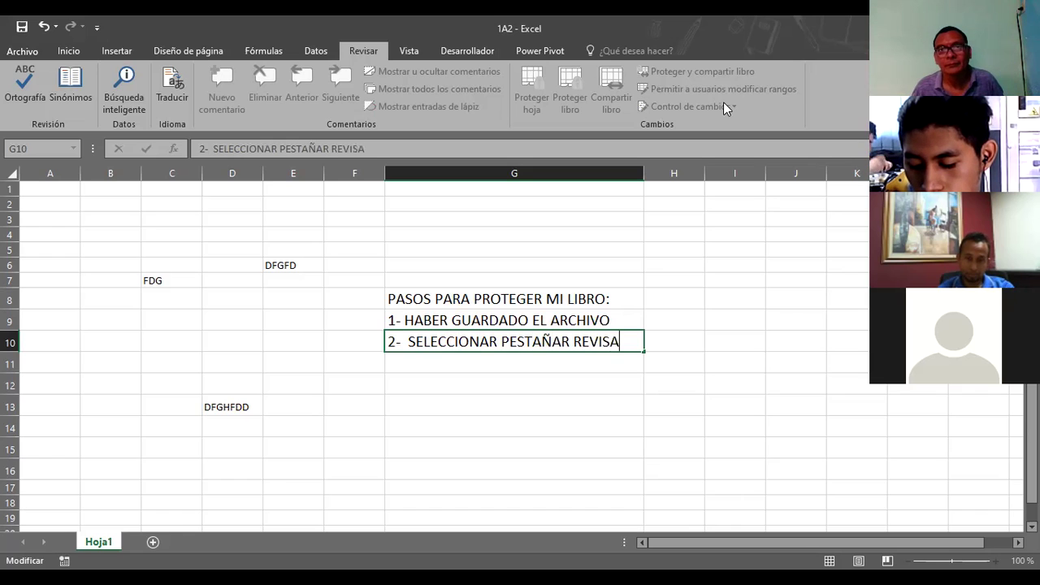
key(Left)
key(Left)
key(Left)
key(Left)
key(Left)
key(Left)
key(Left)
key(BackSpace)
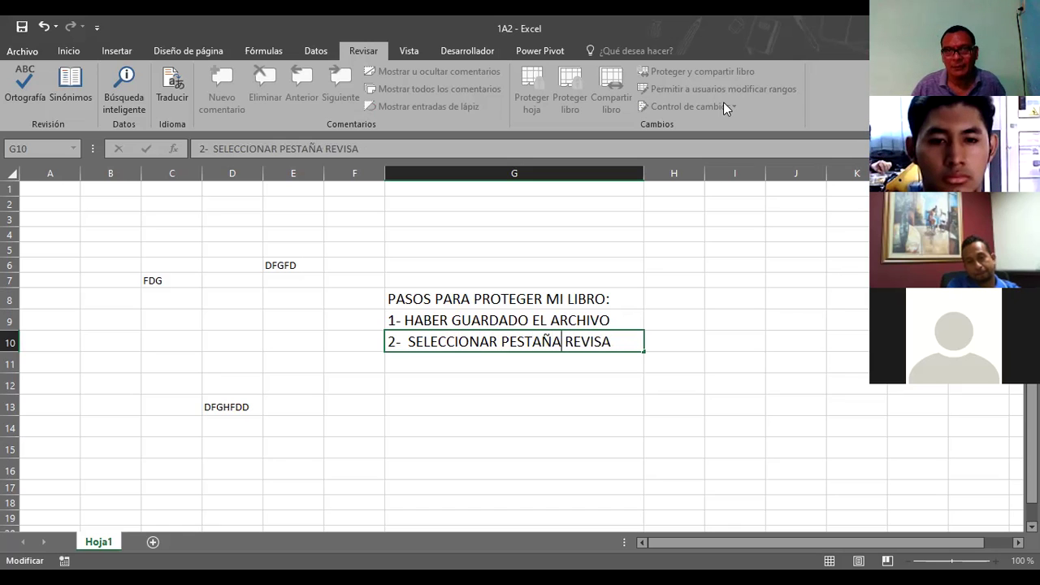
key(Return)
Add step '3- SELECCIONAR EL COMANDO PROTEGER LIBRO' in G11
text(3-)
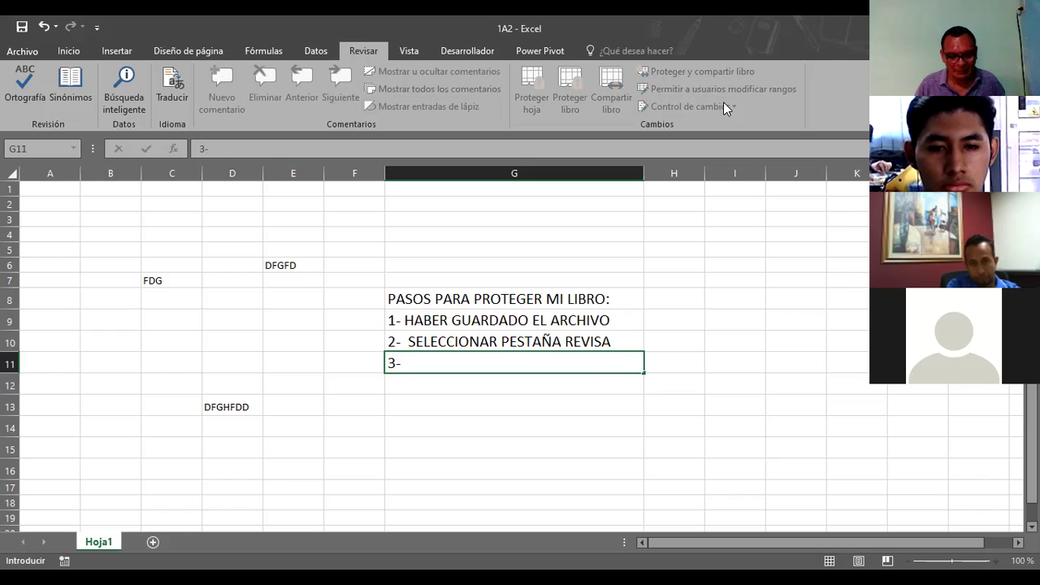
text(SELECCIONAR EL COM)
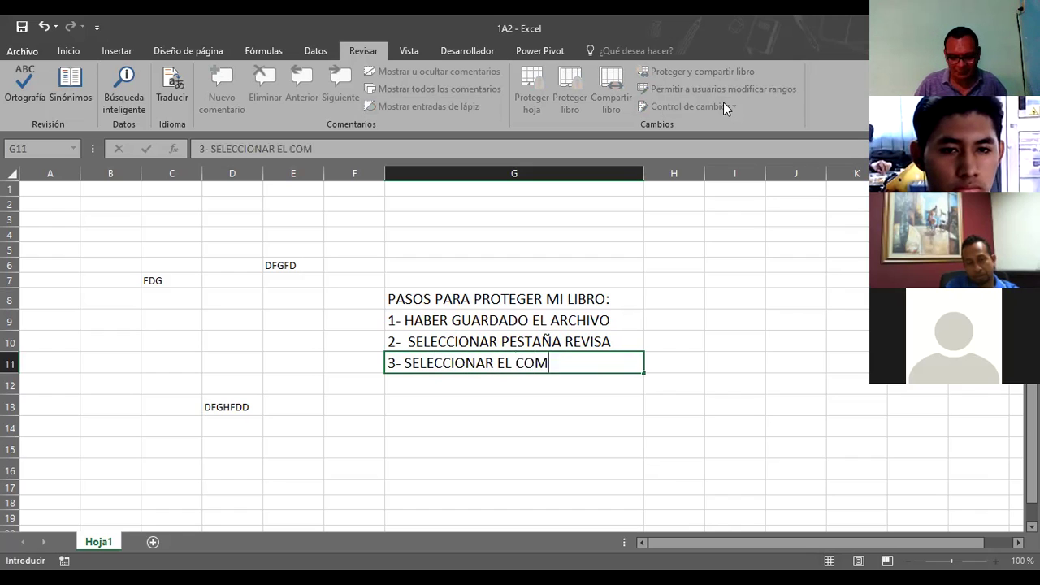
text(ANDO )
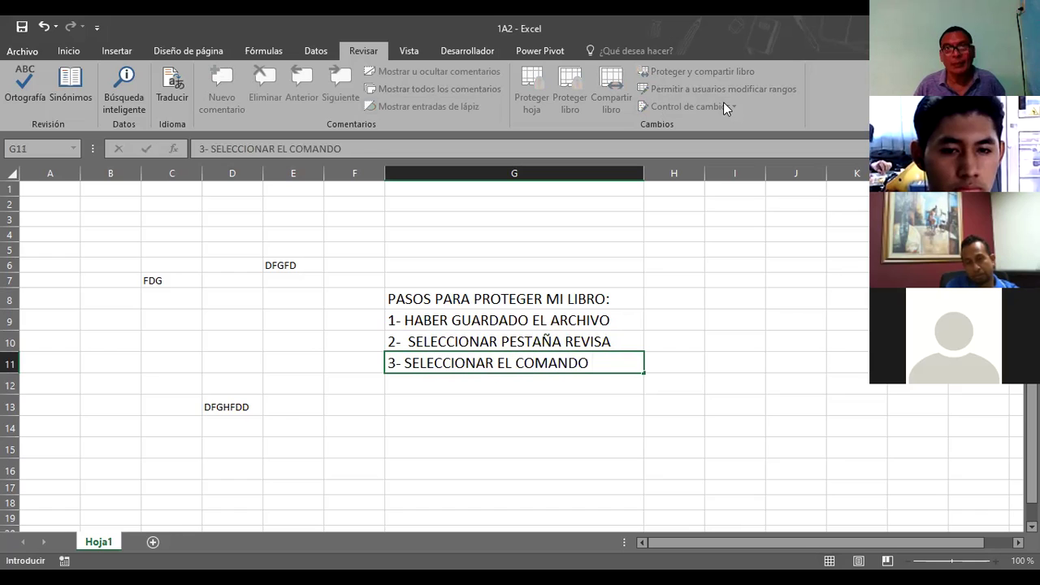
text(PROTEGER LIBRO)
key(Return)
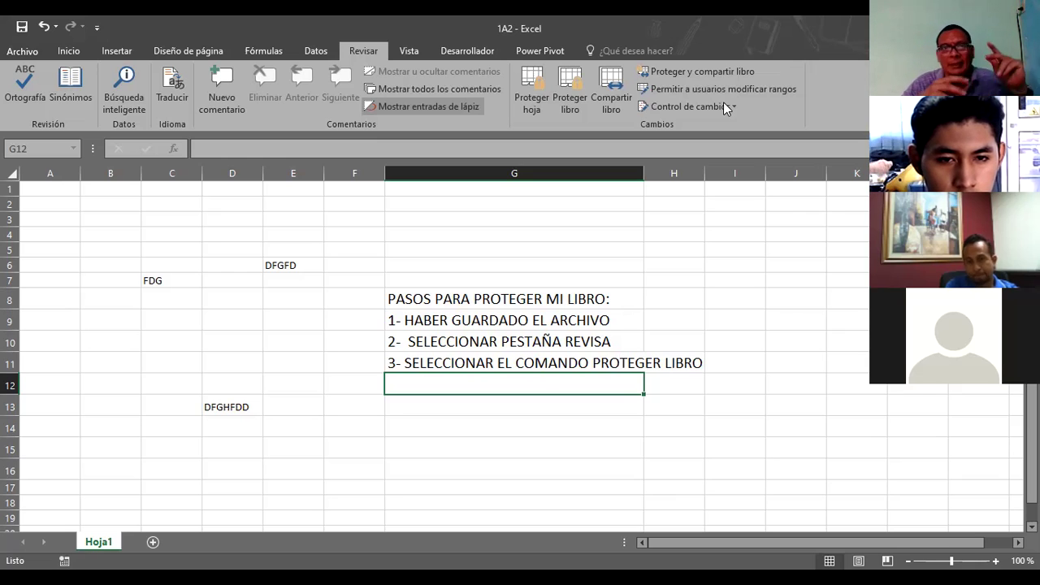
Enter '4- ESCRIBAMOS CONTRASEÑA' as the fourth step in G12
text(4-)
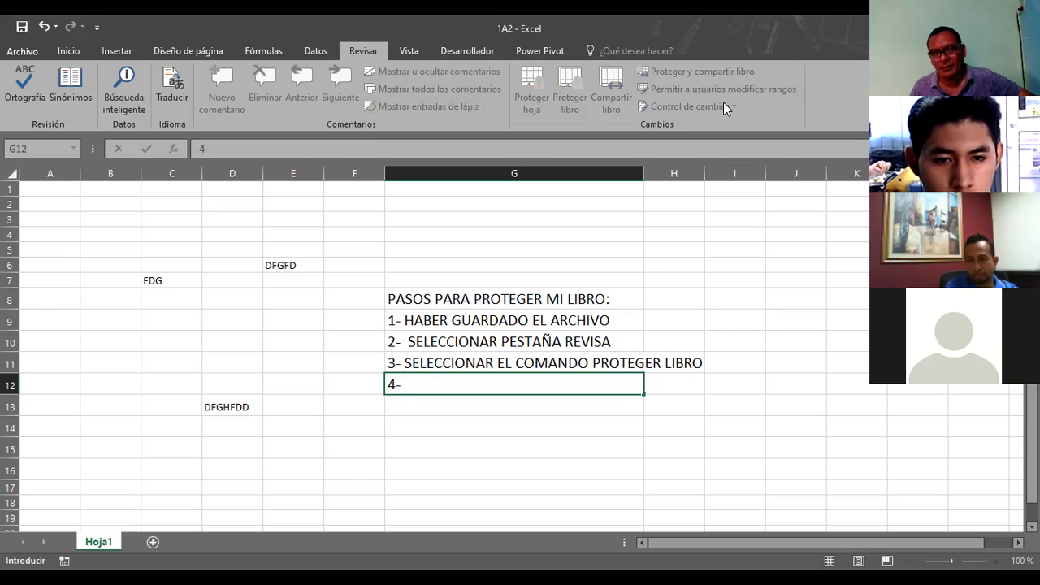
text(COLOC)
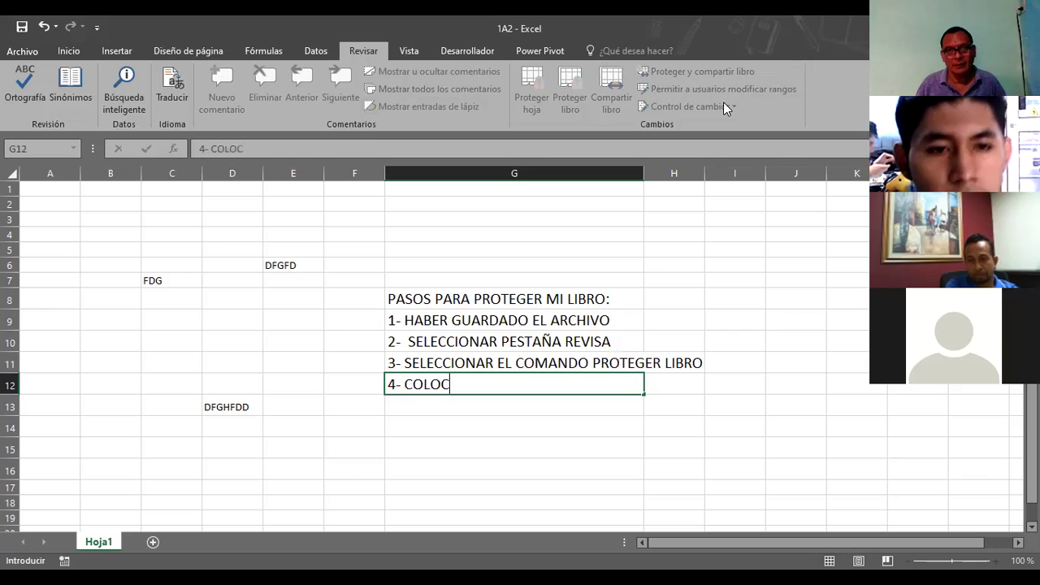
text(AR)
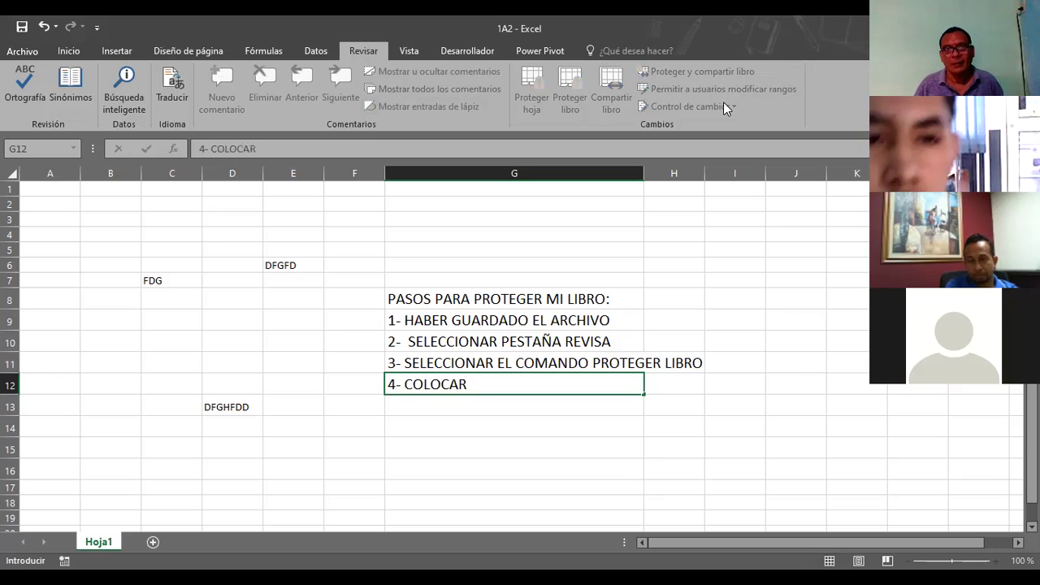
key(BackSpace)
key(BackSpace)
key(BackSpace)
key(BackSpace)
key(BackSpace)
key(BackSpace)
key(BackSpace)
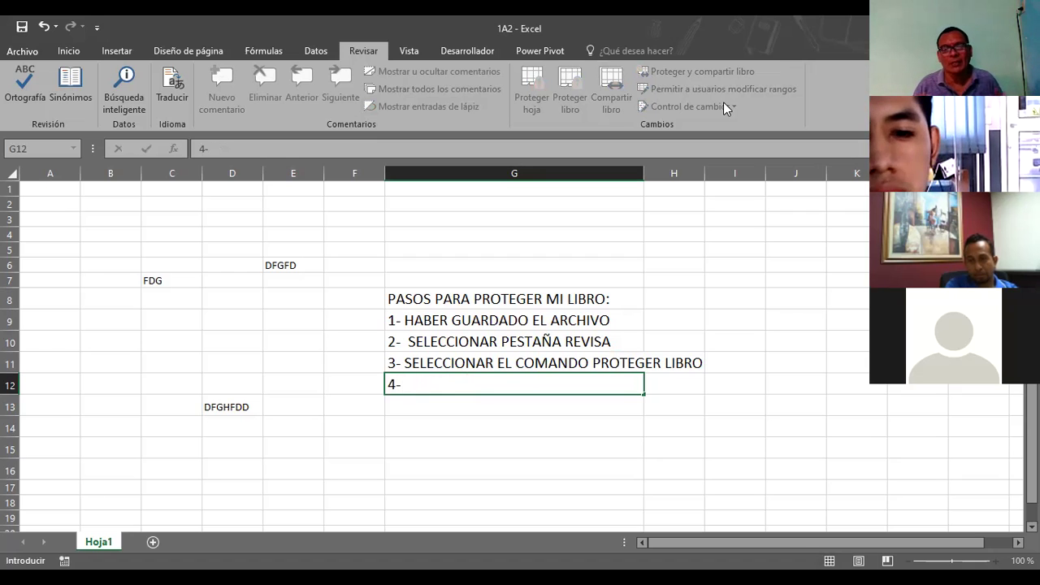
text(SCRIBAMOS )
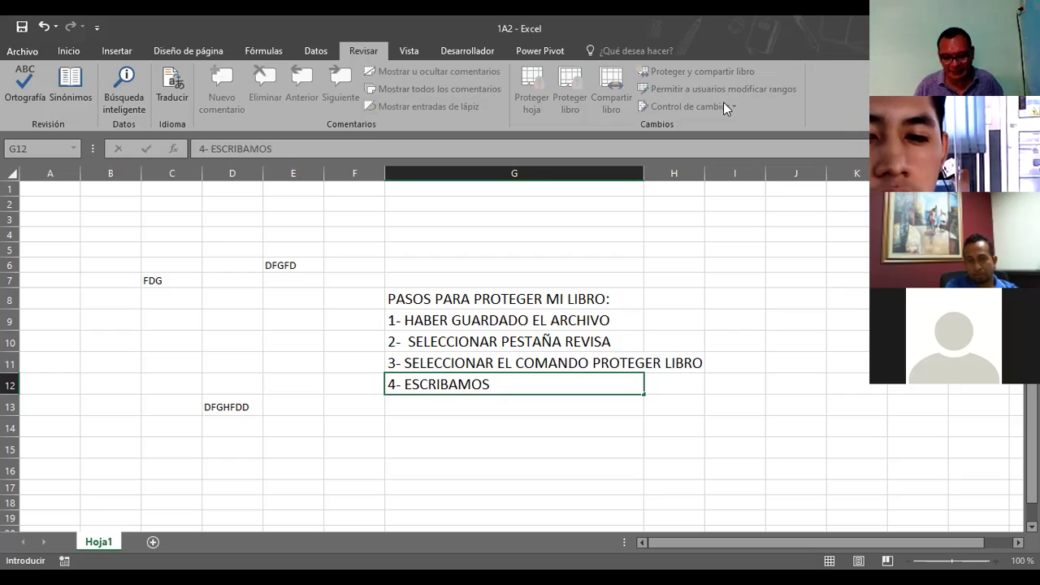
text(CONTRASEÑA)
key(Return)
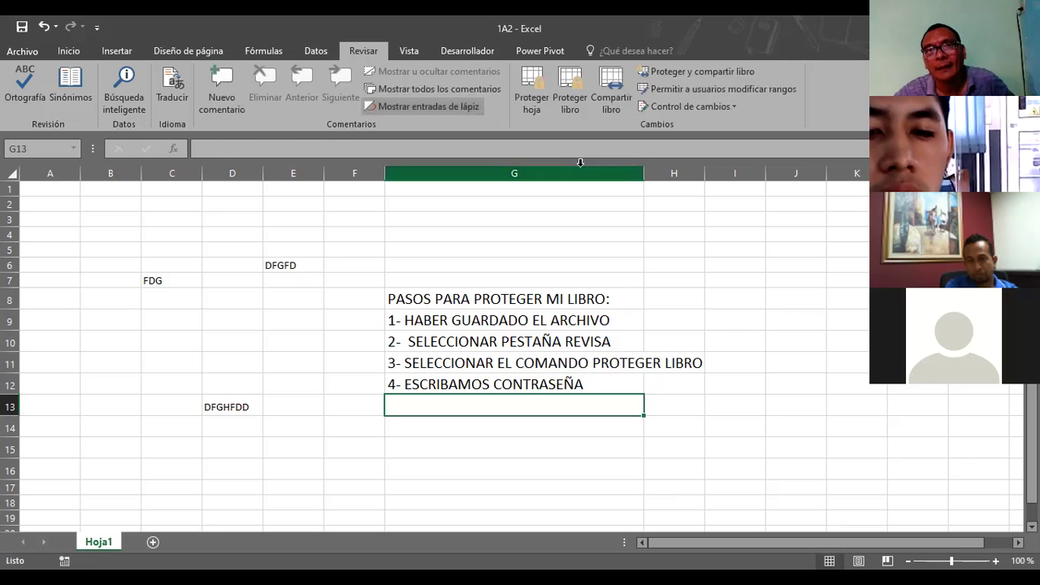
Protect the workbook structure via Proteger libro, entering and confirming a password
click(572, 99)
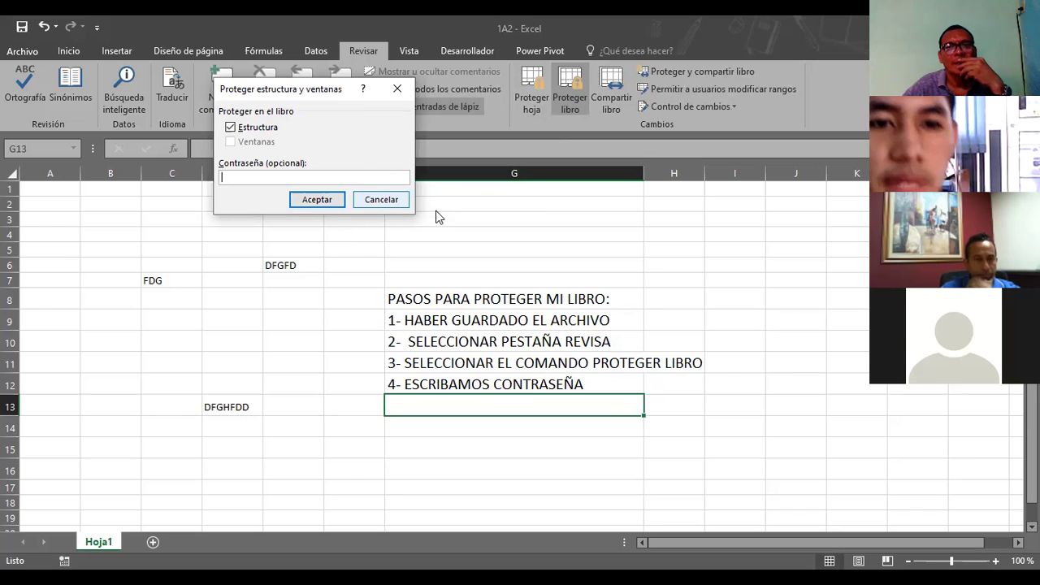
click(380, 199)
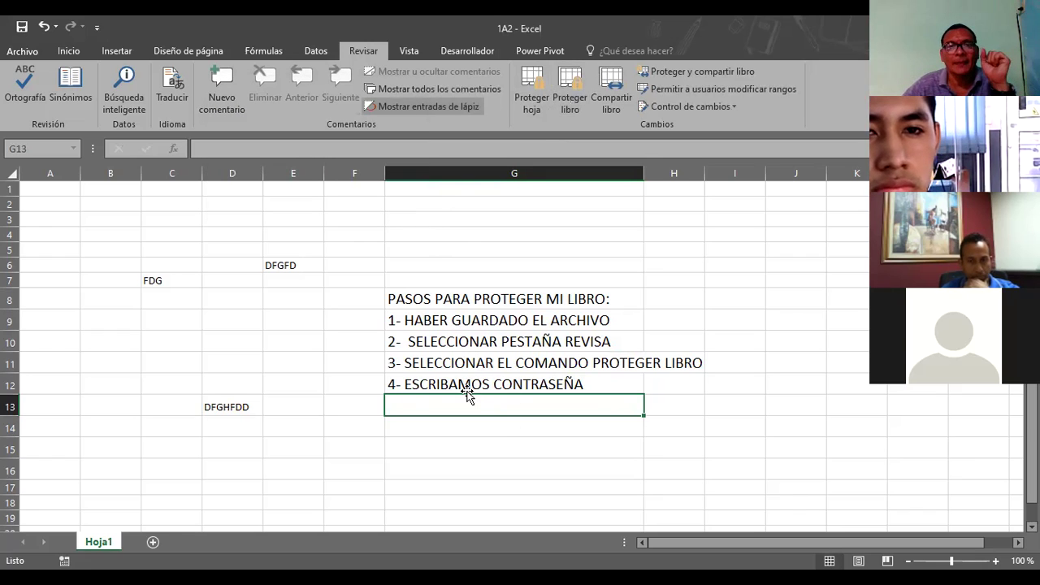
click(570, 91)
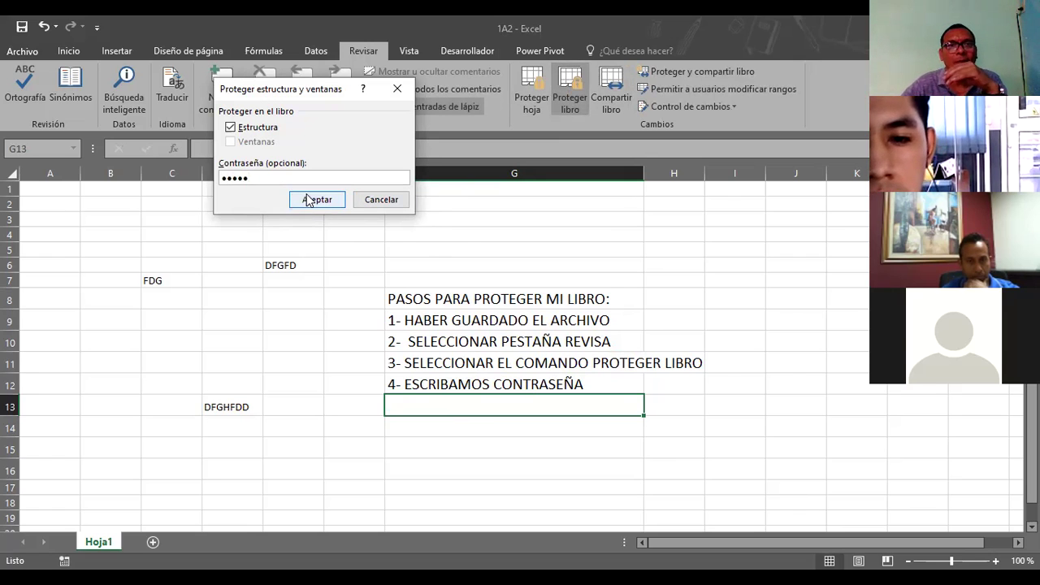
click(309, 200)
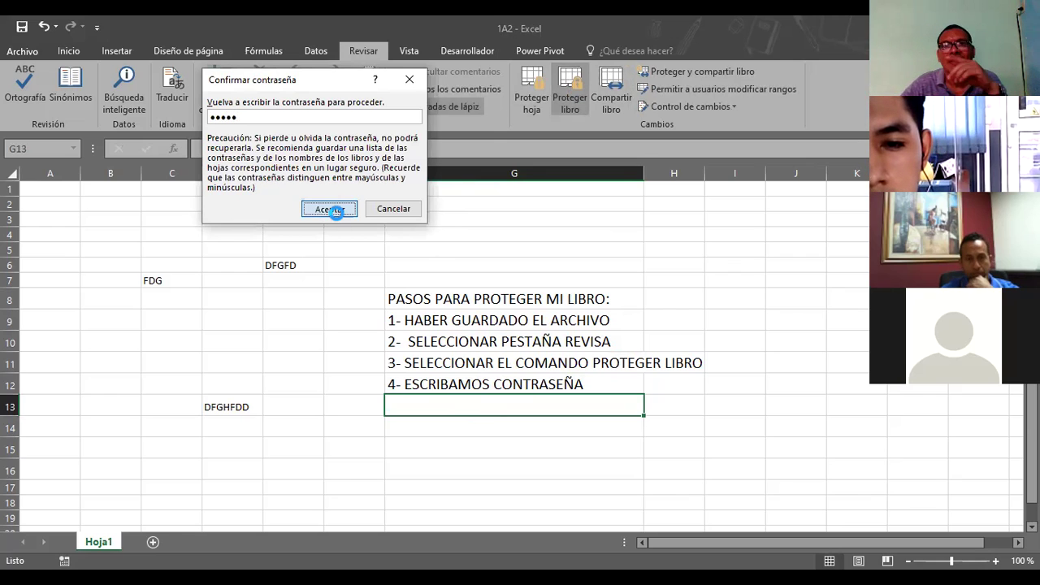
click(335, 210)
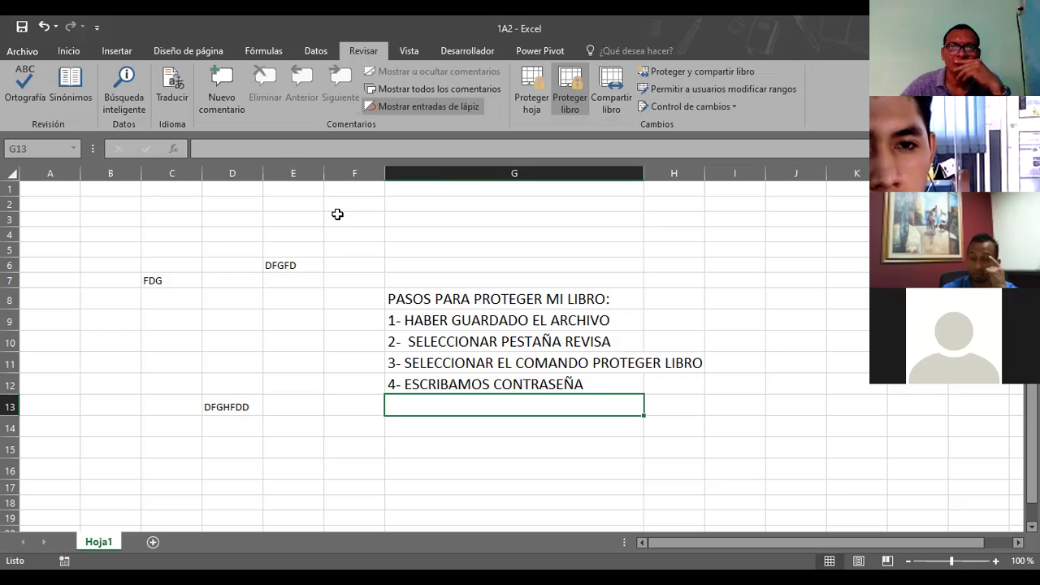
Return to the Inicio ribbon commands
click(22, 29)
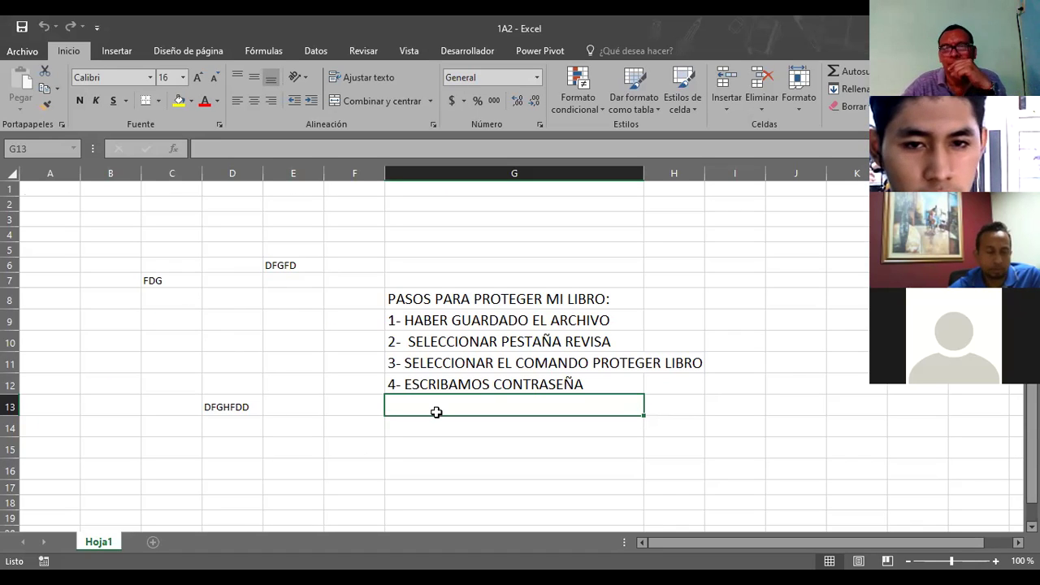
click(445, 435)
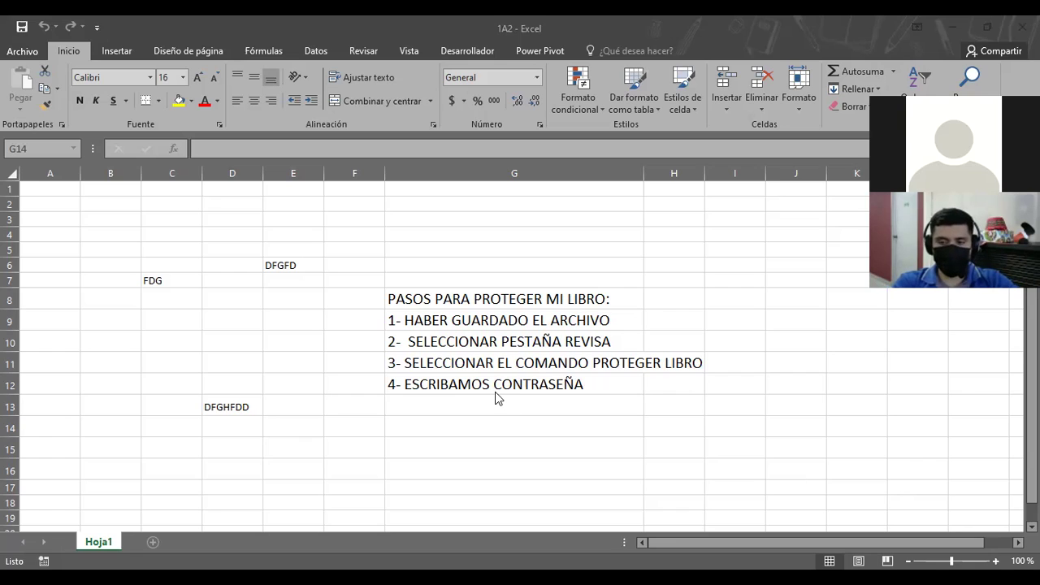
click(59, 217)
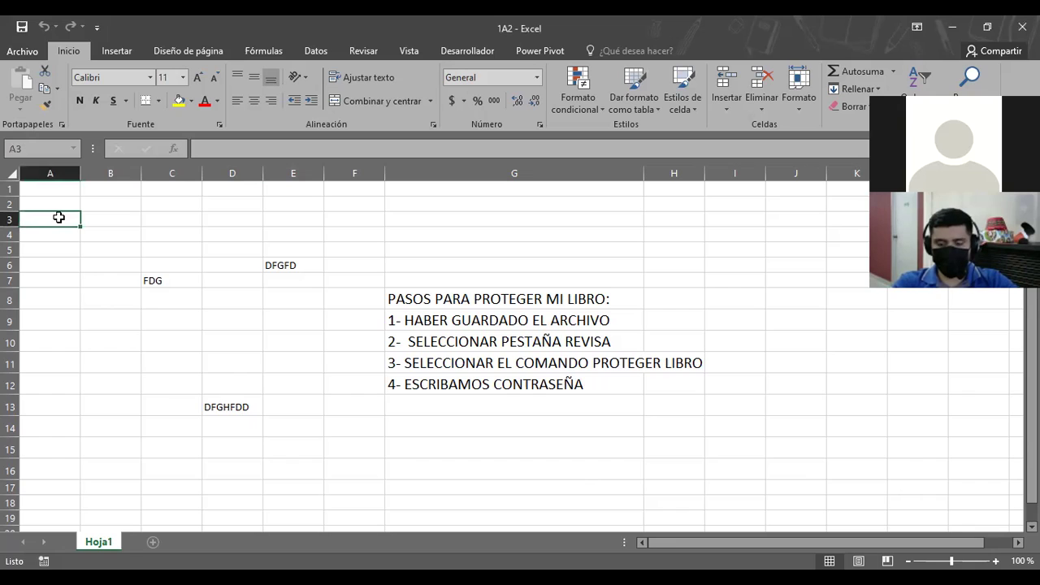